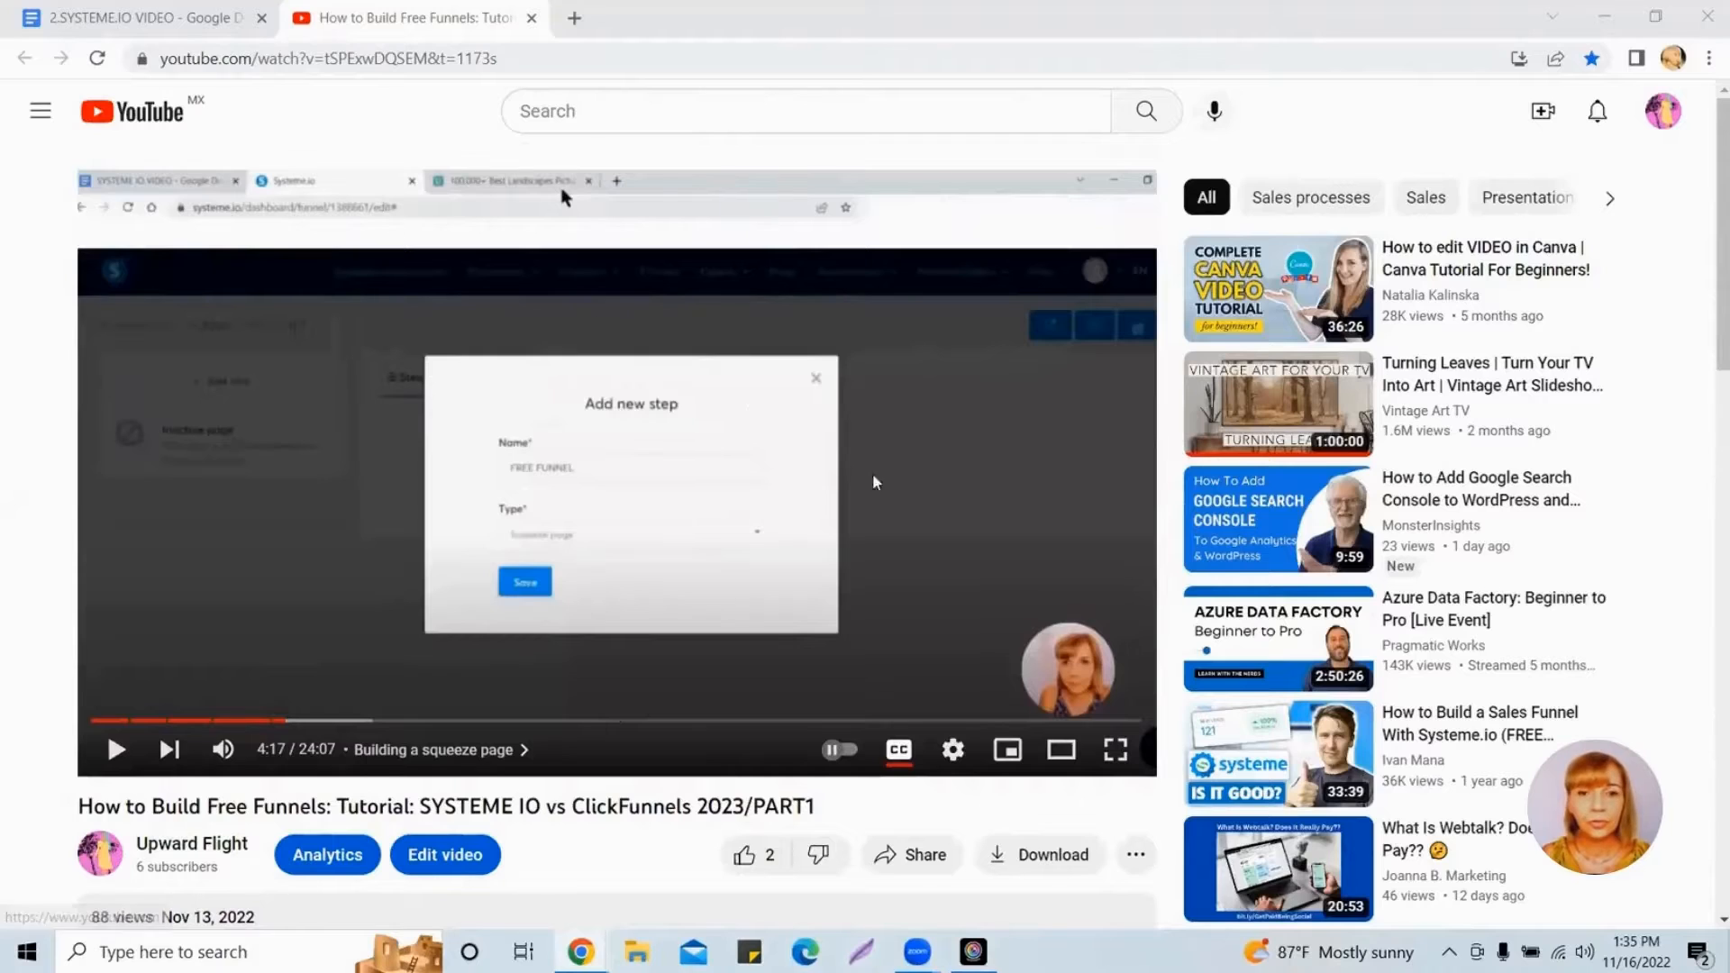
Step: Open the free lead generating funnel gift link from the YouTube video's description
{"action": "scroll", "coordinate": [926, 516], "scroll_direction": "down", "scroll_amount": 1}
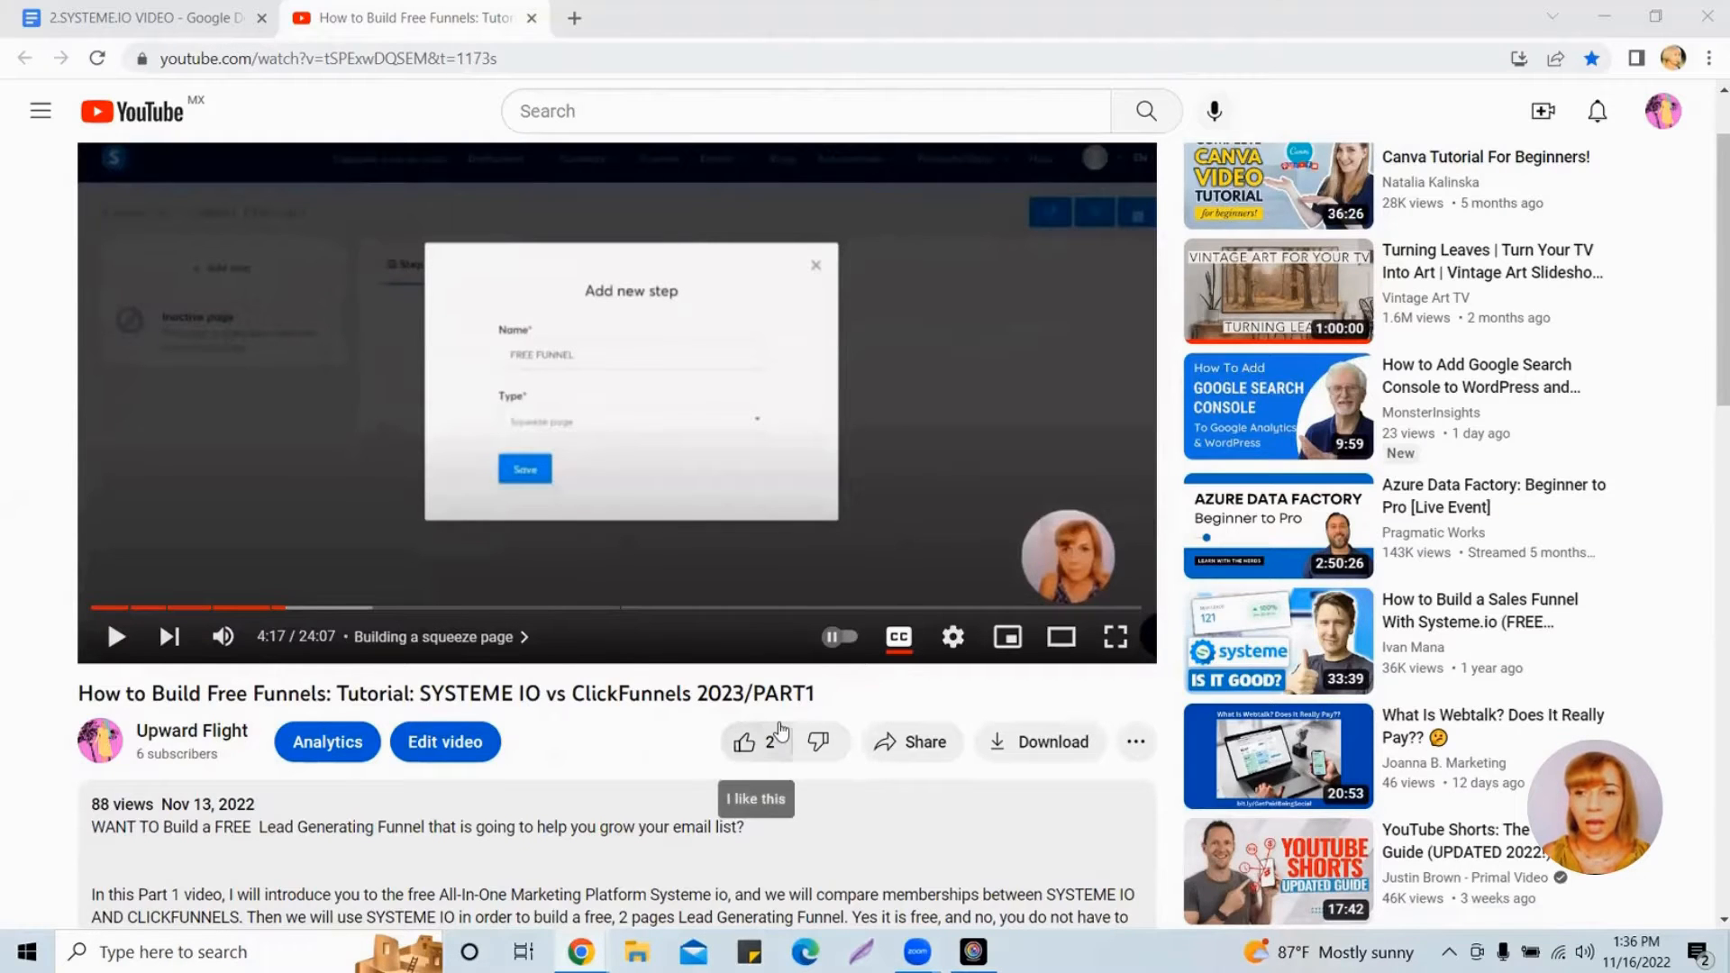
{"action": "scroll", "coordinate": [780, 732], "scroll_direction": "down", "scroll_amount": 6}
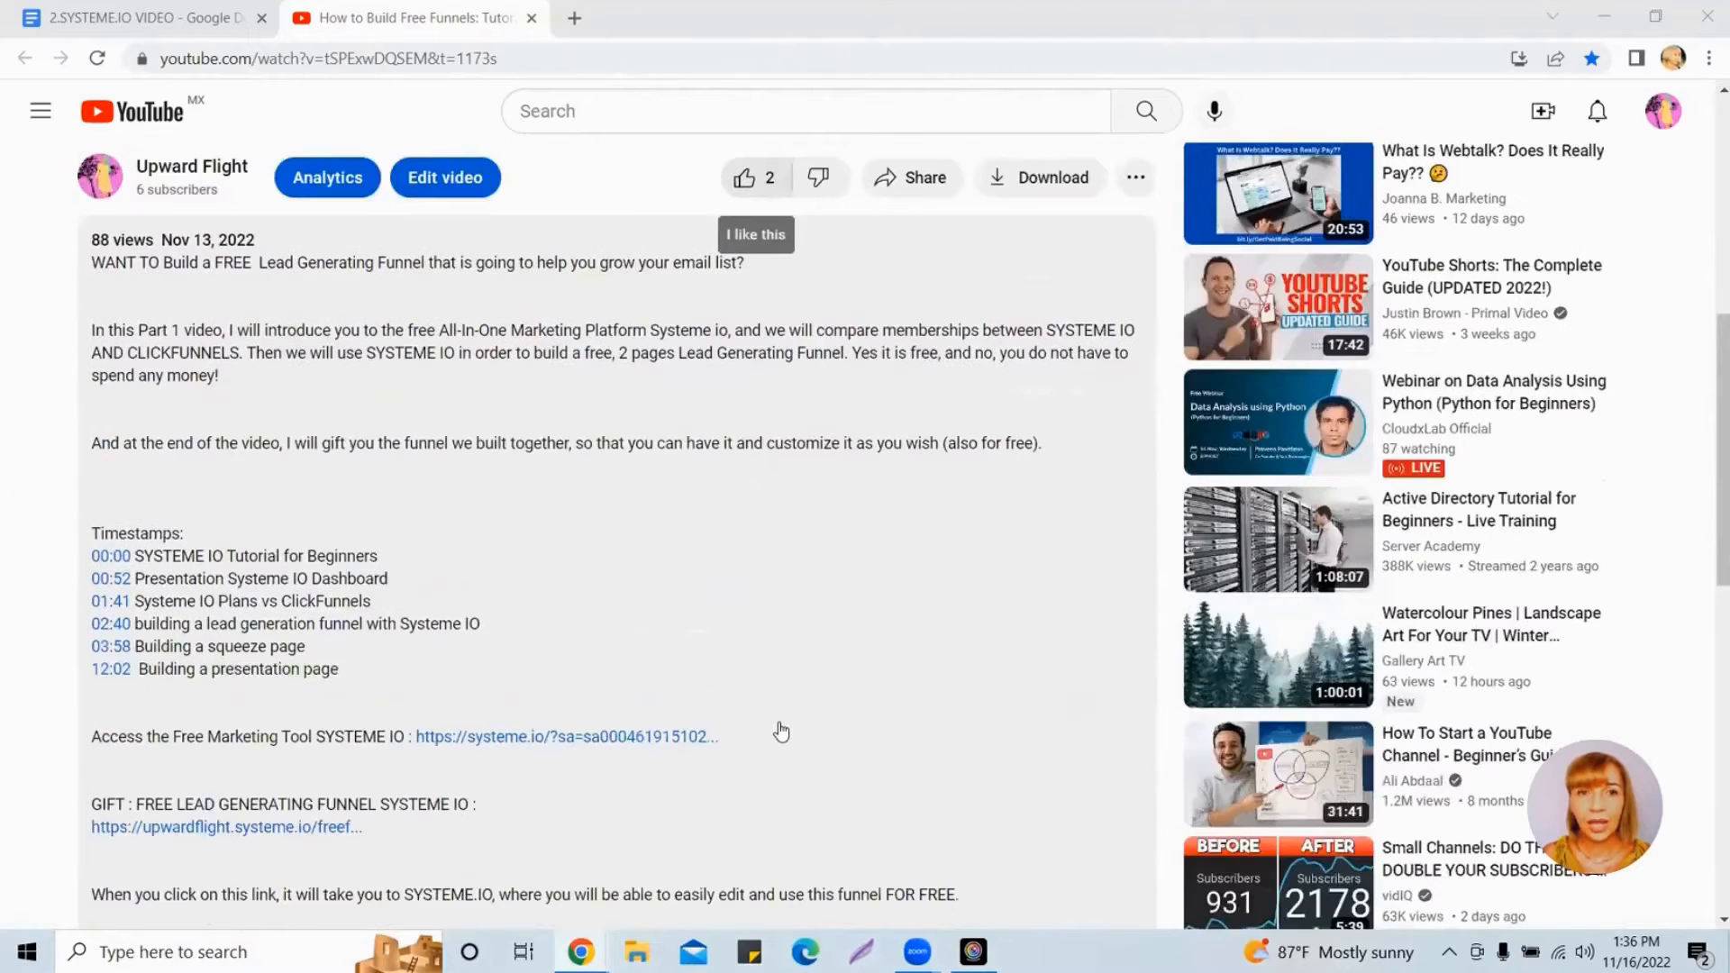
{"action": "scroll", "coordinate": [780, 732], "scroll_direction": "down", "scroll_amount": 4}
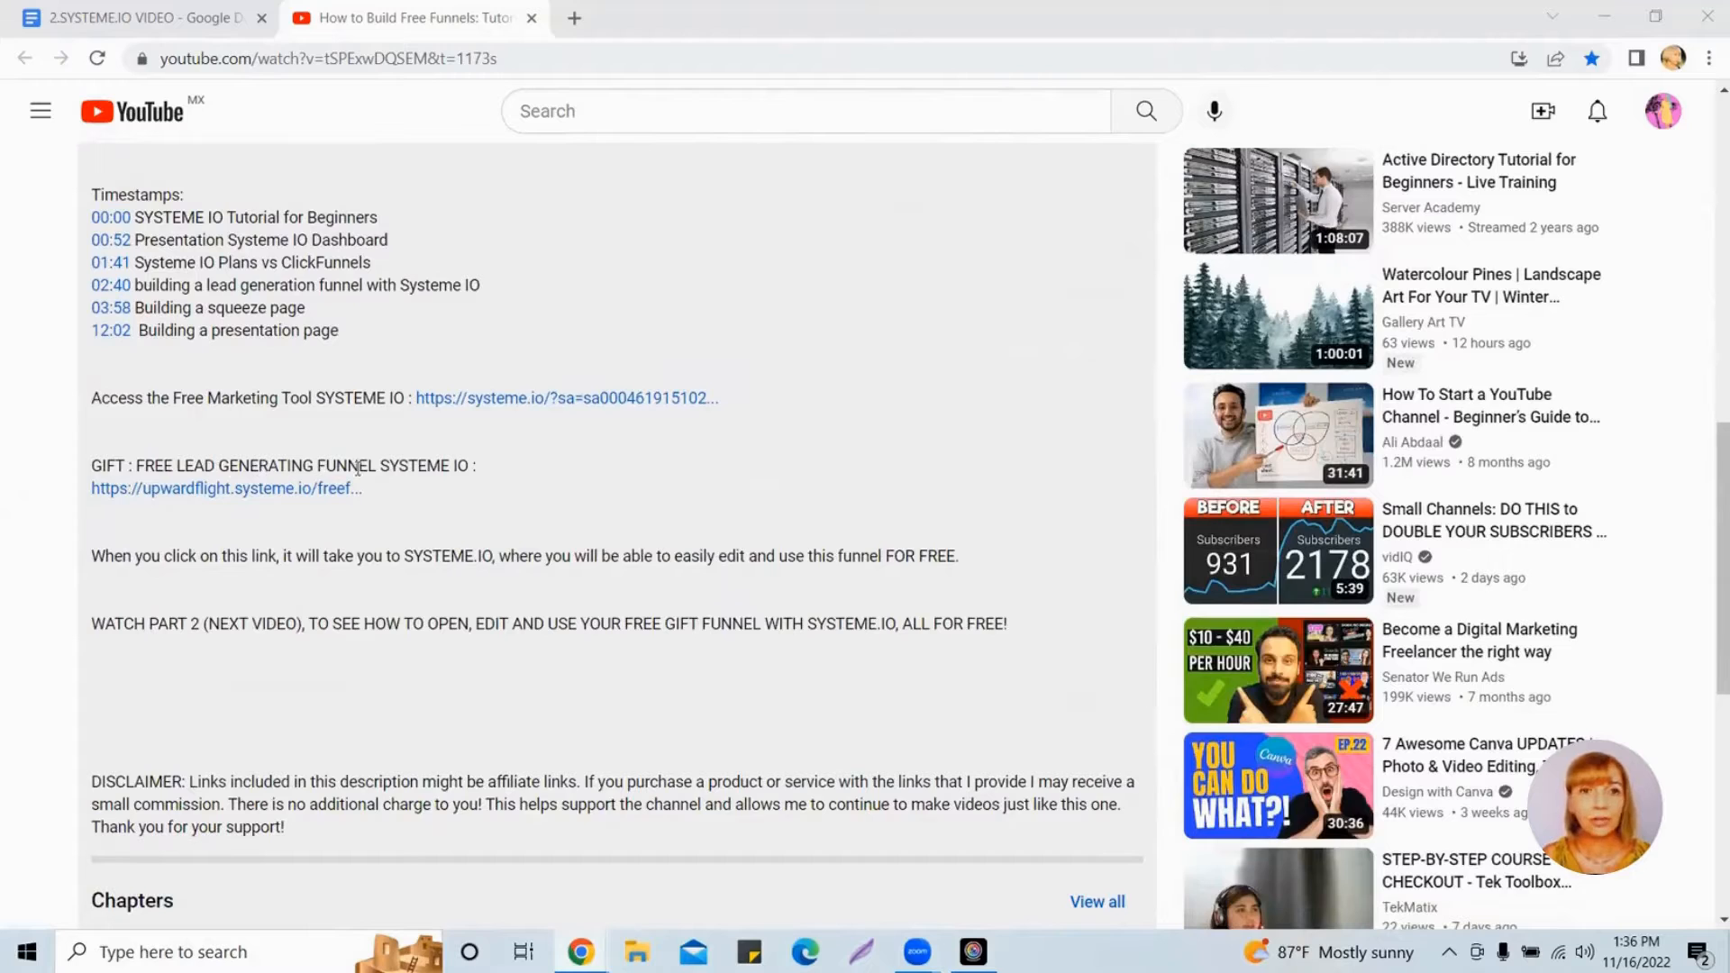
{"action": "left_click", "coordinate": [303, 495]}
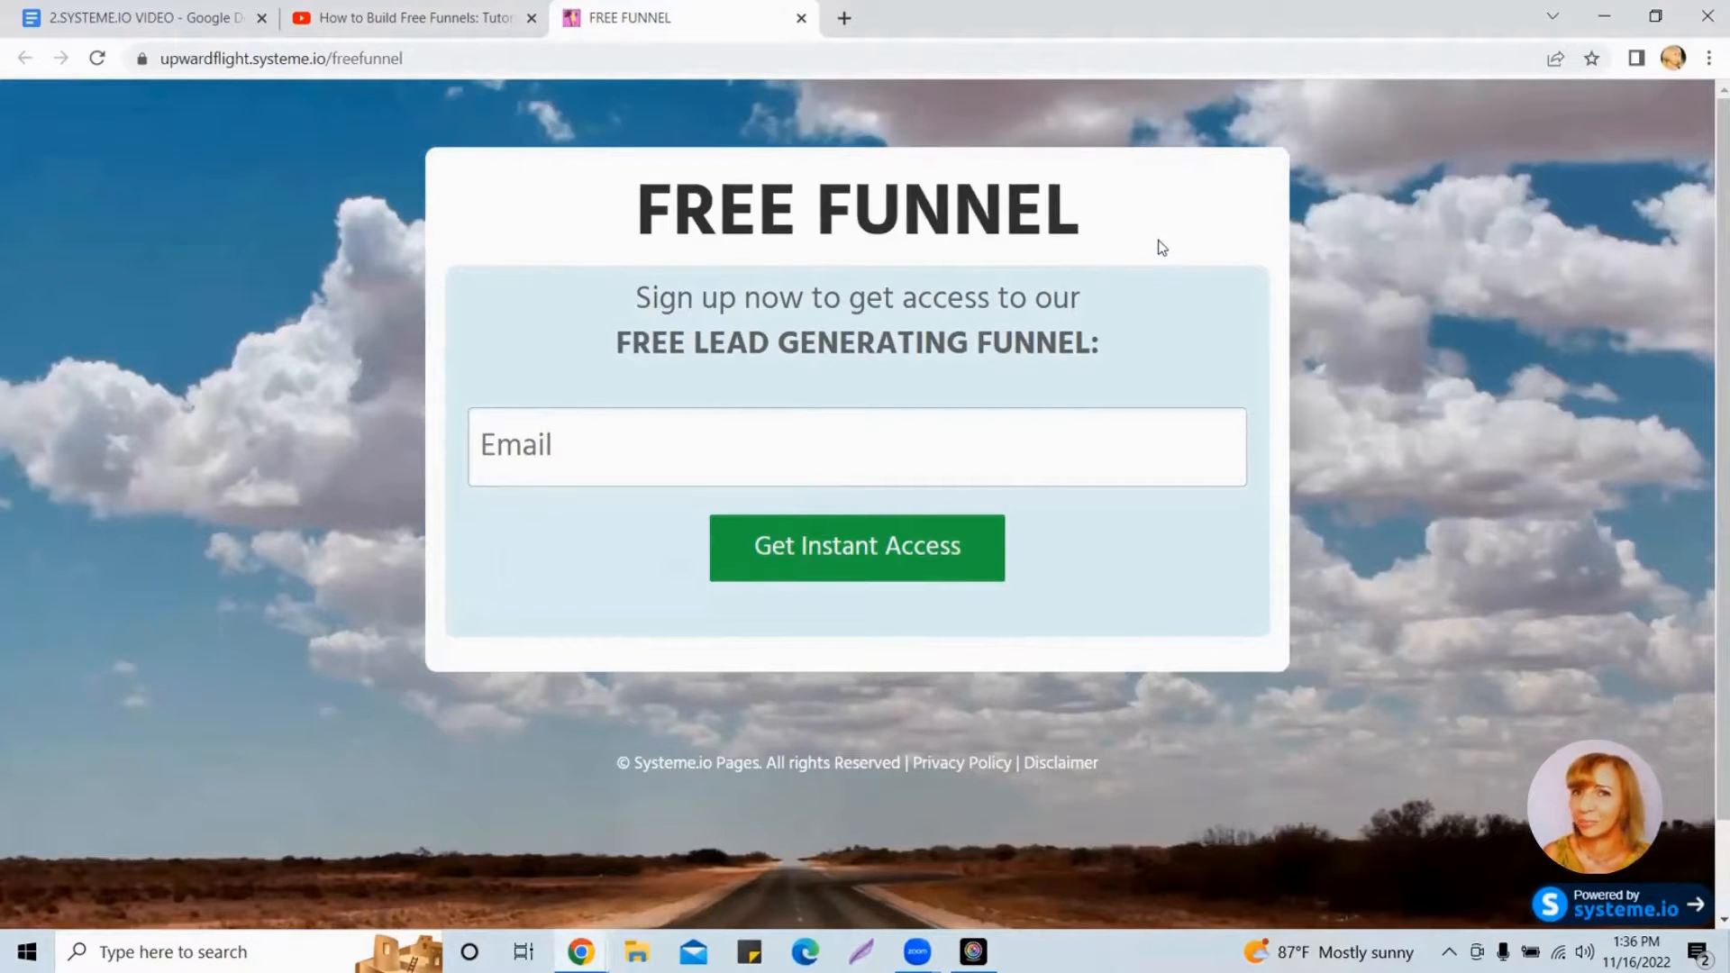
Step: Fill in the e-mail address on the FREE FUNNEL sign-up page and request instant access
{"action": "left_click", "coordinate": [539, 438]}
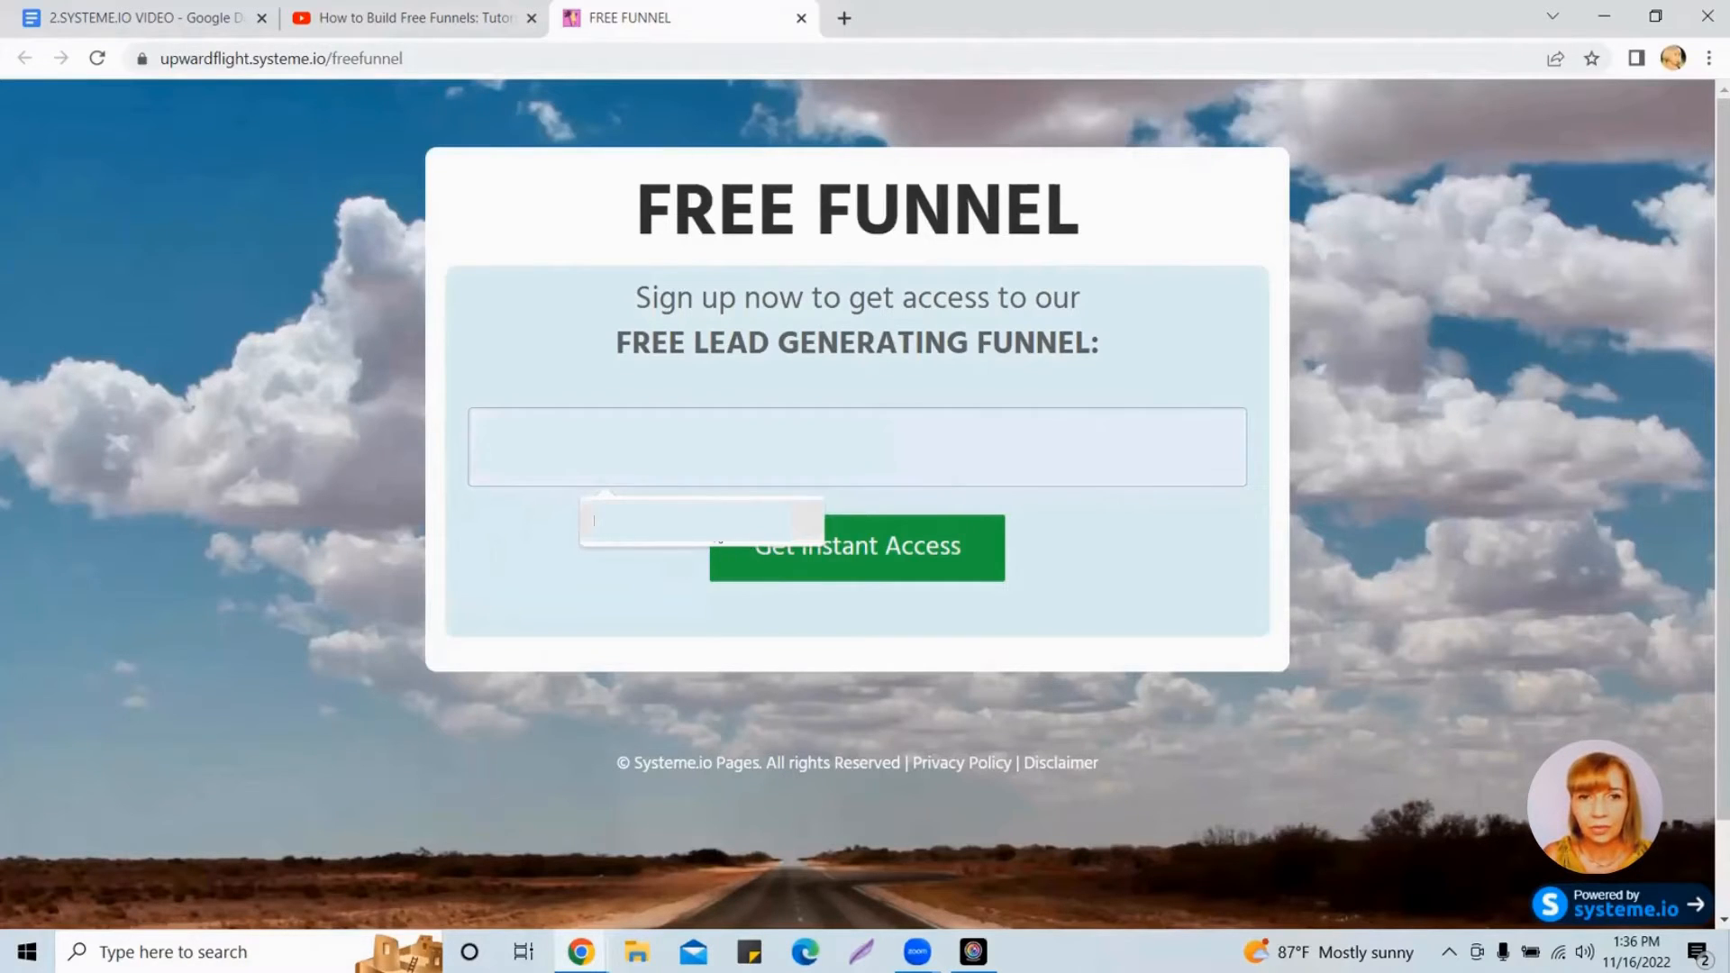
{"action": "left_click", "coordinate": [707, 532]}
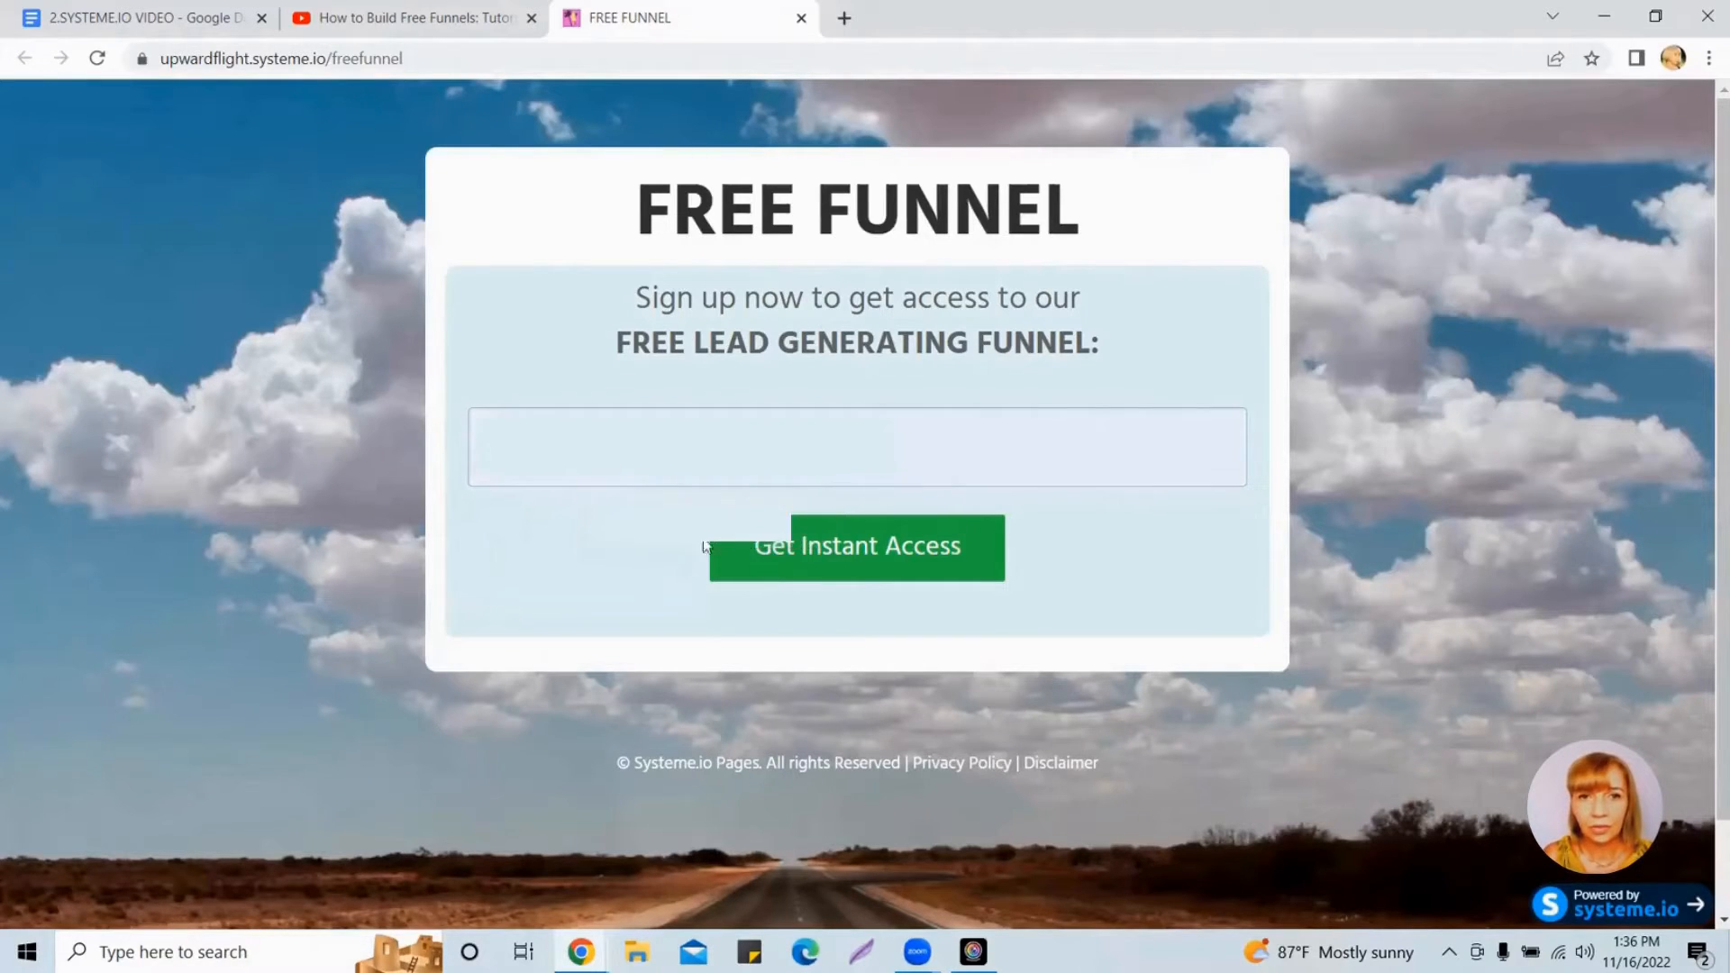
{"action": "left_click", "coordinate": [847, 550]}
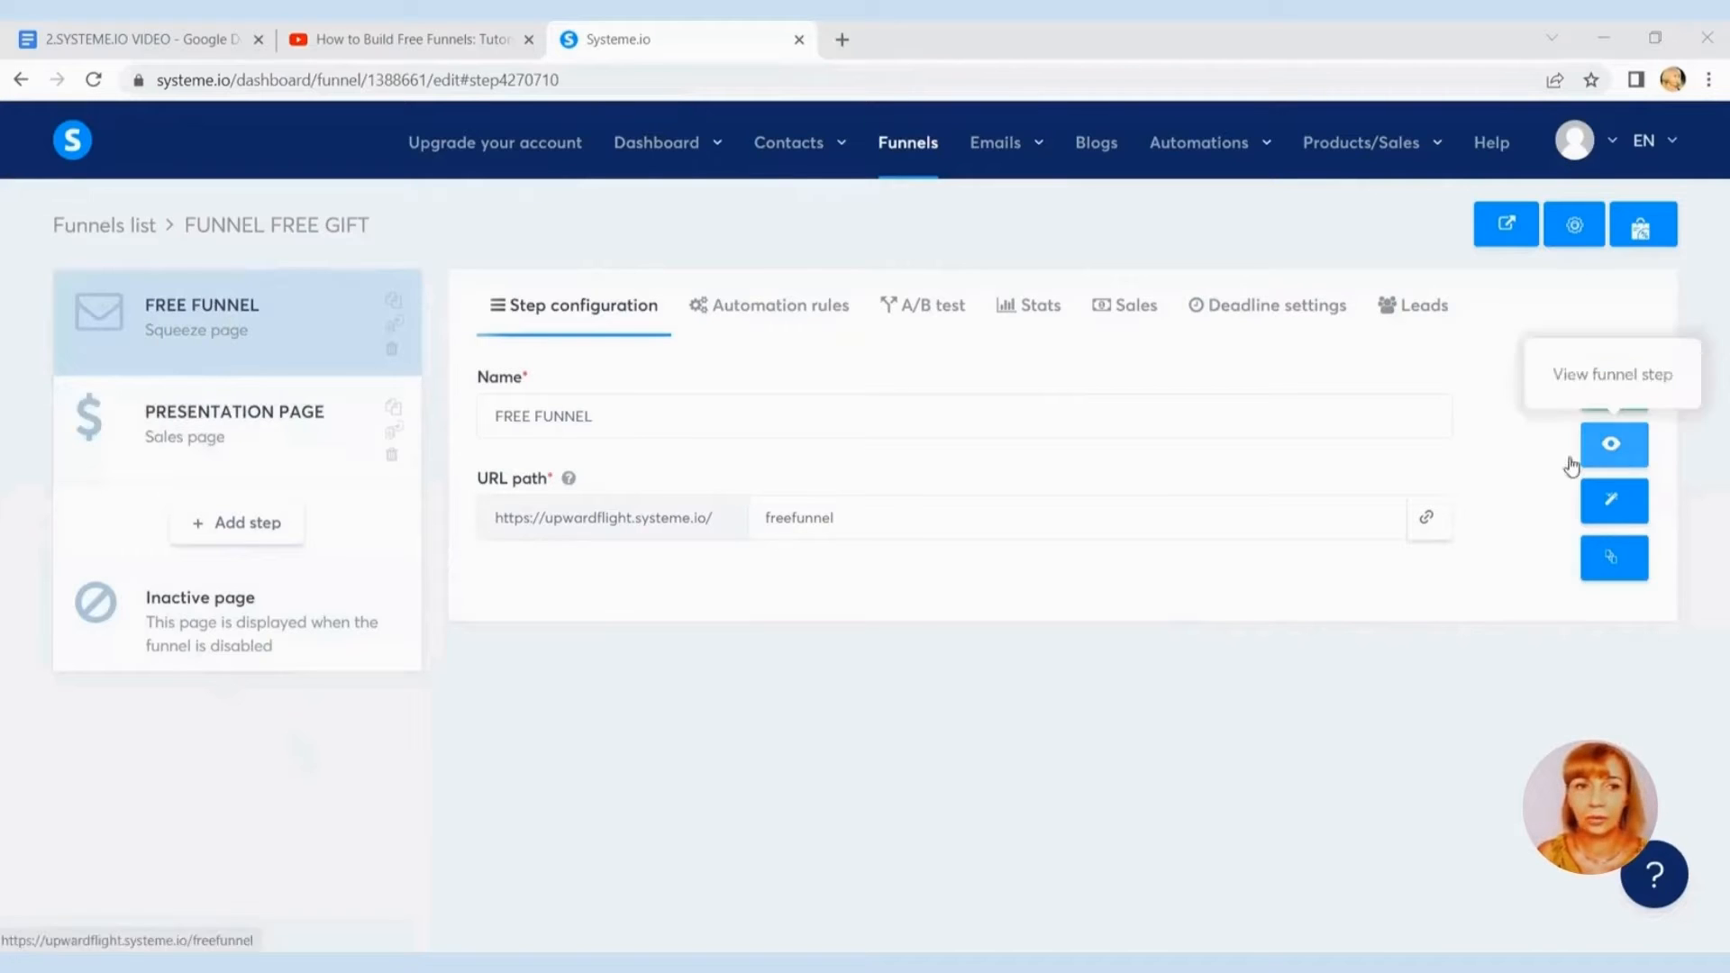
Step: View the live FREE FUNNEL squeeze page and return to the funnel's step configuration
{"action": "left_click", "coordinate": [1612, 447]}
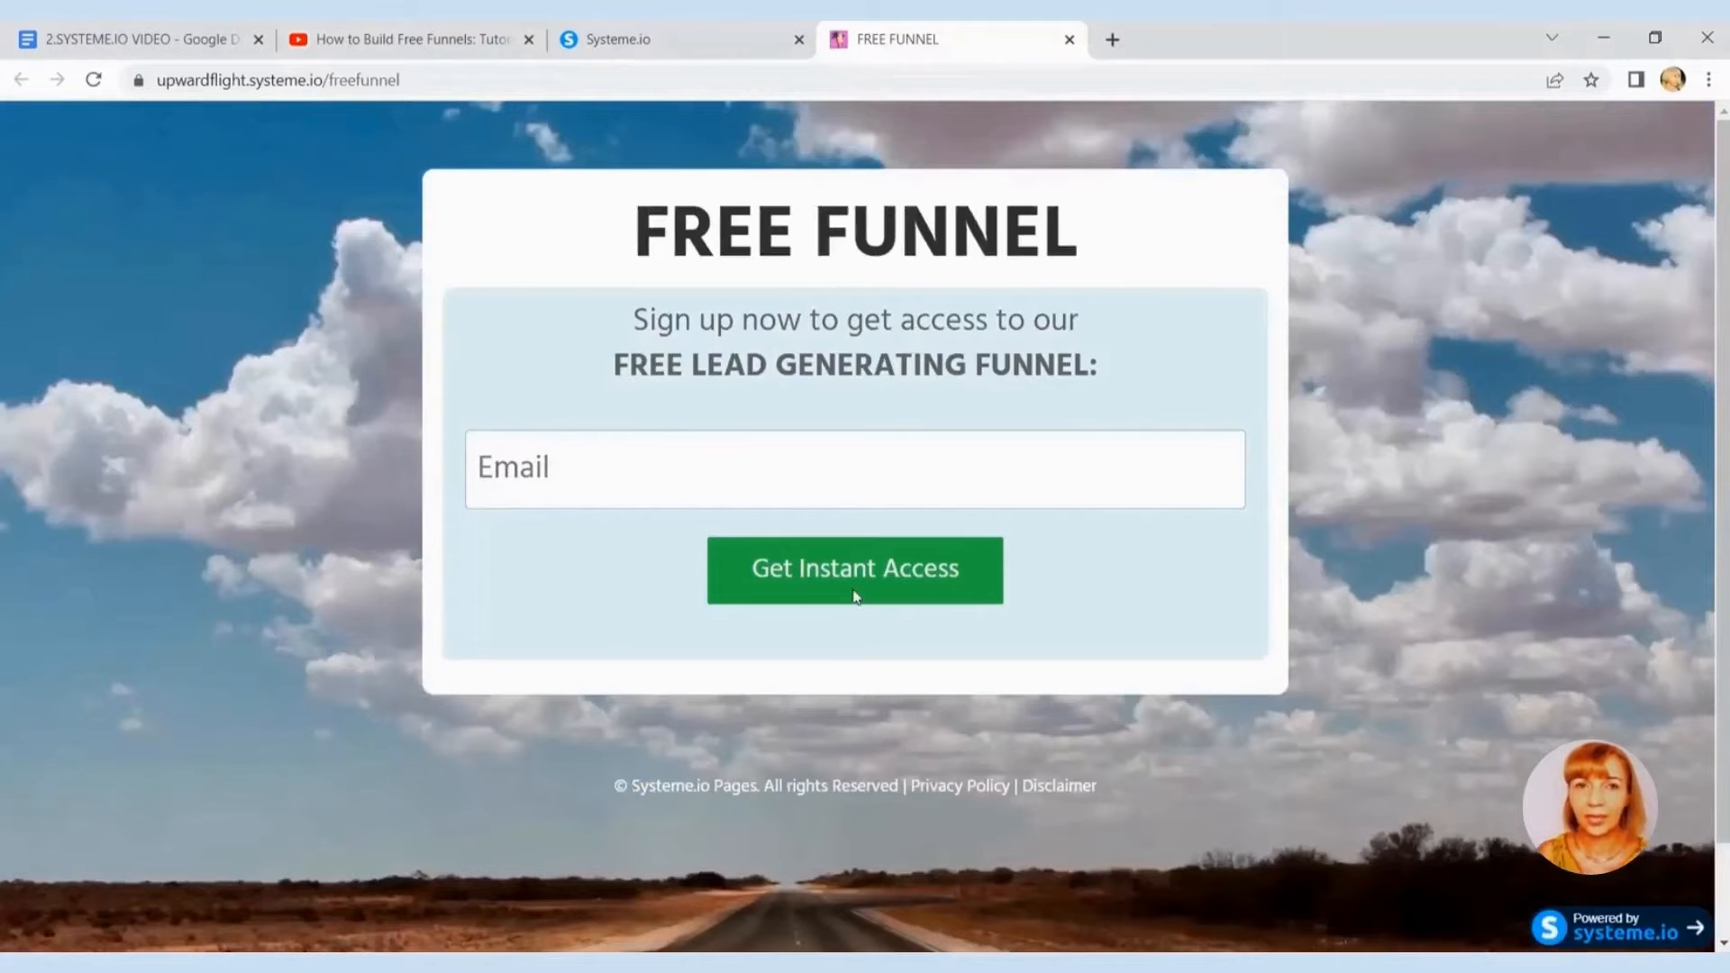
{"action": "left_click", "coordinate": [586, 40]}
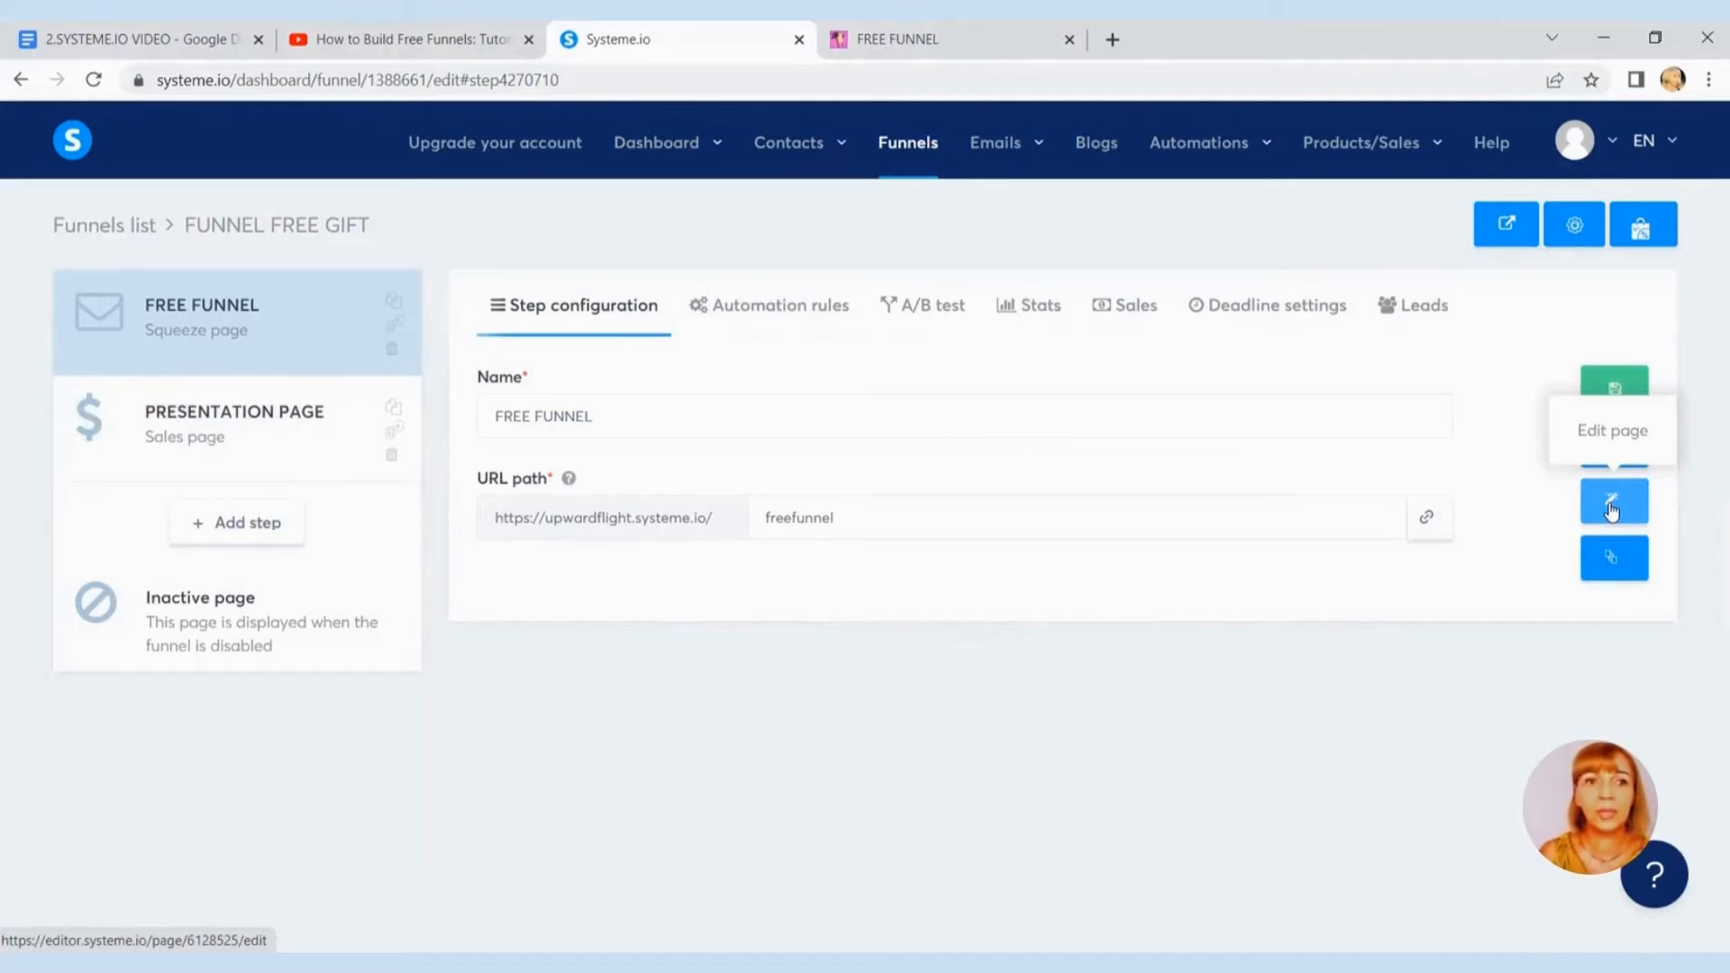
Step: Examine the page types offered for a new funnel step, from opt-in to misc, without adding a step
{"action": "left_click", "coordinate": [264, 533]}
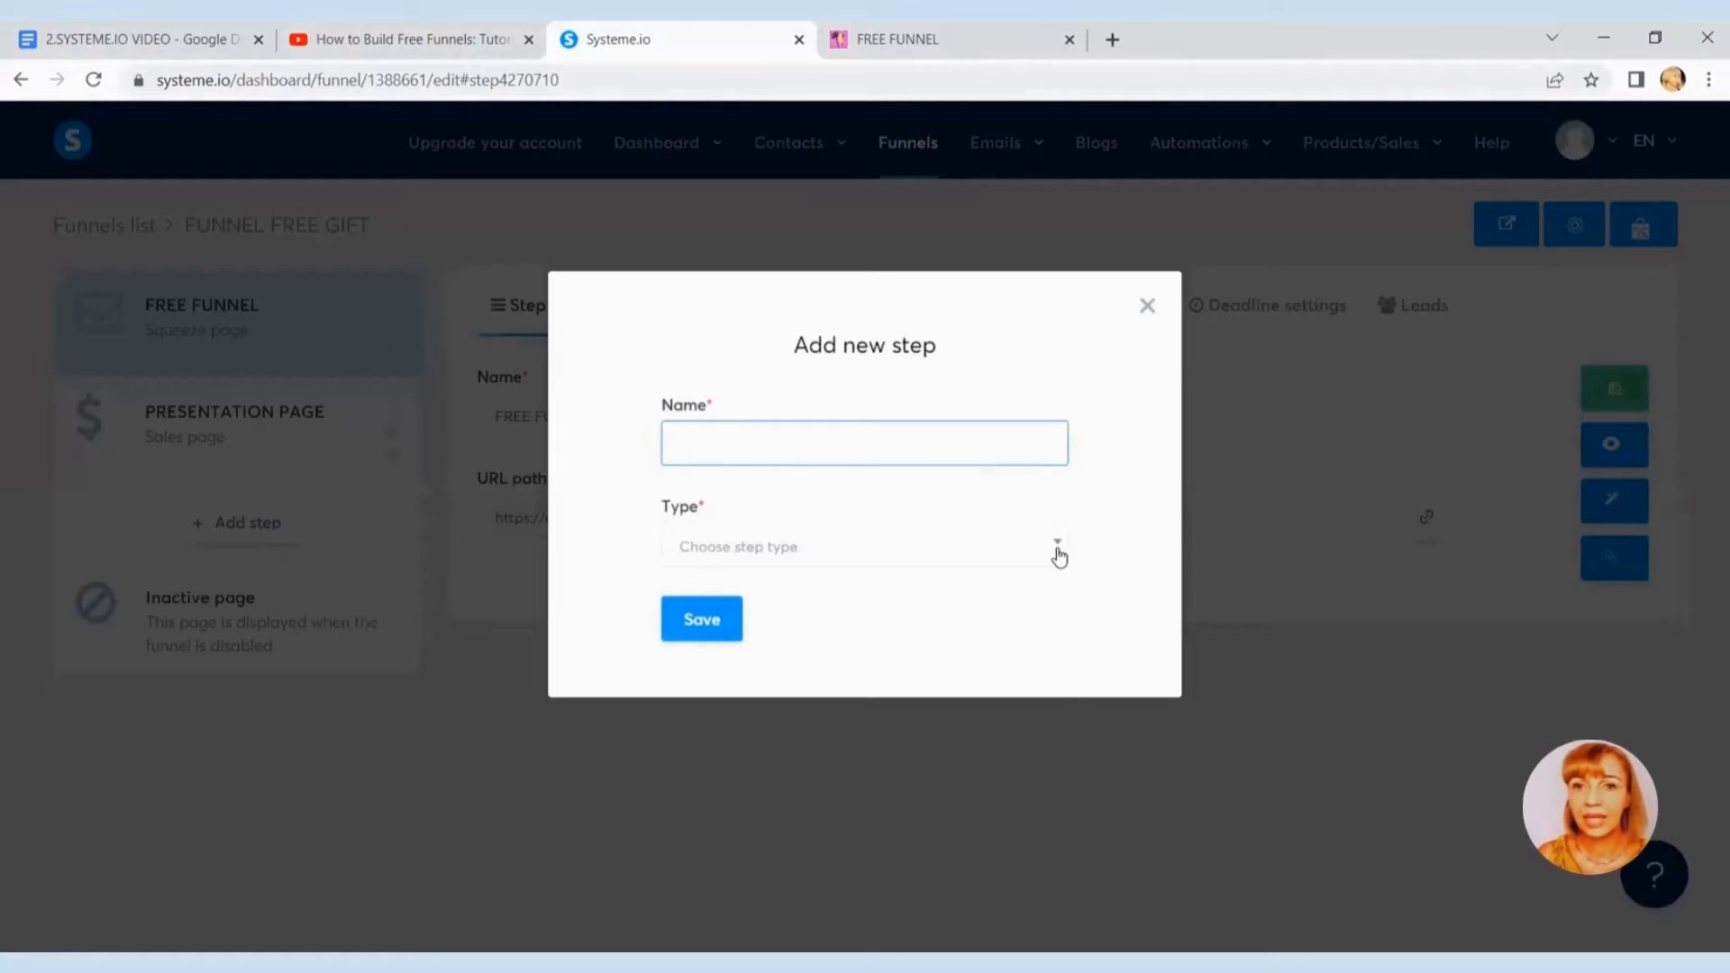
{"action": "left_click", "coordinate": [1059, 558]}
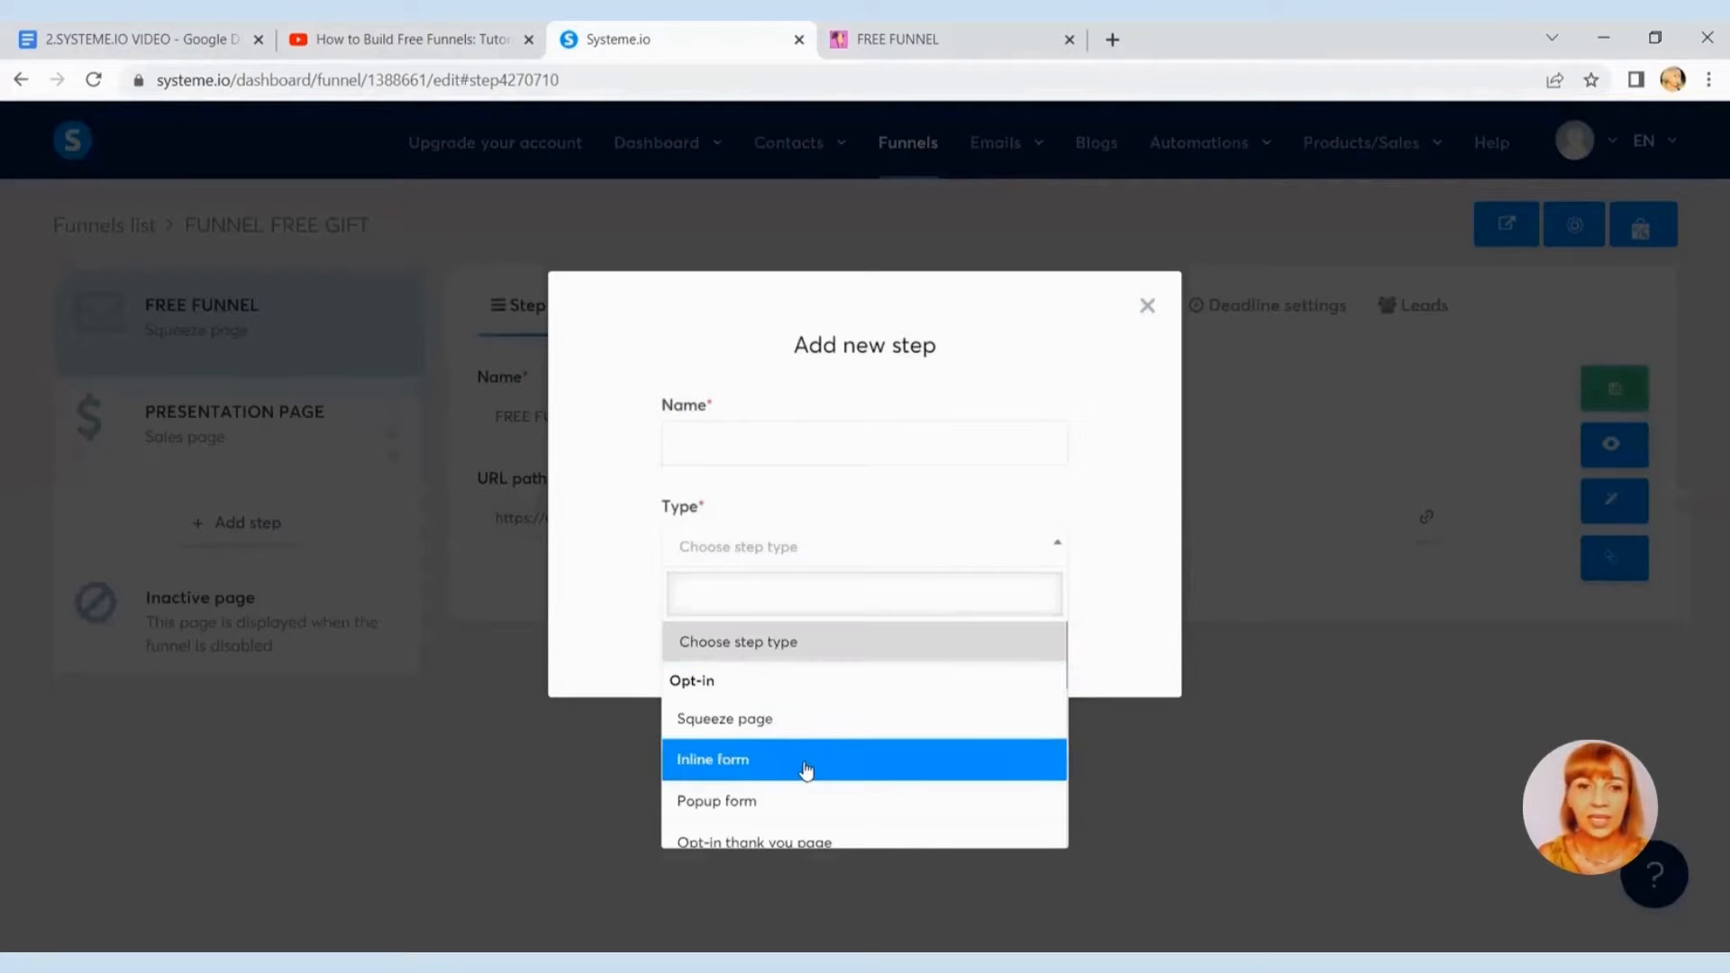
{"action": "scroll", "coordinate": [807, 769], "scroll_direction": "down", "scroll_amount": 3}
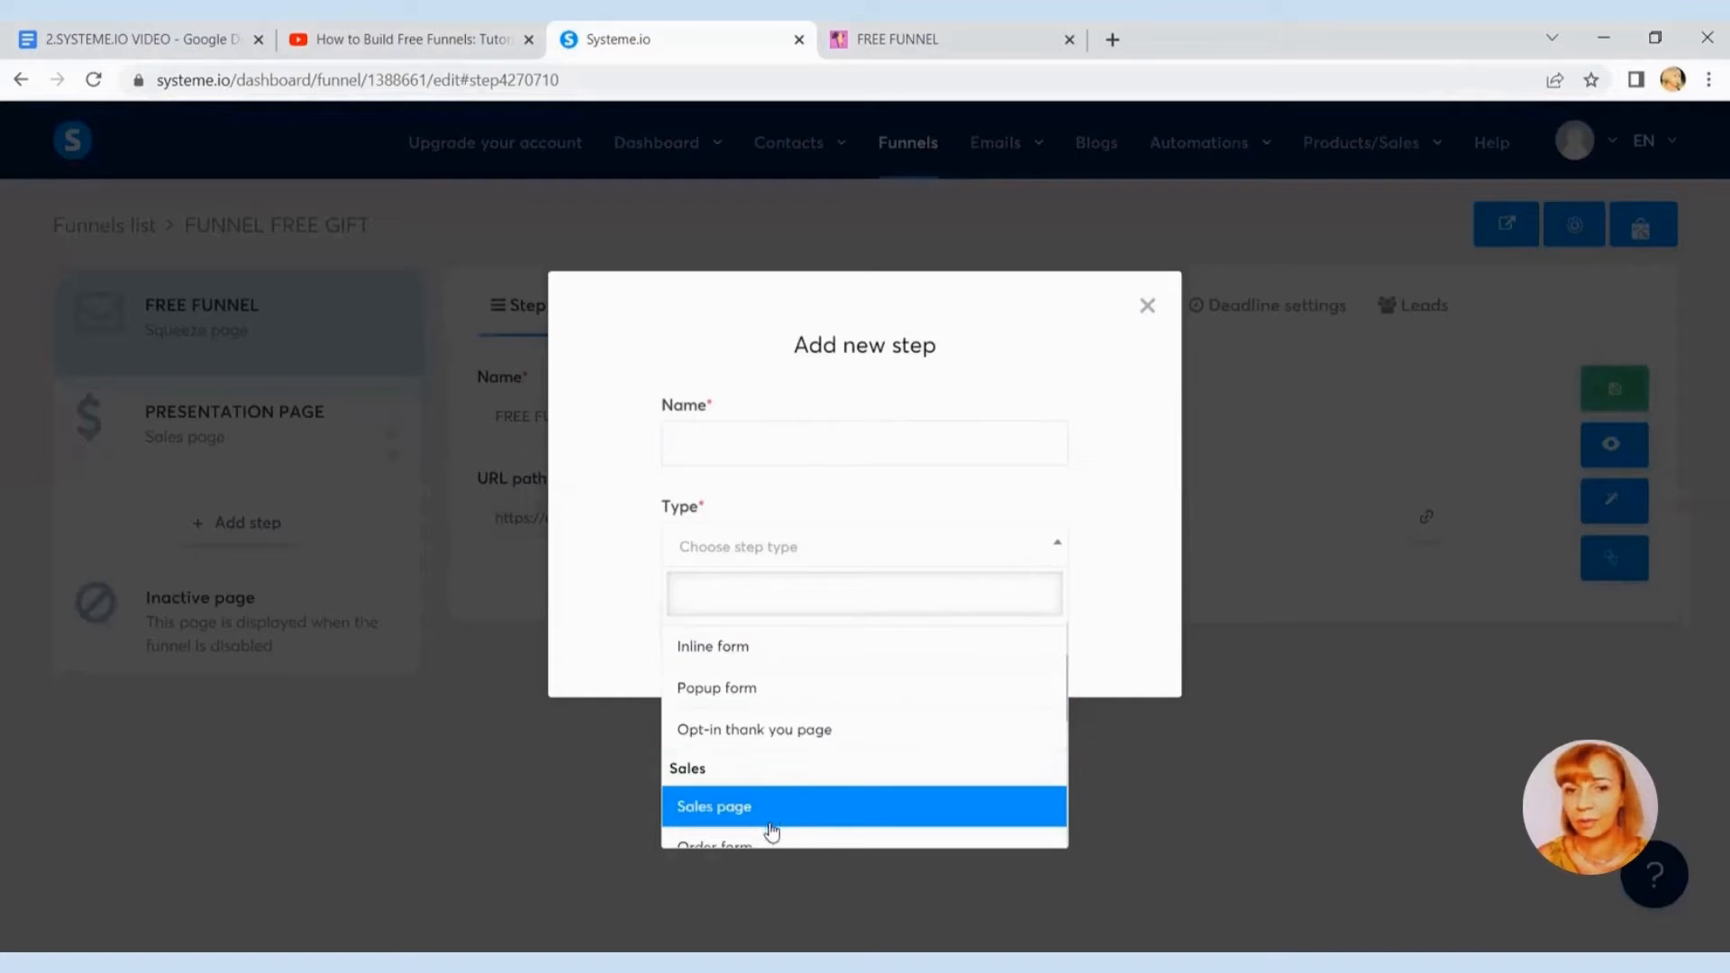
{"action": "scroll", "coordinate": [803, 773], "scroll_direction": "down", "scroll_amount": 5}
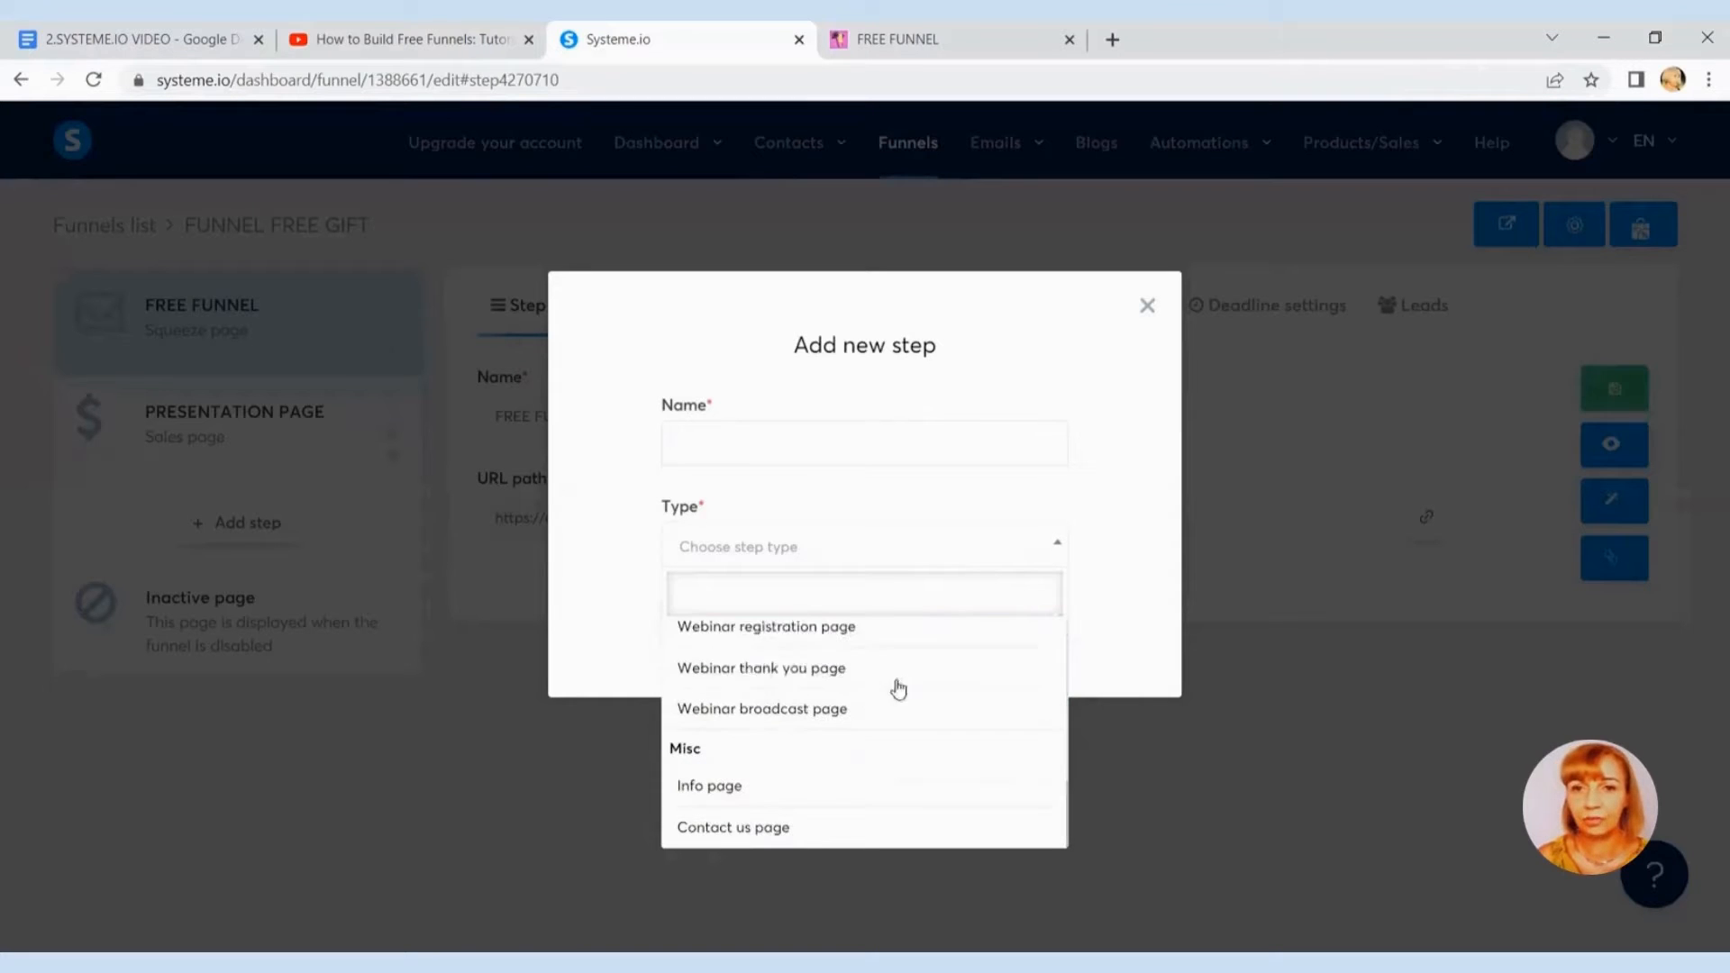
{"action": "left_click", "coordinate": [1150, 305]}
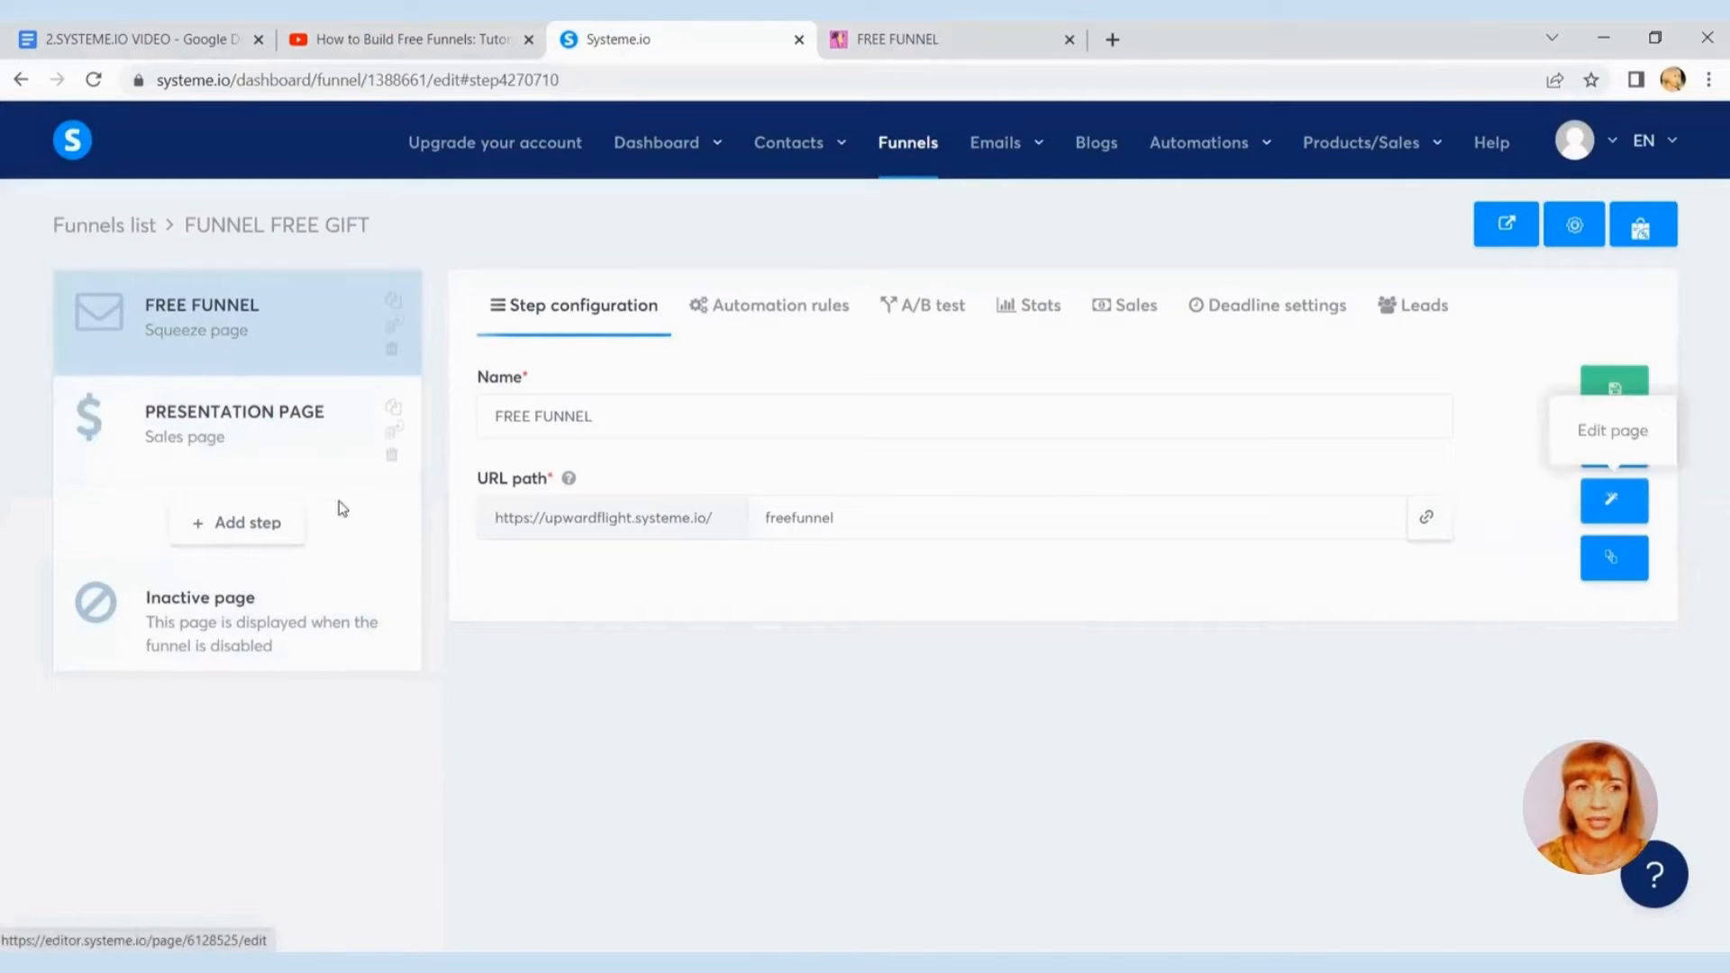
Step: Open the PRESENTATION PAGE sales step in the page editor and look over the full page
{"action": "left_click", "coordinate": [251, 432]}
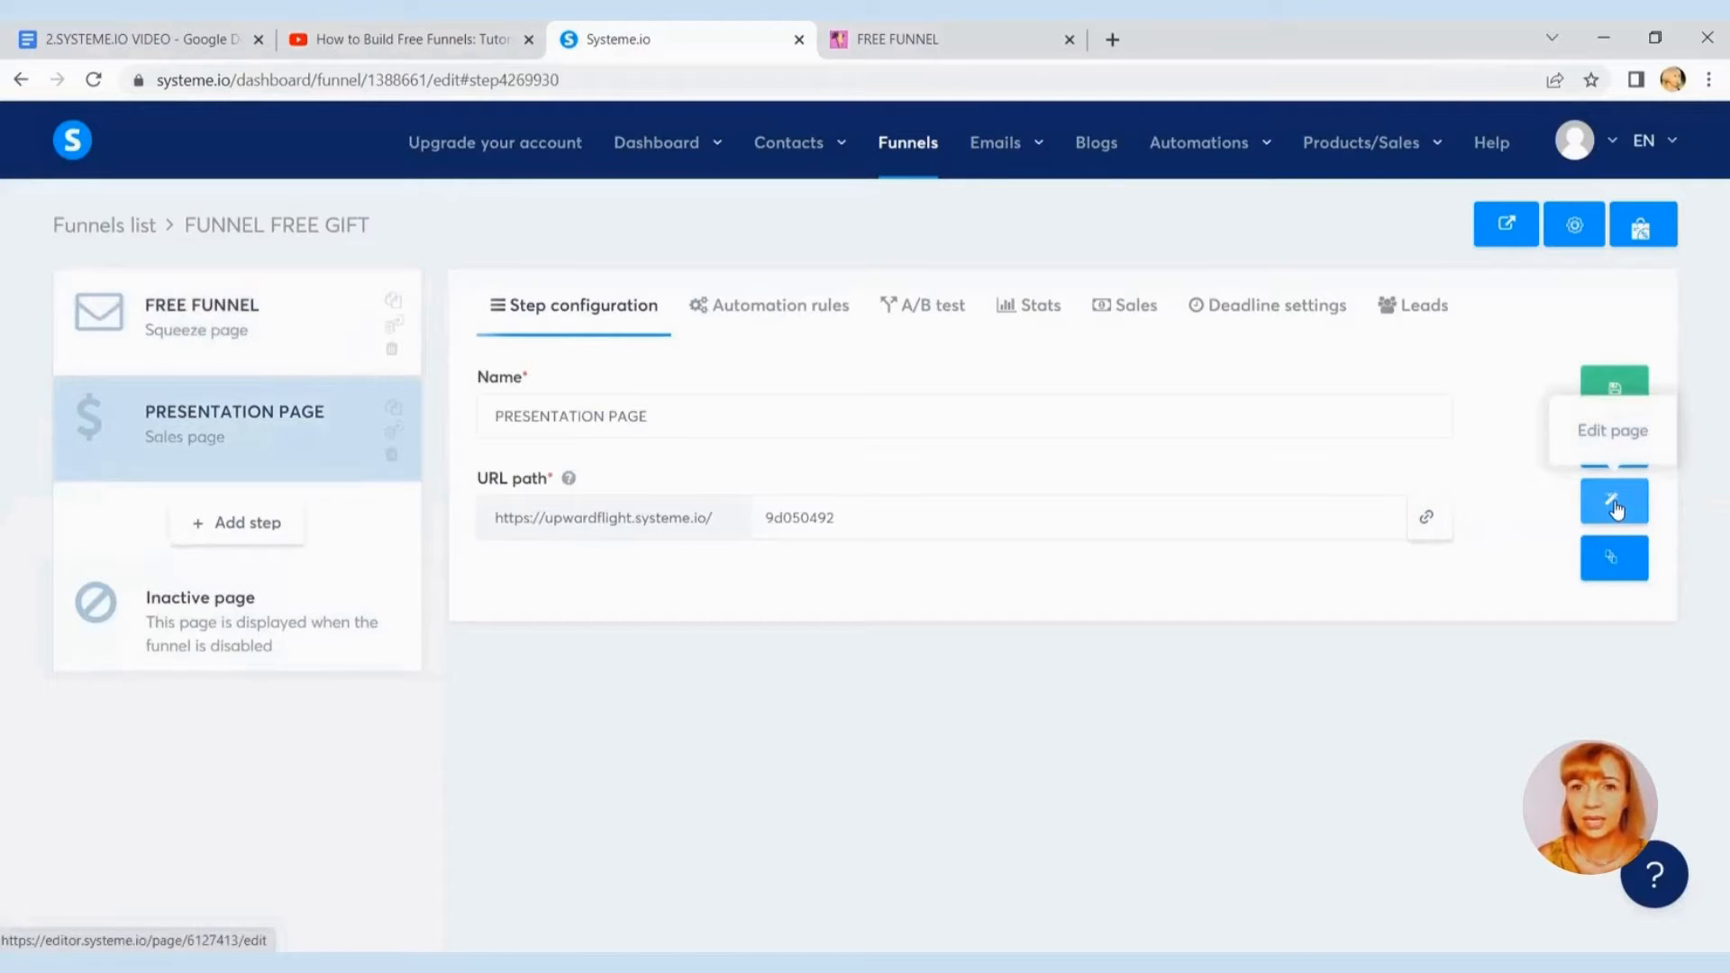
{"action": "left_click", "coordinate": [1615, 507]}
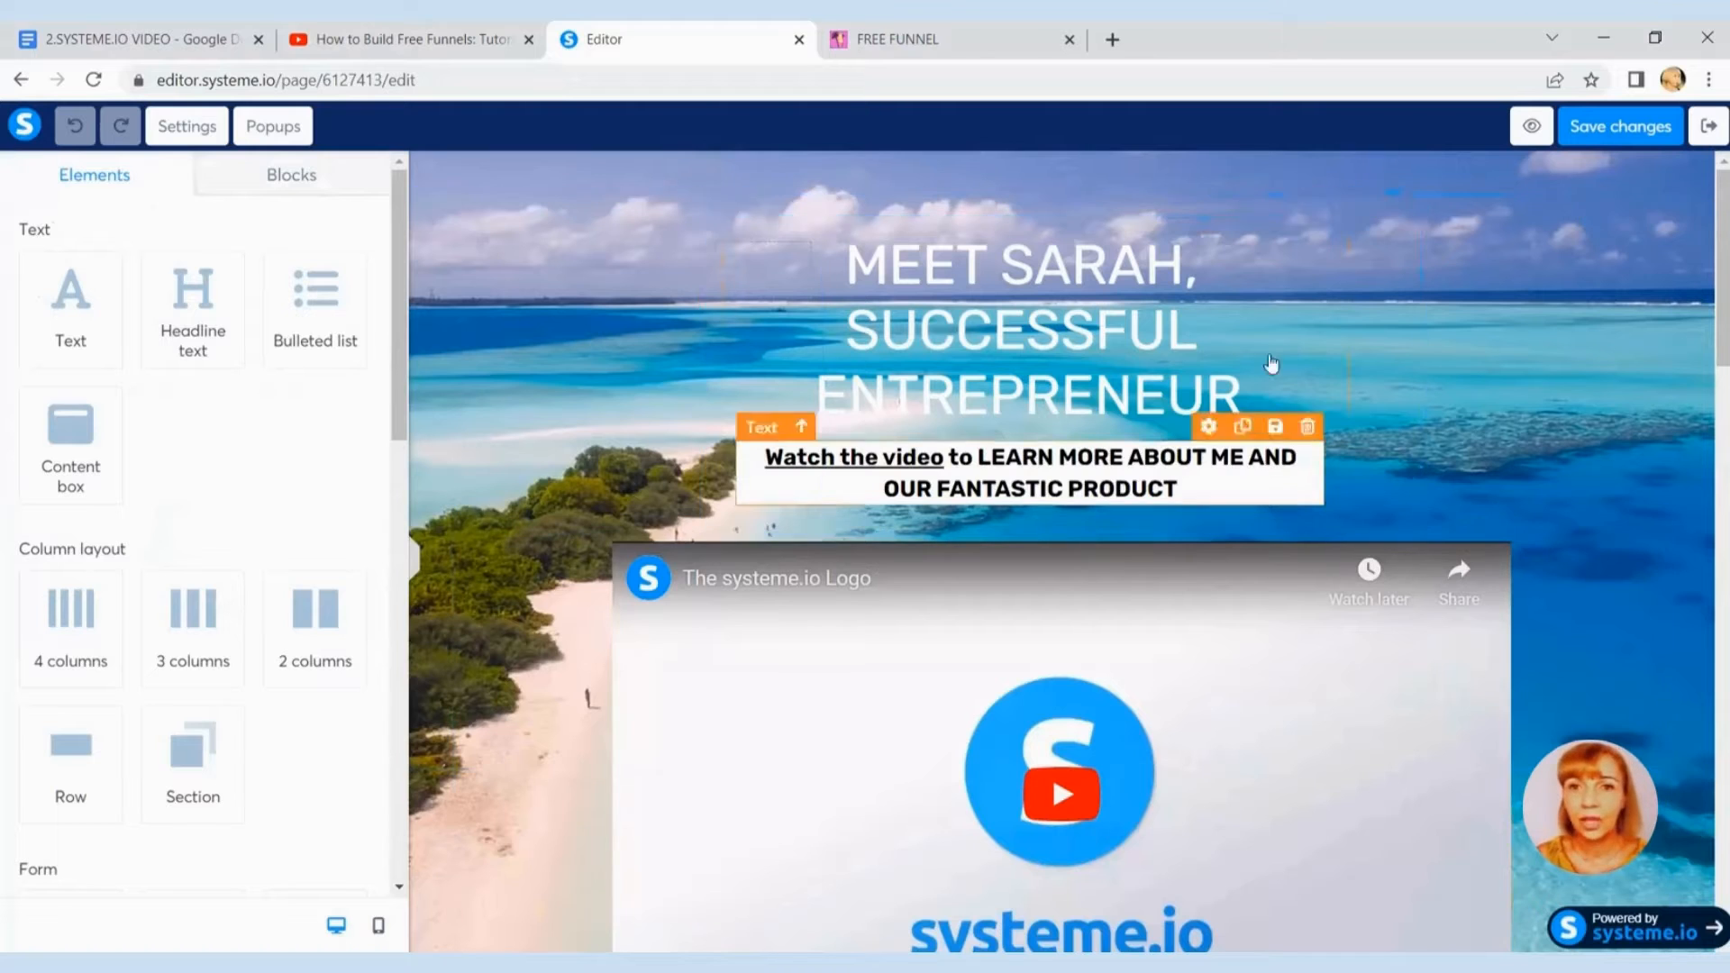
{"action": "left_click_drag", "start_coordinate": [1706, 257], "coordinate": [1707, 778]}
{"action": "left_click_drag", "start_coordinate": [1706, 741], "coordinate": [1706, 298]}
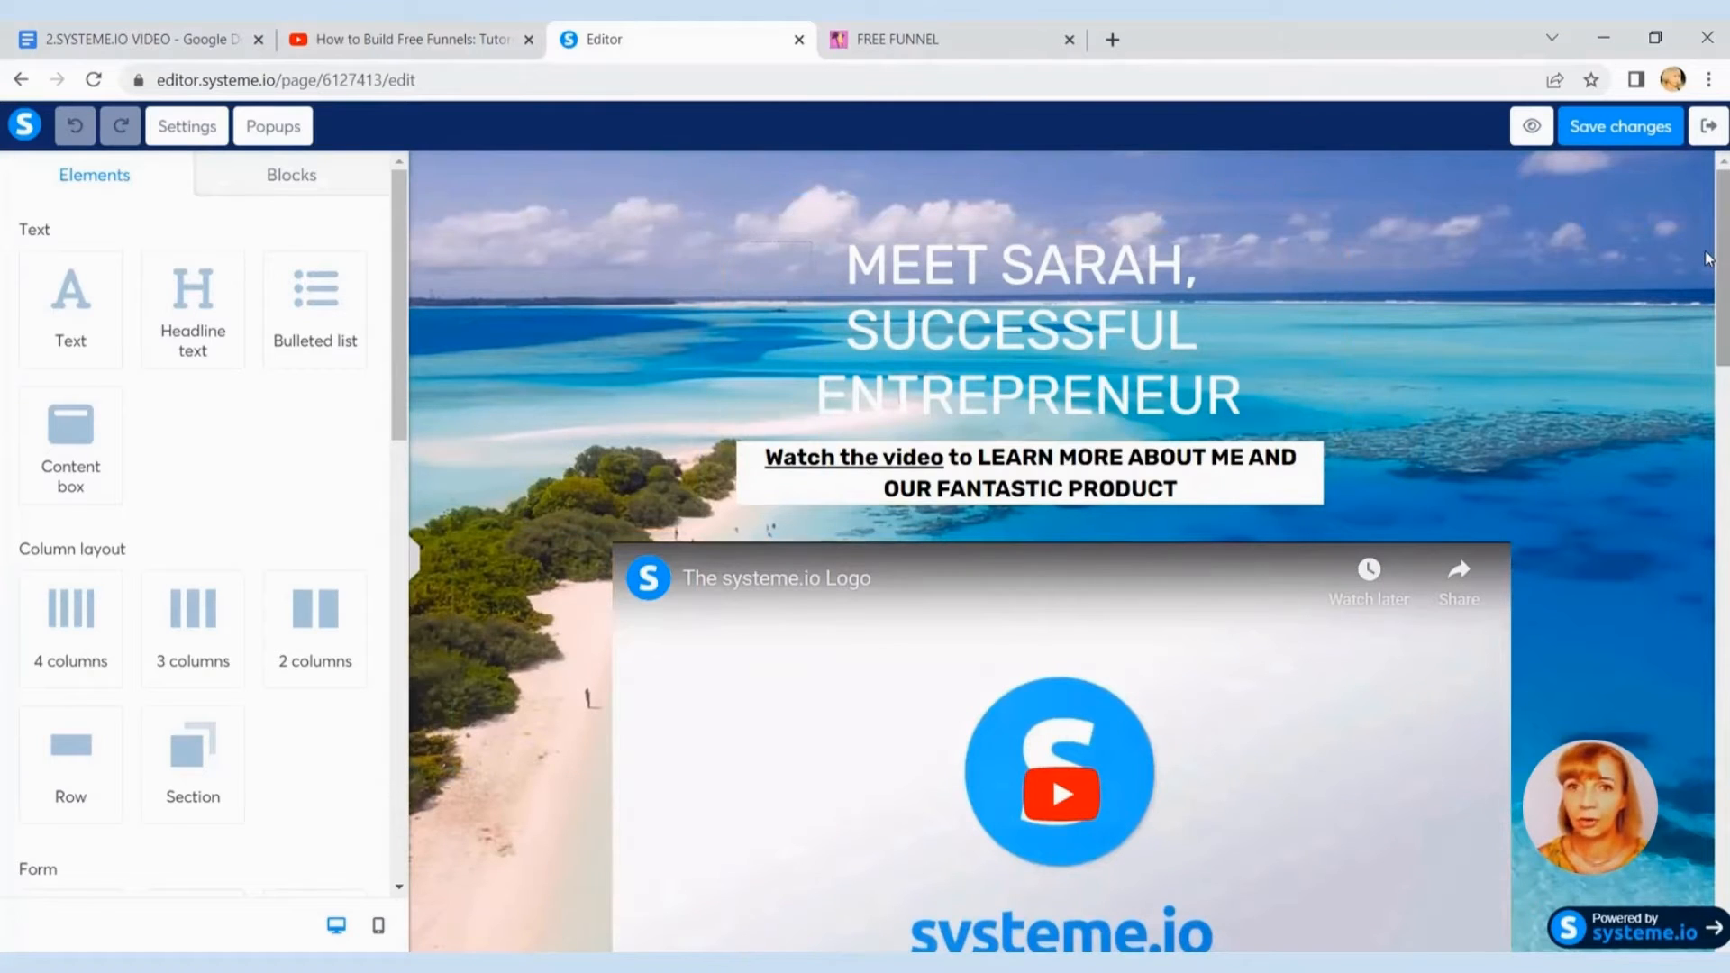
{"action": "scroll", "coordinate": [1706, 259], "scroll_direction": "down", "scroll_amount": 1}
{"action": "scroll", "coordinate": [1706, 248], "scroll_direction": "up", "scroll_amount": 1}
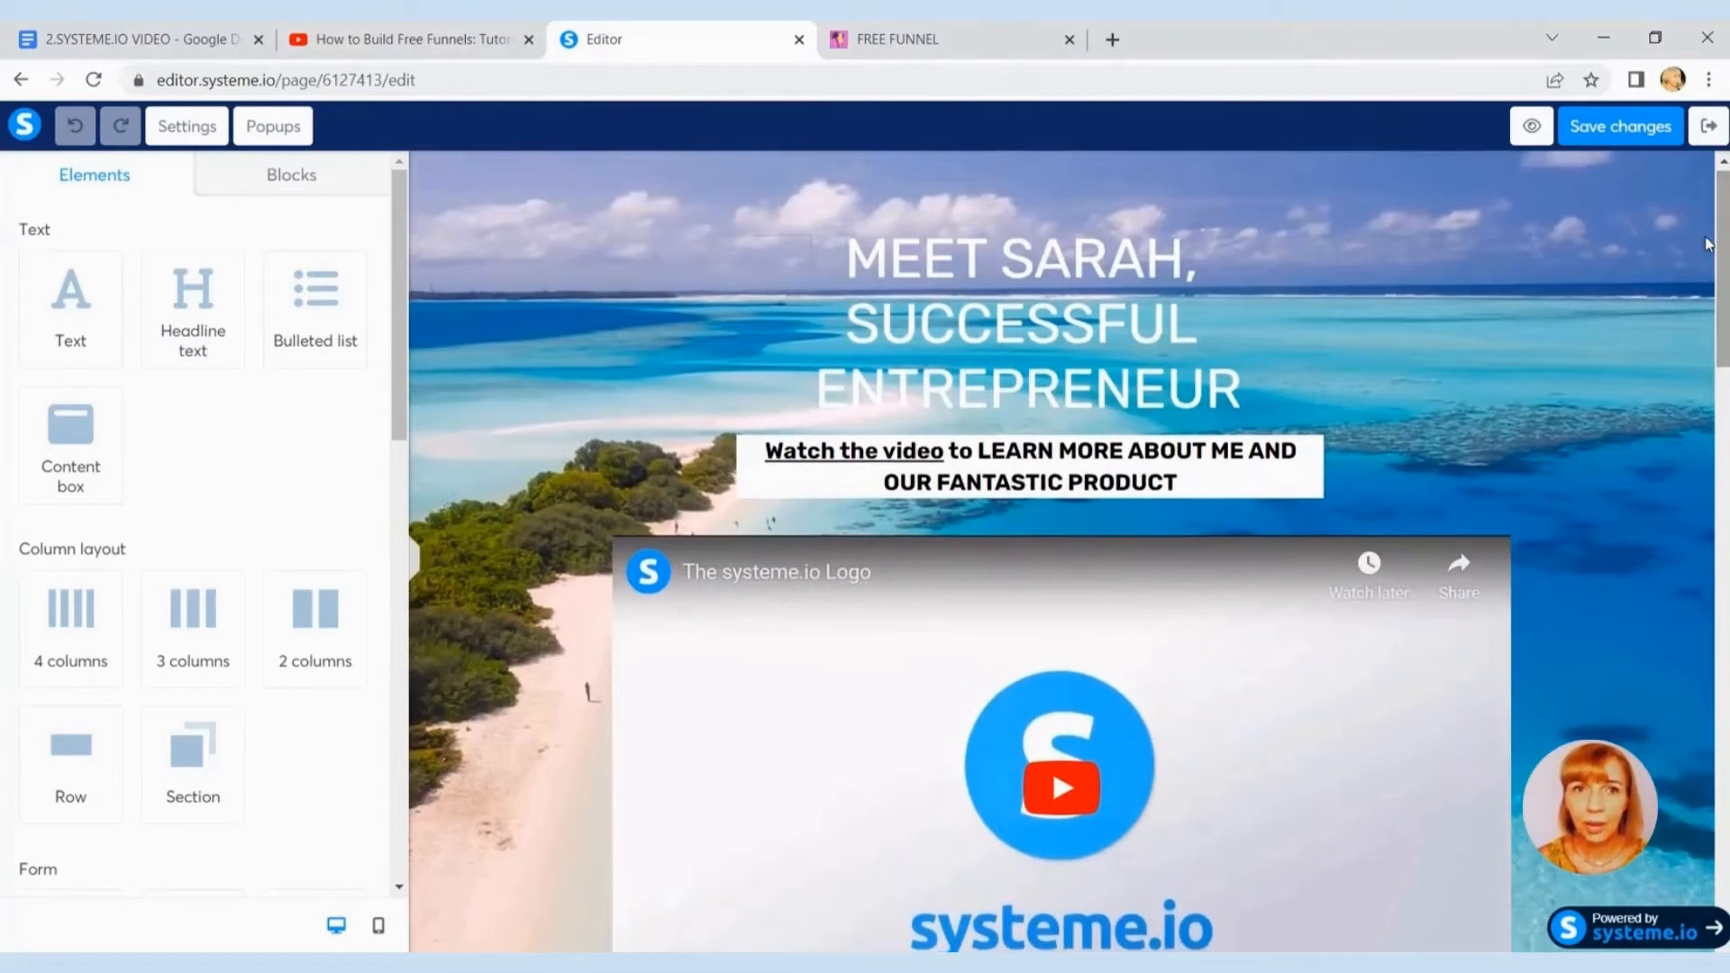
Step: Examine the settings of the section with the beach background and of its large headline text
{"action": "left_click", "coordinate": [438, 187]}
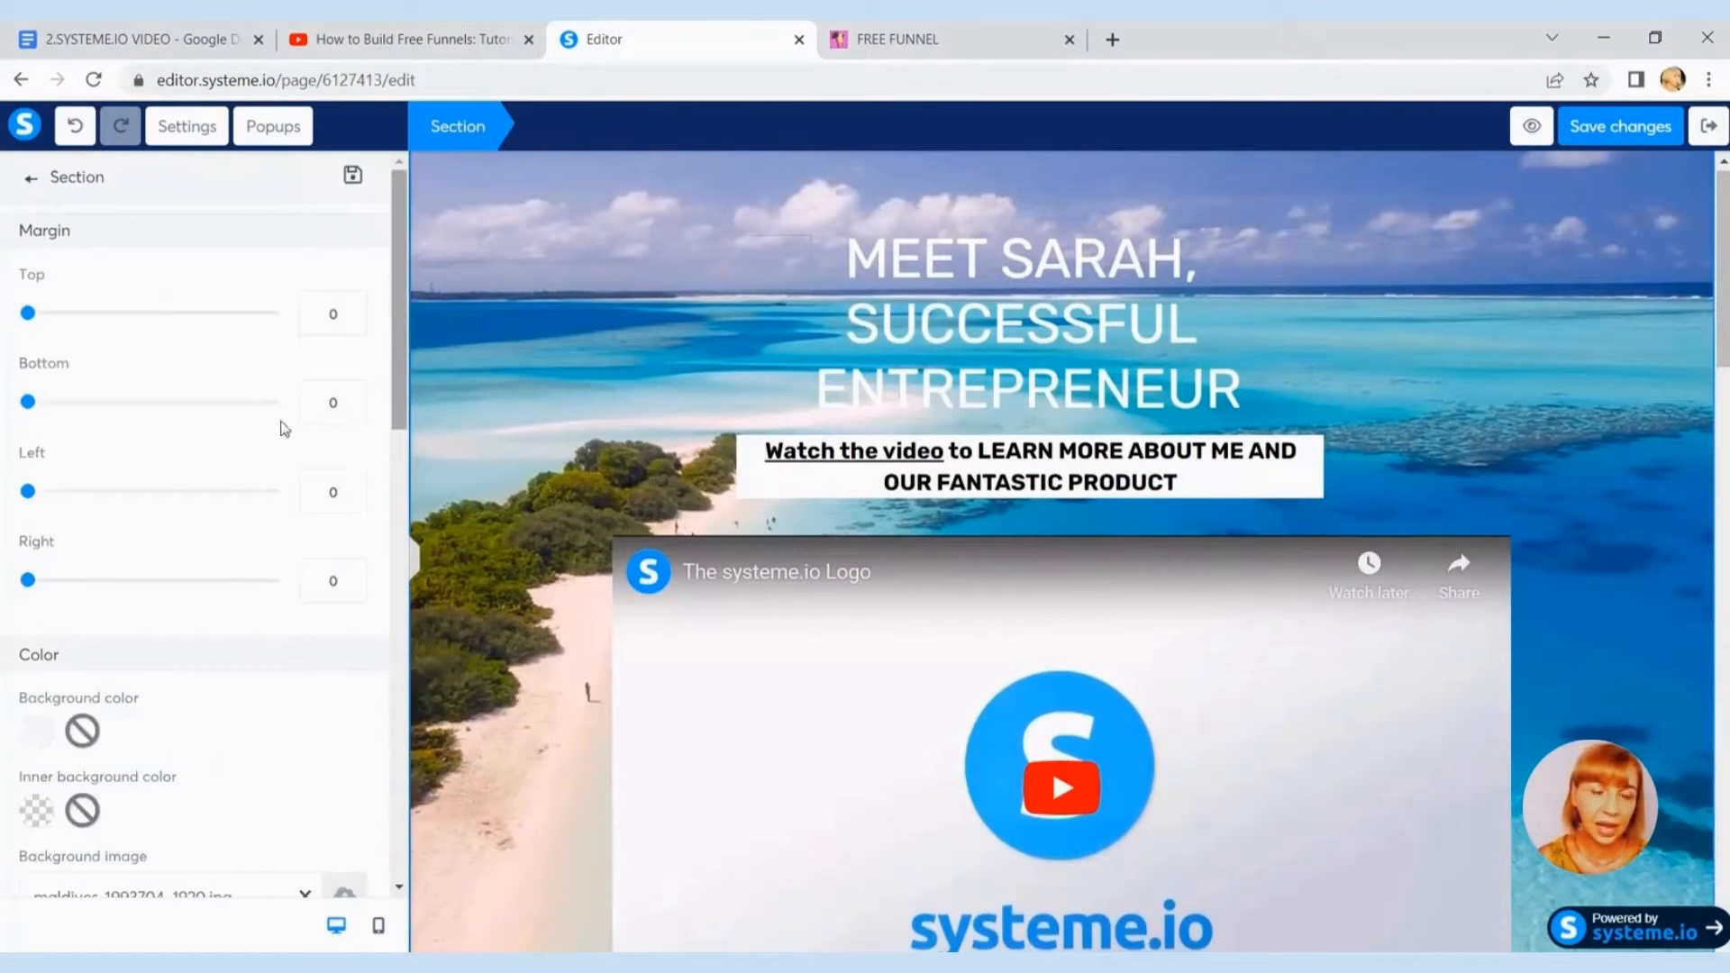
{"action": "left_click_drag", "start_coordinate": [400, 322], "coordinate": [425, 429]}
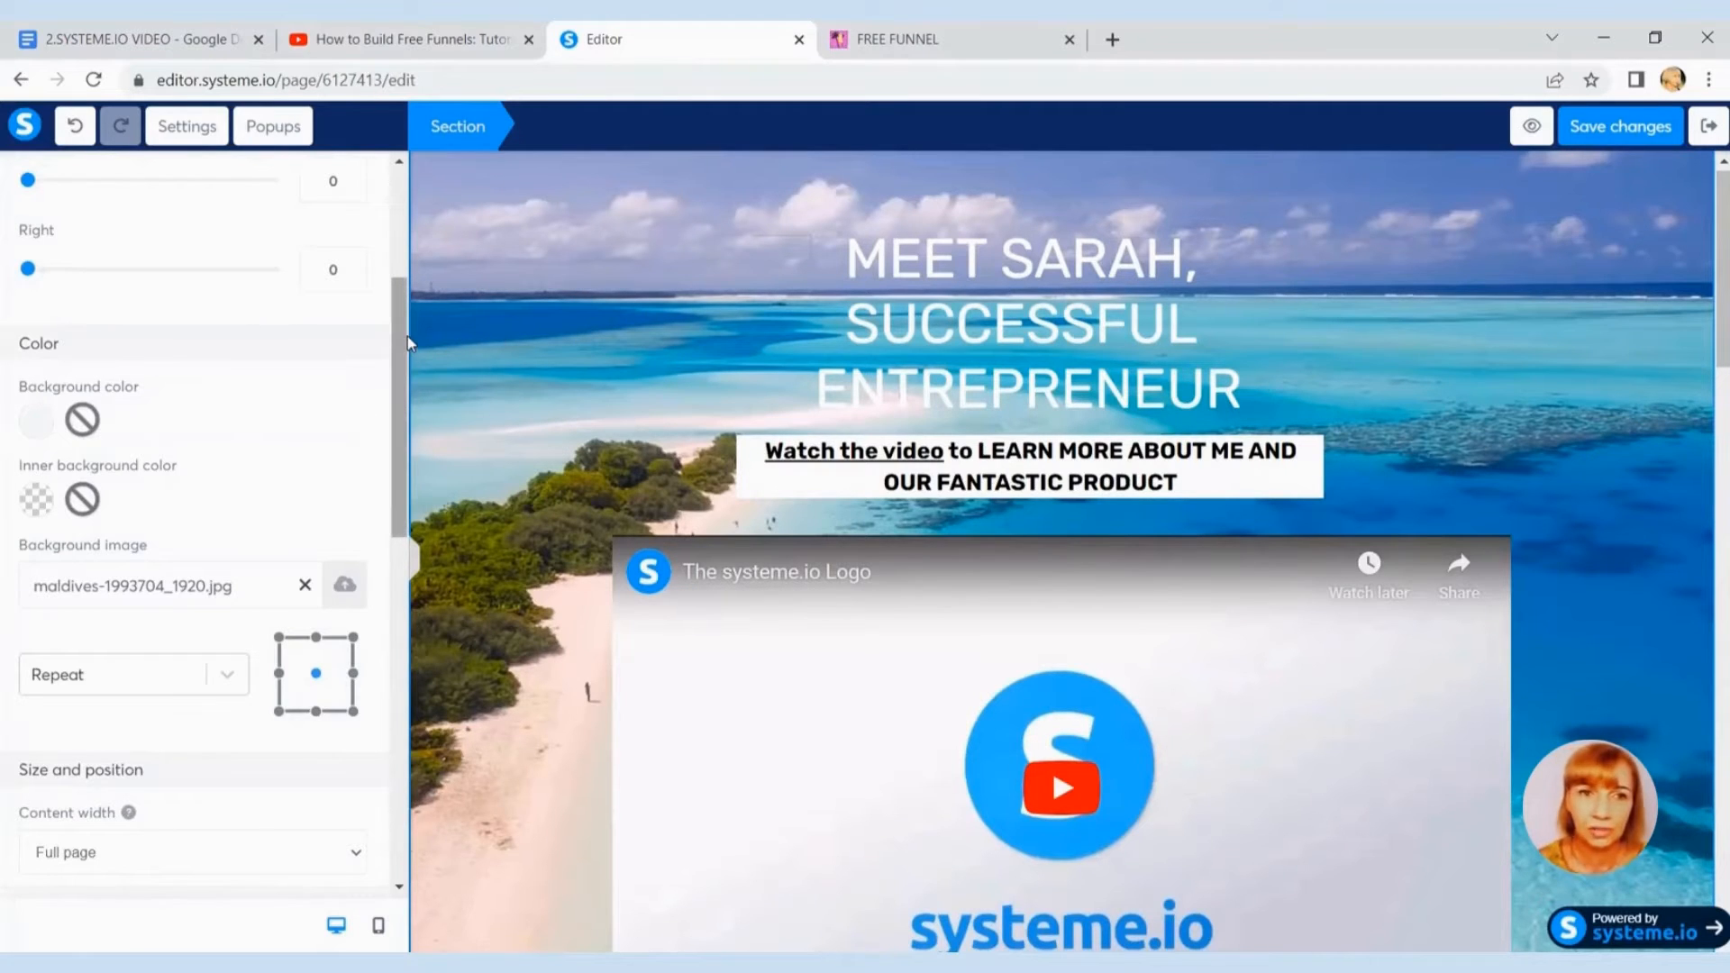
{"action": "left_click_drag", "start_coordinate": [397, 332], "coordinate": [391, 202]}
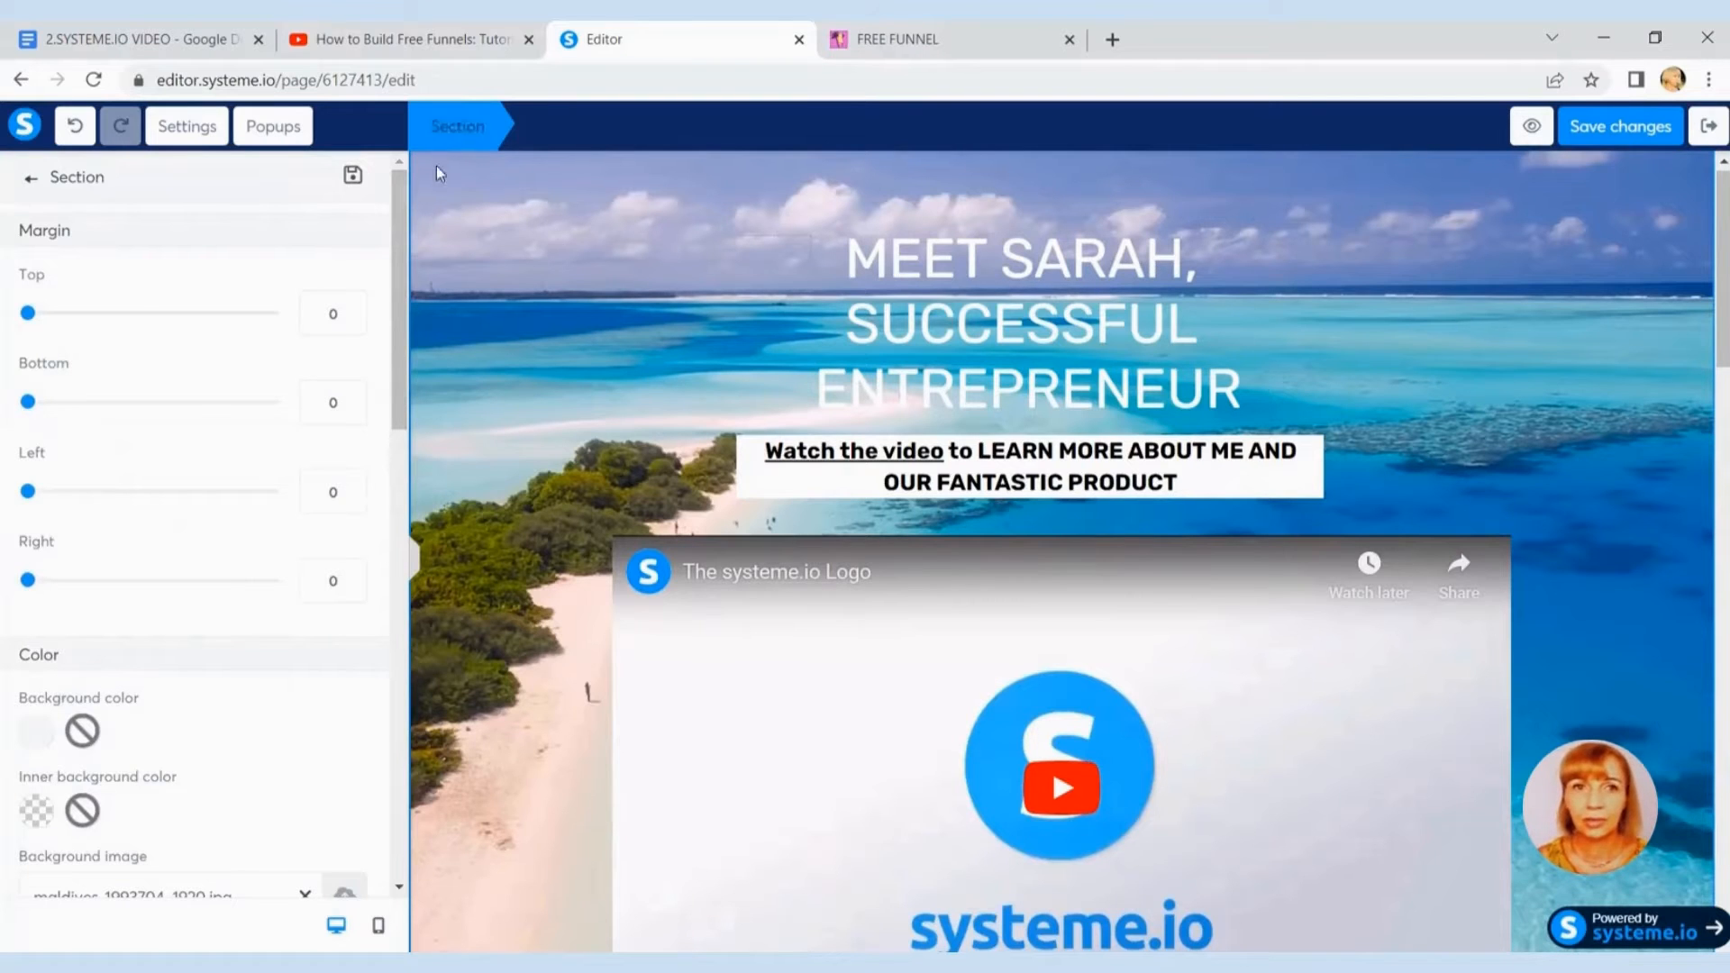
{"action": "left_click", "coordinate": [657, 304]}
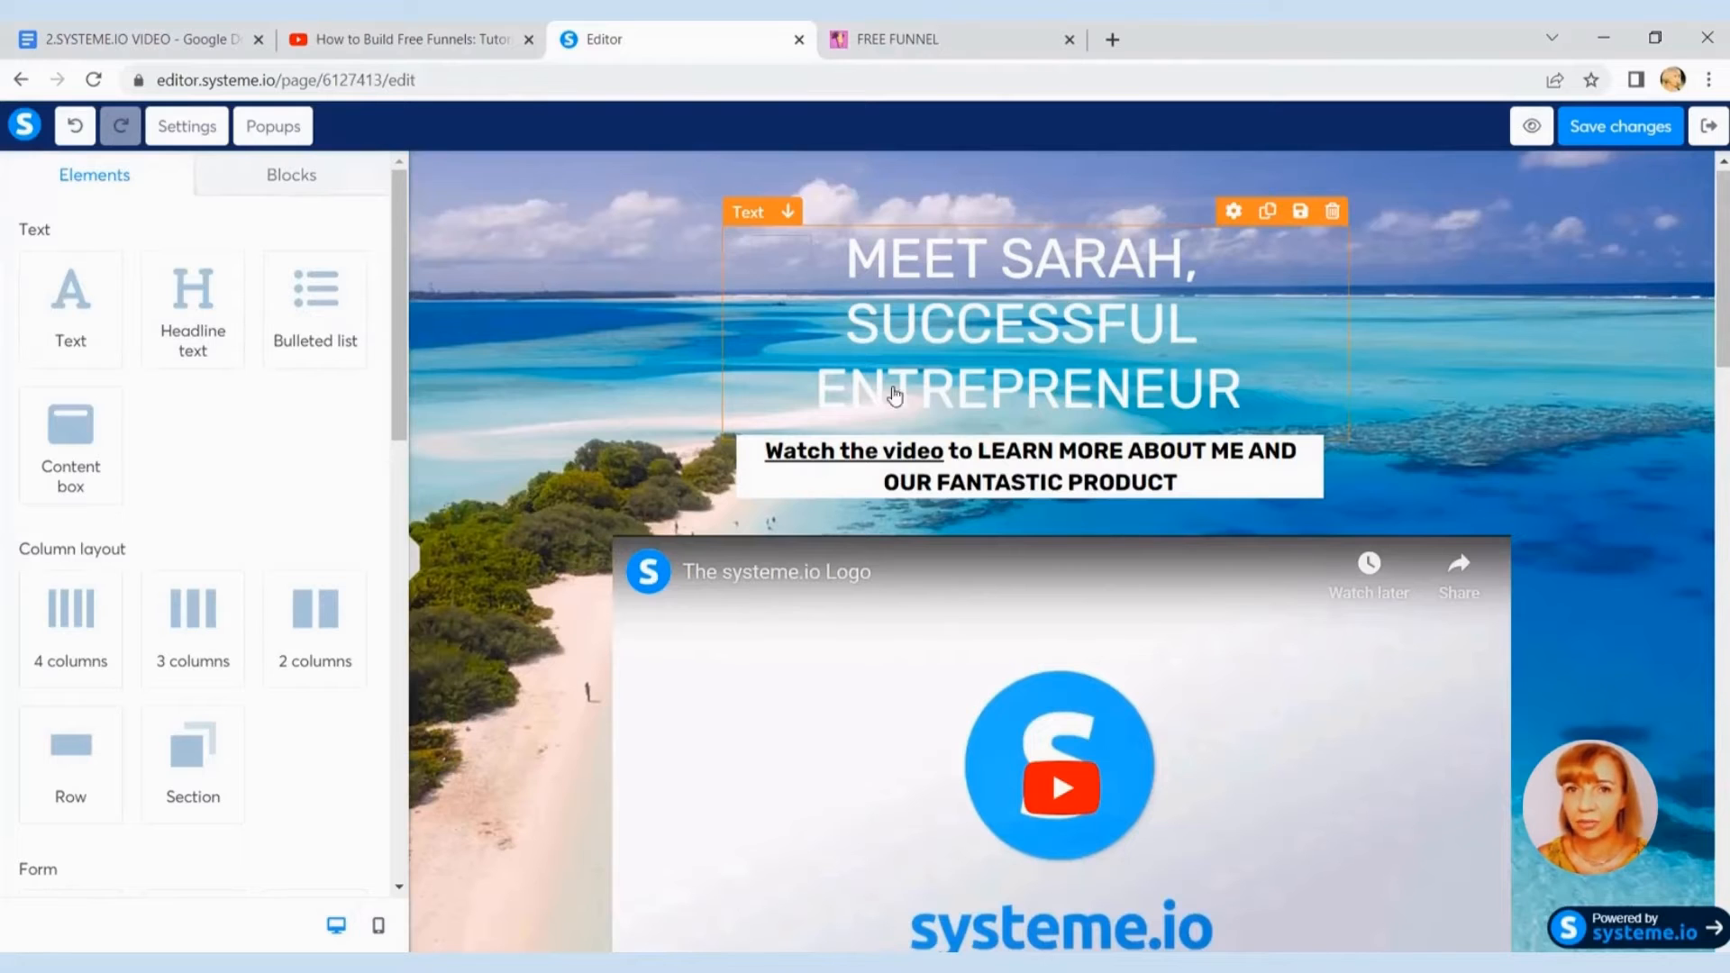
{"action": "left_click", "coordinate": [1232, 214]}
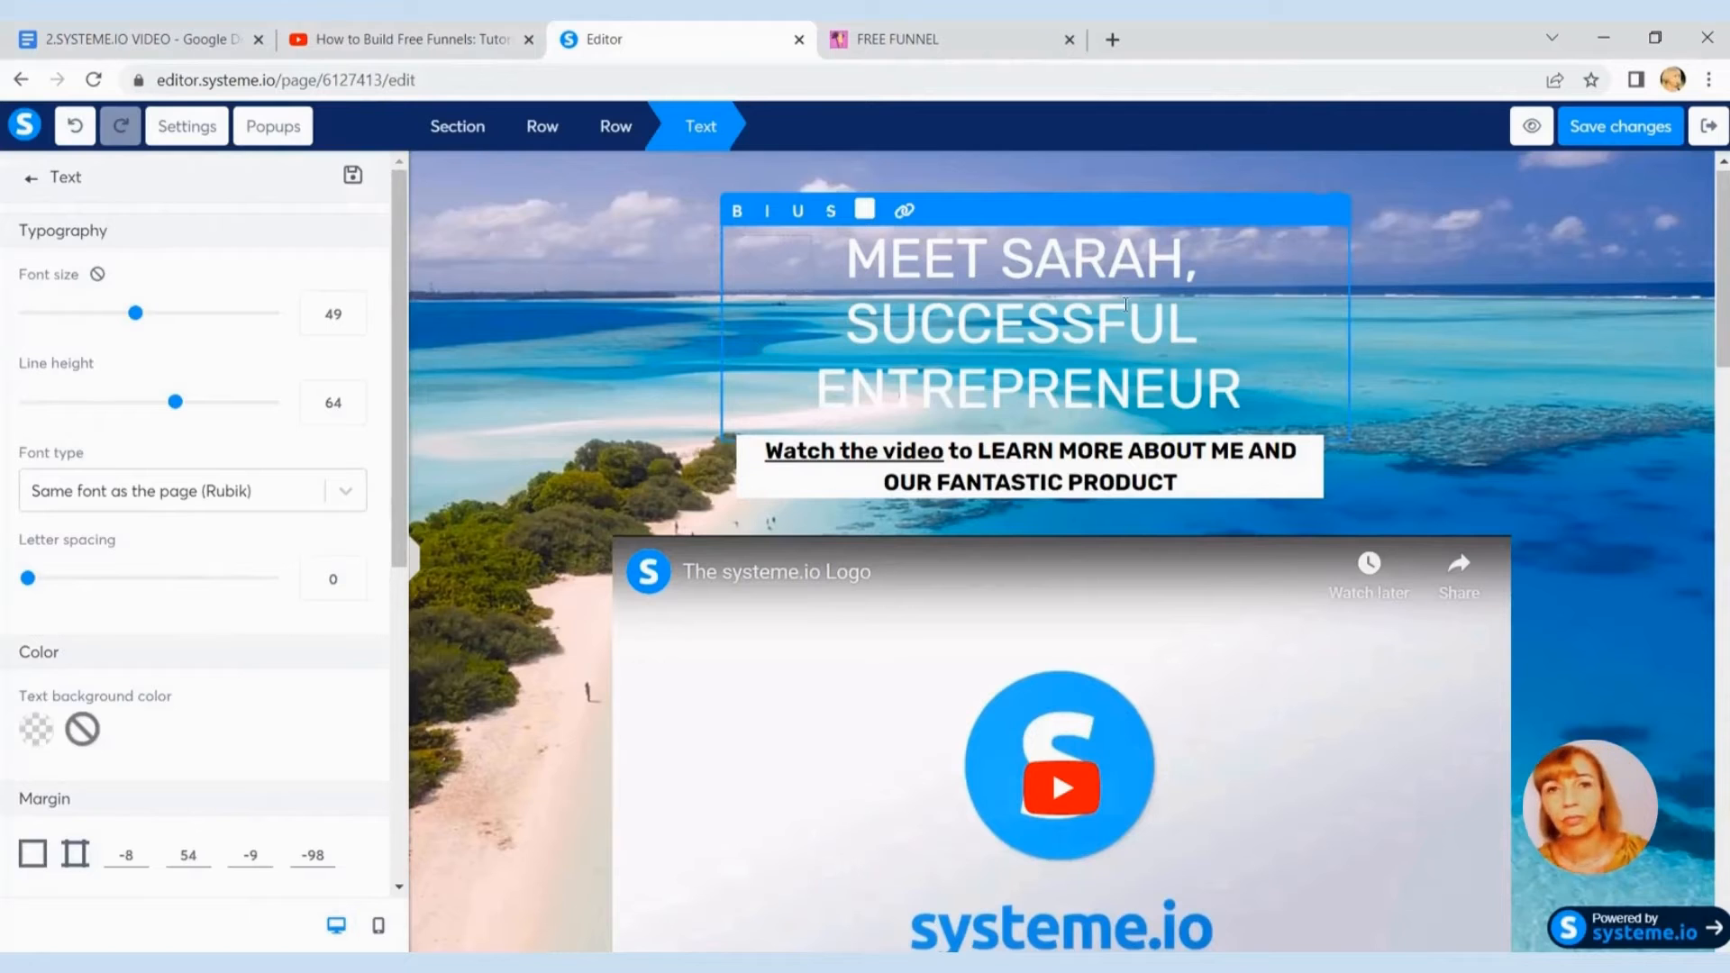
Step: Set the top, bottom and left margins of the beach background section to 0
{"action": "left_click", "coordinate": [467, 186]}
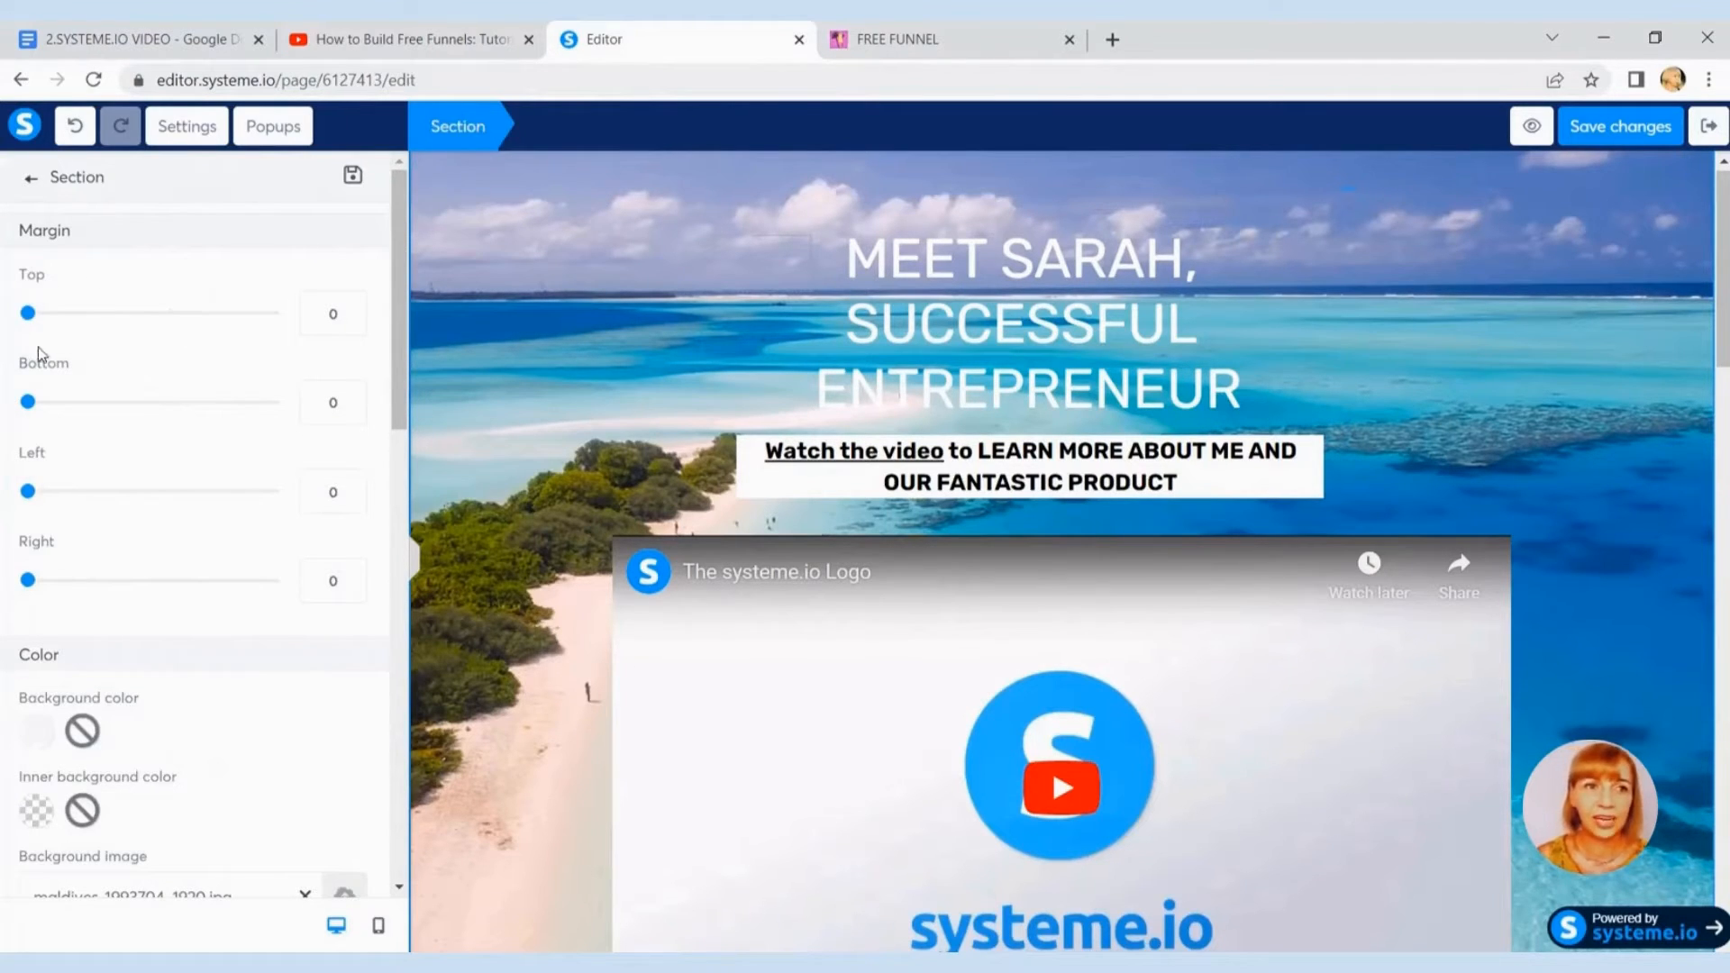
{"action": "mouse_move", "coordinate": [30, 327]}
{"action": "left_mouse_down"}
{"action": "mouse_move", "coordinate": [177, 334]}
{"action": "mouse_move", "coordinate": [2, 336]}
{"action": "left_mouse_up"}
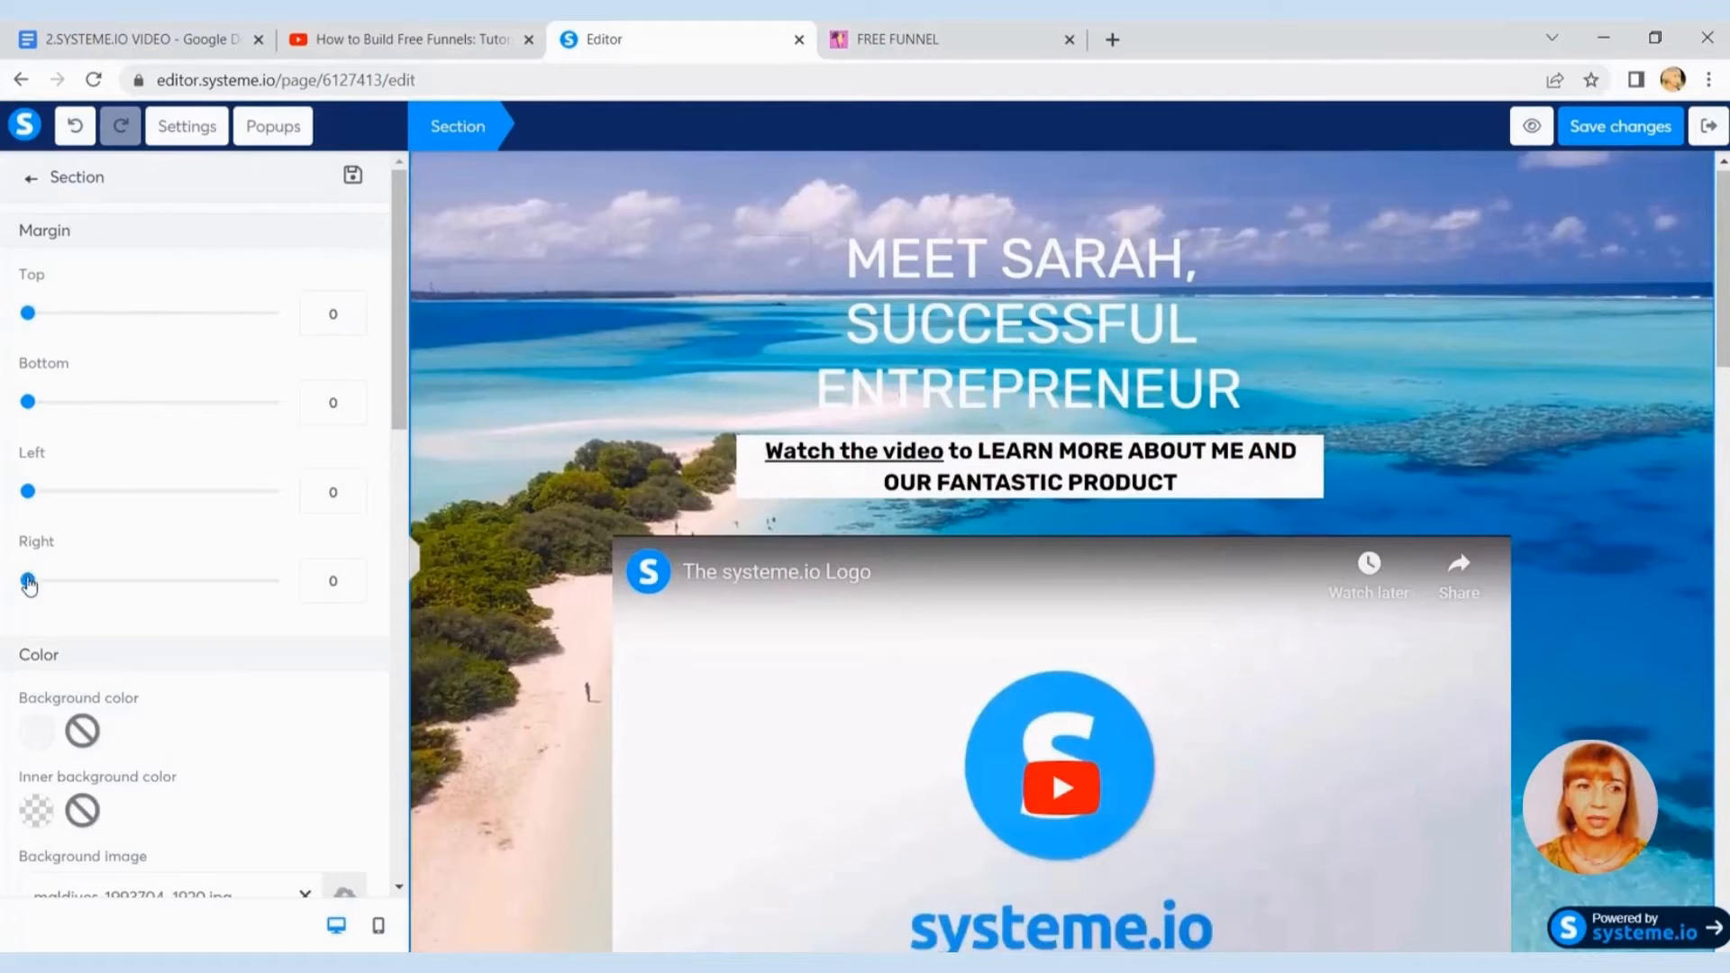
{"action": "mouse_move", "coordinate": [25, 405]}
{"action": "left_mouse_down"}
{"action": "mouse_move", "coordinate": [174, 429]}
{"action": "mouse_move", "coordinate": [4, 423]}
{"action": "left_mouse_up"}
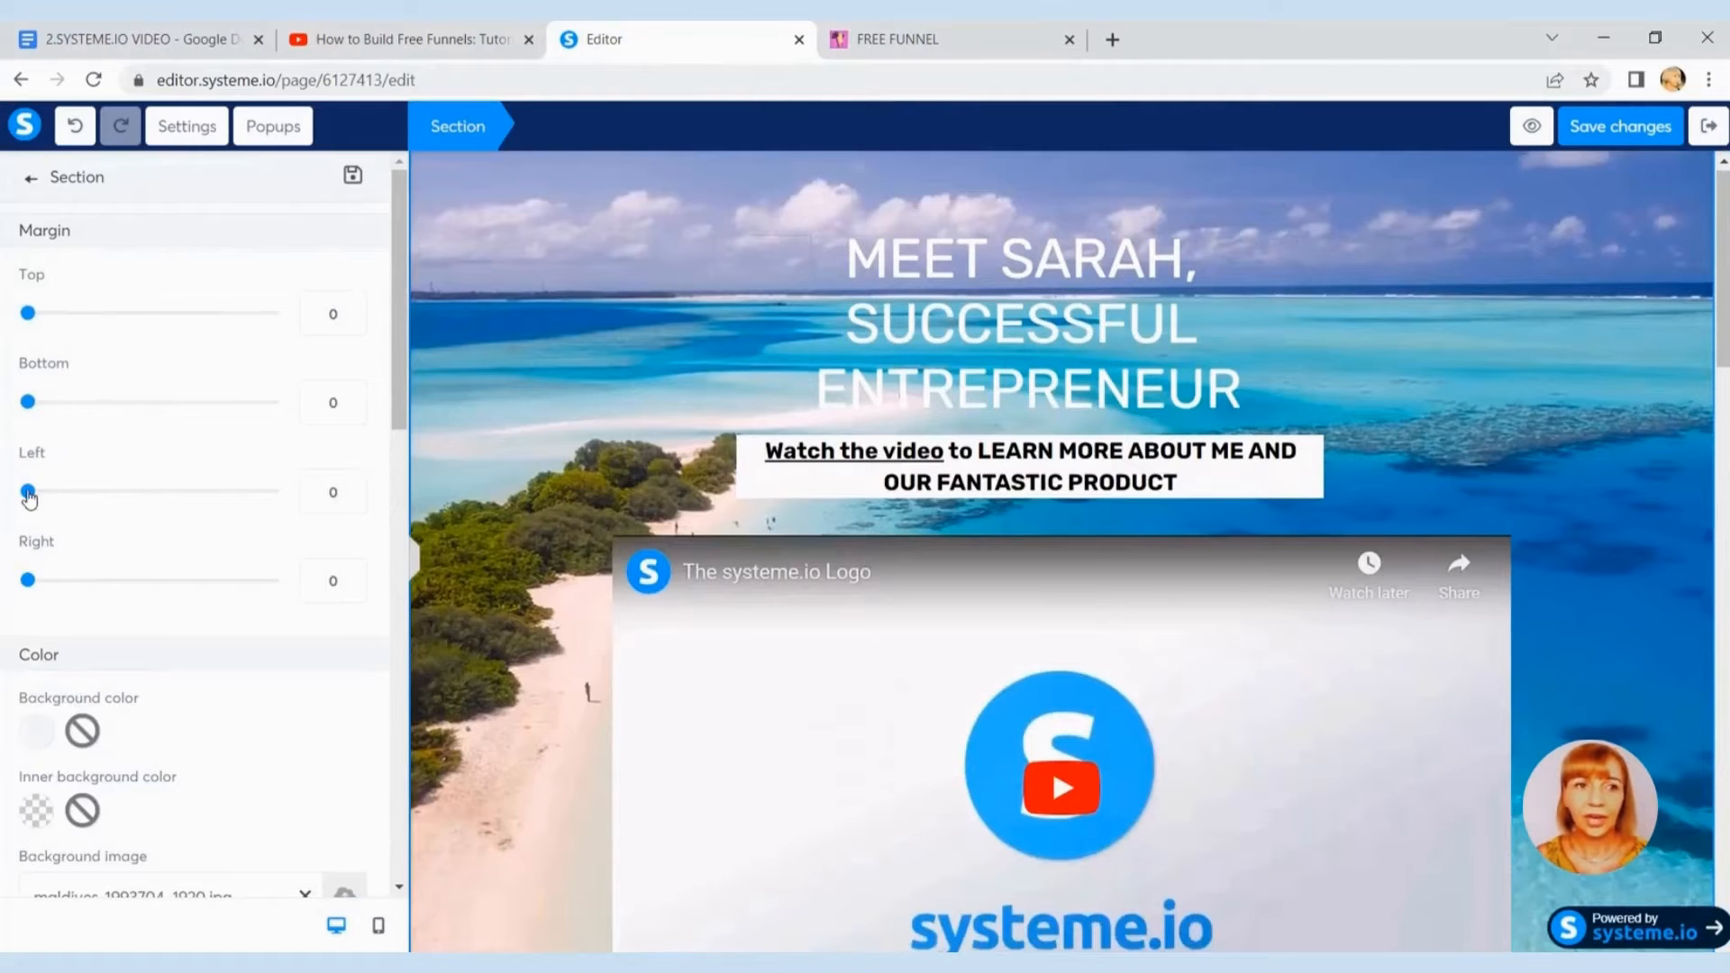
{"action": "mouse_move", "coordinate": [28, 491]}
{"action": "left_mouse_down"}
{"action": "mouse_move", "coordinate": [129, 502]}
{"action": "mouse_move", "coordinate": [14, 496]}
{"action": "left_mouse_up"}
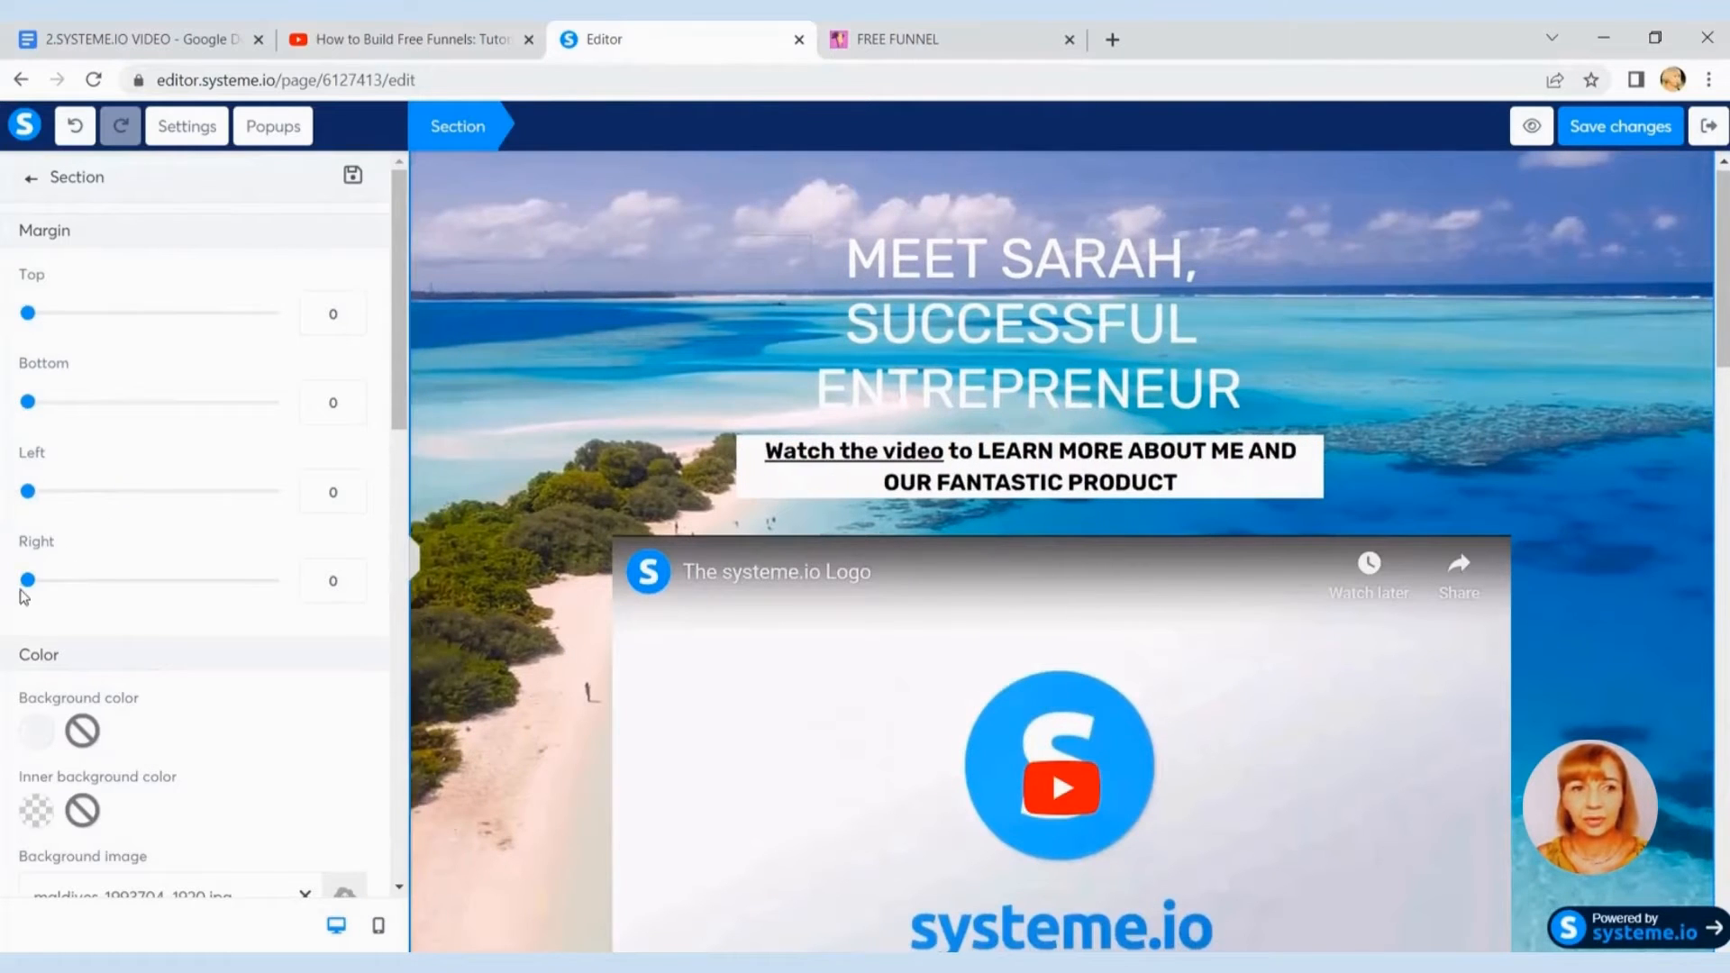
Step: Set the section's padding to 37 top, 216 bottom and 0 left/right, apply a hard inner shadow, and leave its settings
{"action": "scroll", "coordinate": [175, 552], "scroll_direction": "down", "scroll_amount": 8}
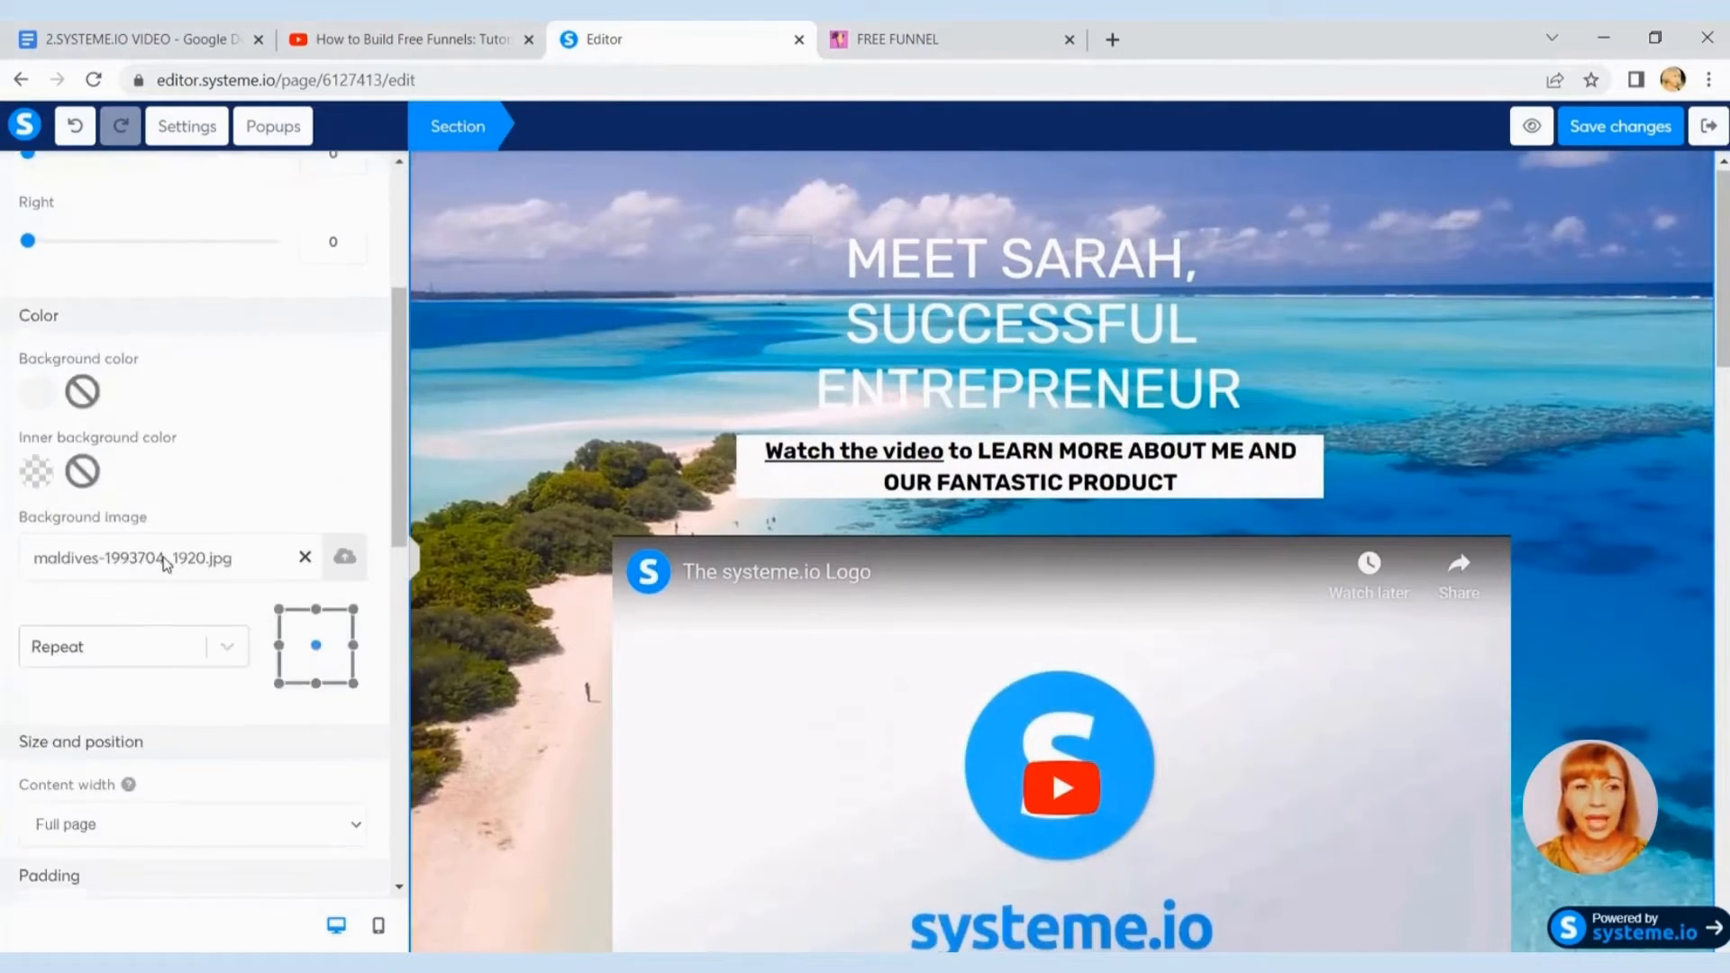
{"action": "scroll", "coordinate": [208, 559], "scroll_direction": "down", "scroll_amount": 4}
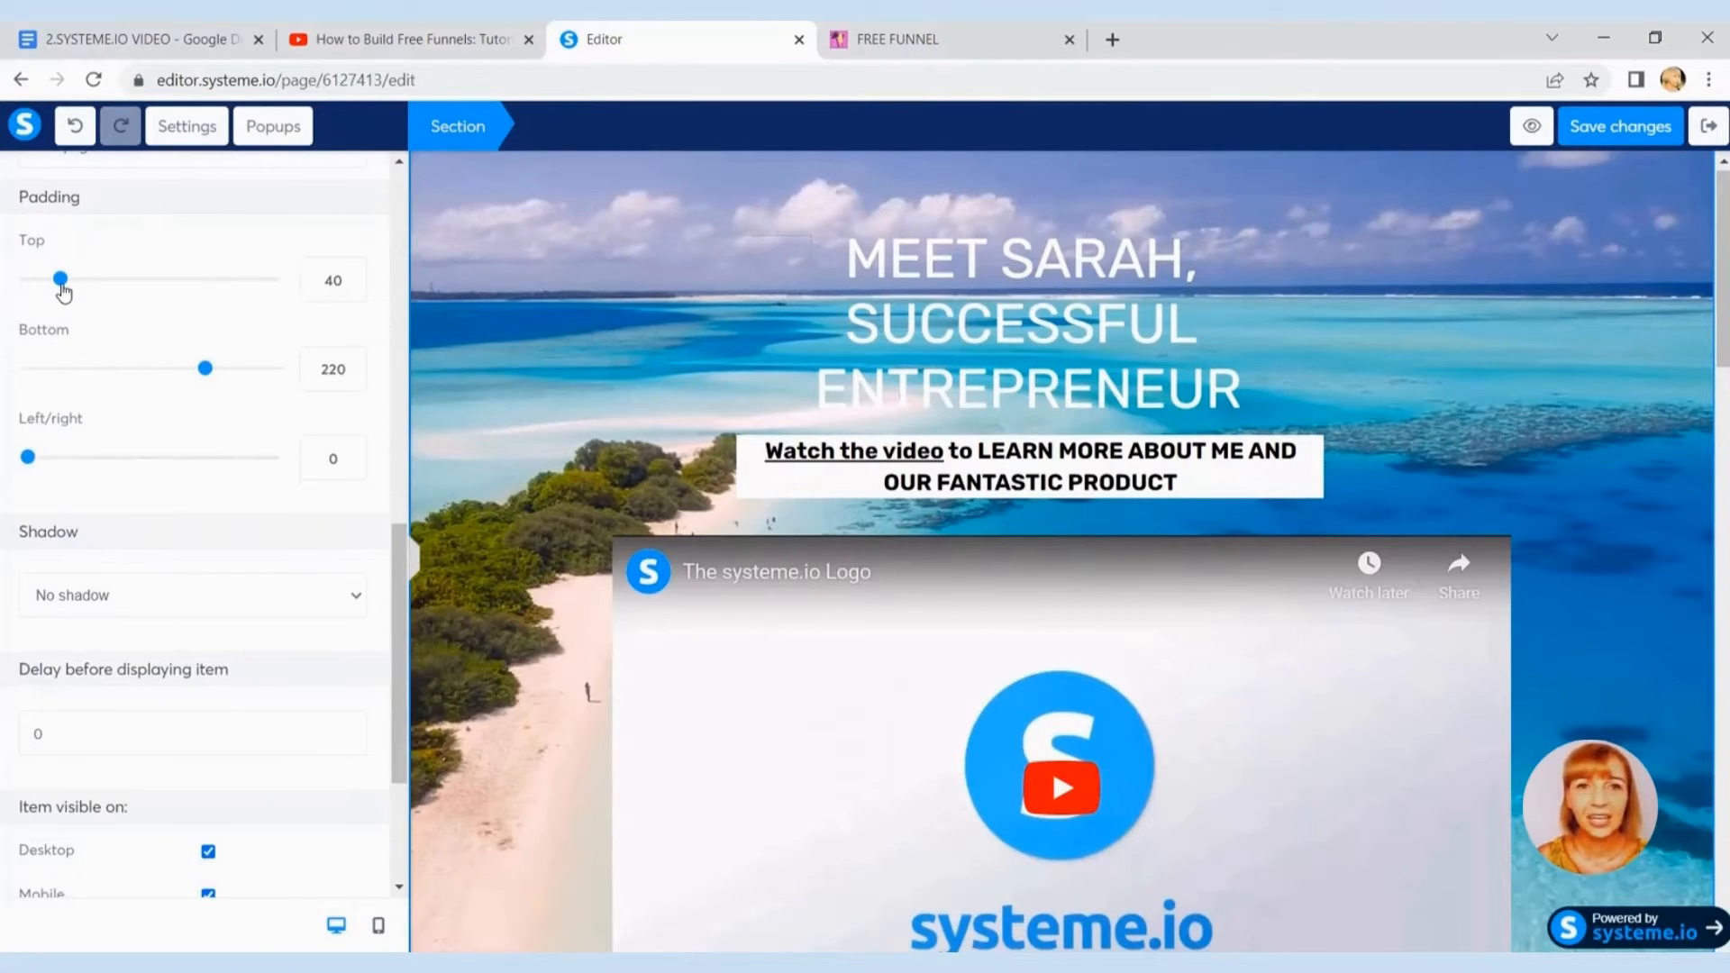
{"action": "mouse_move", "coordinate": [62, 288]}
{"action": "left_mouse_down"}
{"action": "mouse_move", "coordinate": [232, 308]}
{"action": "mouse_move", "coordinate": [60, 310]}
{"action": "left_mouse_up"}
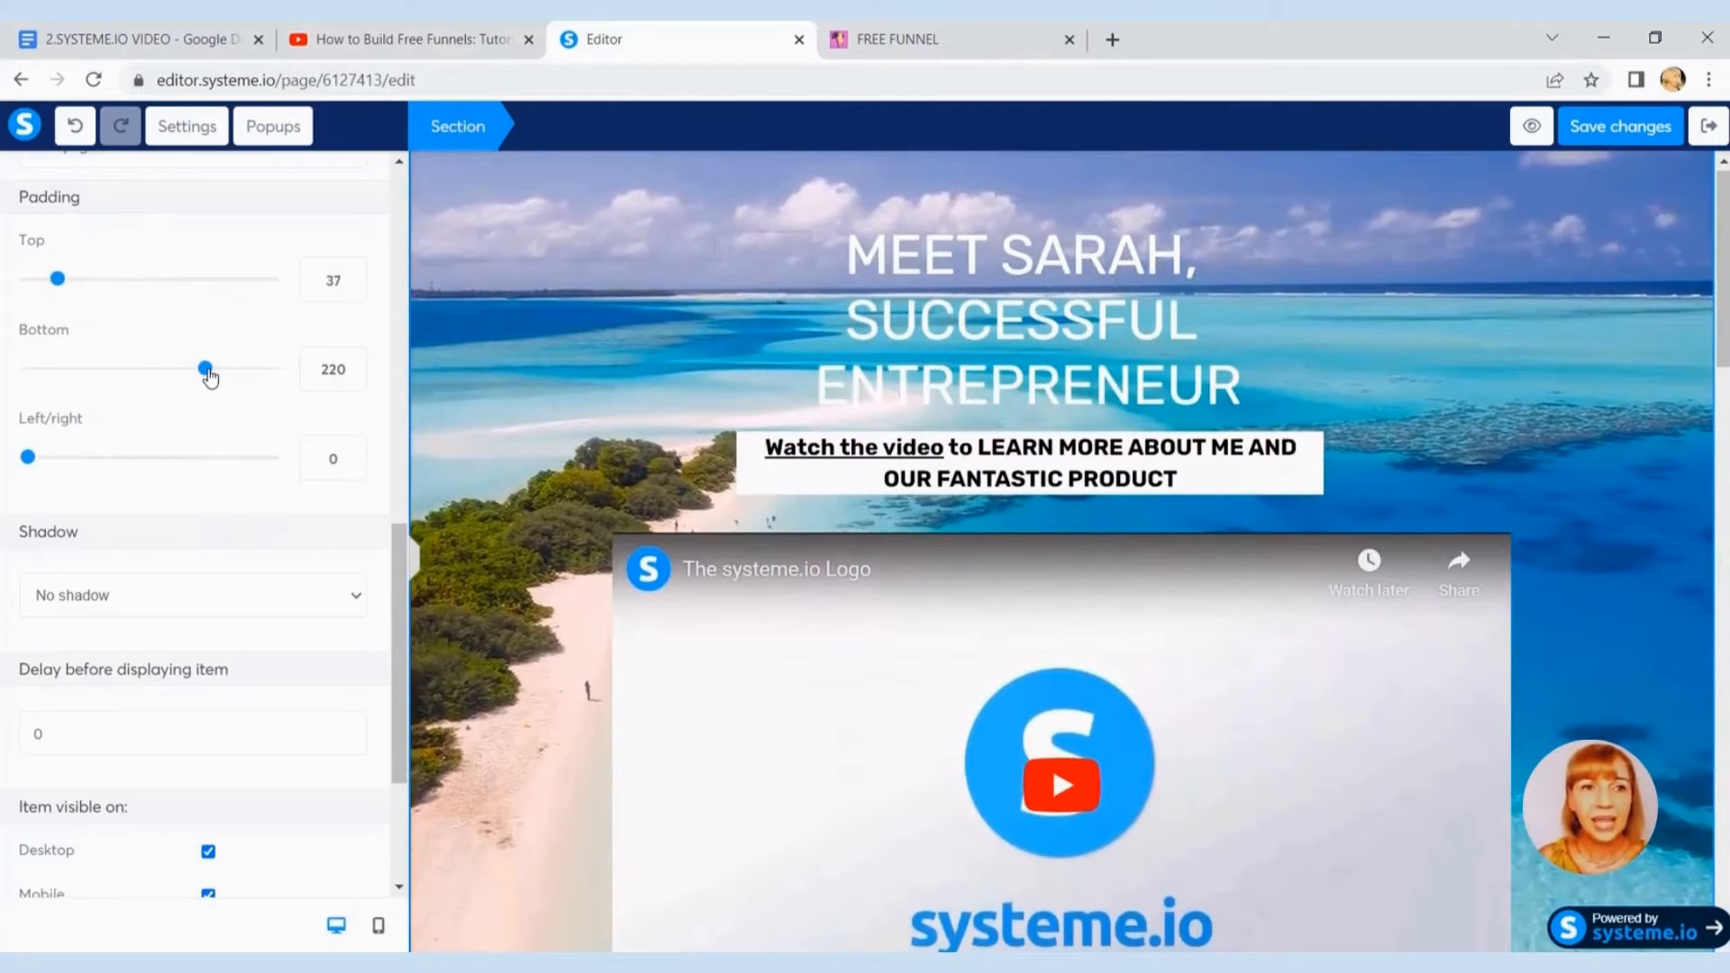
{"action": "mouse_move", "coordinate": [208, 371]}
{"action": "left_mouse_down"}
{"action": "mouse_move", "coordinate": [285, 383]}
{"action": "mouse_move", "coordinate": [124, 382]}
{"action": "mouse_move", "coordinate": [205, 385]}
{"action": "left_mouse_up"}
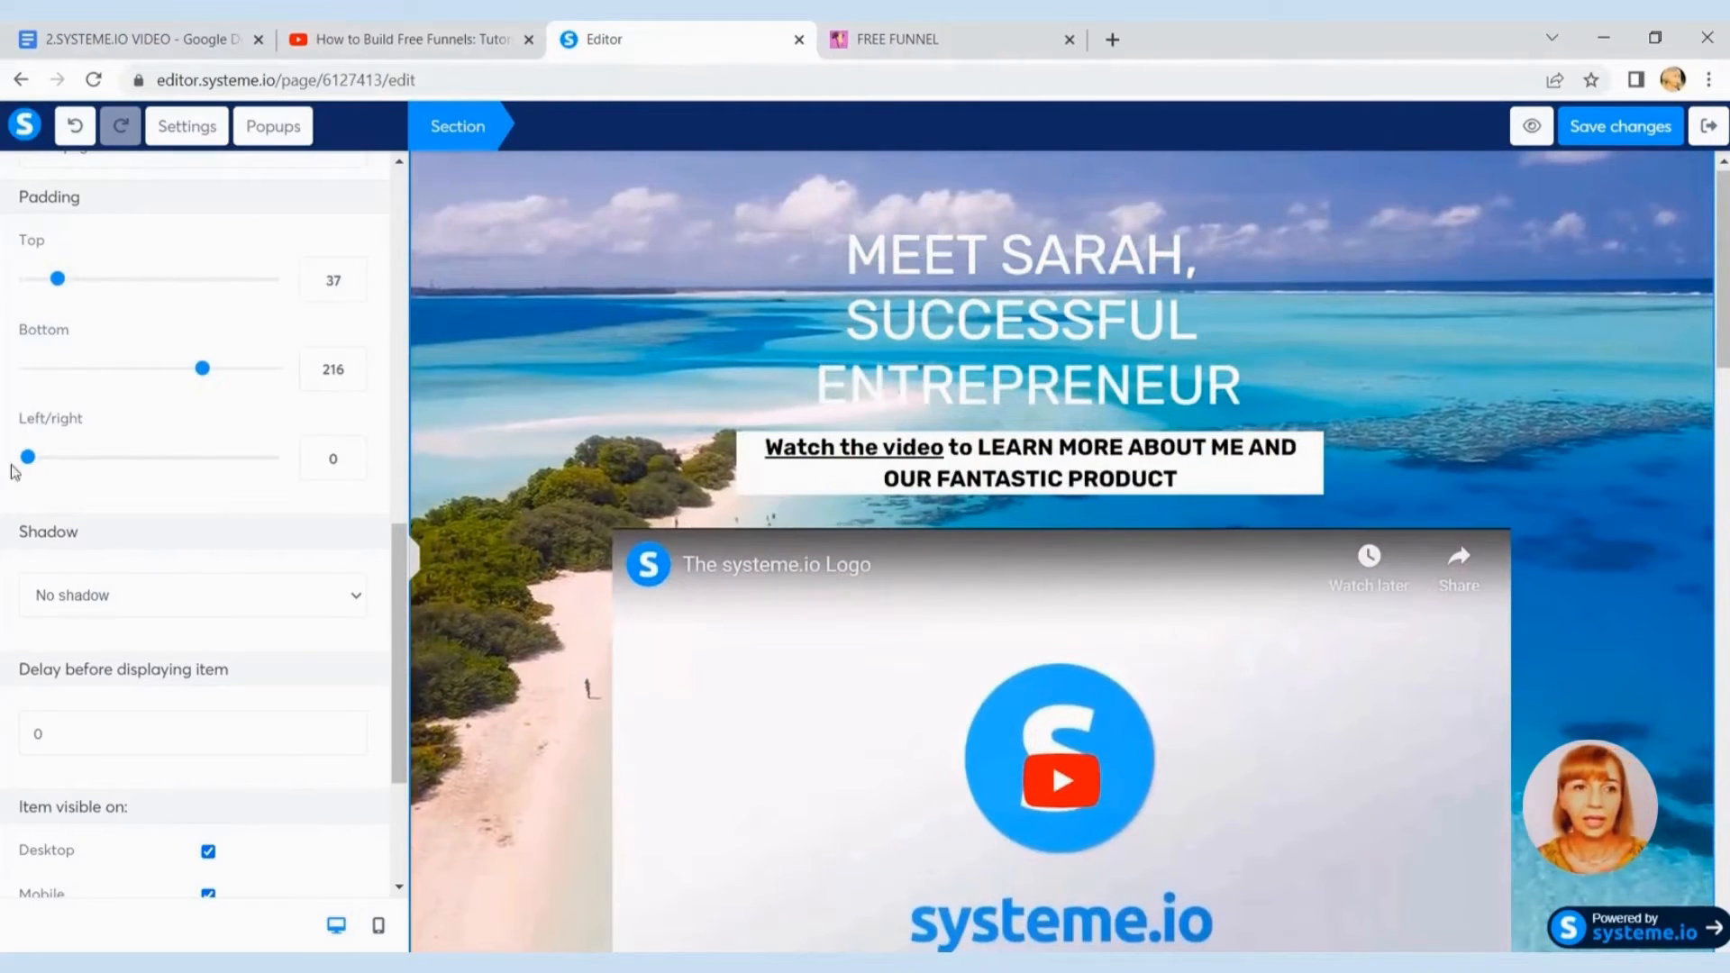
{"action": "mouse_move", "coordinate": [29, 458]}
{"action": "left_mouse_down"}
{"action": "mouse_move", "coordinate": [147, 464]}
{"action": "mouse_move", "coordinate": [6, 473]}
{"action": "left_mouse_up"}
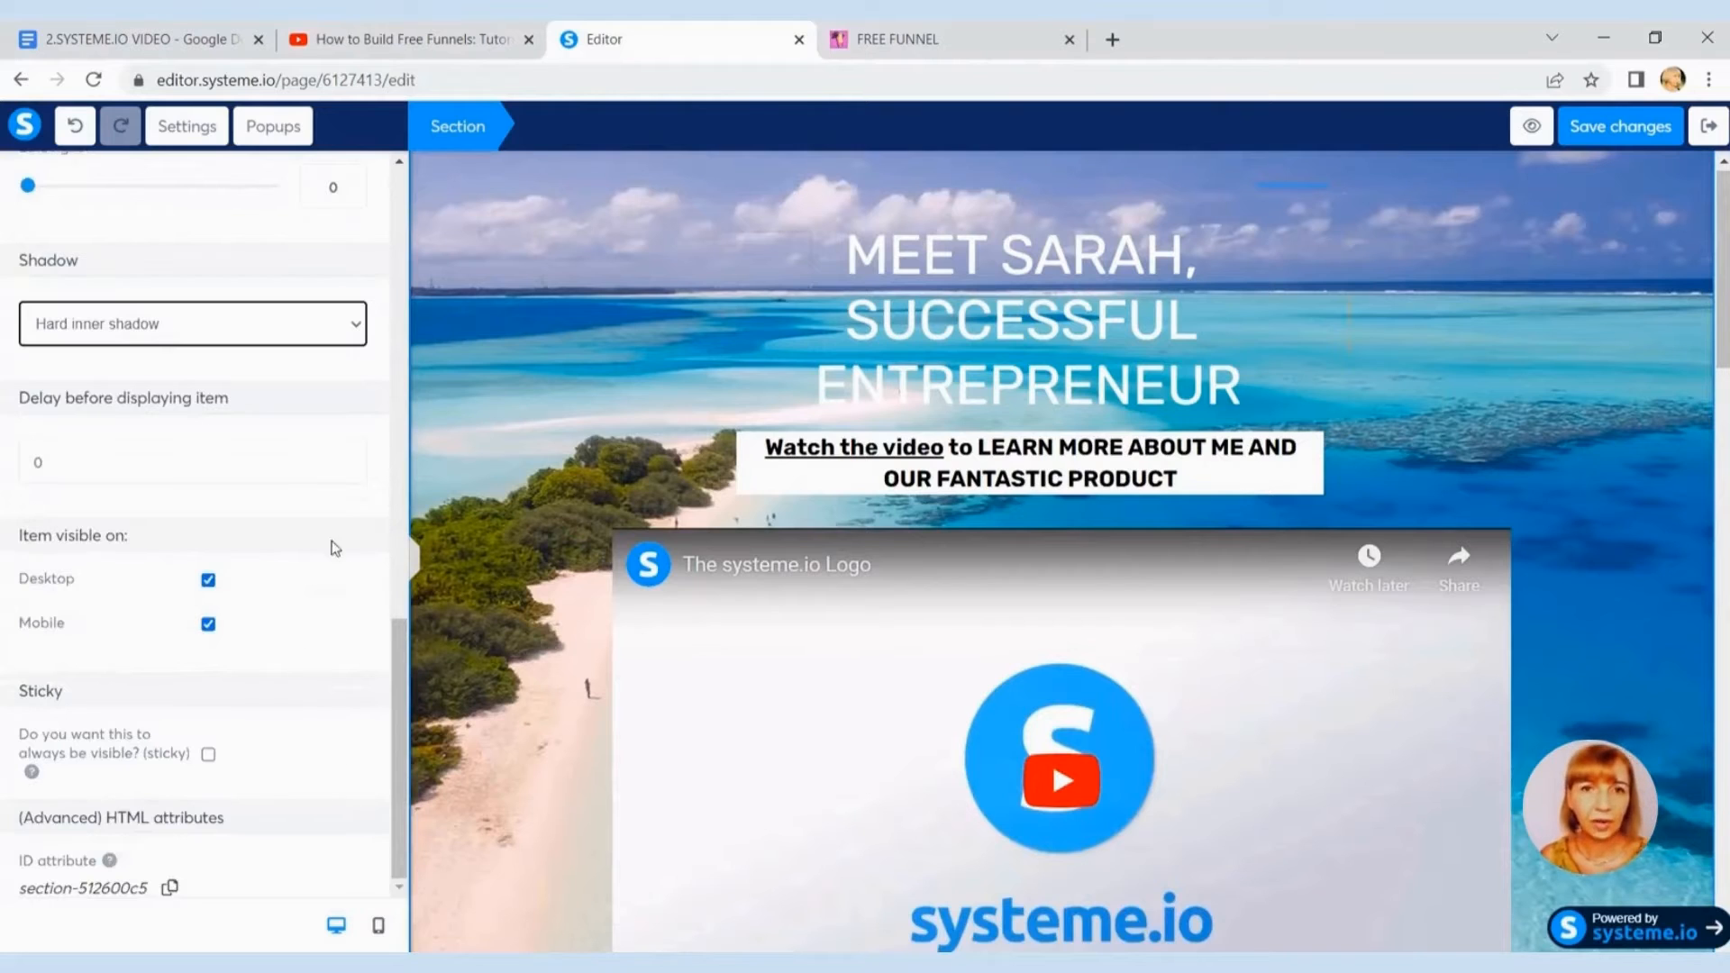
{"action": "scroll", "coordinate": [230, 504], "scroll_direction": "up", "scroll_amount": 15}
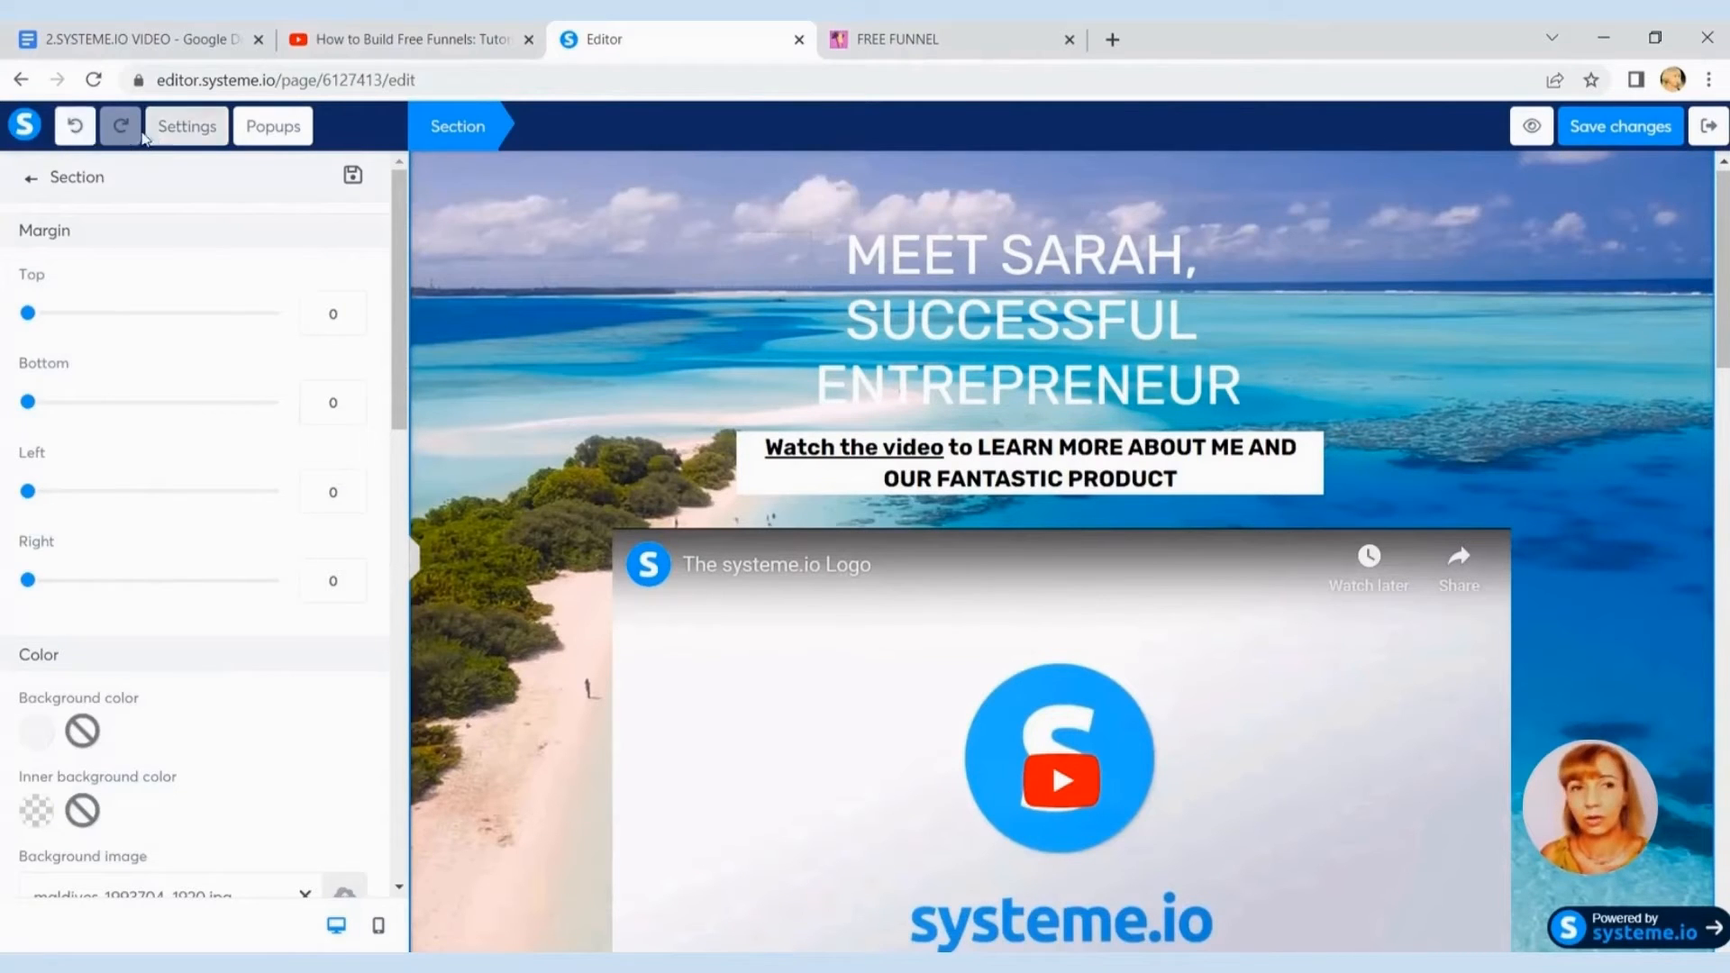
{"action": "left_click", "coordinate": [344, 148]}
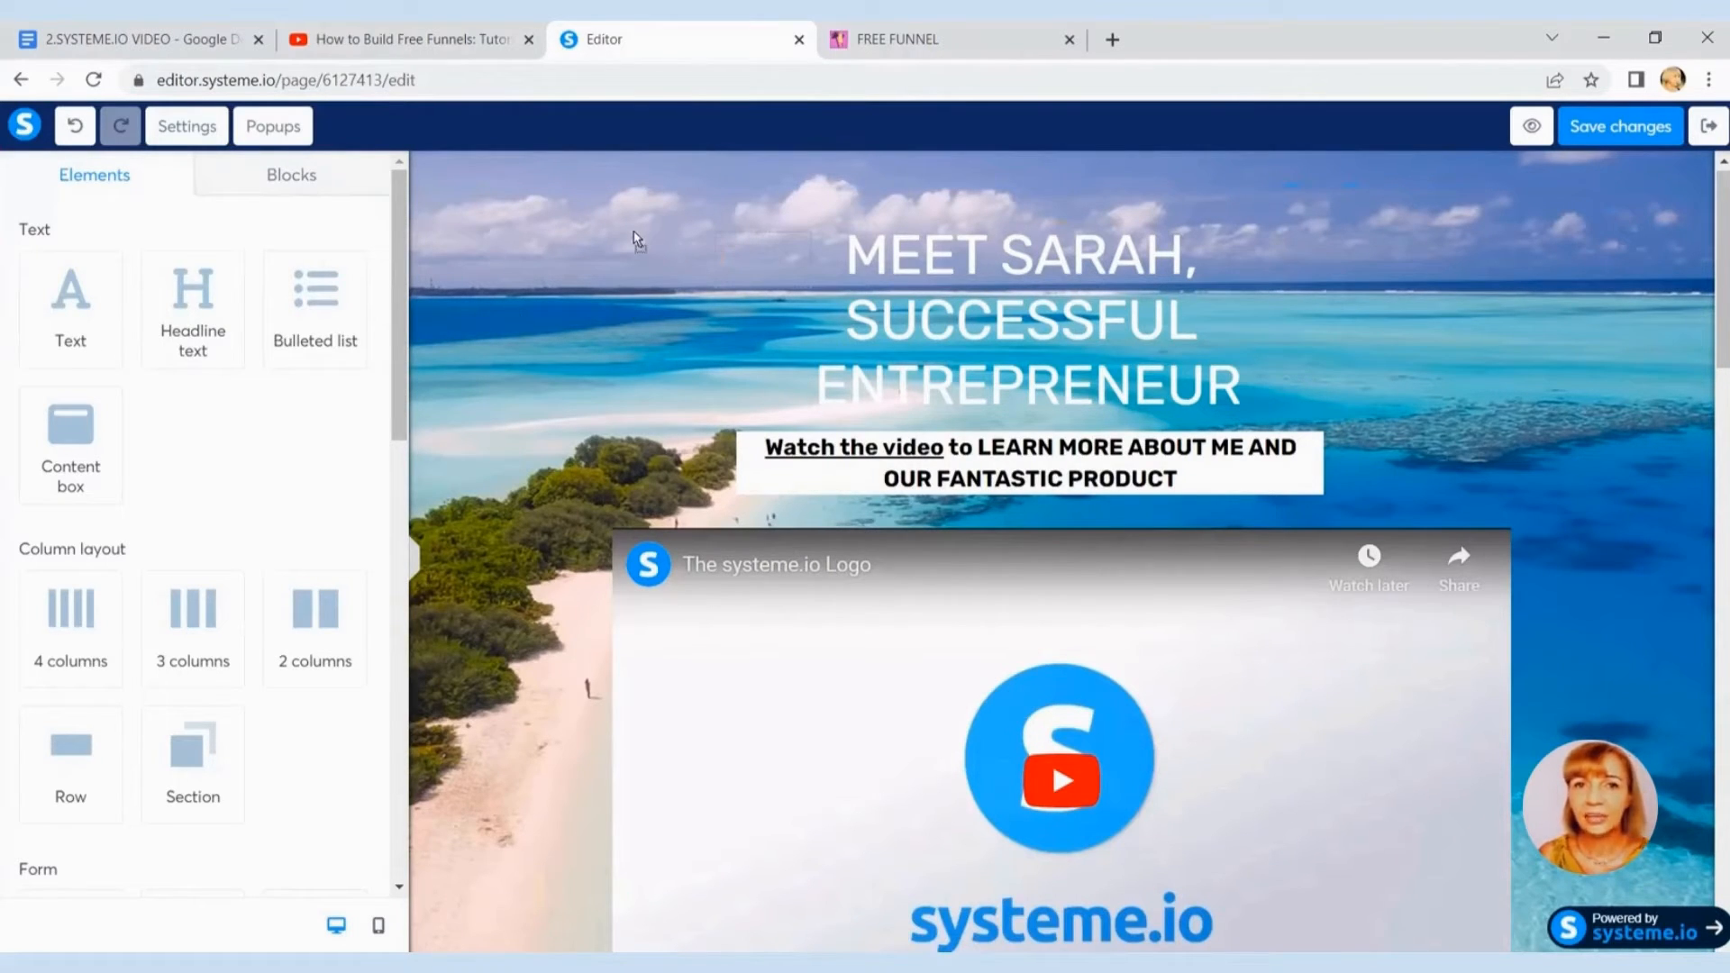
Step: Try a text element and a headline text element above the page's main headline, undoing each insertion
{"action": "left_click_drag", "start_coordinate": [635, 238], "coordinate": [581, 557]}
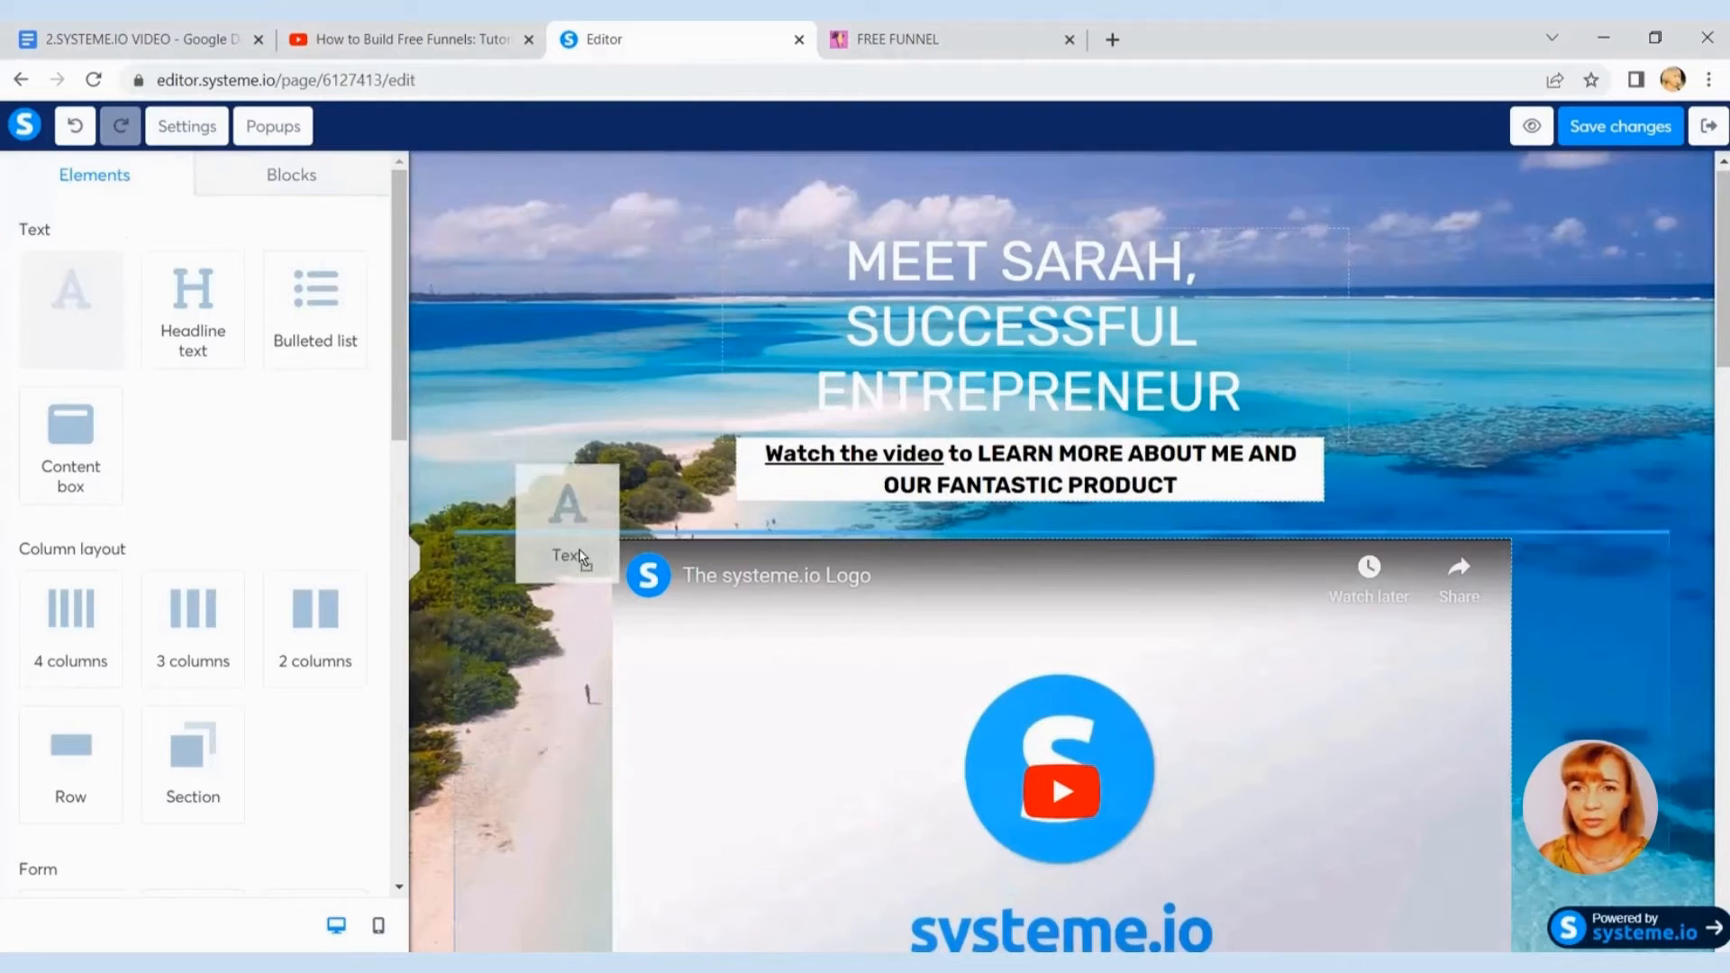
{"action": "mouse_move", "coordinate": [580, 556]}
{"action": "left_mouse_down"}
{"action": "mouse_move", "coordinate": [584, 236]}
{"action": "mouse_move", "coordinate": [593, 575]}
{"action": "left_mouse_up"}
{"action": "left_click_drag", "start_coordinate": [584, 252], "coordinate": [584, 251]}
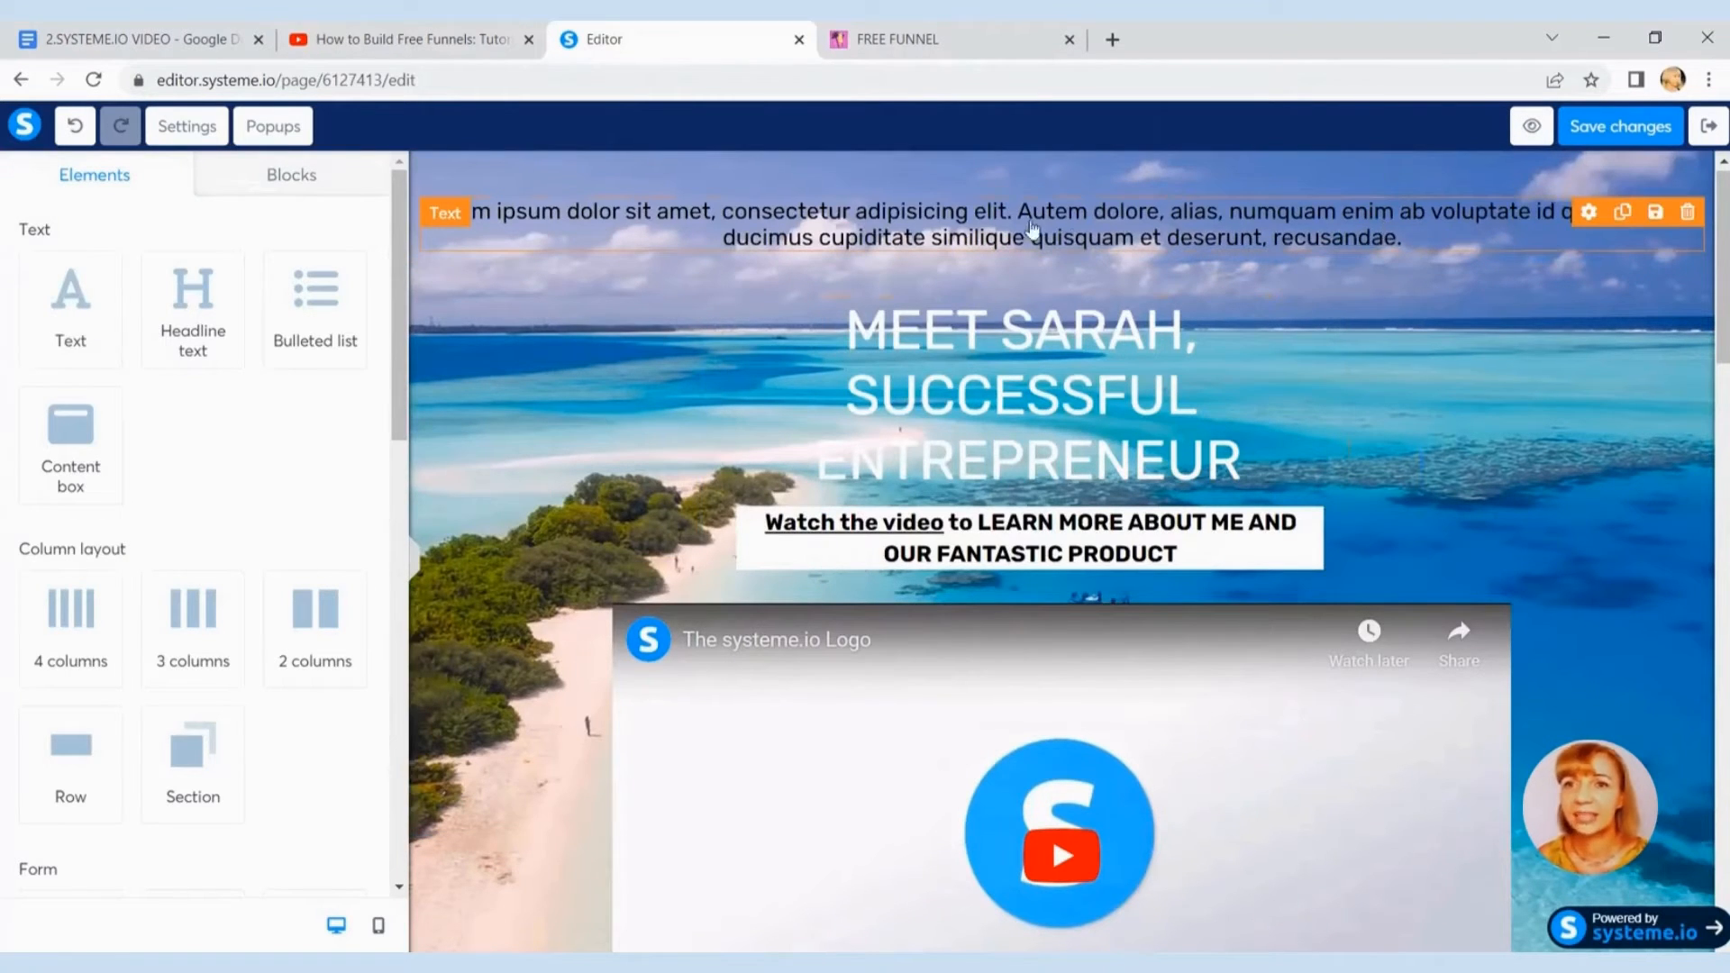
{"action": "left_click", "coordinate": [1590, 214]}
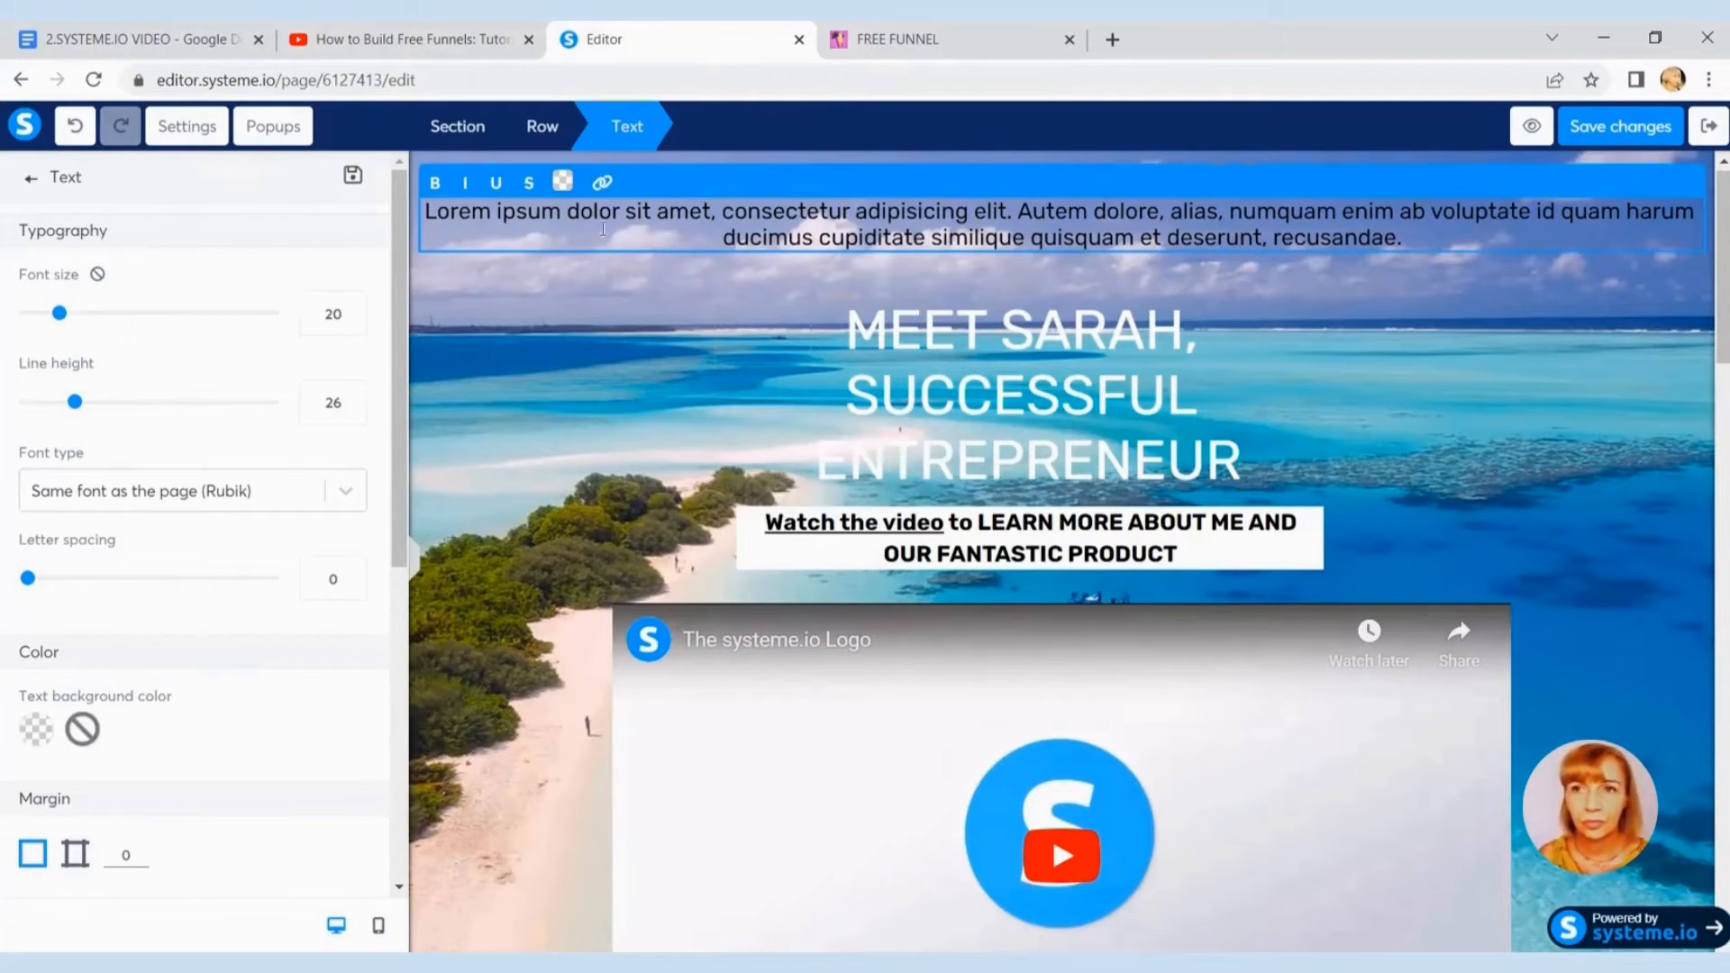
{"action": "left_click", "coordinate": [74, 128]}
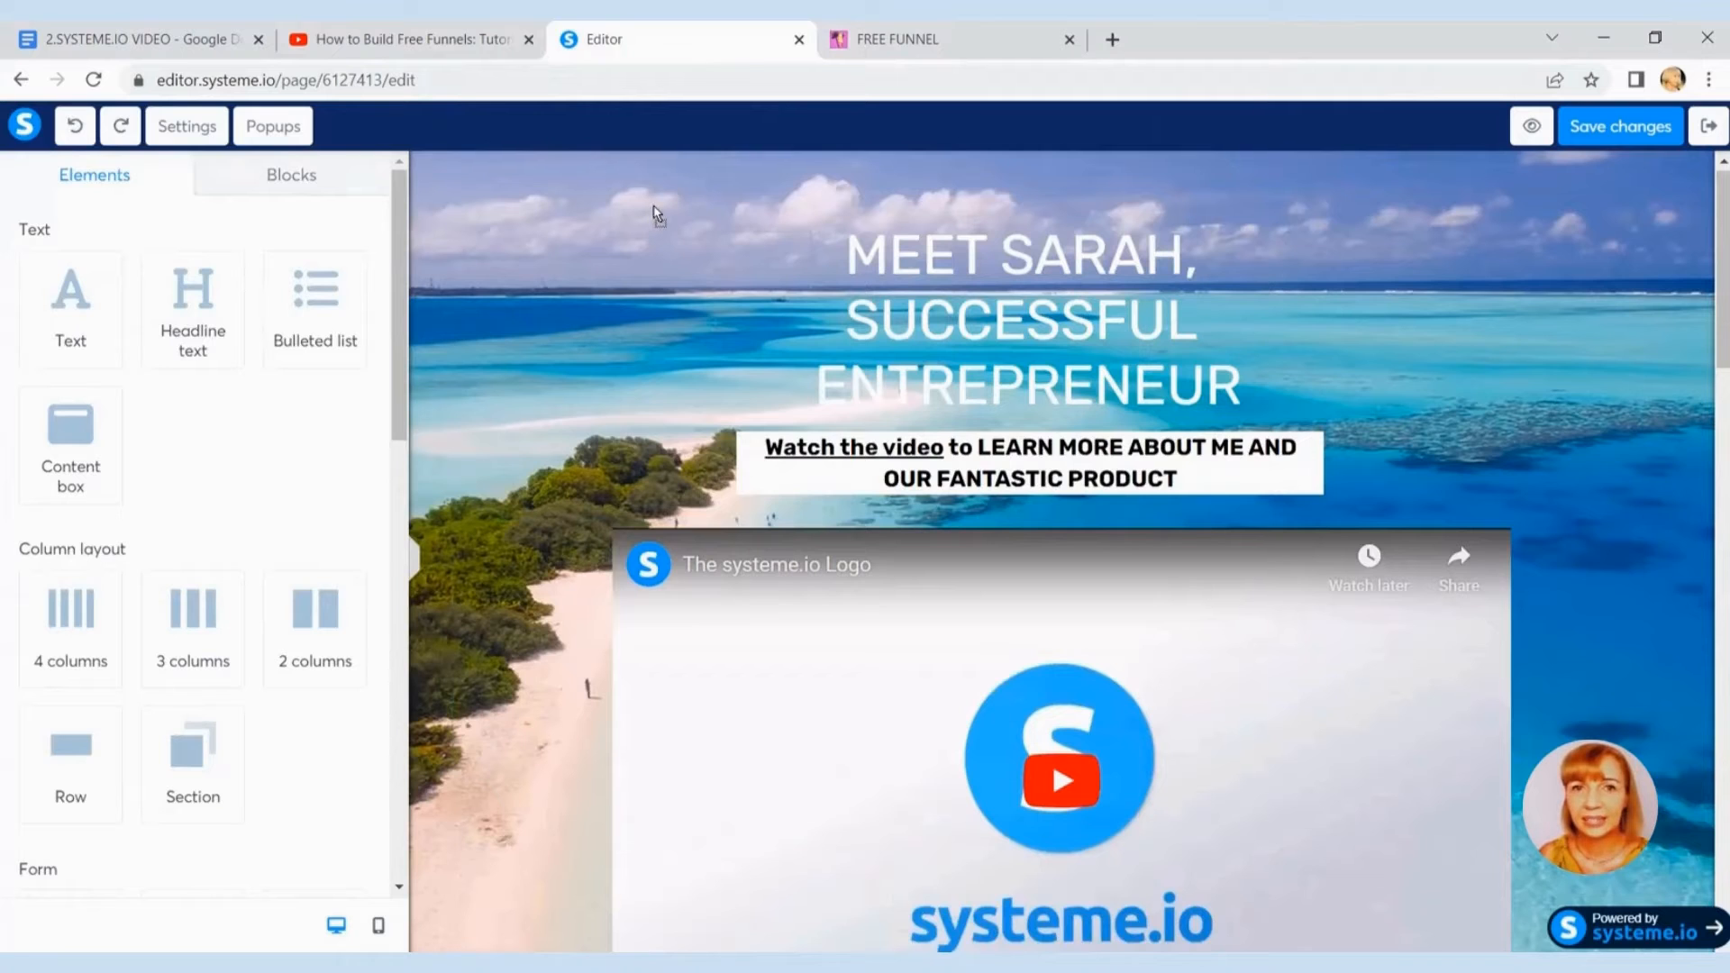
{"action": "key", "text": "ctrl+shift+z"}
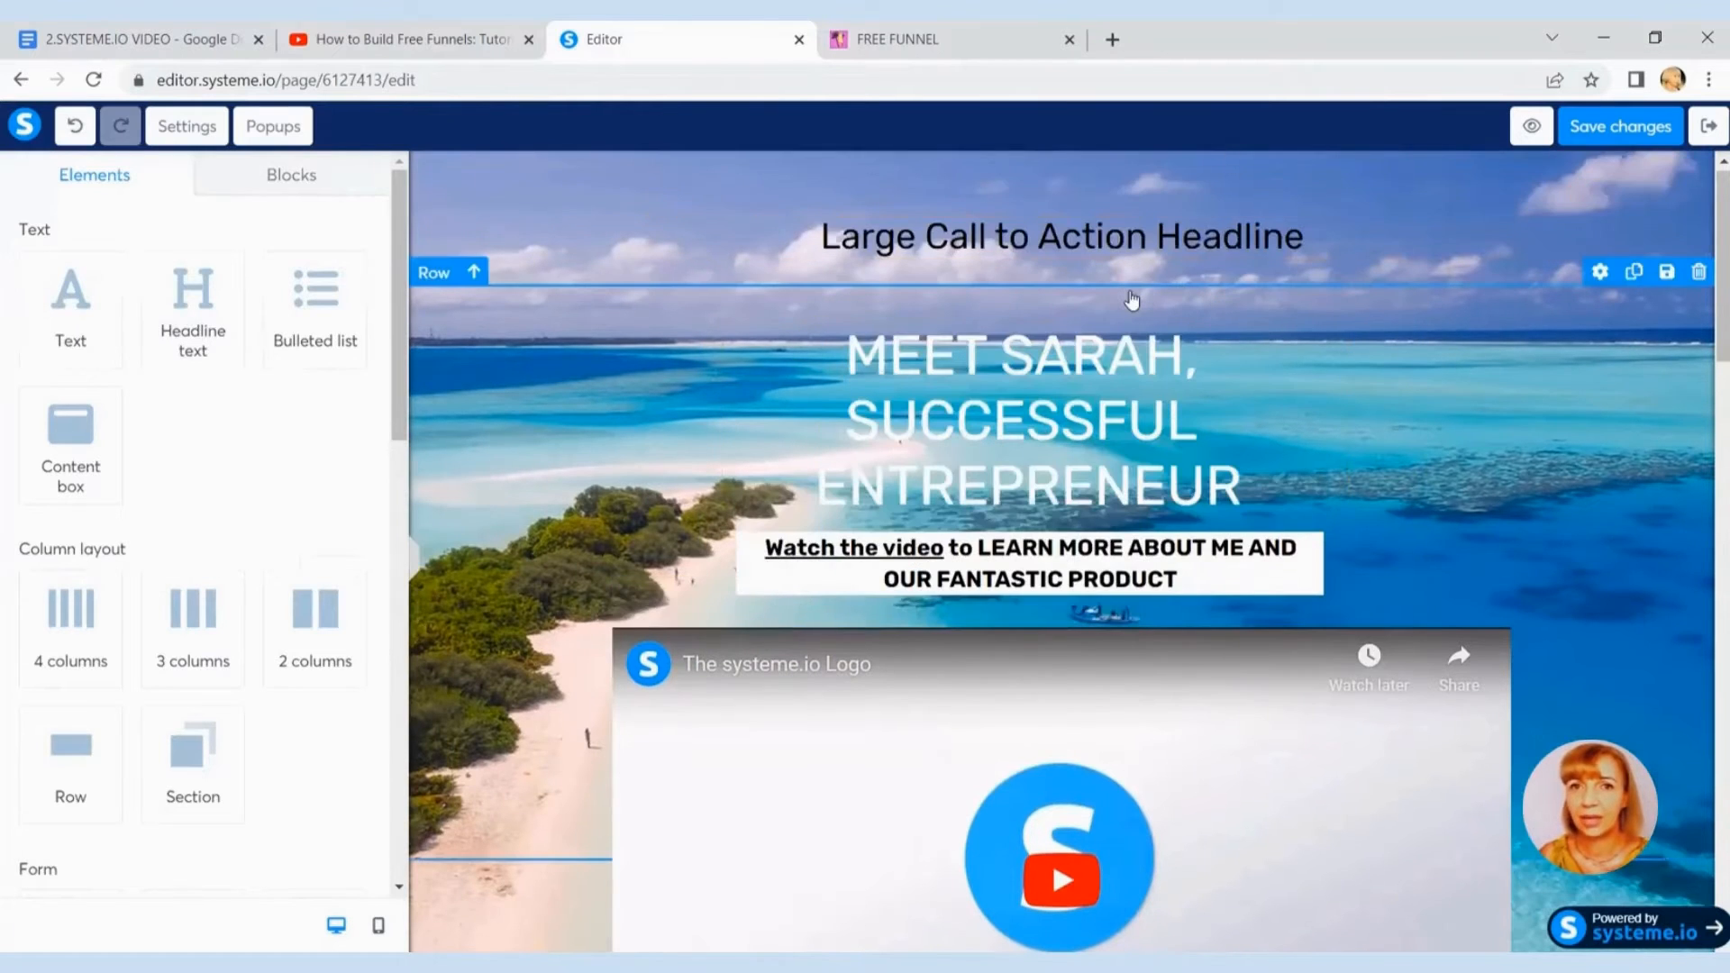
{"action": "left_click", "coordinate": [75, 126]}
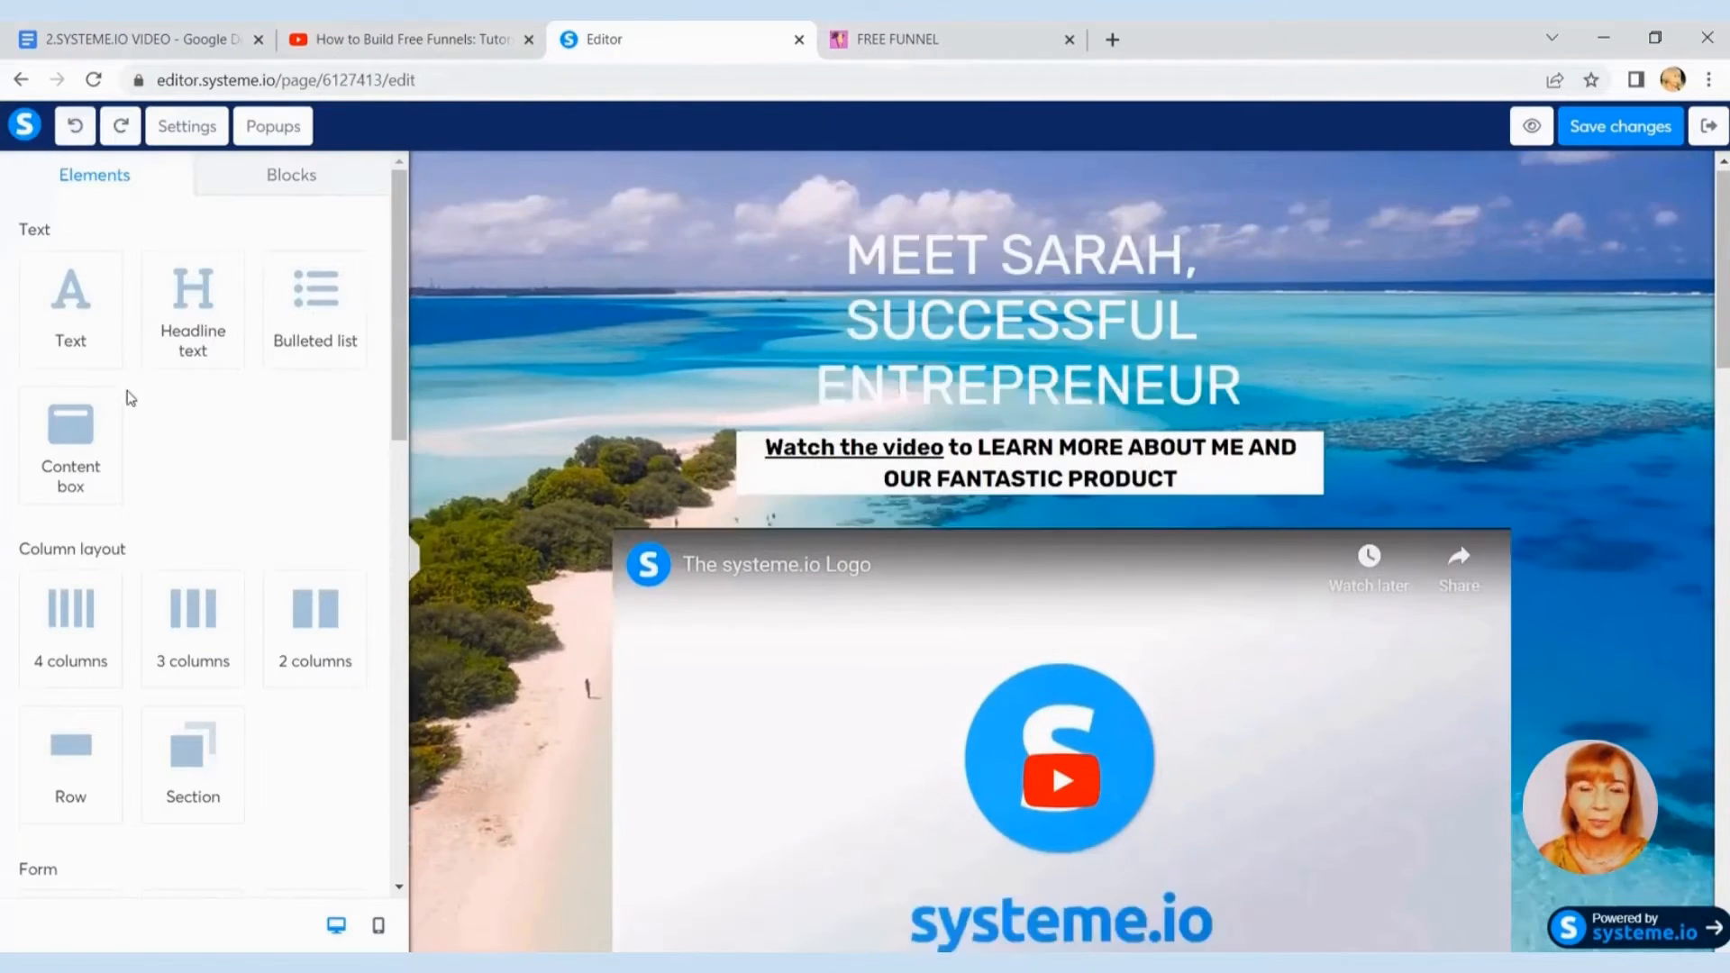
Step: Try a bulleted list in its own section below the Start Getting Results button, delete the list and undo the insertion
{"action": "scroll", "coordinate": [904, 458], "scroll_direction": "down", "scroll_amount": 5}
{"action": "scroll", "coordinate": [904, 457], "scroll_direction": "down", "scroll_amount": 4}
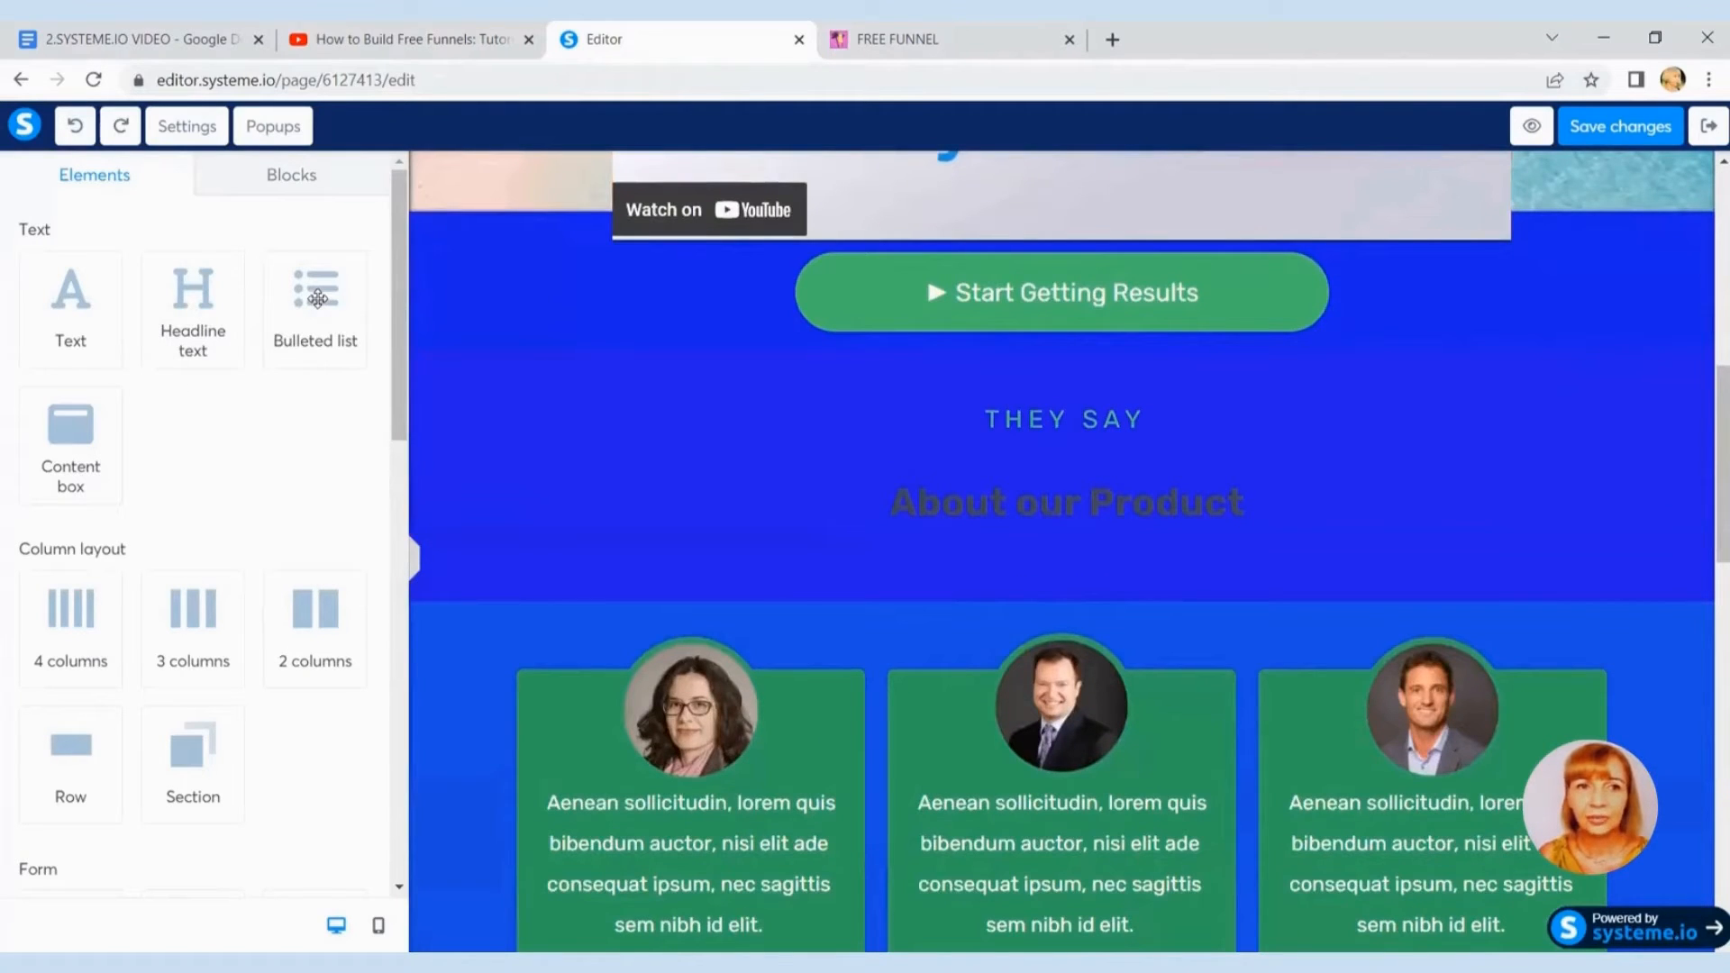
{"action": "left_click_drag", "start_coordinate": [321, 298], "coordinate": [401, 371]}
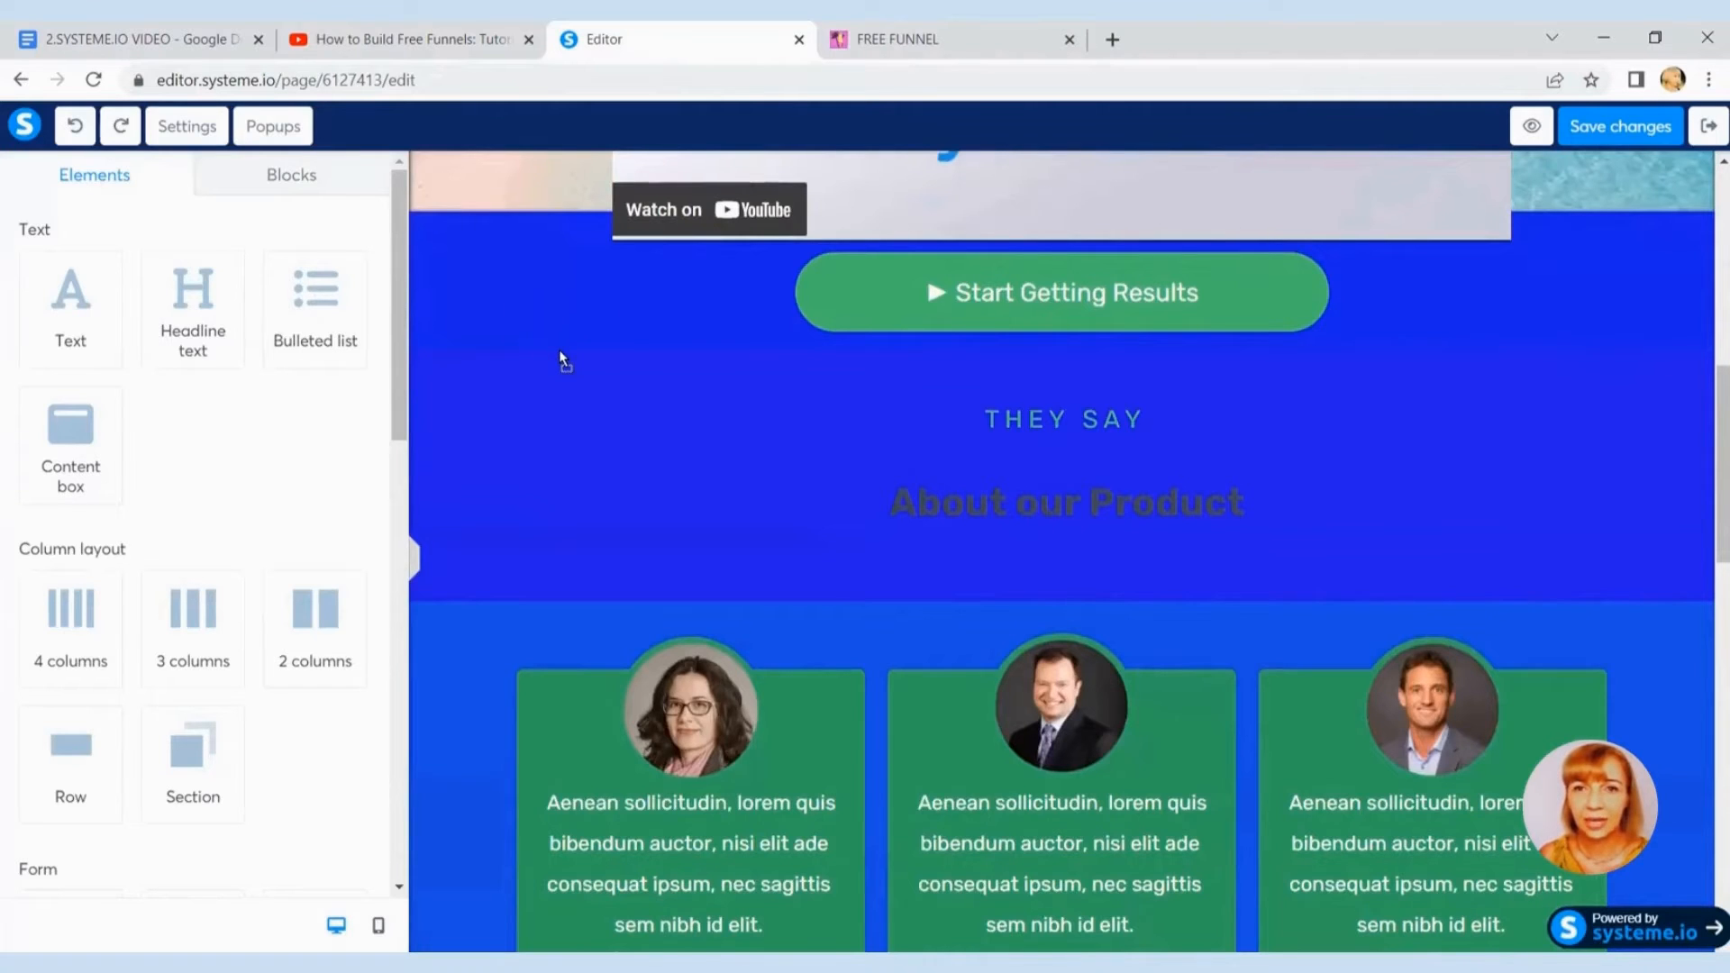
{"action": "left_click_drag", "start_coordinate": [560, 360], "coordinate": [560, 370]}
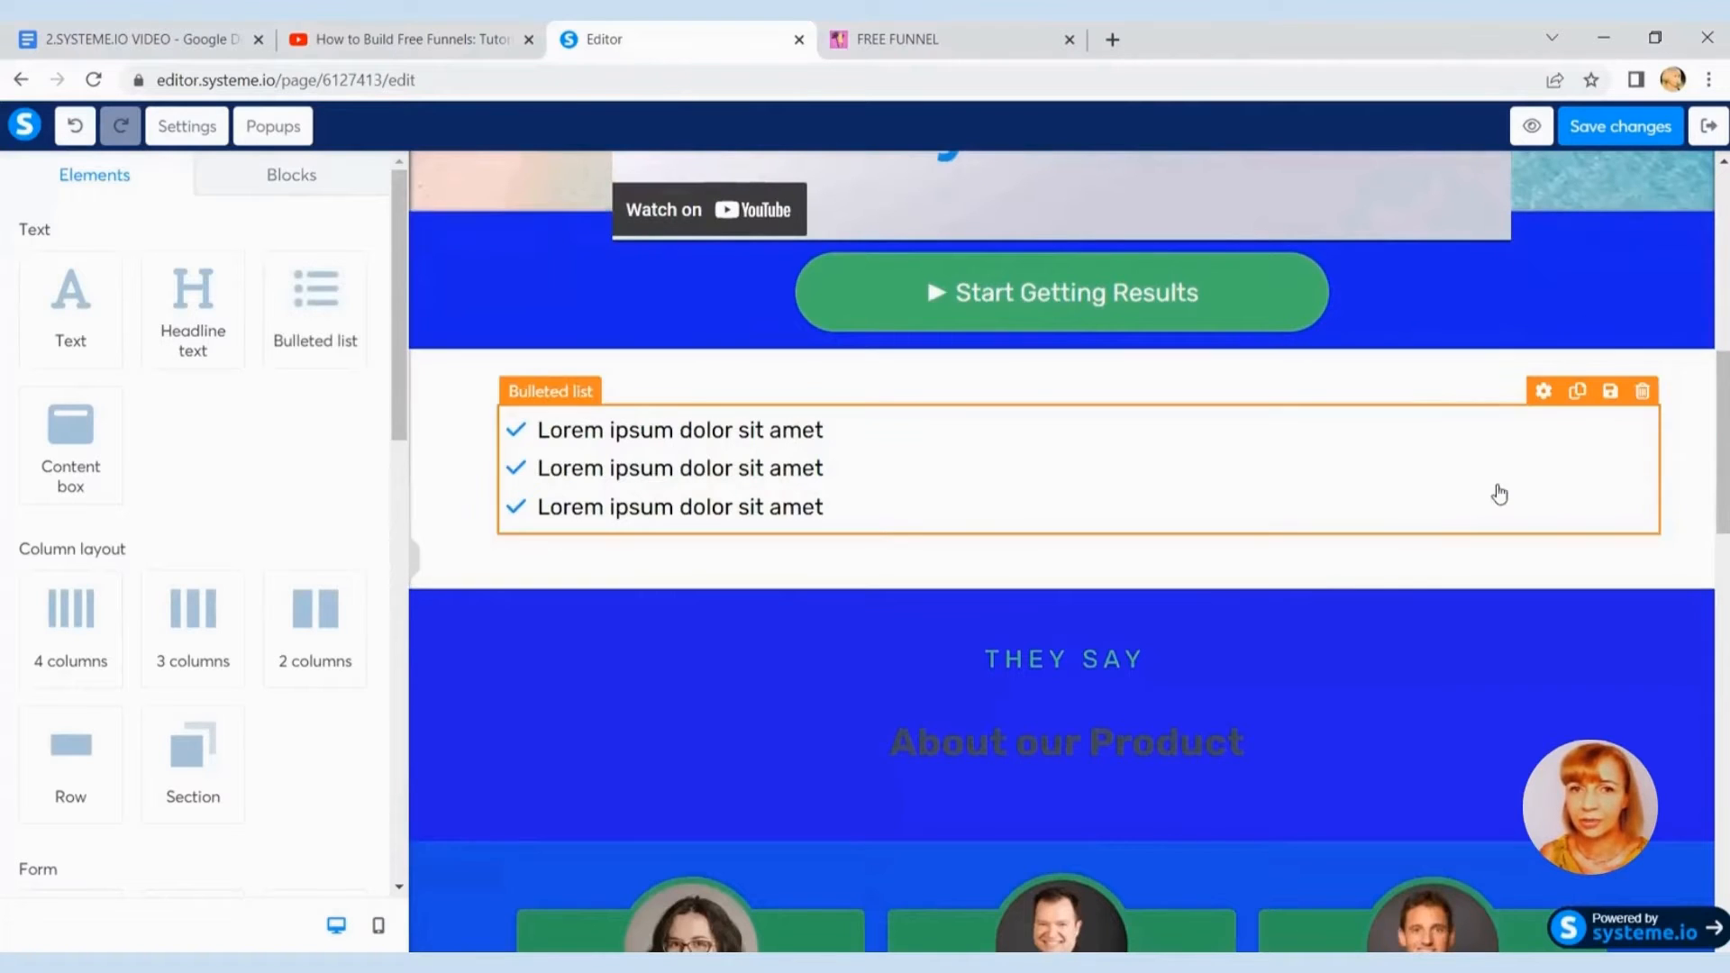
{"action": "left_click", "coordinate": [1643, 393]}
{"action": "left_click", "coordinate": [973, 206]}
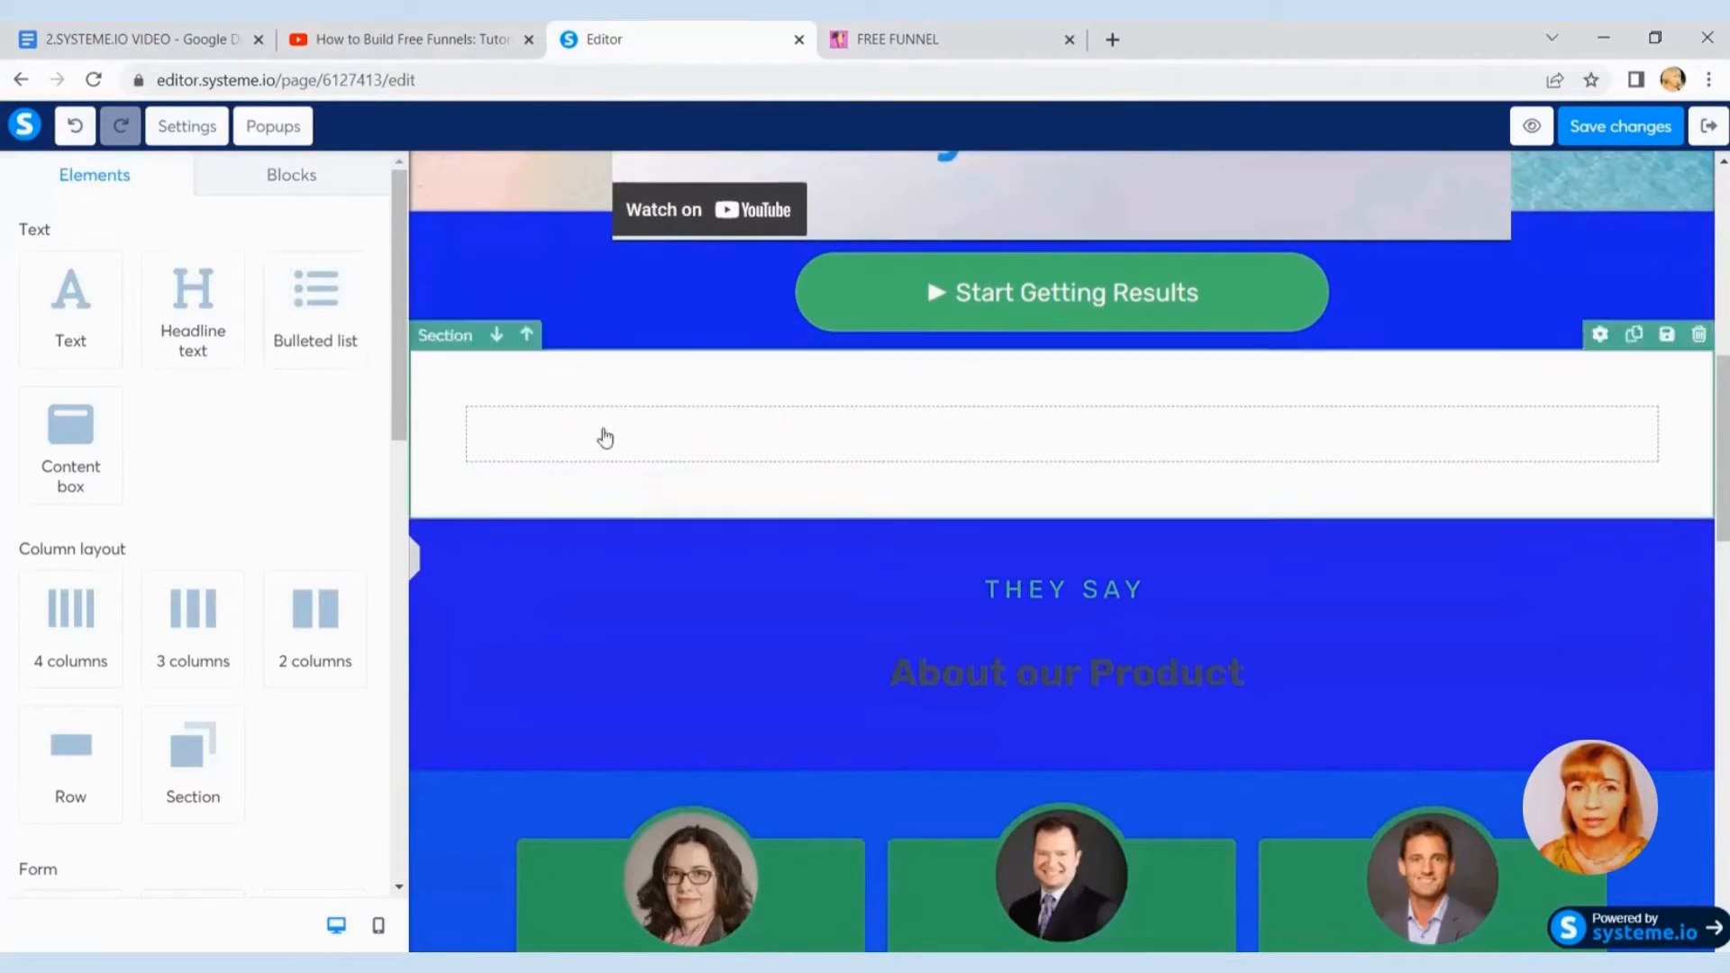
{"action": "left_click", "coordinate": [67, 131]}
{"action": "left_click", "coordinate": [65, 135]}
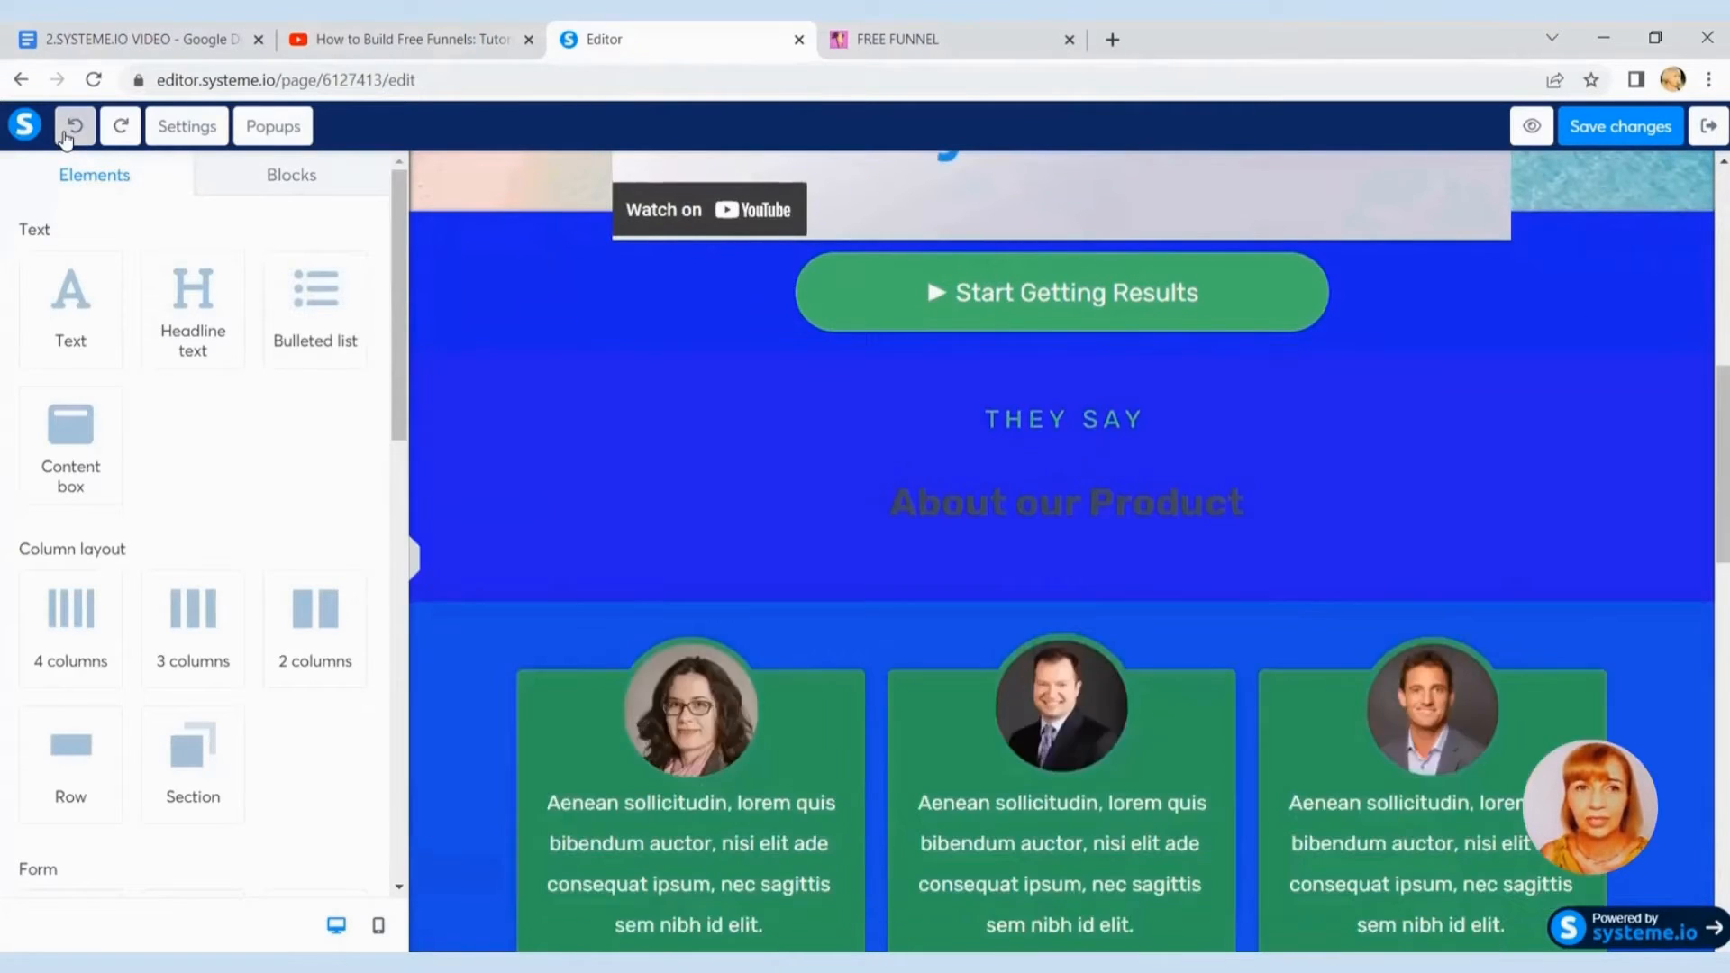
Step: Insert a content box in a new section between the two groups of testimonial cards
{"action": "scroll", "coordinate": [680, 376], "scroll_direction": "down", "scroll_amount": 5}
{"action": "scroll", "coordinate": [680, 377], "scroll_direction": "down", "scroll_amount": 3}
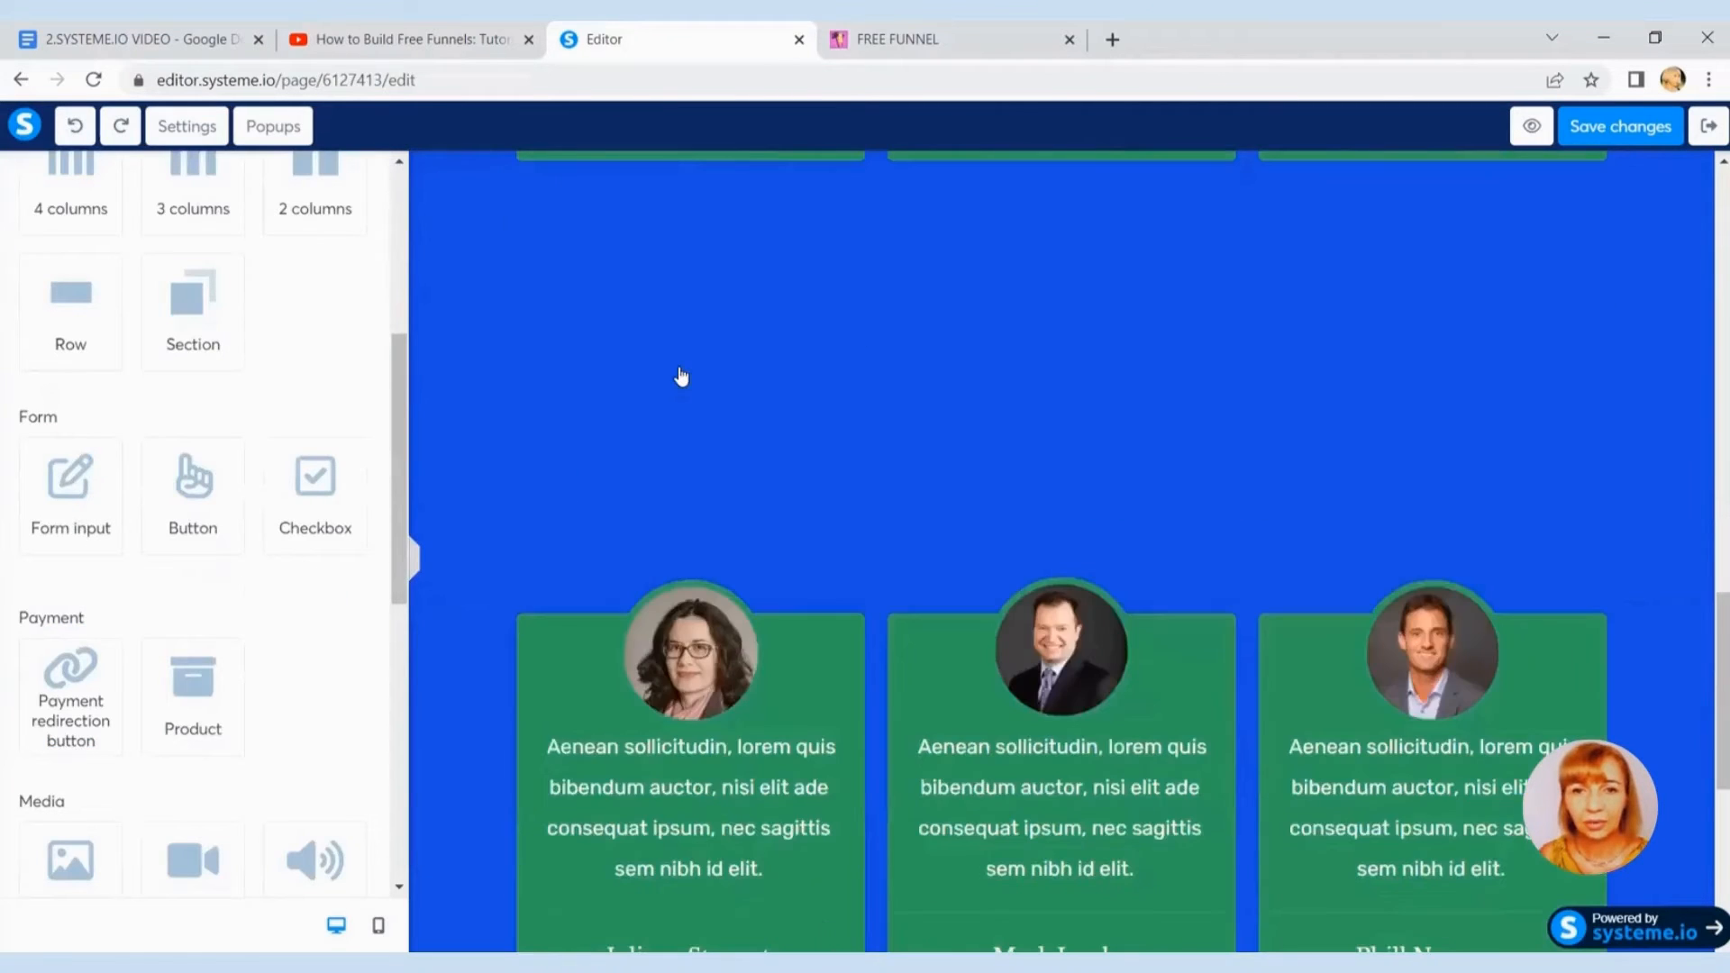
{"action": "scroll", "coordinate": [680, 377], "scroll_direction": "up", "scroll_amount": 7}
{"action": "scroll", "coordinate": [680, 377], "scroll_direction": "up", "scroll_amount": 6}
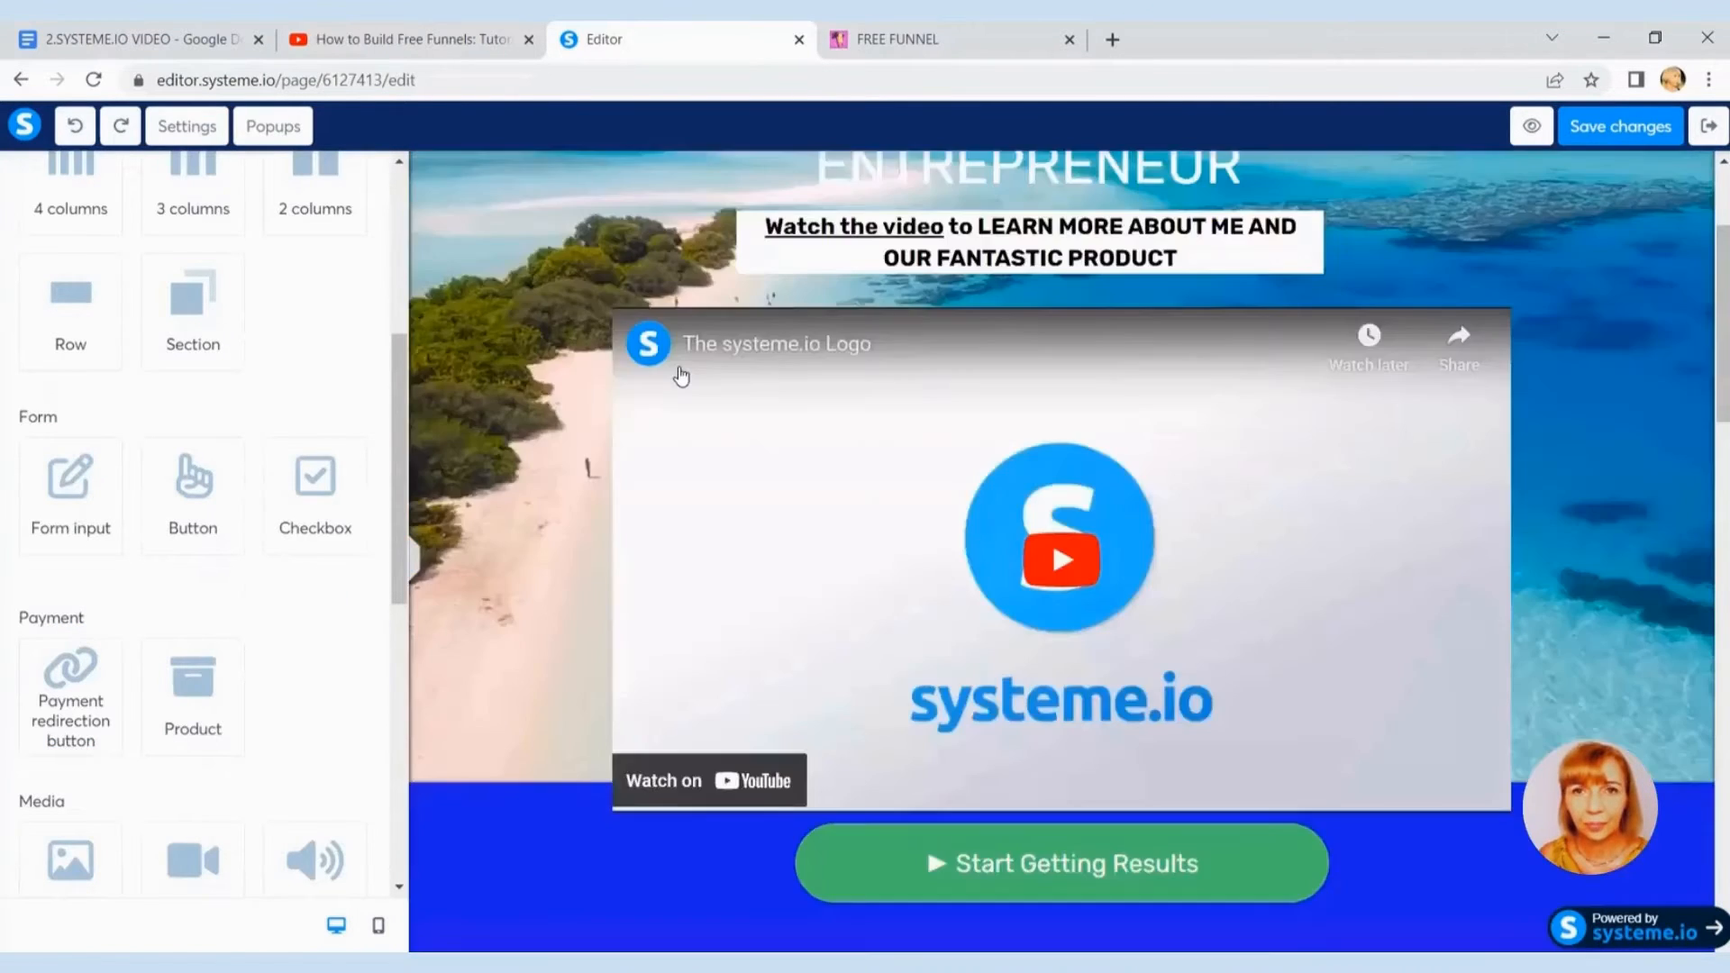
{"action": "scroll", "coordinate": [680, 376], "scroll_direction": "down", "scroll_amount": 5}
{"action": "scroll", "coordinate": [682, 377], "scroll_direction": "down", "scroll_amount": 10}
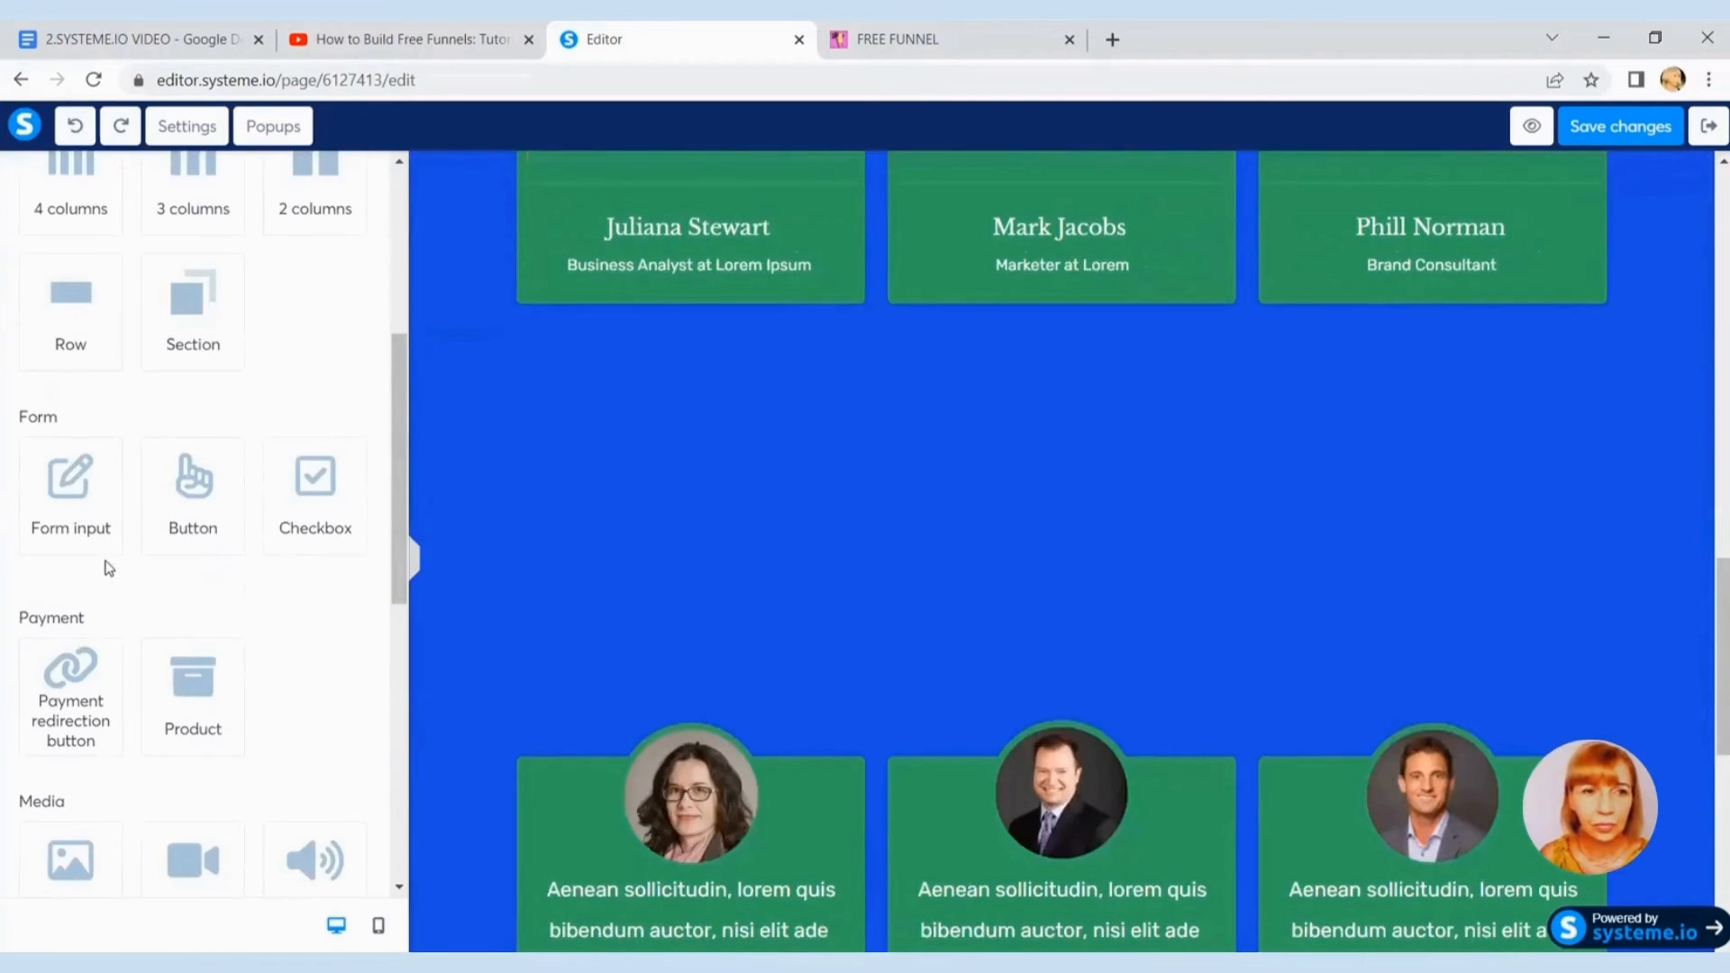
{"action": "scroll", "coordinate": [144, 484], "scroll_direction": "up", "scroll_amount": 5}
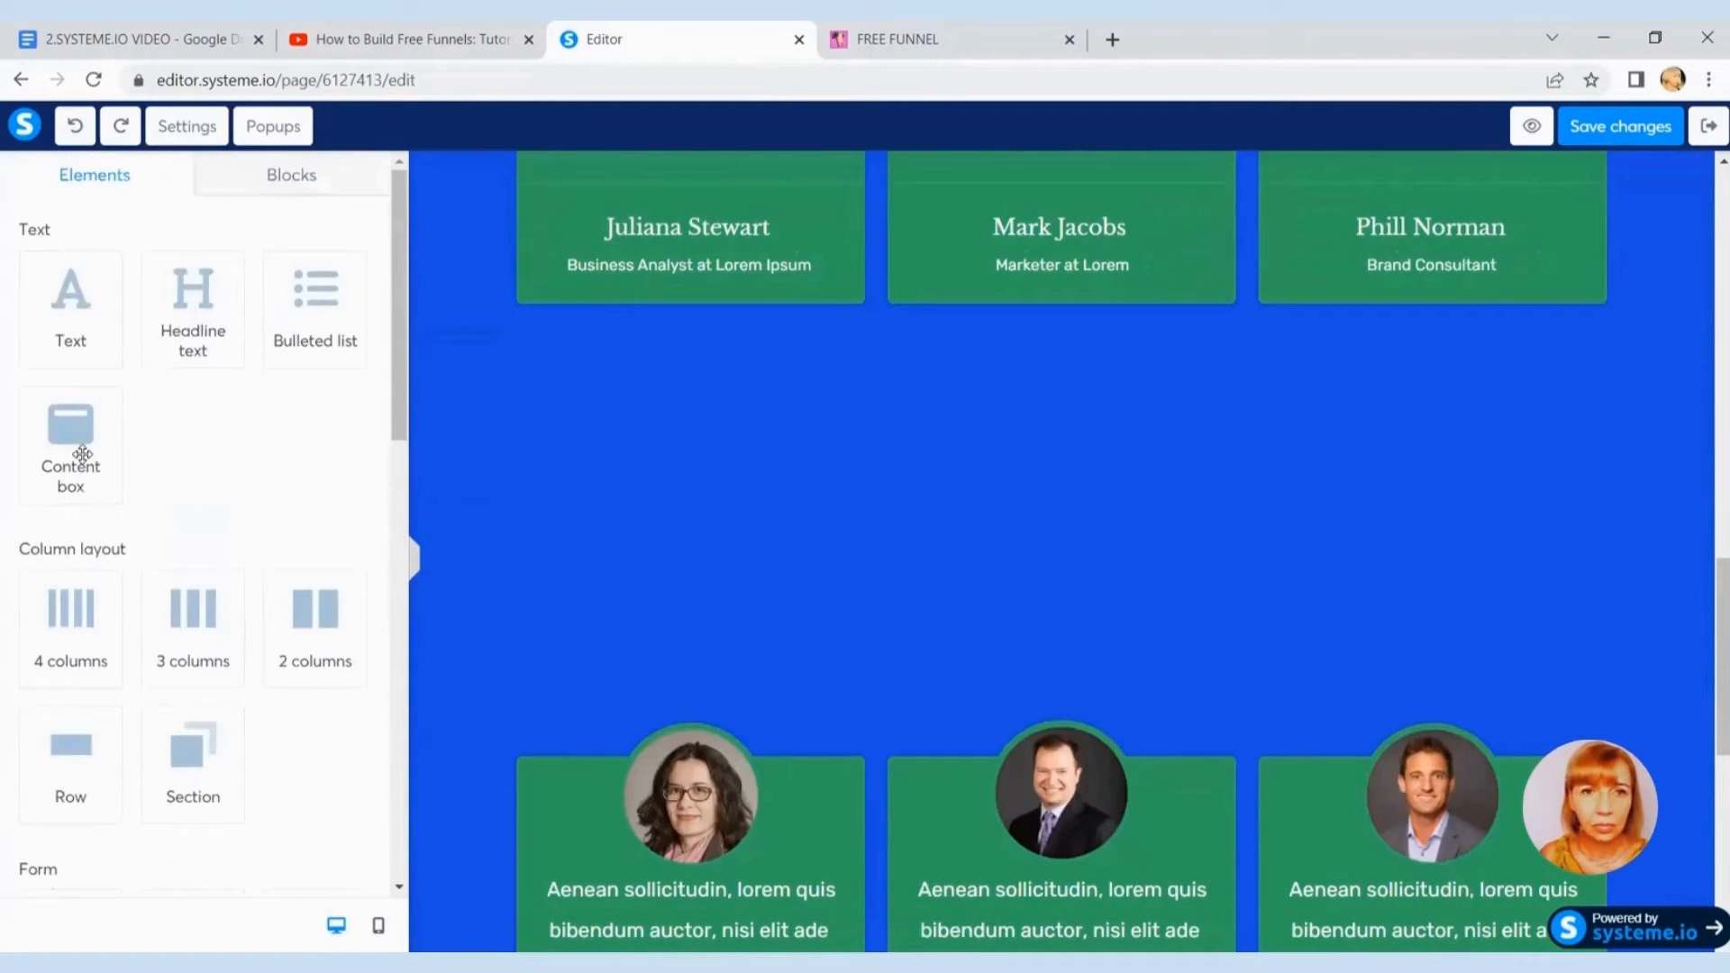
{"action": "left_click_drag", "start_coordinate": [82, 455], "coordinate": [822, 495]}
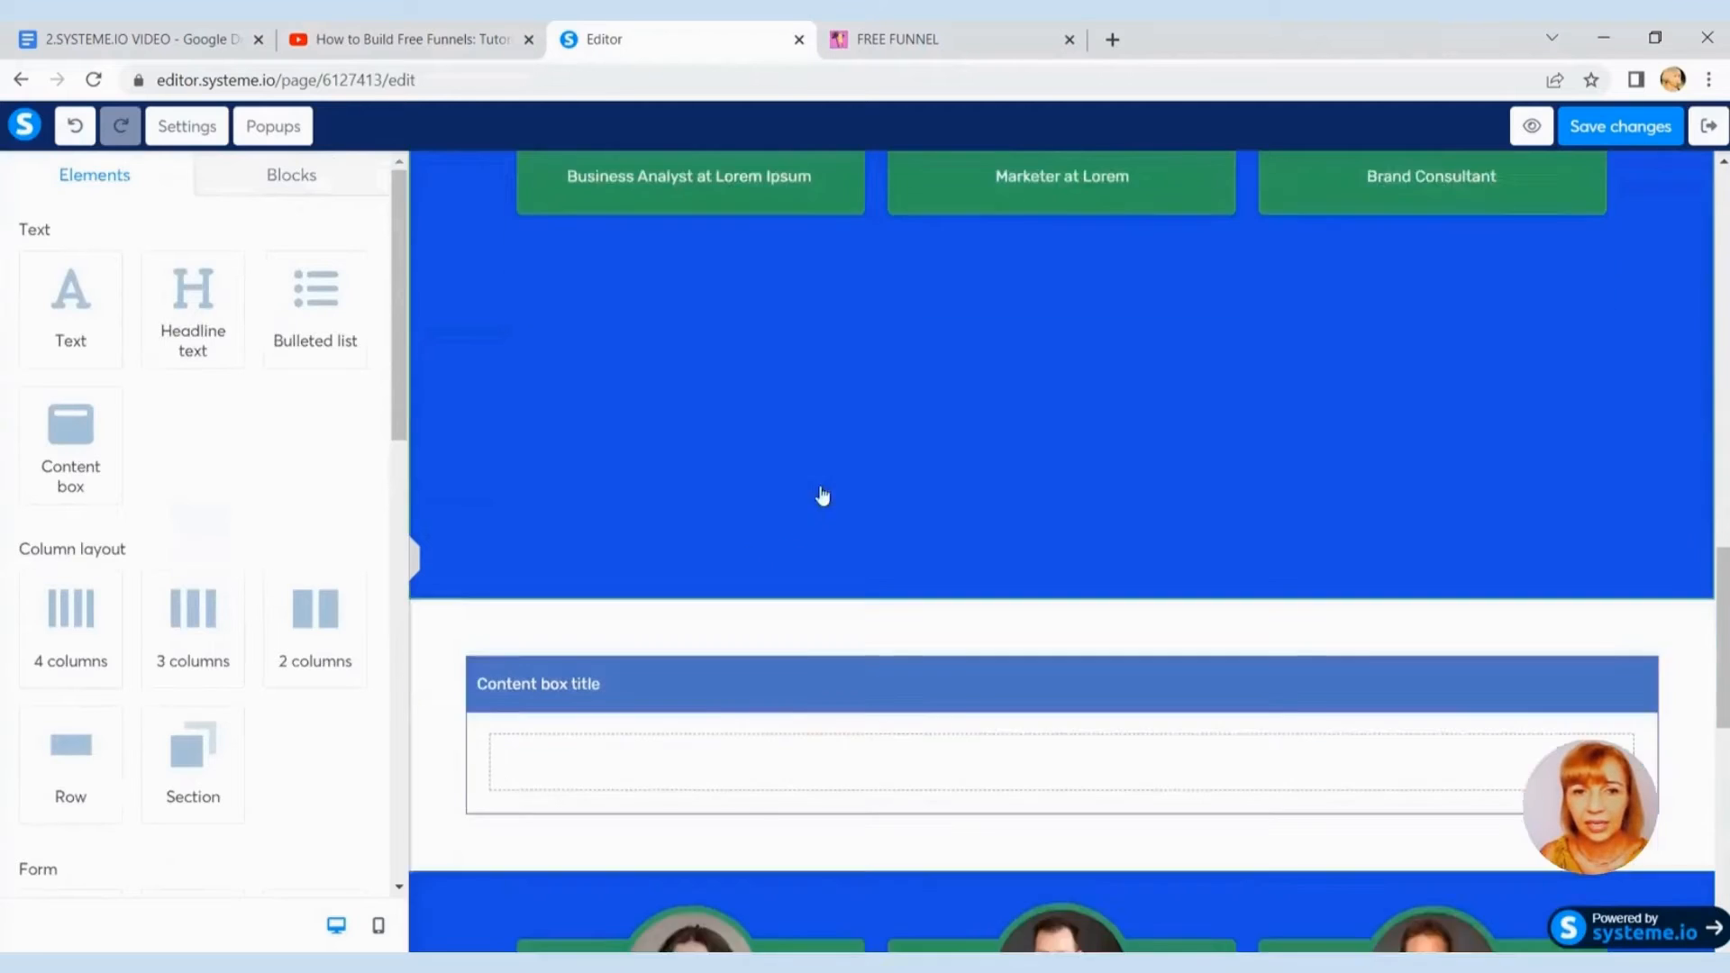
Step: Try an image element inside the content box, and undo both the image and the content box
{"action": "scroll", "coordinate": [784, 366], "scroll_direction": "down", "scroll_amount": 5}
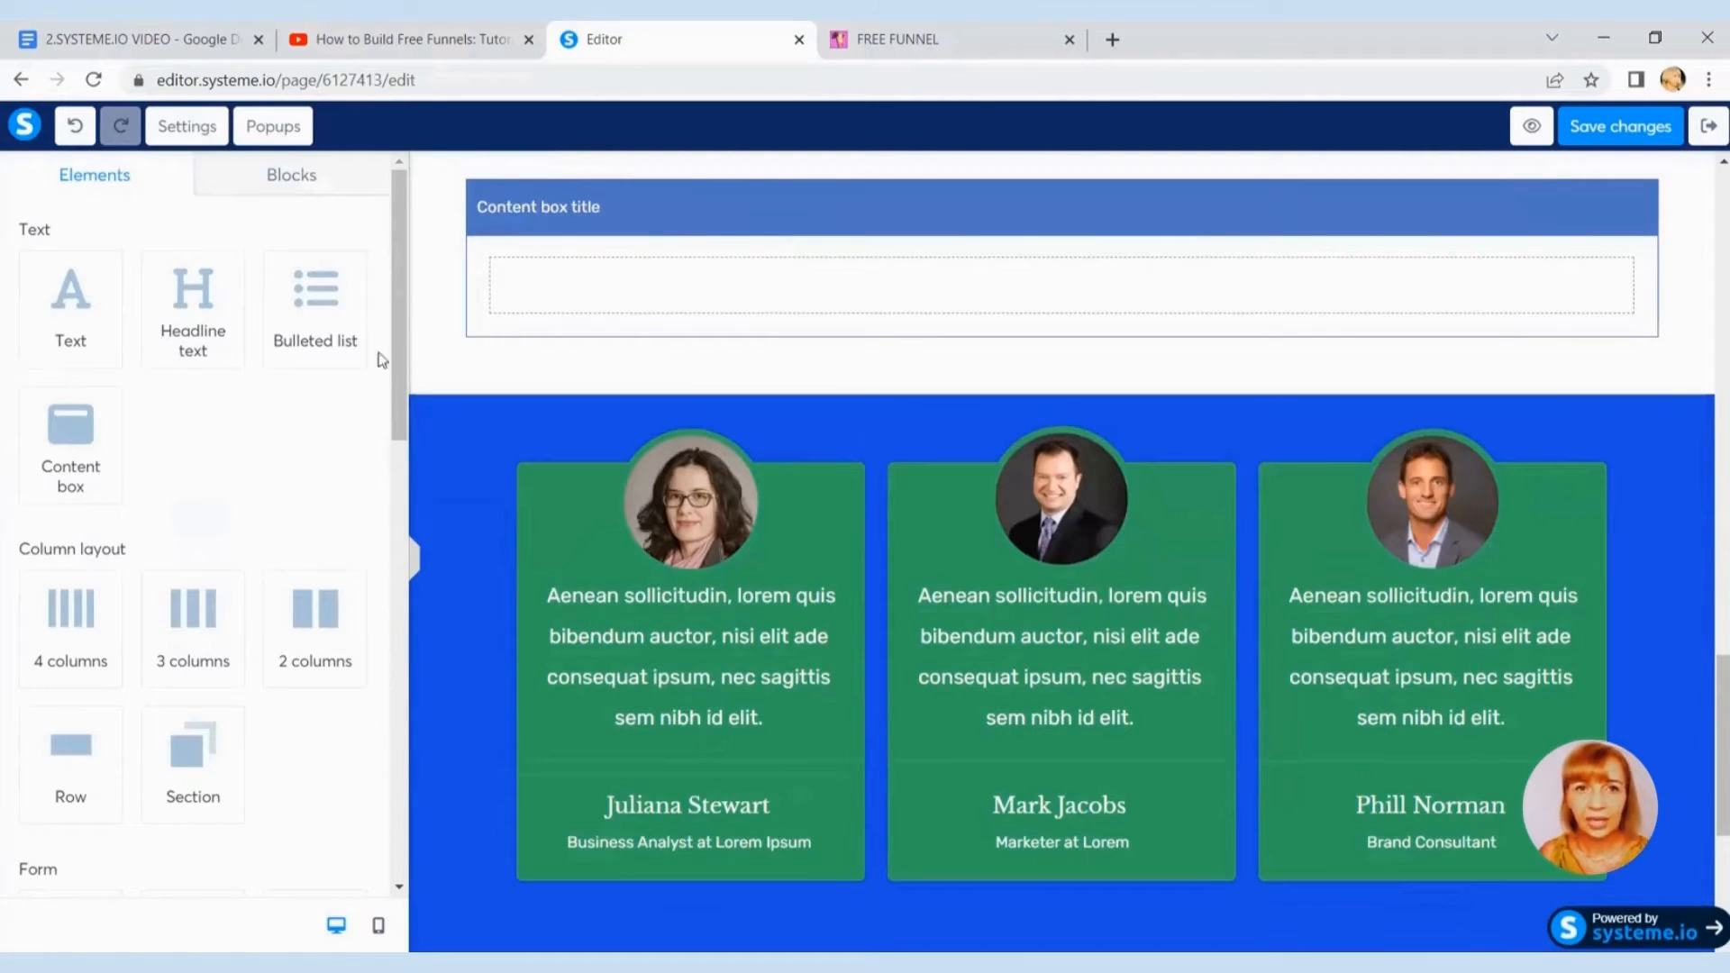
{"action": "scroll", "coordinate": [194, 667], "scroll_direction": "down", "scroll_amount": 4}
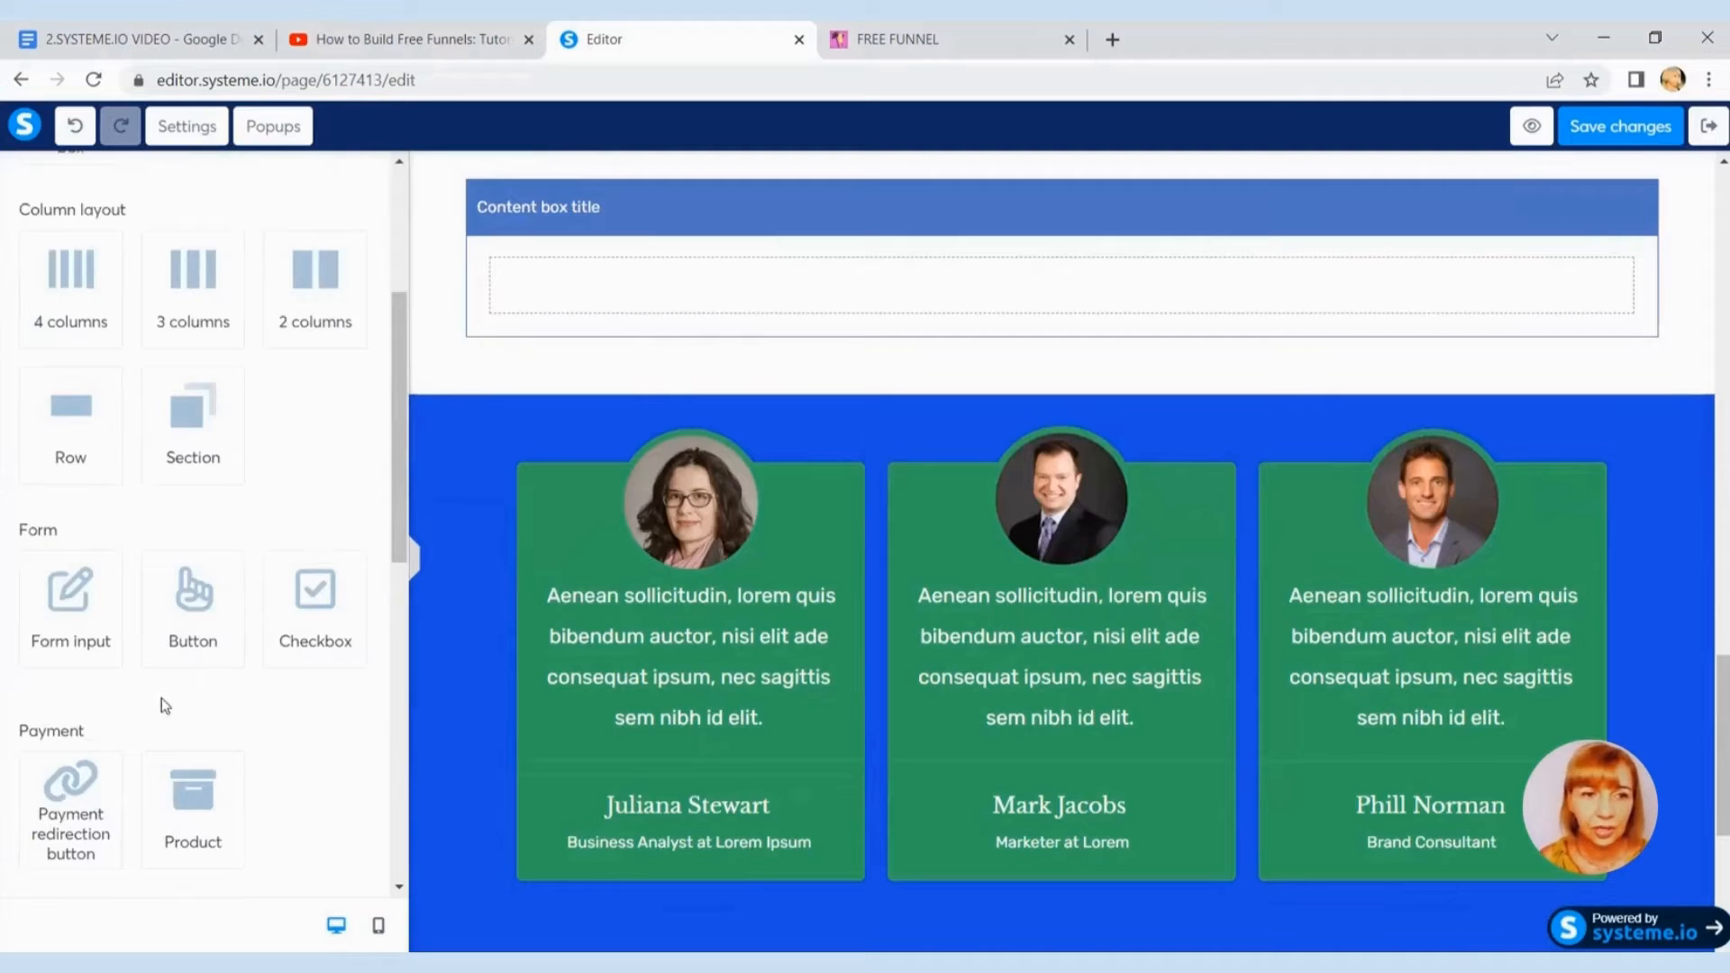
{"action": "scroll", "coordinate": [142, 649], "scroll_direction": "down", "scroll_amount": 6}
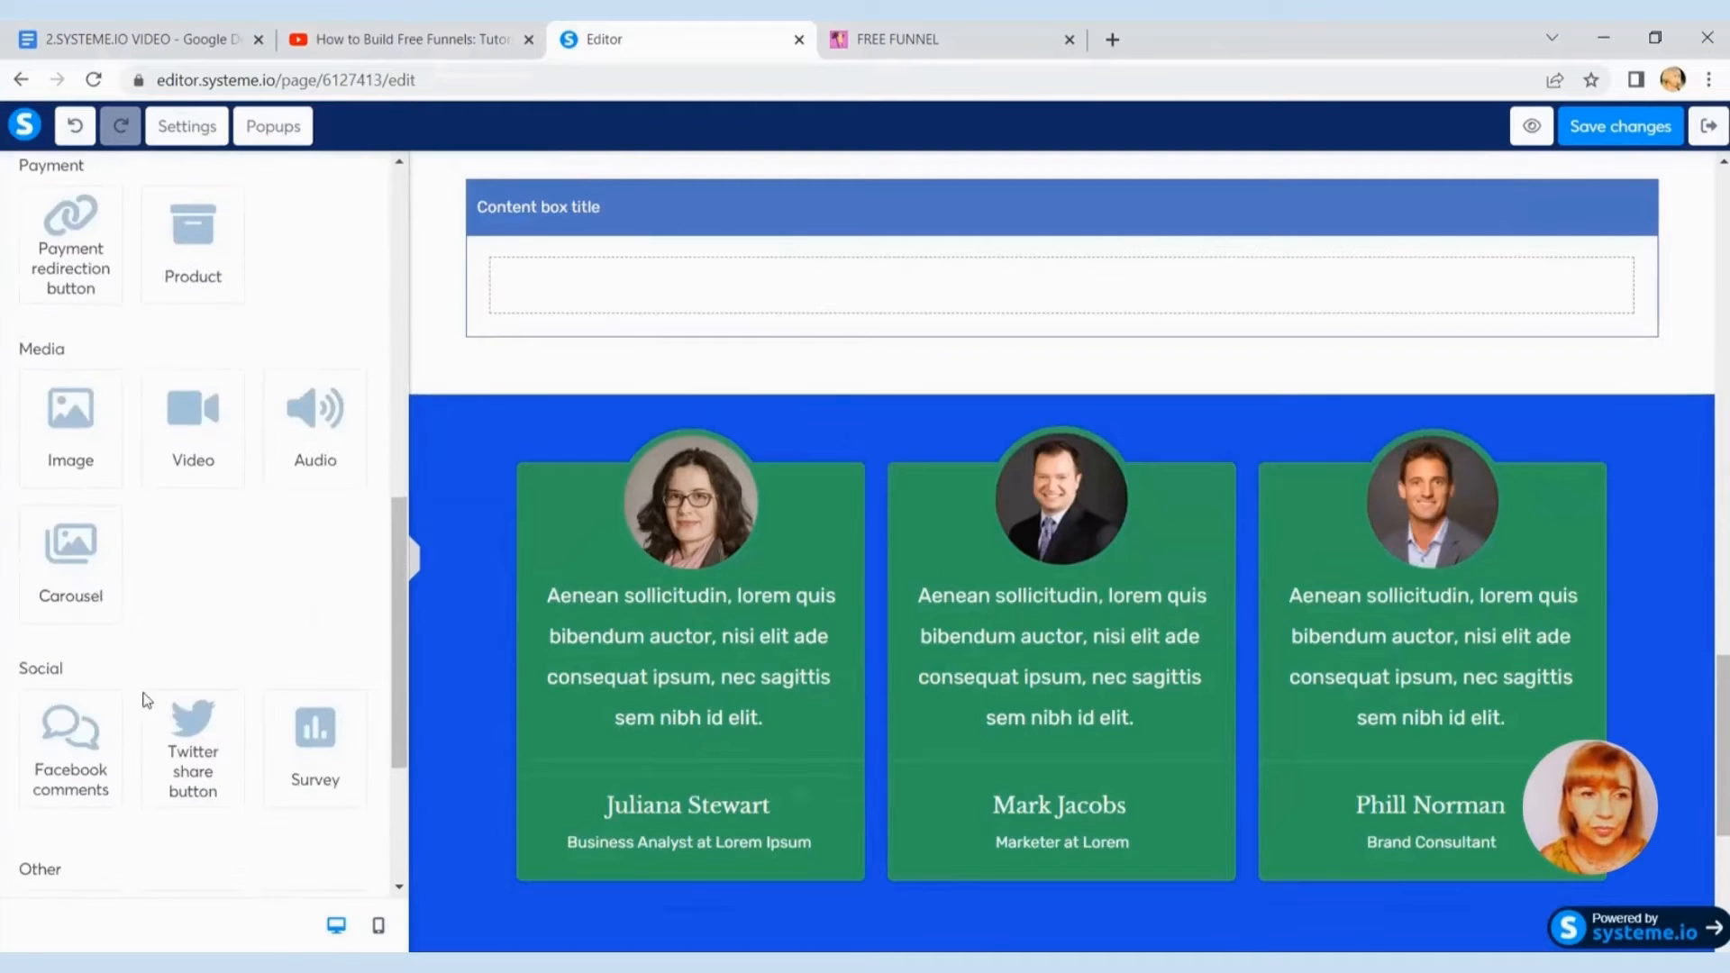
{"action": "left_click_drag", "start_coordinate": [73, 447], "coordinate": [631, 297]}
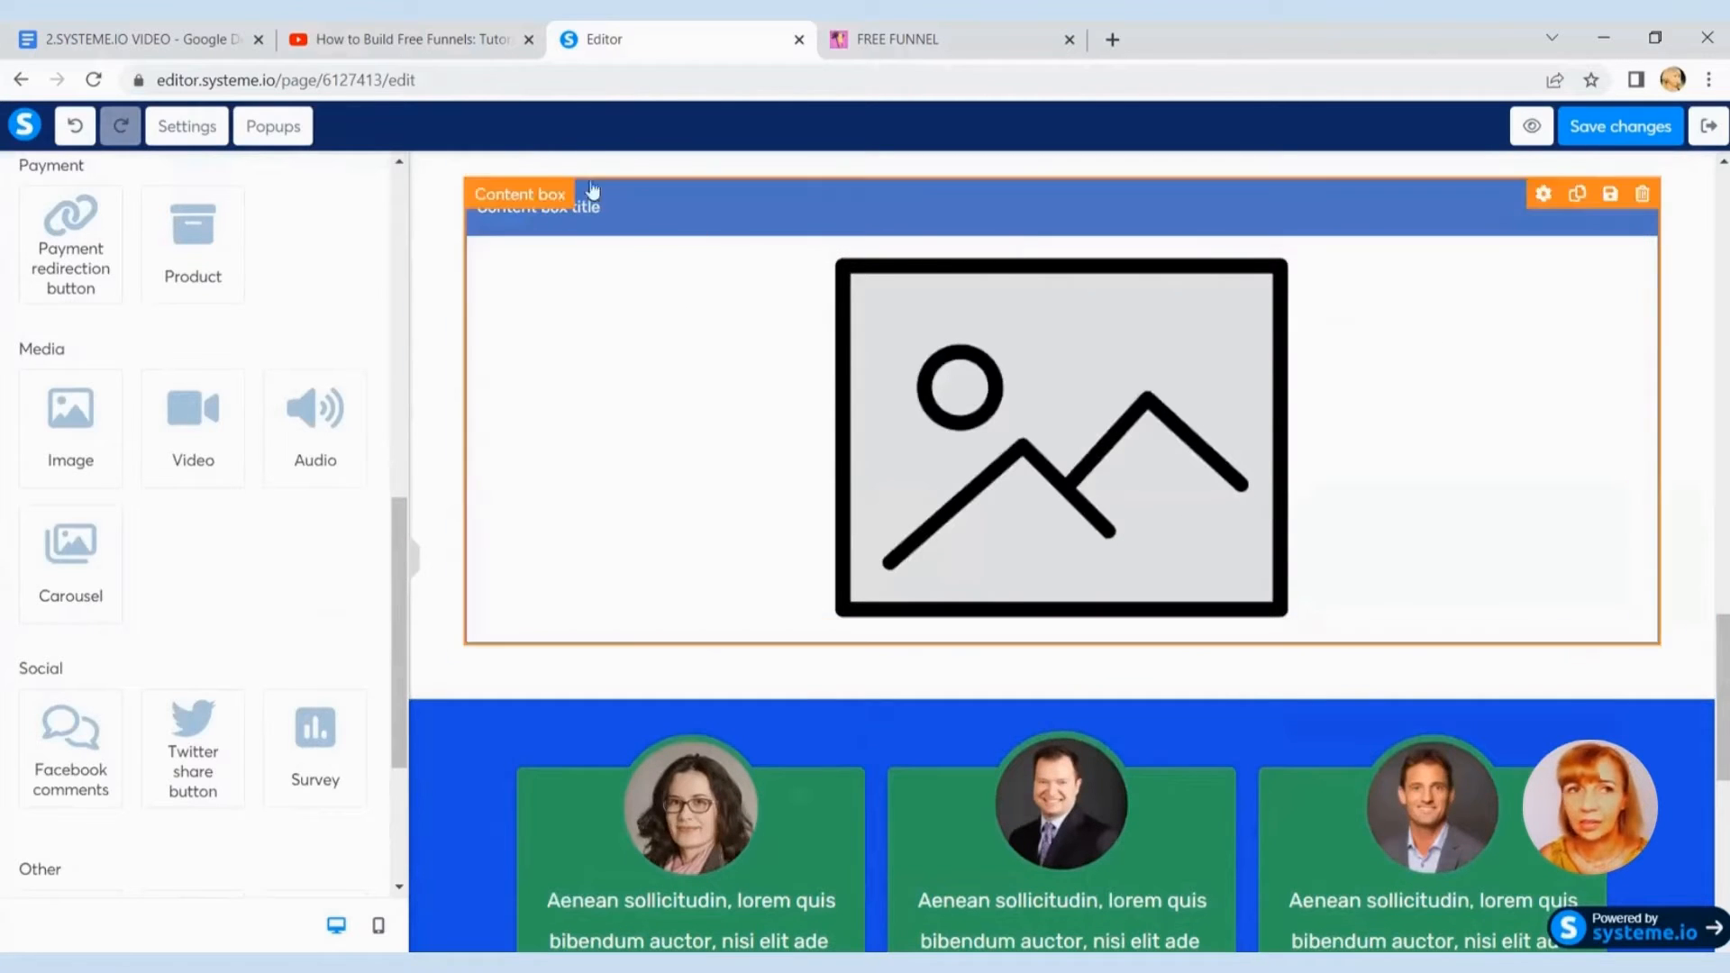
{"action": "left_click", "coordinate": [80, 130]}
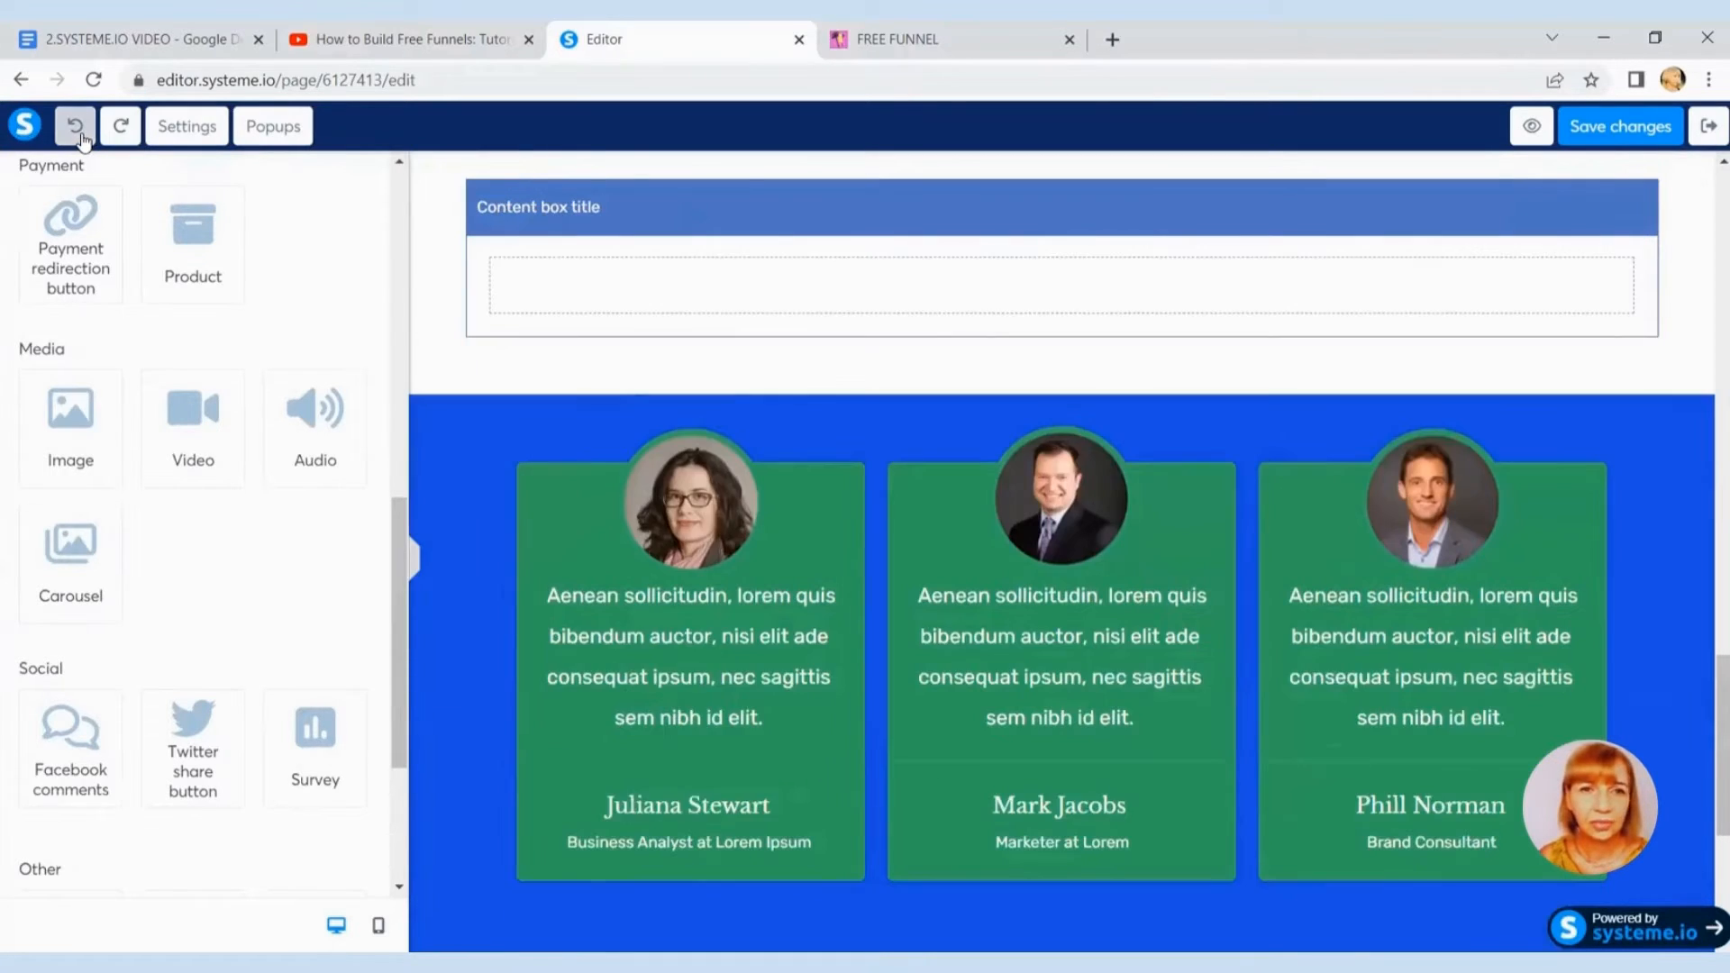
{"action": "left_click", "coordinate": [79, 131]}
Step: Add a 4 columns layout directly below the last group of testimonial cards
{"action": "scroll", "coordinate": [242, 396], "scroll_direction": "up", "scroll_amount": 5}
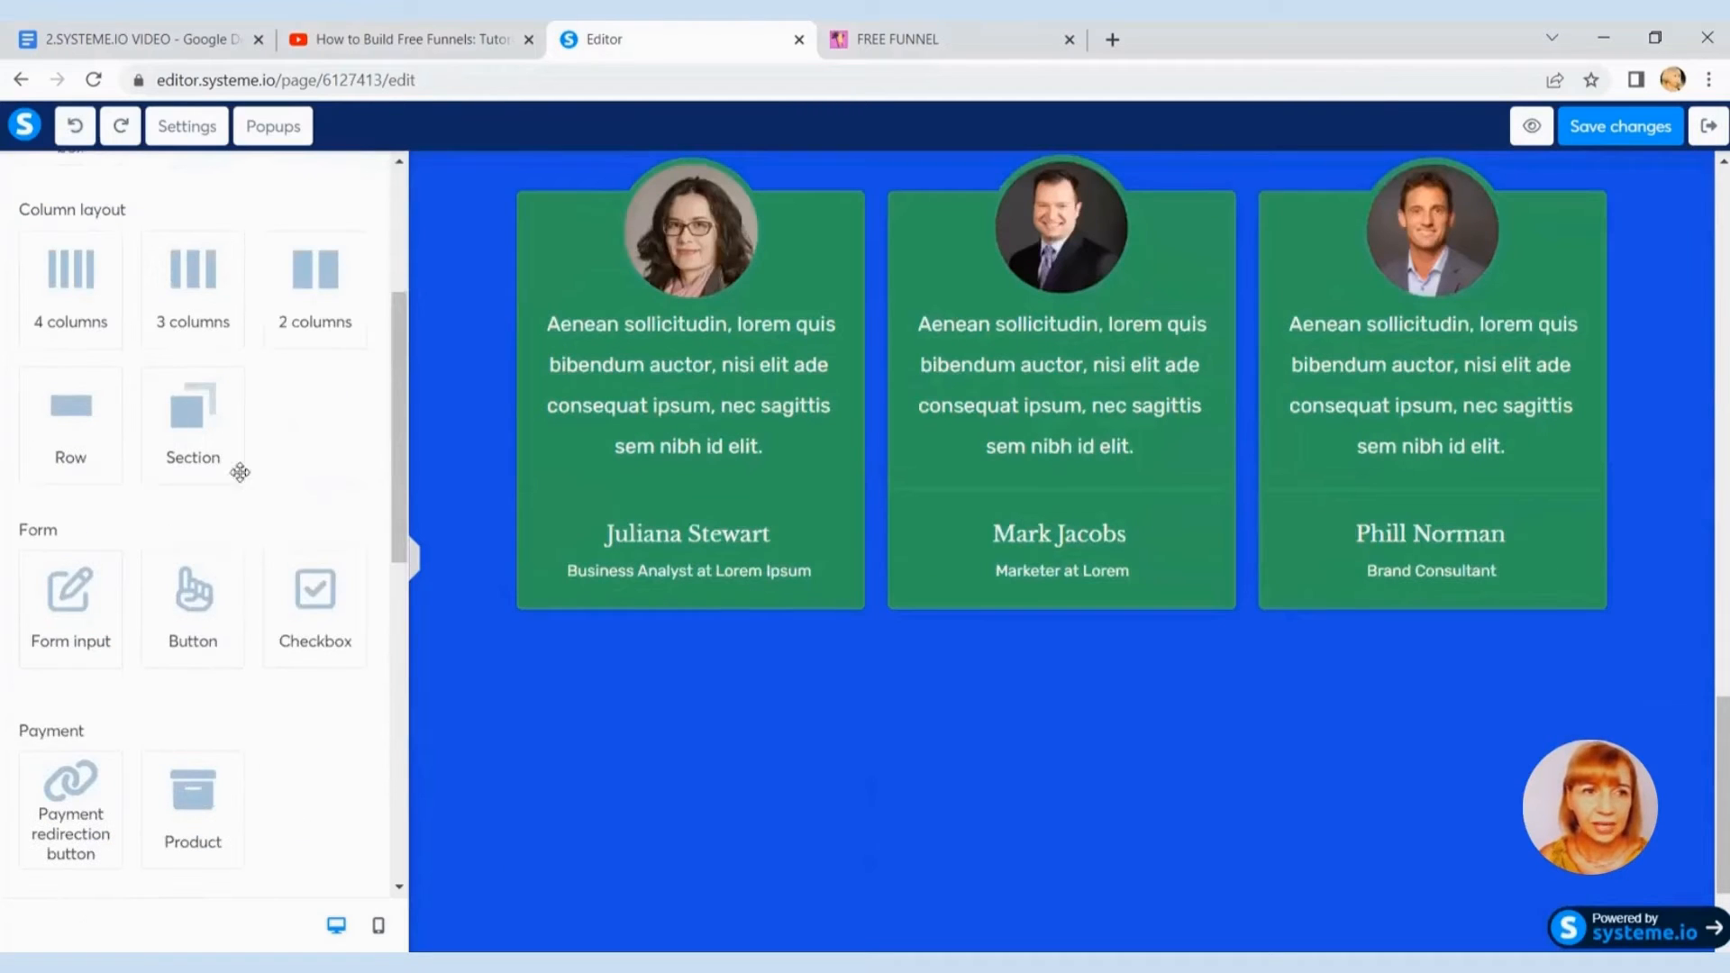
{"action": "scroll", "coordinate": [251, 479], "scroll_direction": "up", "scroll_amount": 4}
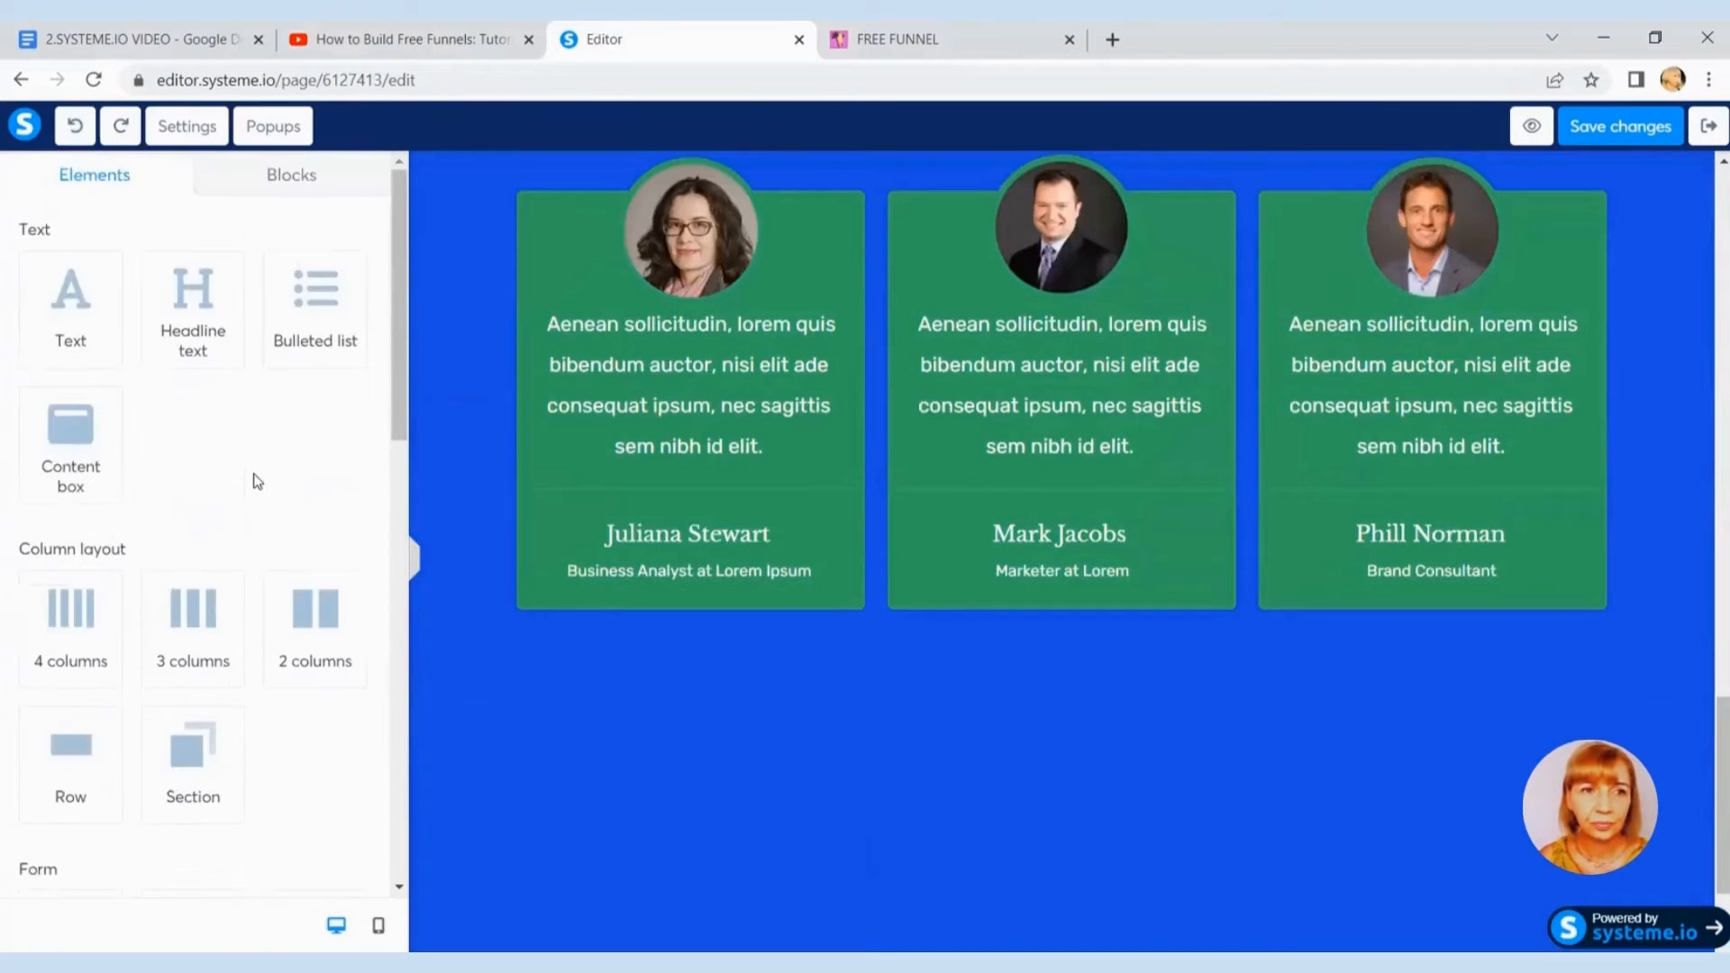
{"action": "scroll", "coordinate": [251, 479], "scroll_direction": "down", "scroll_amount": 3}
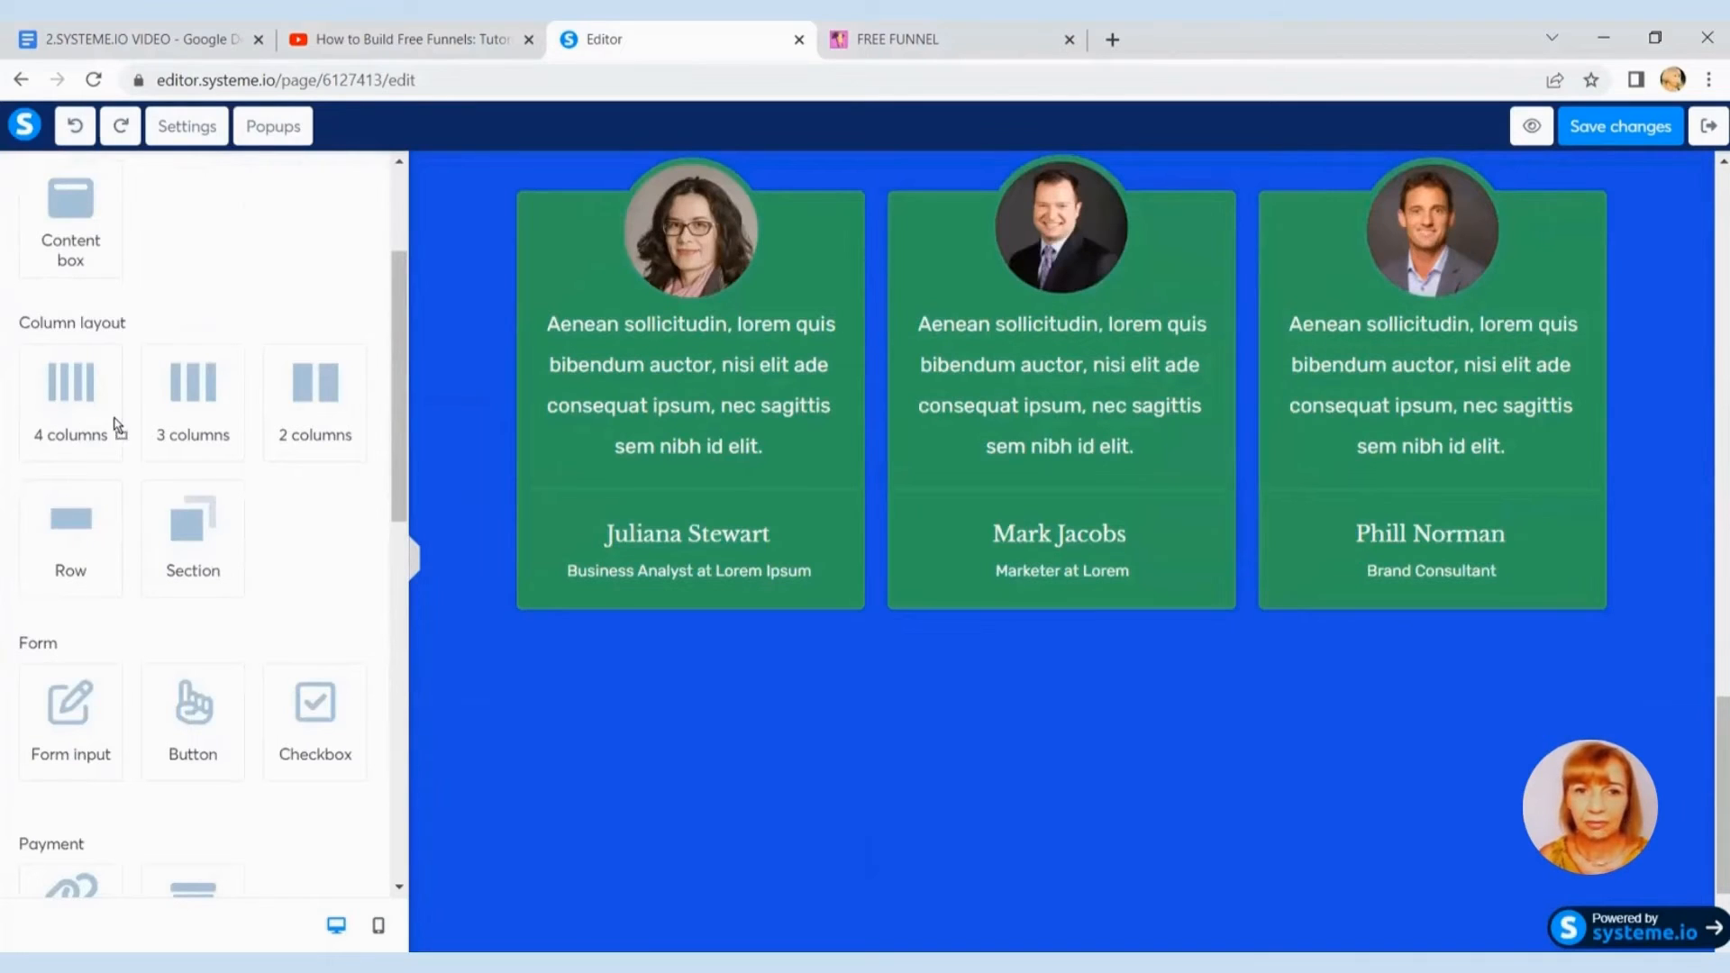
{"action": "left_click_drag", "start_coordinate": [563, 640], "coordinate": [560, 668]}
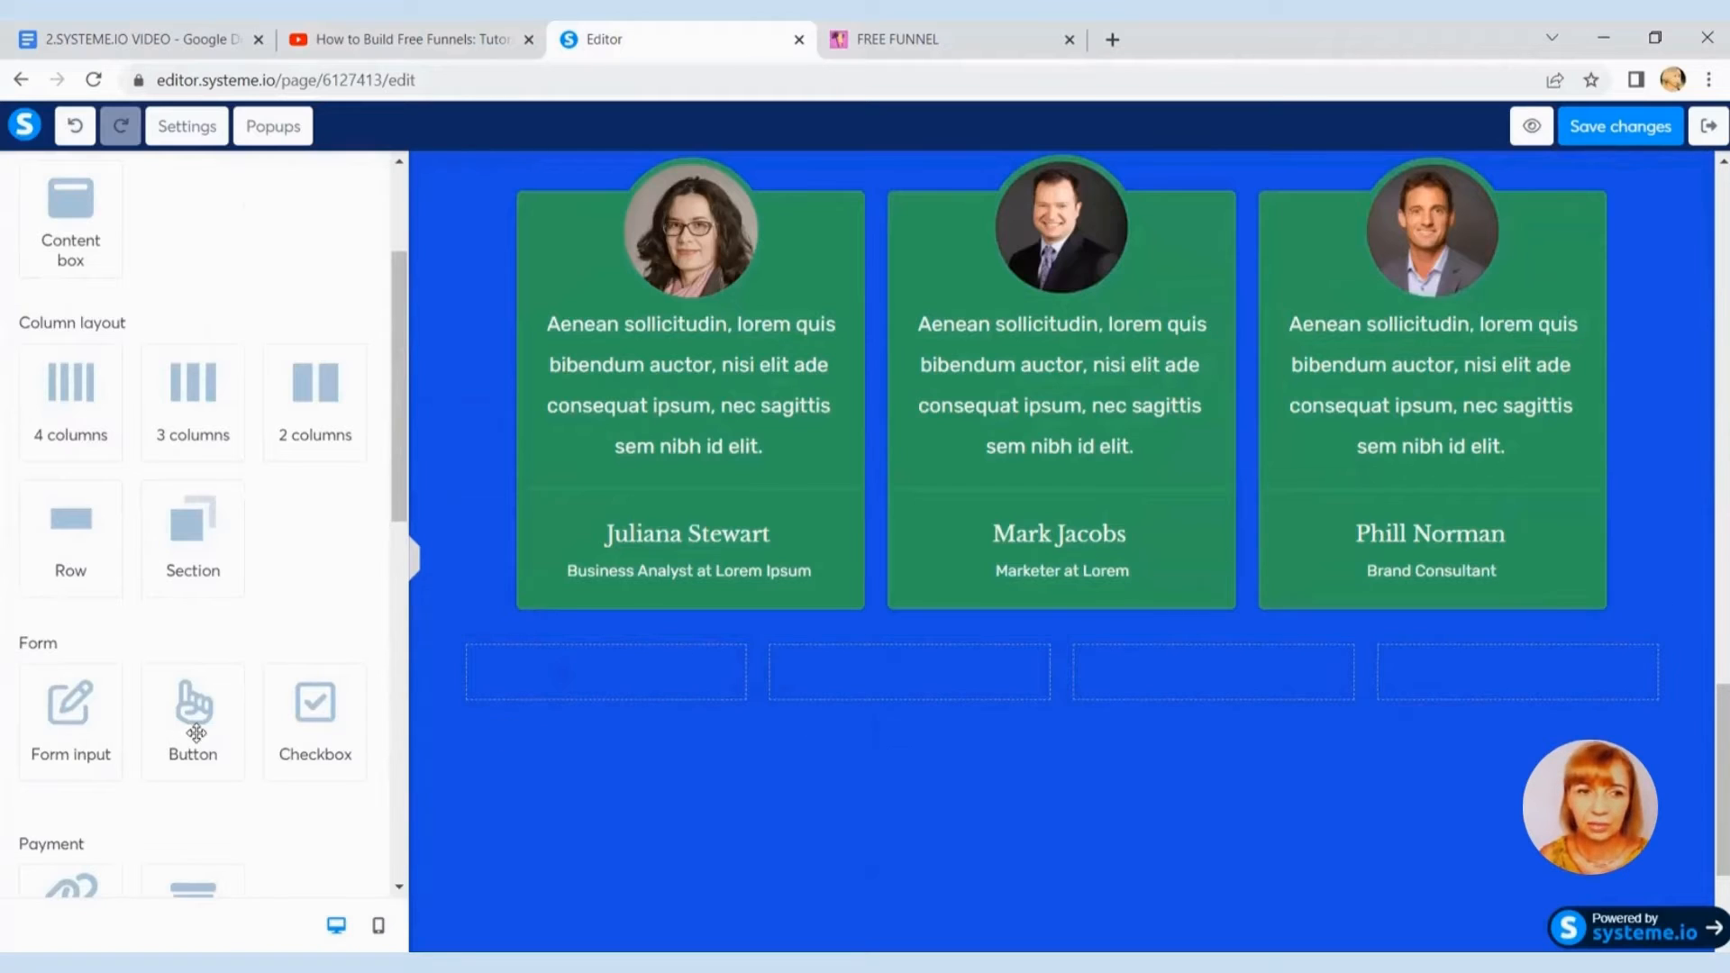
Step: Fill the first three columns with a button, a checkbox and a form input, with another checkbox above the columns
{"action": "left_click_drag", "start_coordinate": [268, 726], "coordinate": [576, 712]}
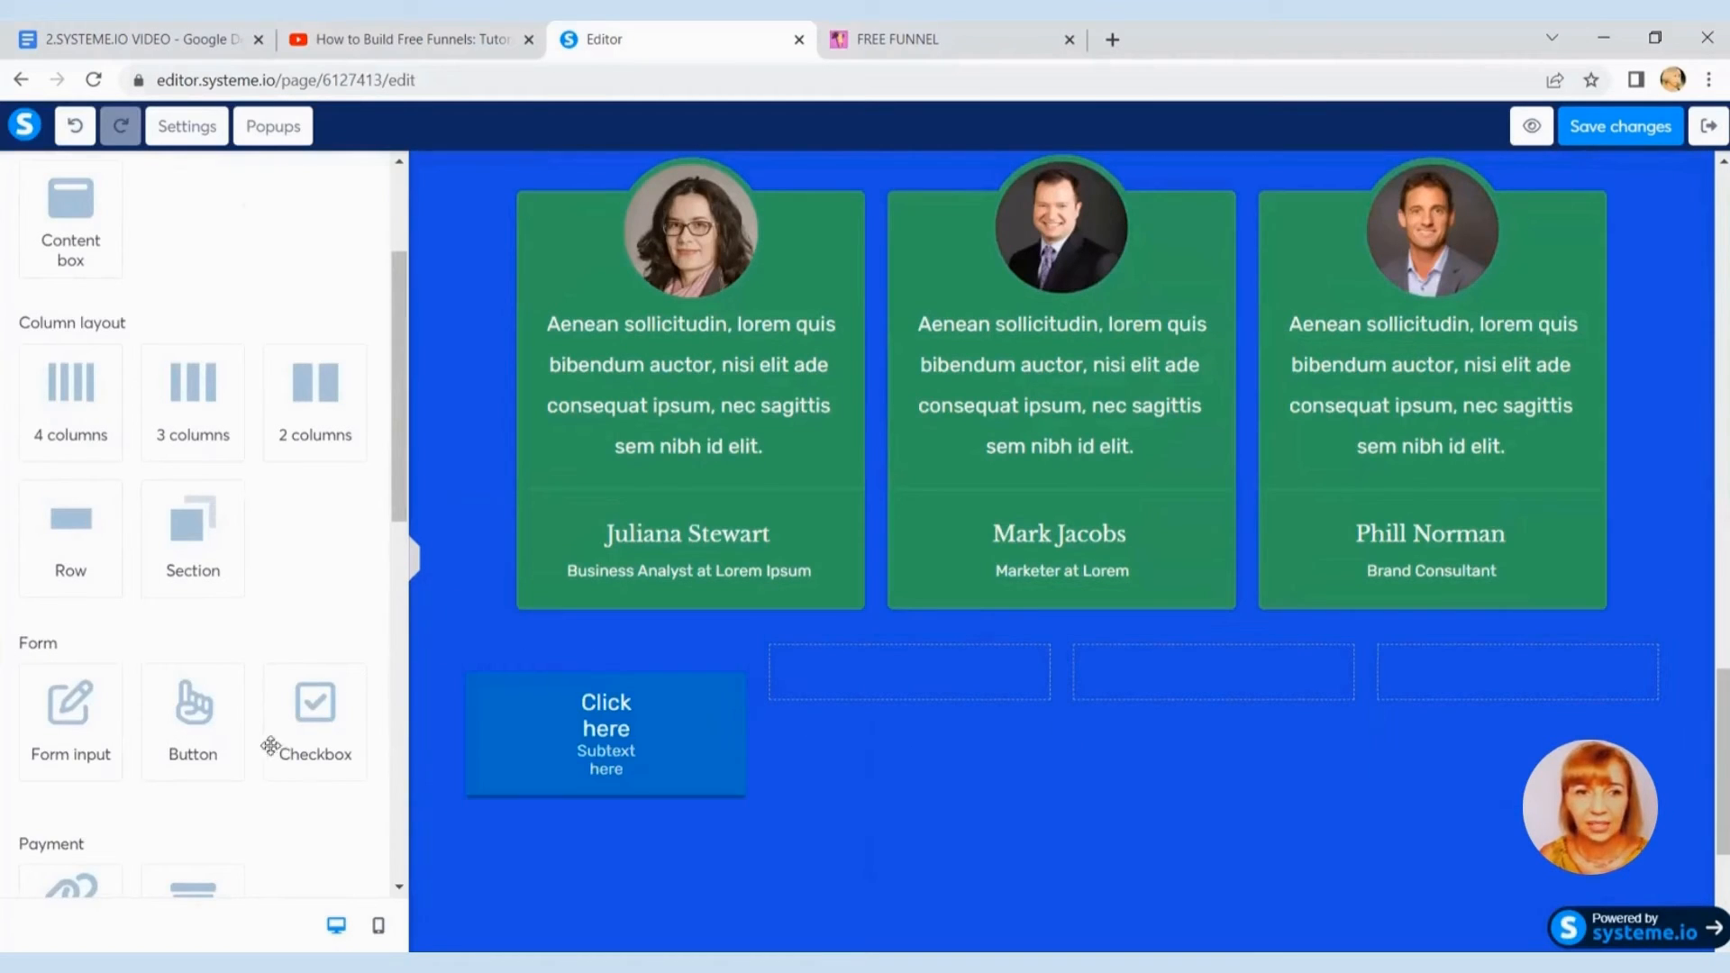
{"action": "left_click_drag", "start_coordinate": [323, 733], "coordinate": [456, 732]}
{"action": "left_click_drag", "start_coordinate": [878, 712], "coordinate": [878, 714]}
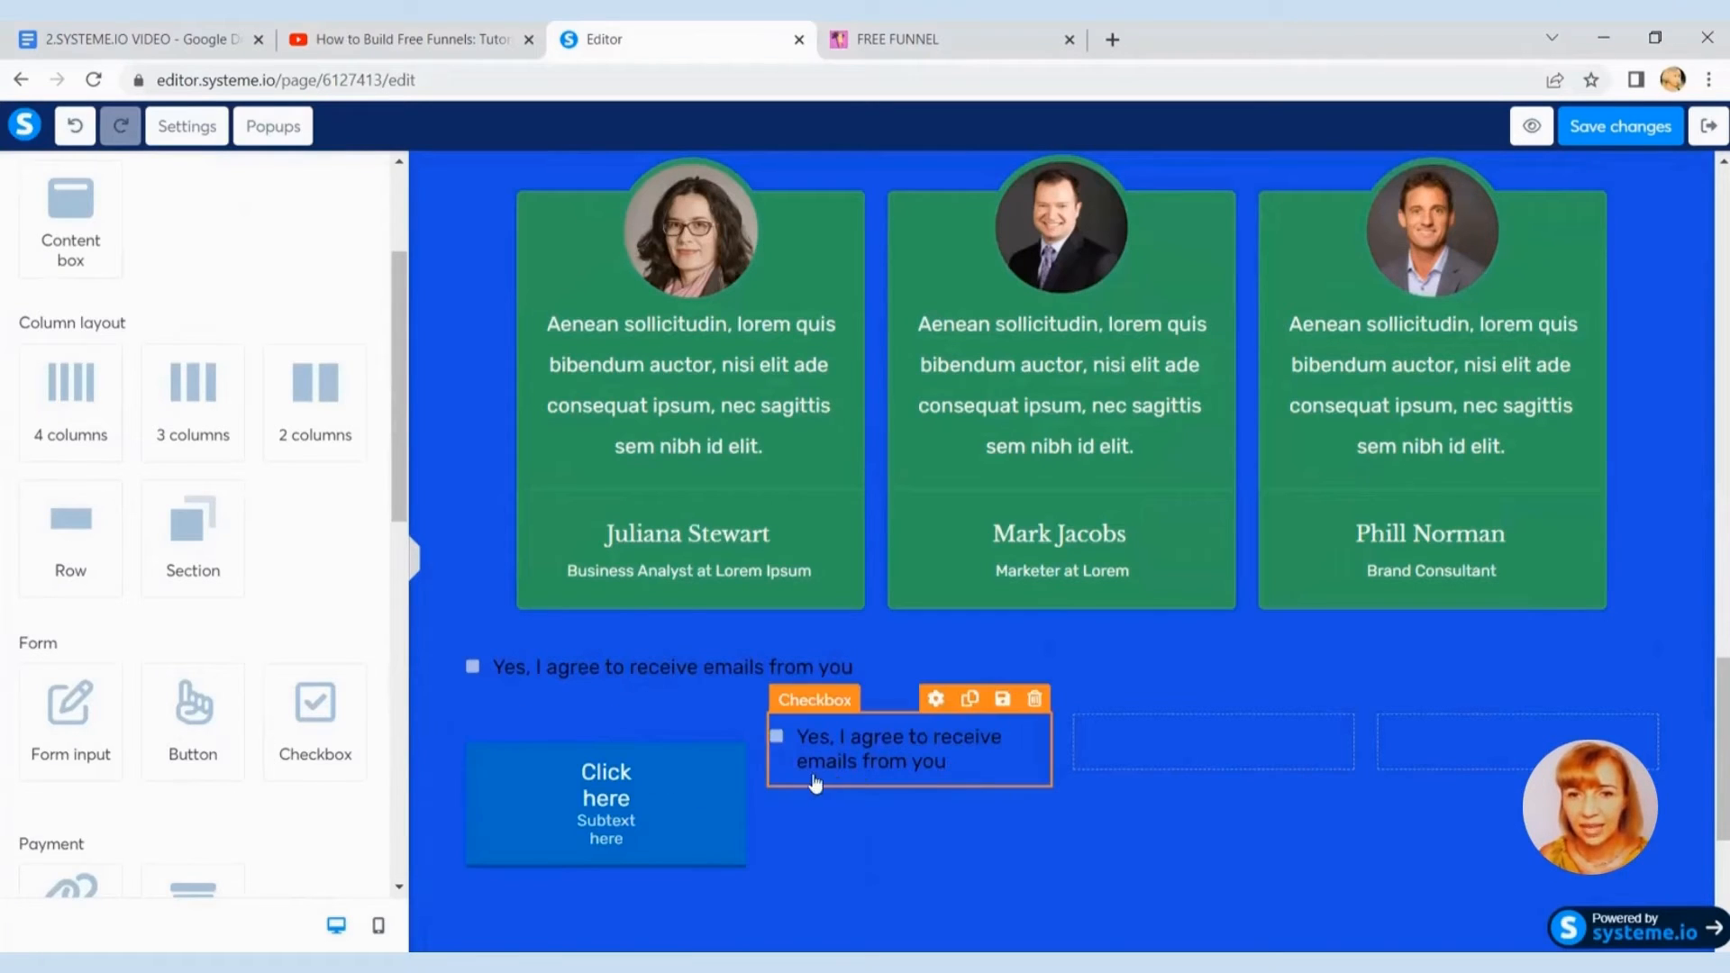
{"action": "scroll", "coordinate": [270, 761], "scroll_direction": "down", "scroll_amount": 3}
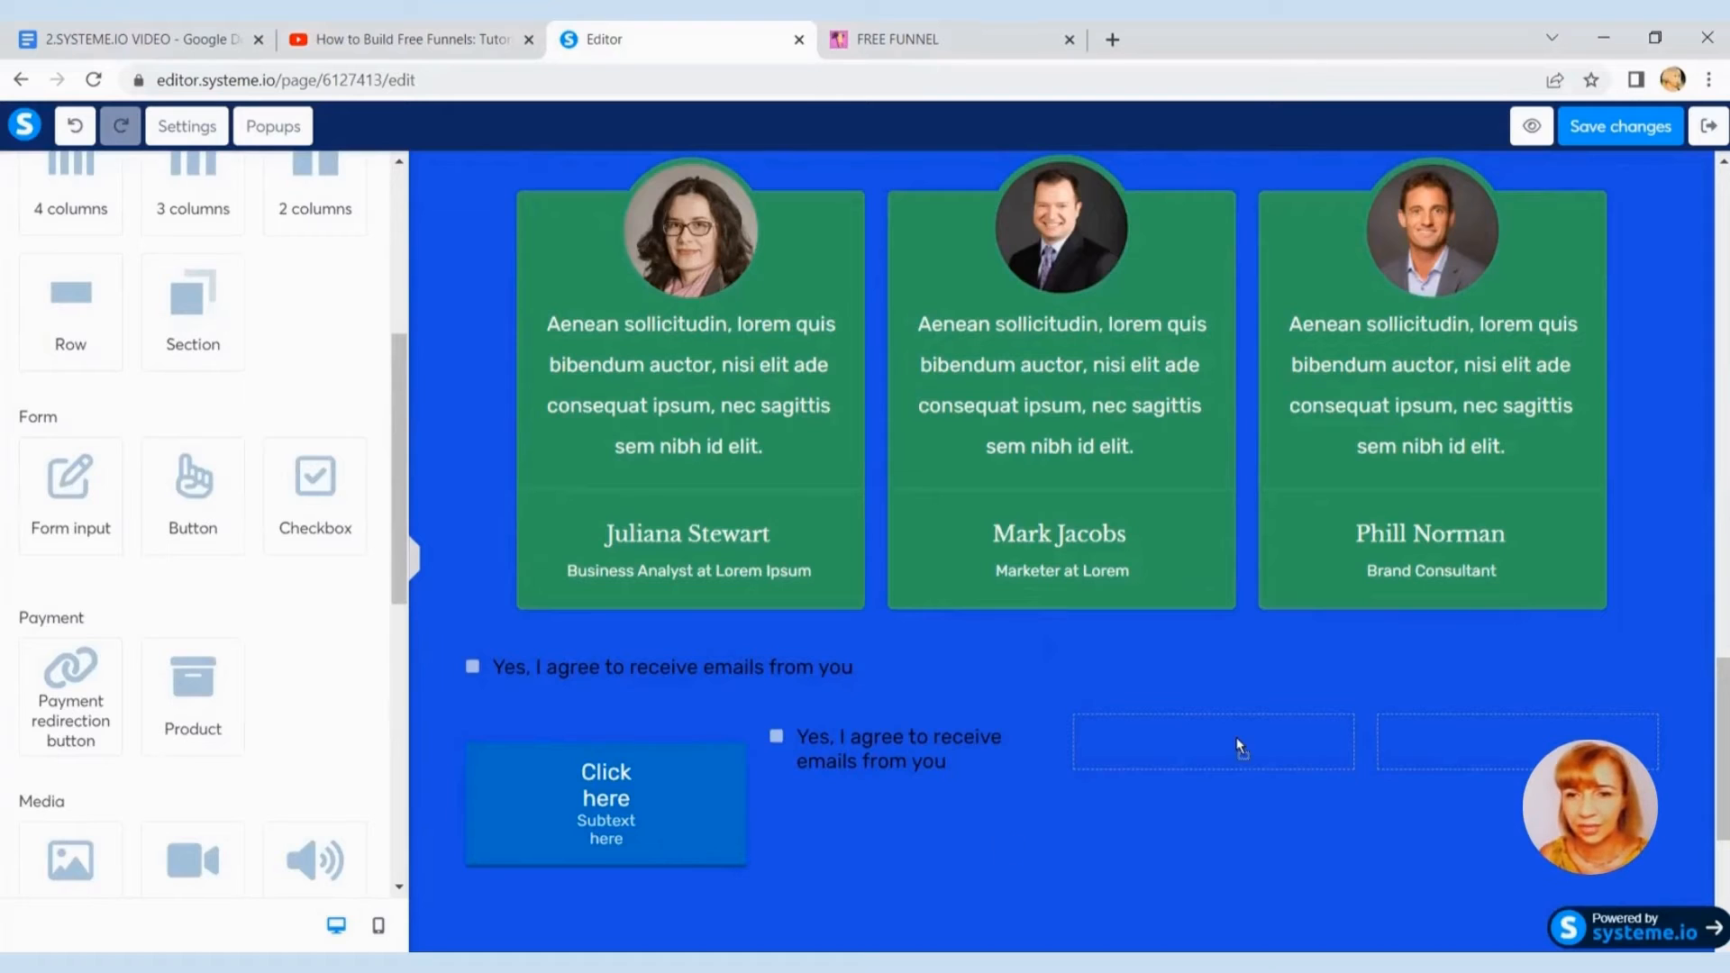
{"action": "left_click_drag", "start_coordinate": [1241, 746], "coordinate": [1240, 748]}
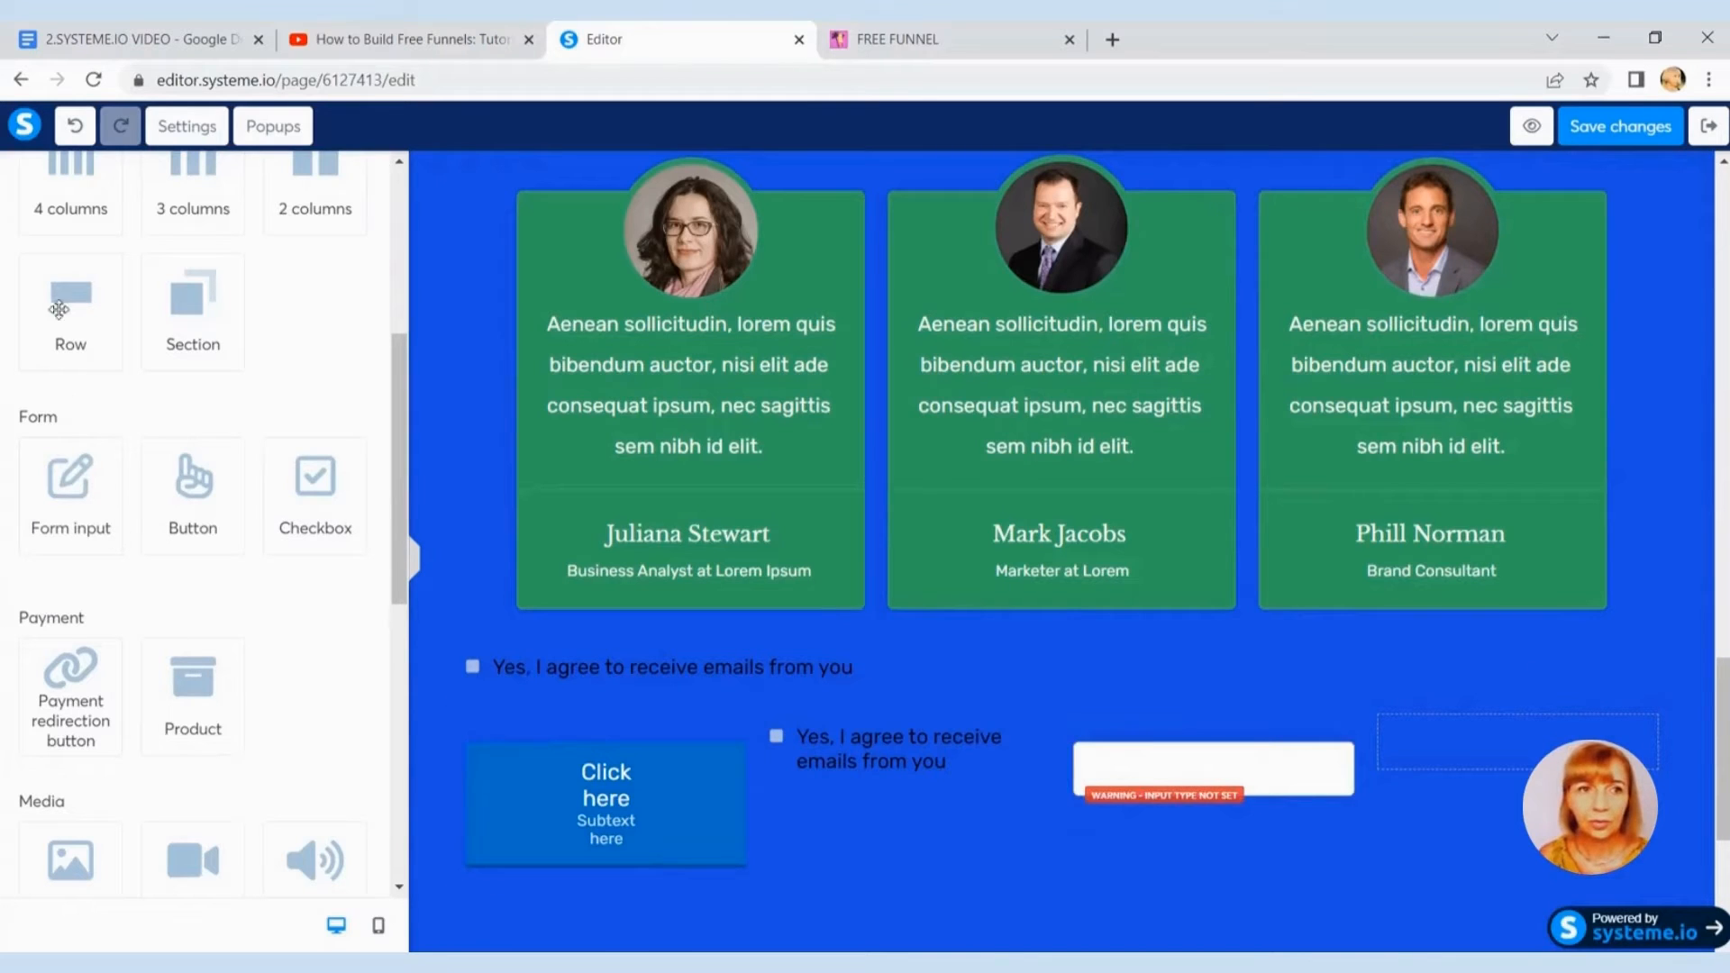
Step: Try an audio player in the first testimonial card of the last group and undo the insertion
{"action": "scroll", "coordinate": [99, 295], "scroll_direction": "up", "scroll_amount": 1}
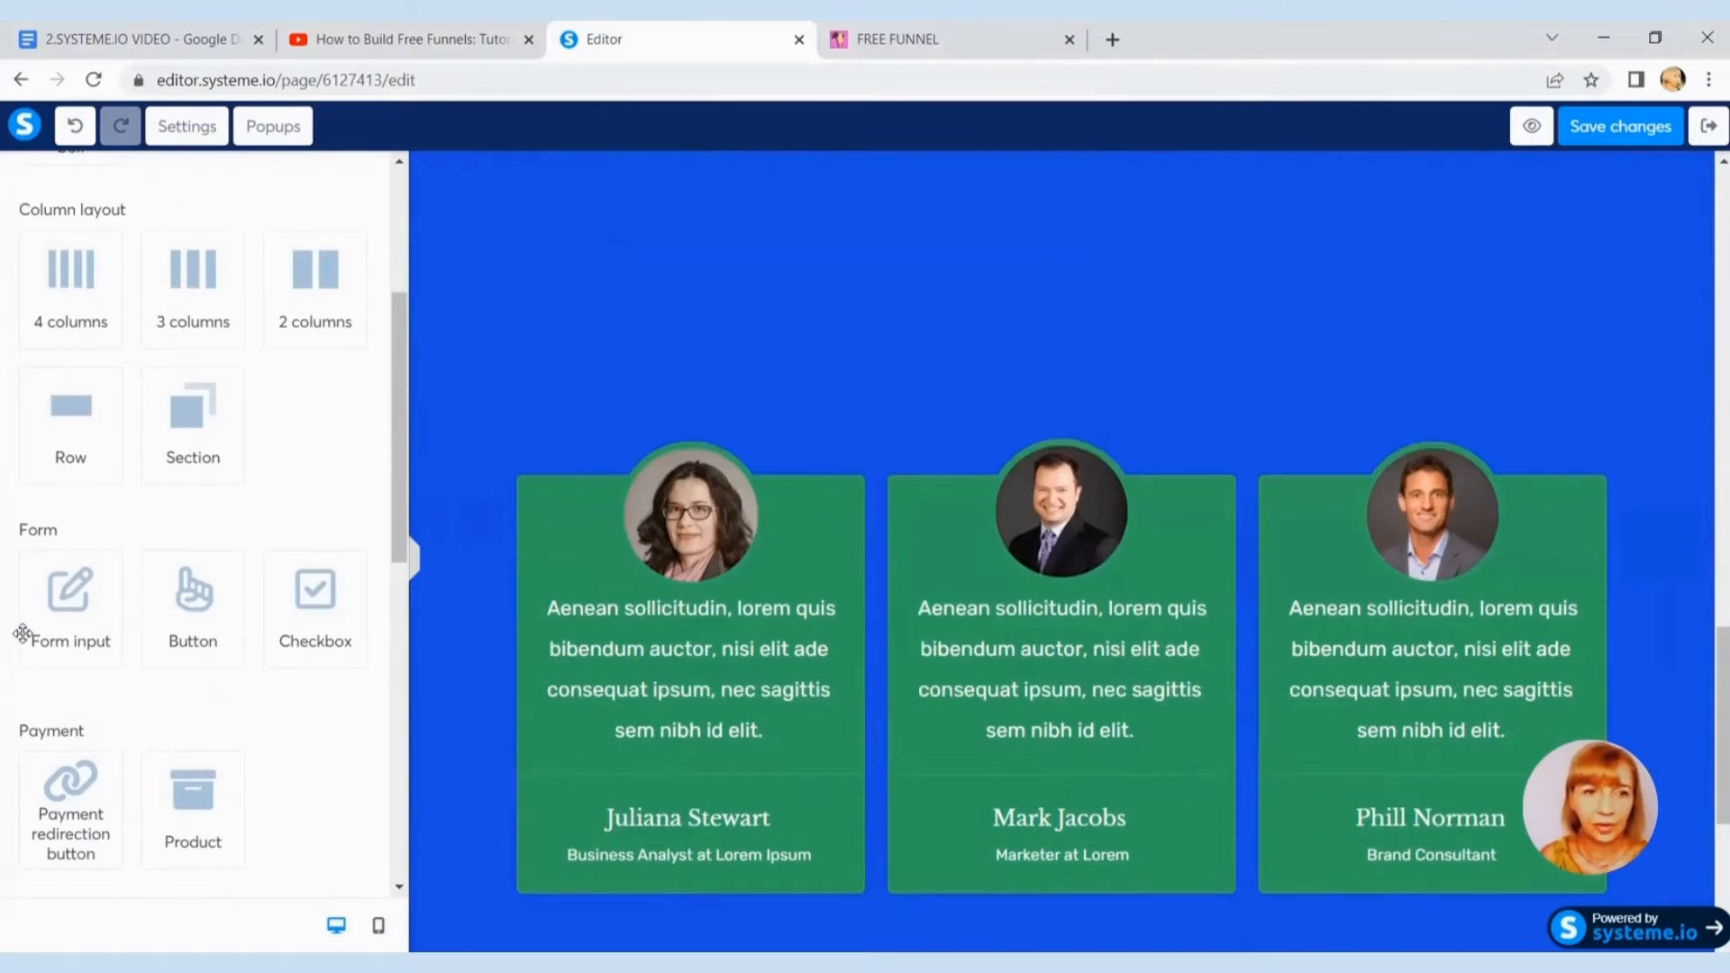
{"action": "left_click_drag", "start_coordinate": [393, 348], "coordinate": [394, 472]}
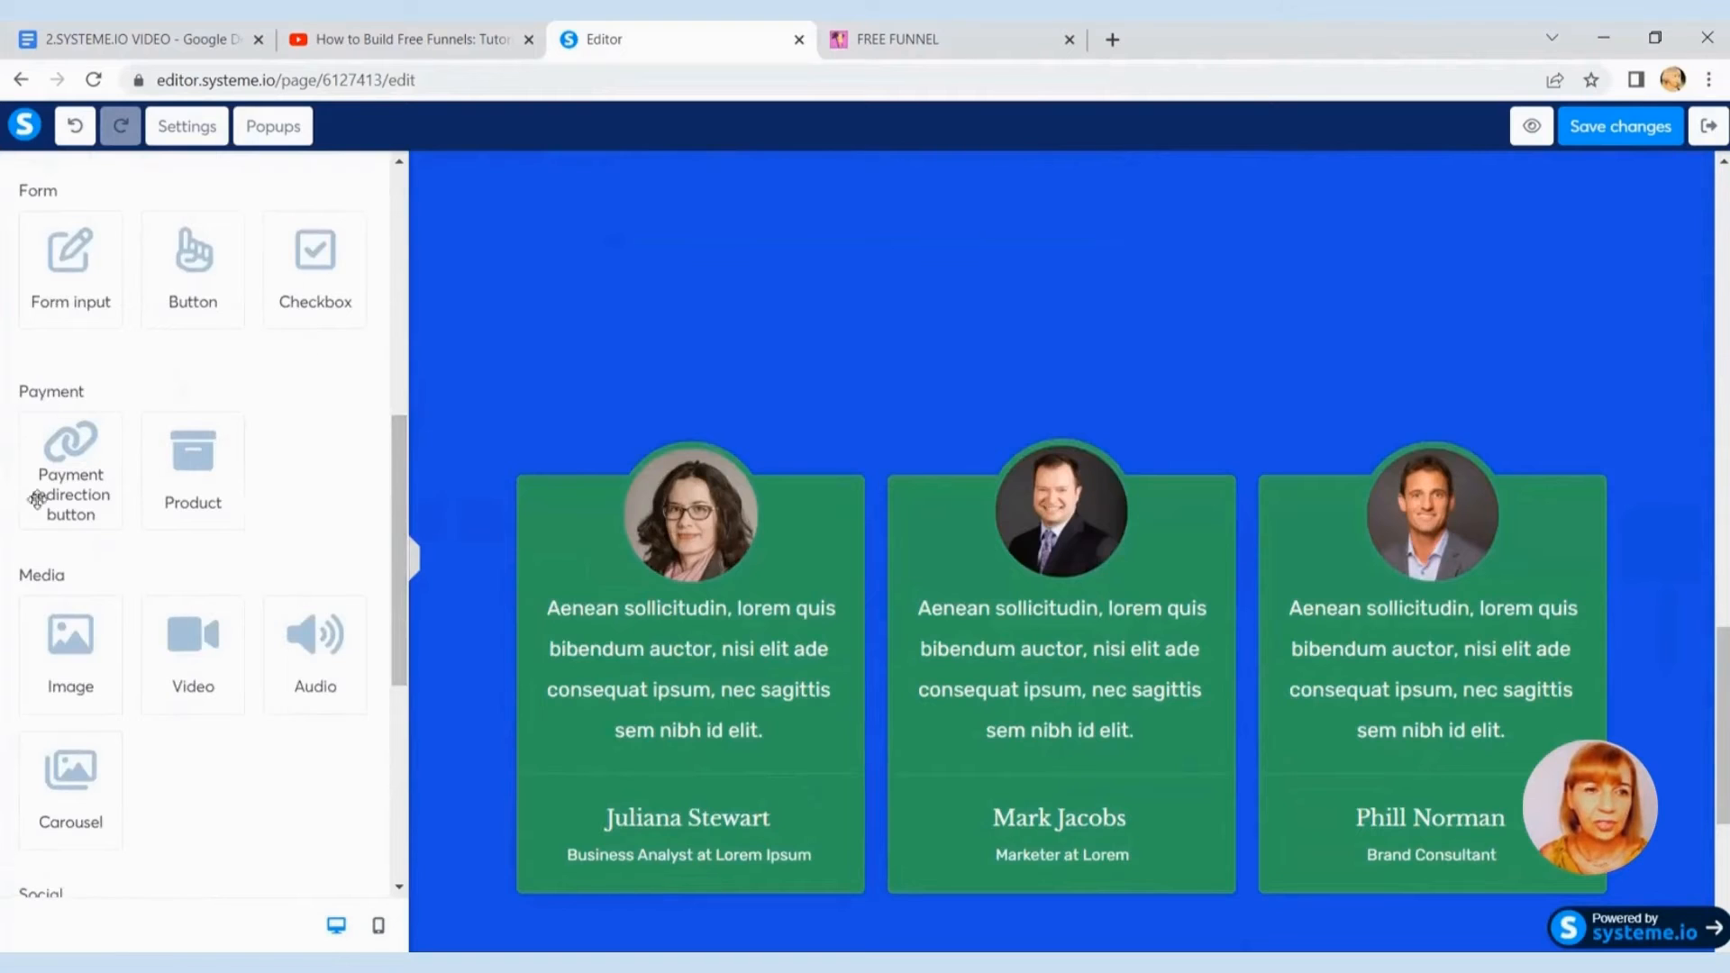
{"action": "left_click_drag", "start_coordinate": [383, 507], "coordinate": [389, 560]}
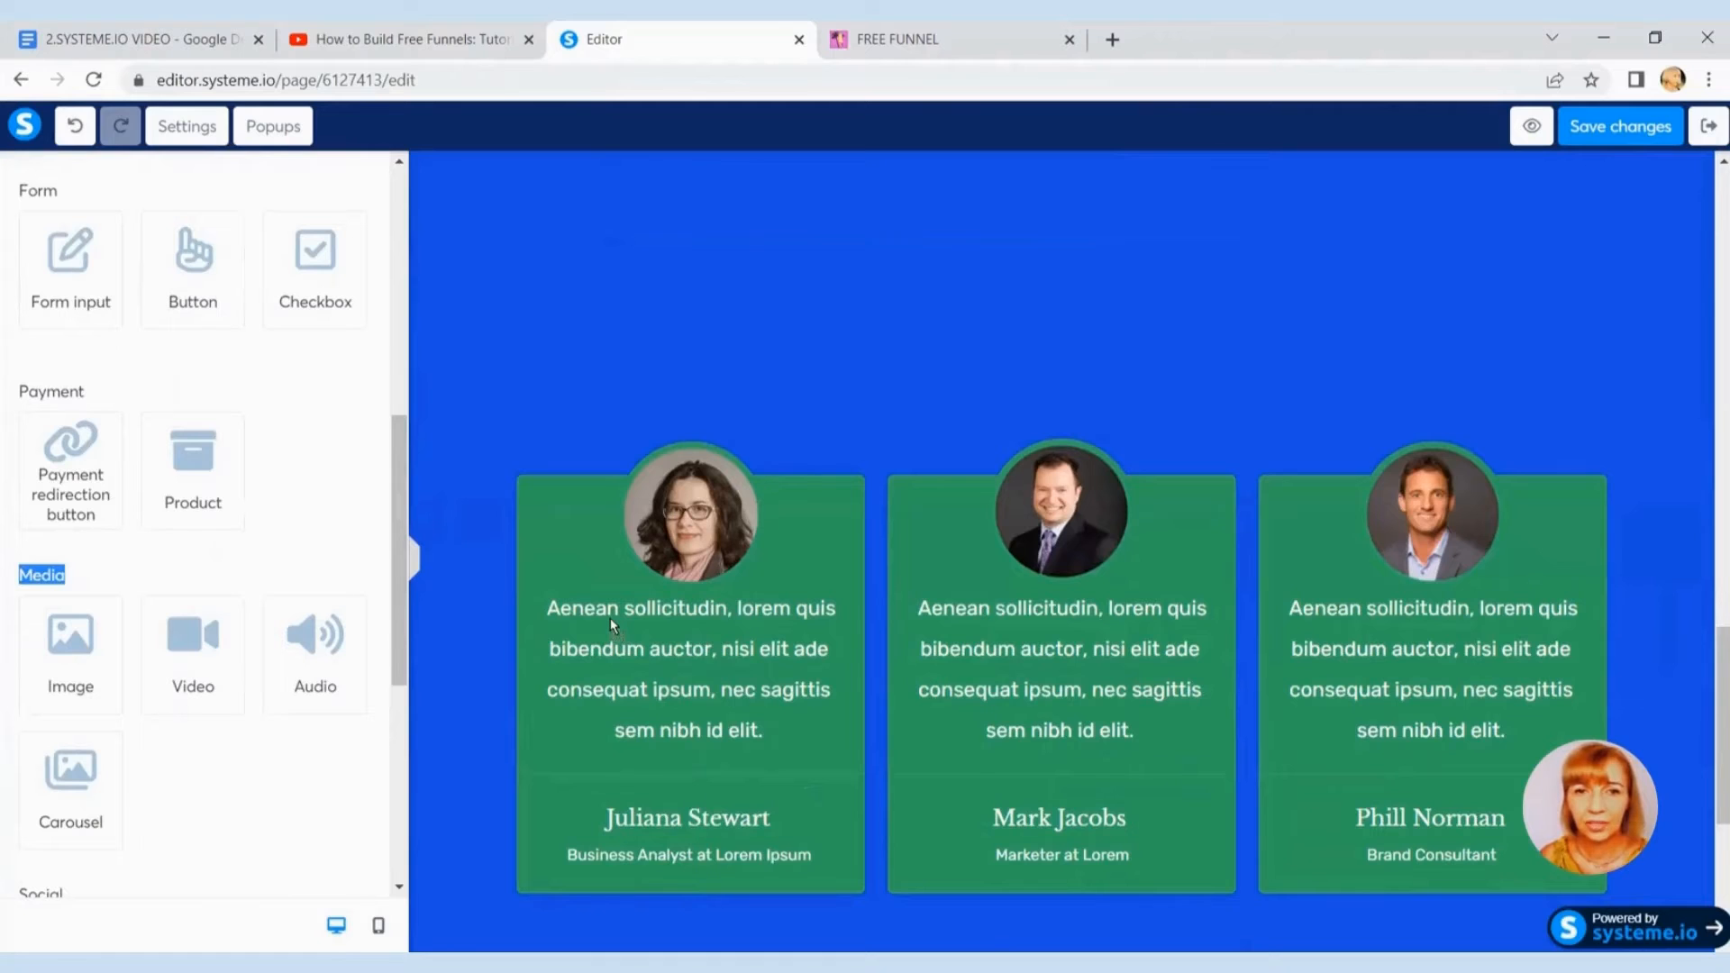
{"action": "left_click_drag", "start_coordinate": [609, 618], "coordinate": [607, 615]}
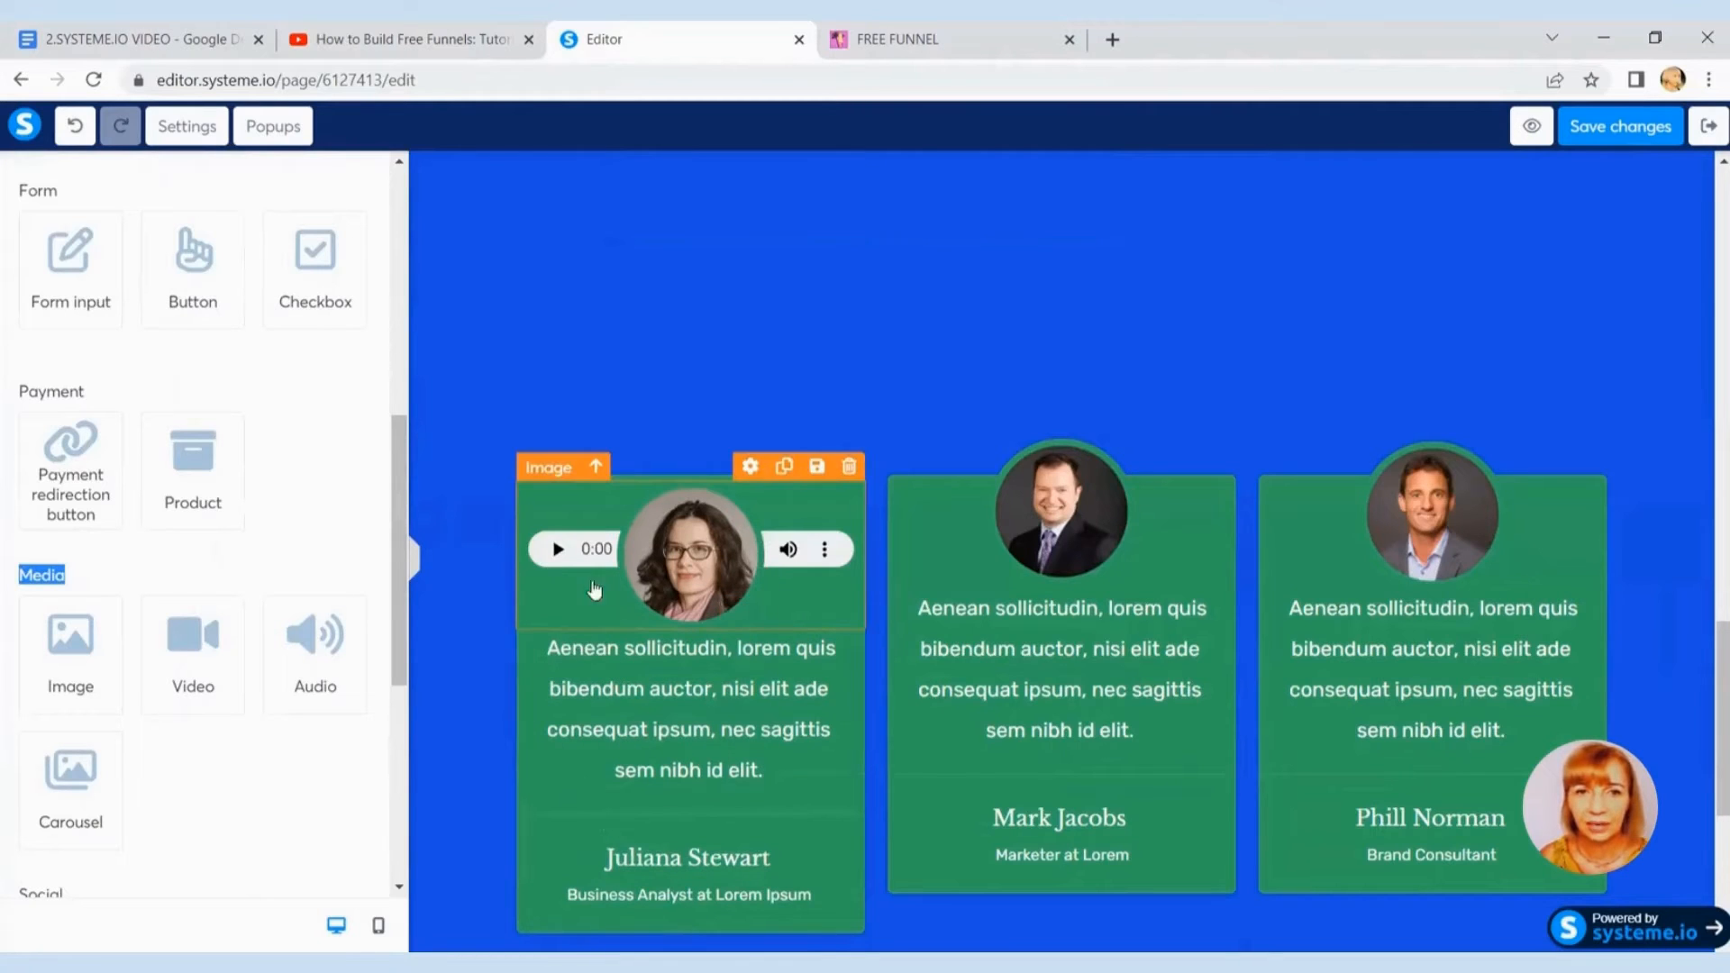
{"action": "left_click", "coordinate": [555, 556]}
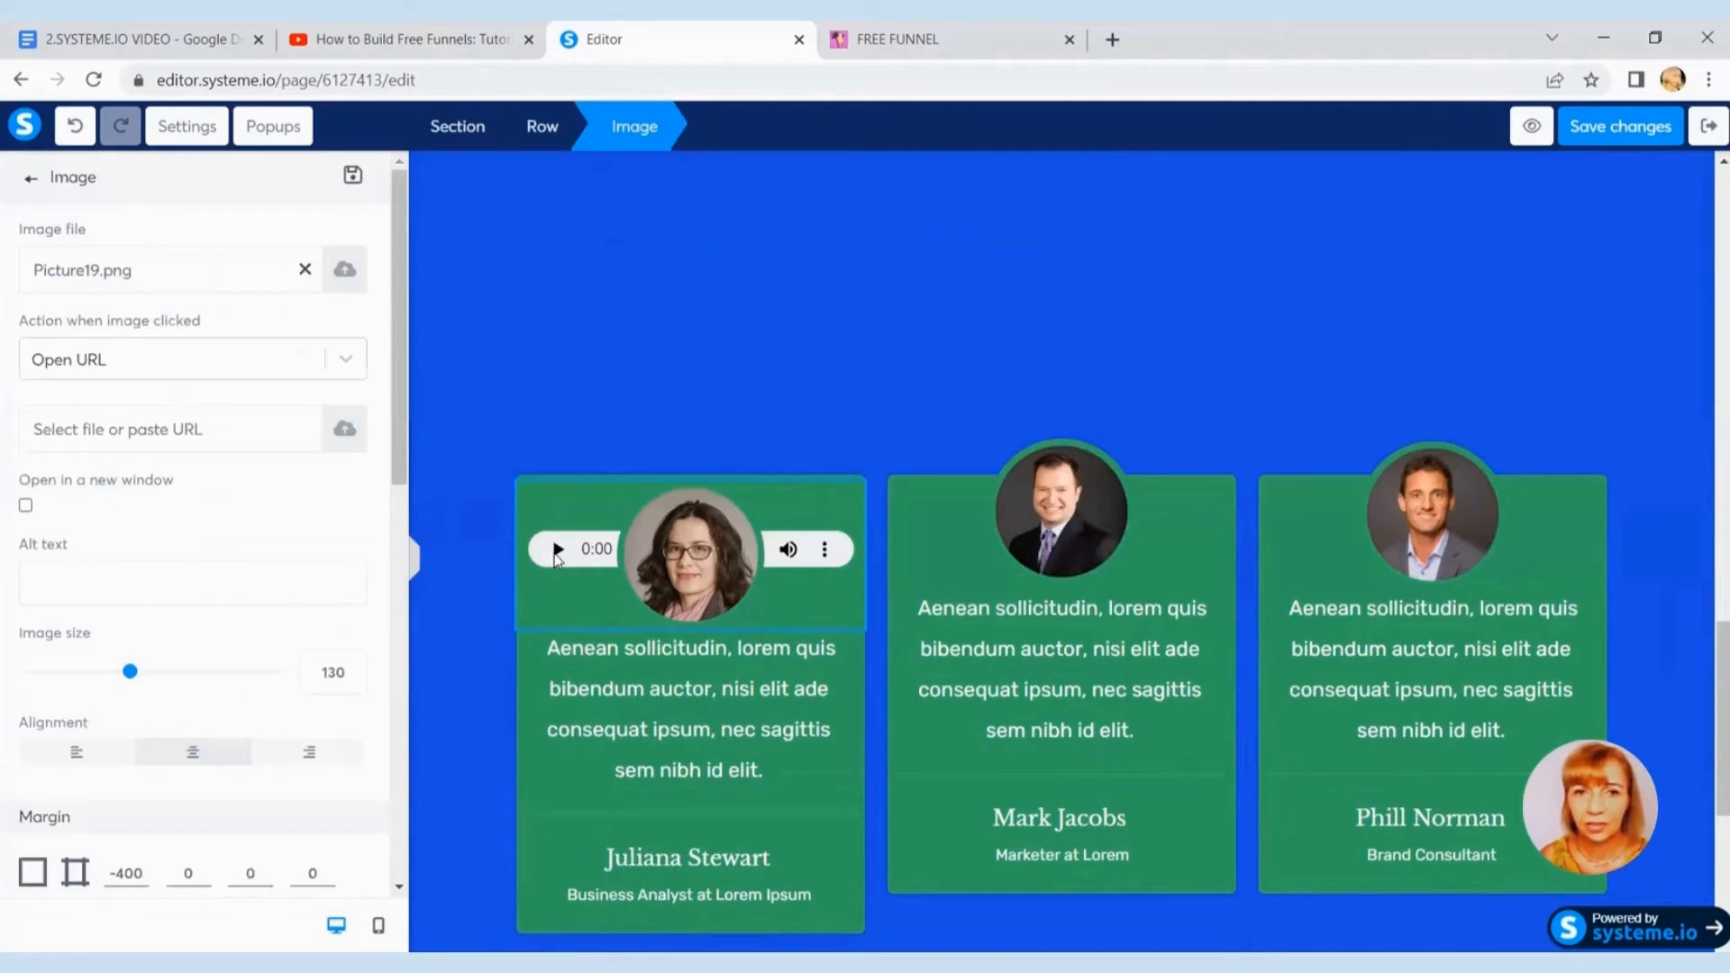
{"action": "left_click", "coordinate": [76, 126]}
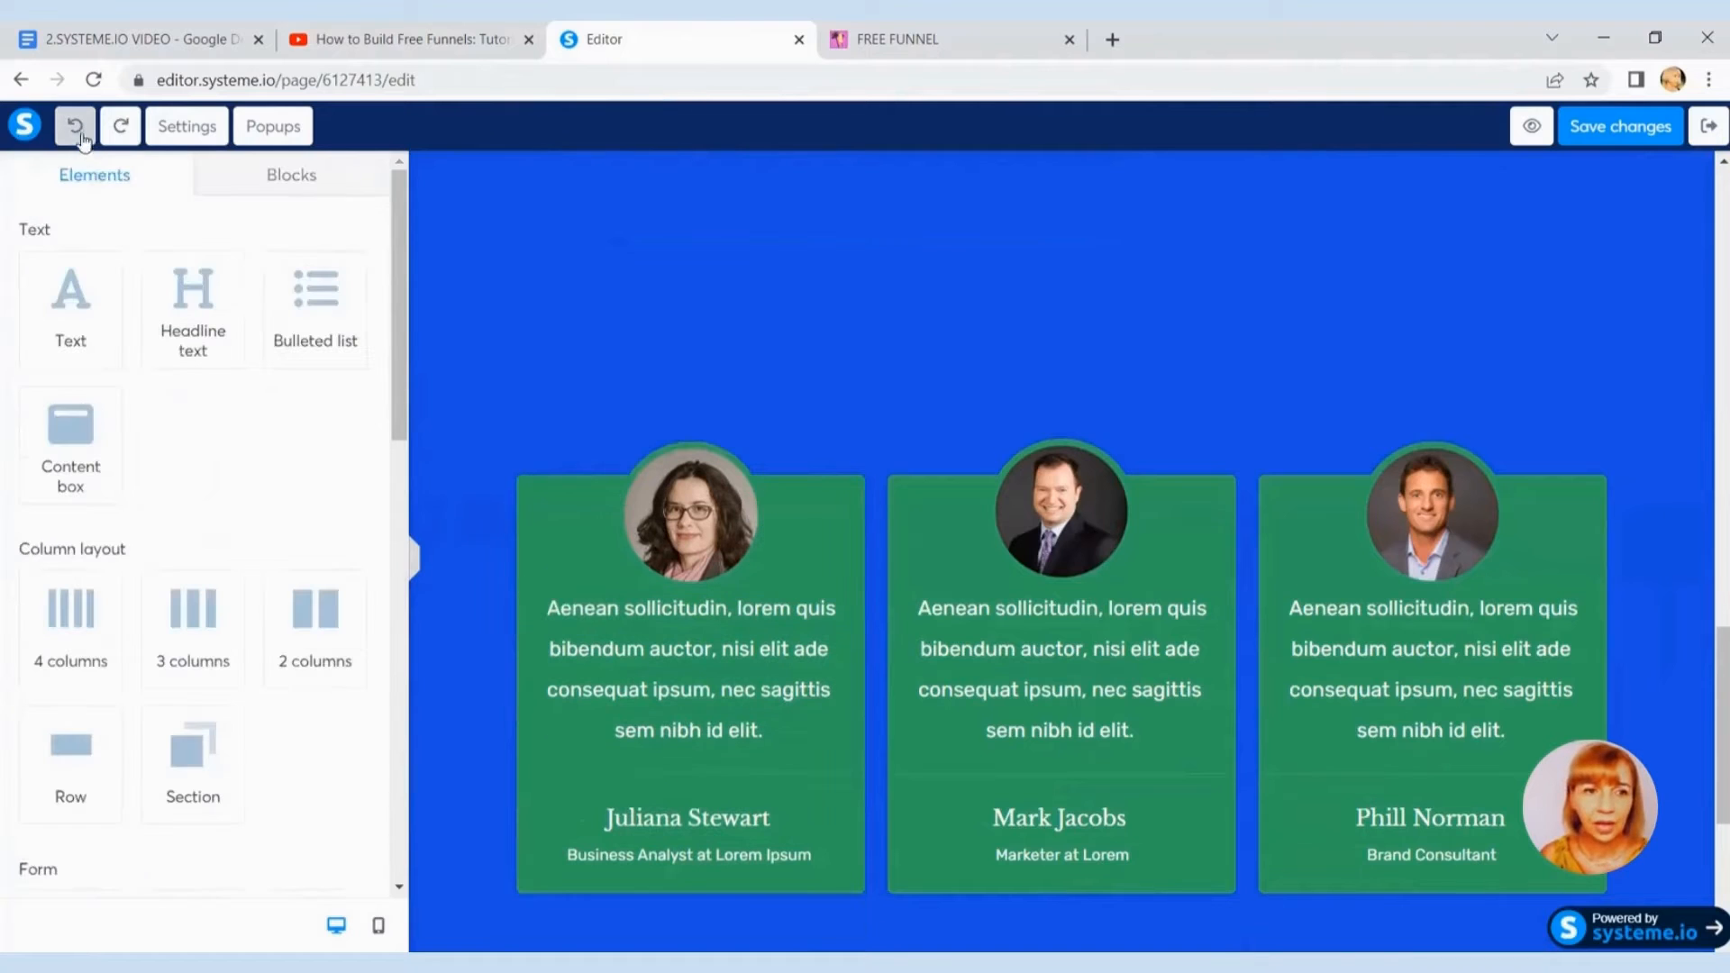
Step: Try a survey element above the last group of testimonial cards and undo the insertion
{"action": "left_click_drag", "start_coordinate": [402, 377], "coordinate": [427, 751]}
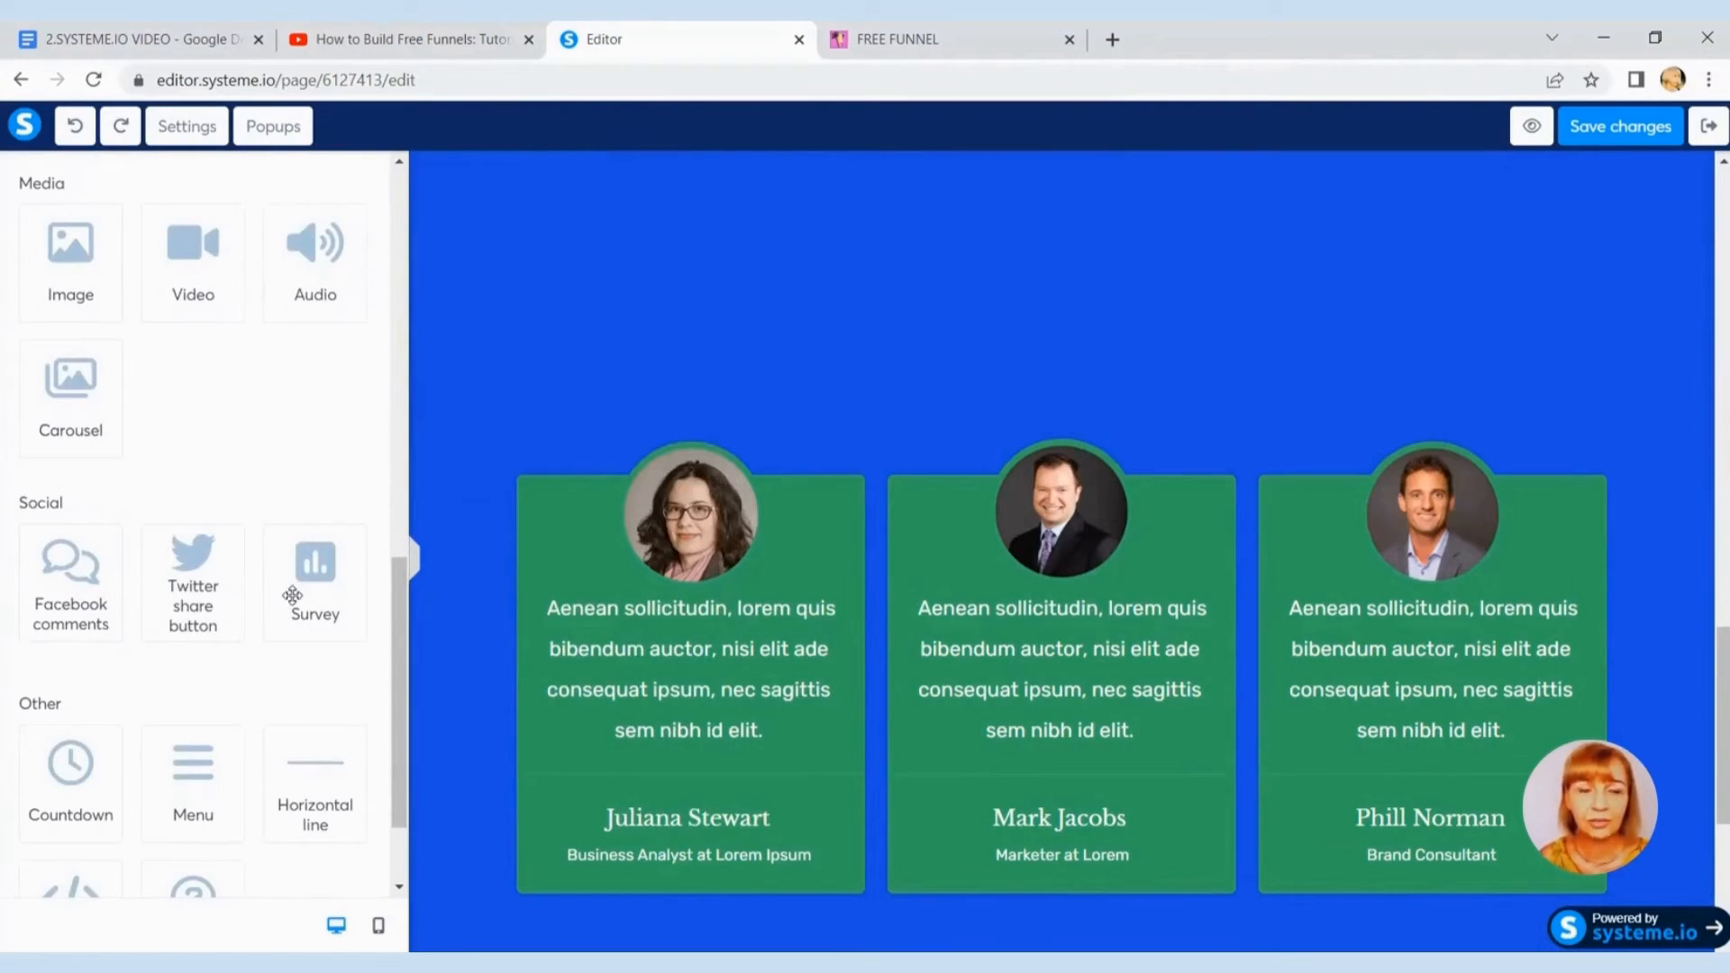
{"action": "left_click_drag", "start_coordinate": [293, 596], "coordinate": [316, 571]}
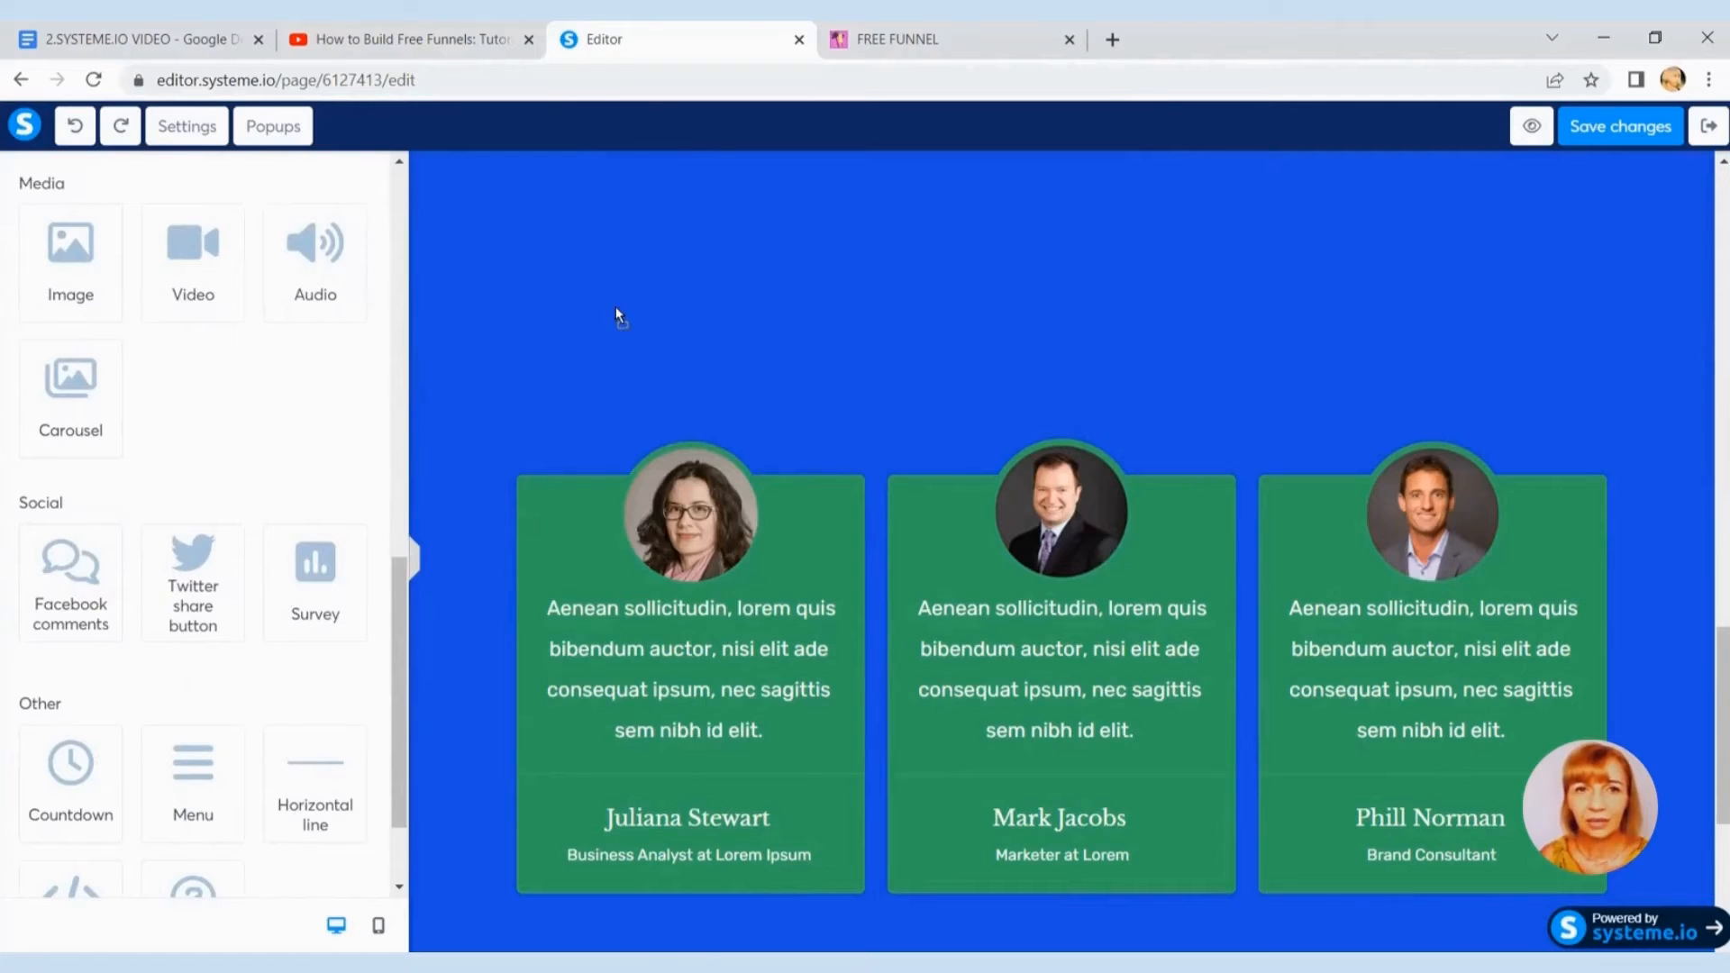
{"action": "left_click_drag", "start_coordinate": [616, 315], "coordinate": [617, 318]}
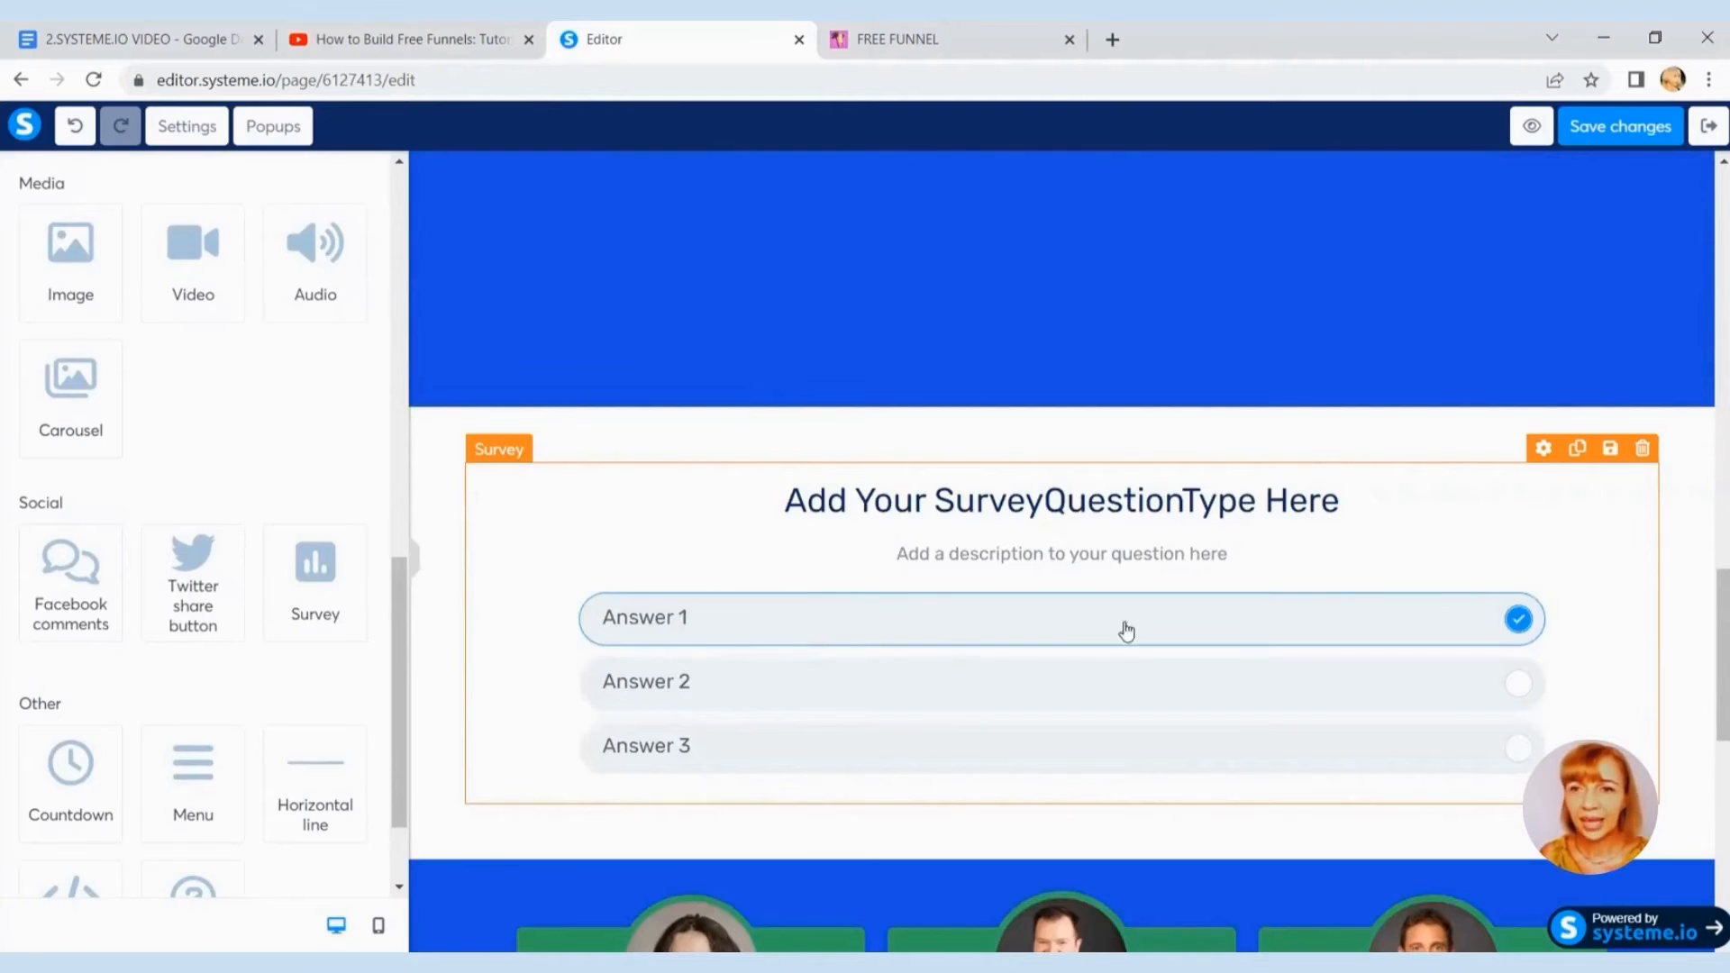
{"action": "left_click", "coordinate": [1509, 705]}
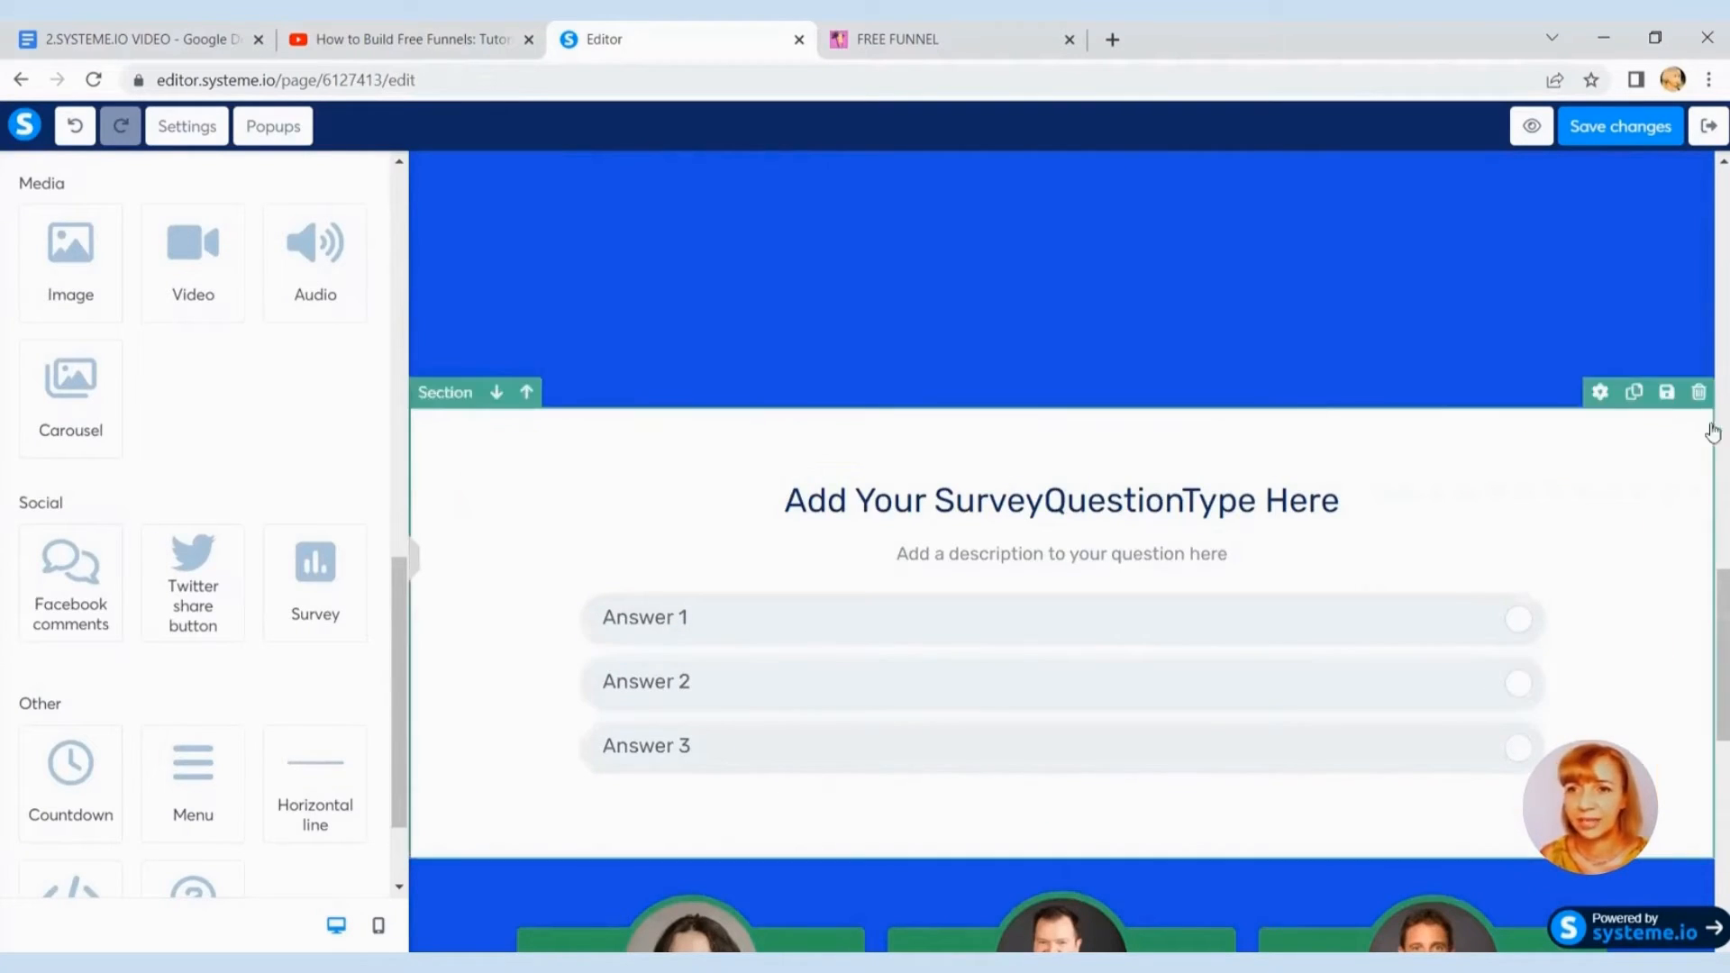
{"action": "left_click", "coordinate": [75, 127]}
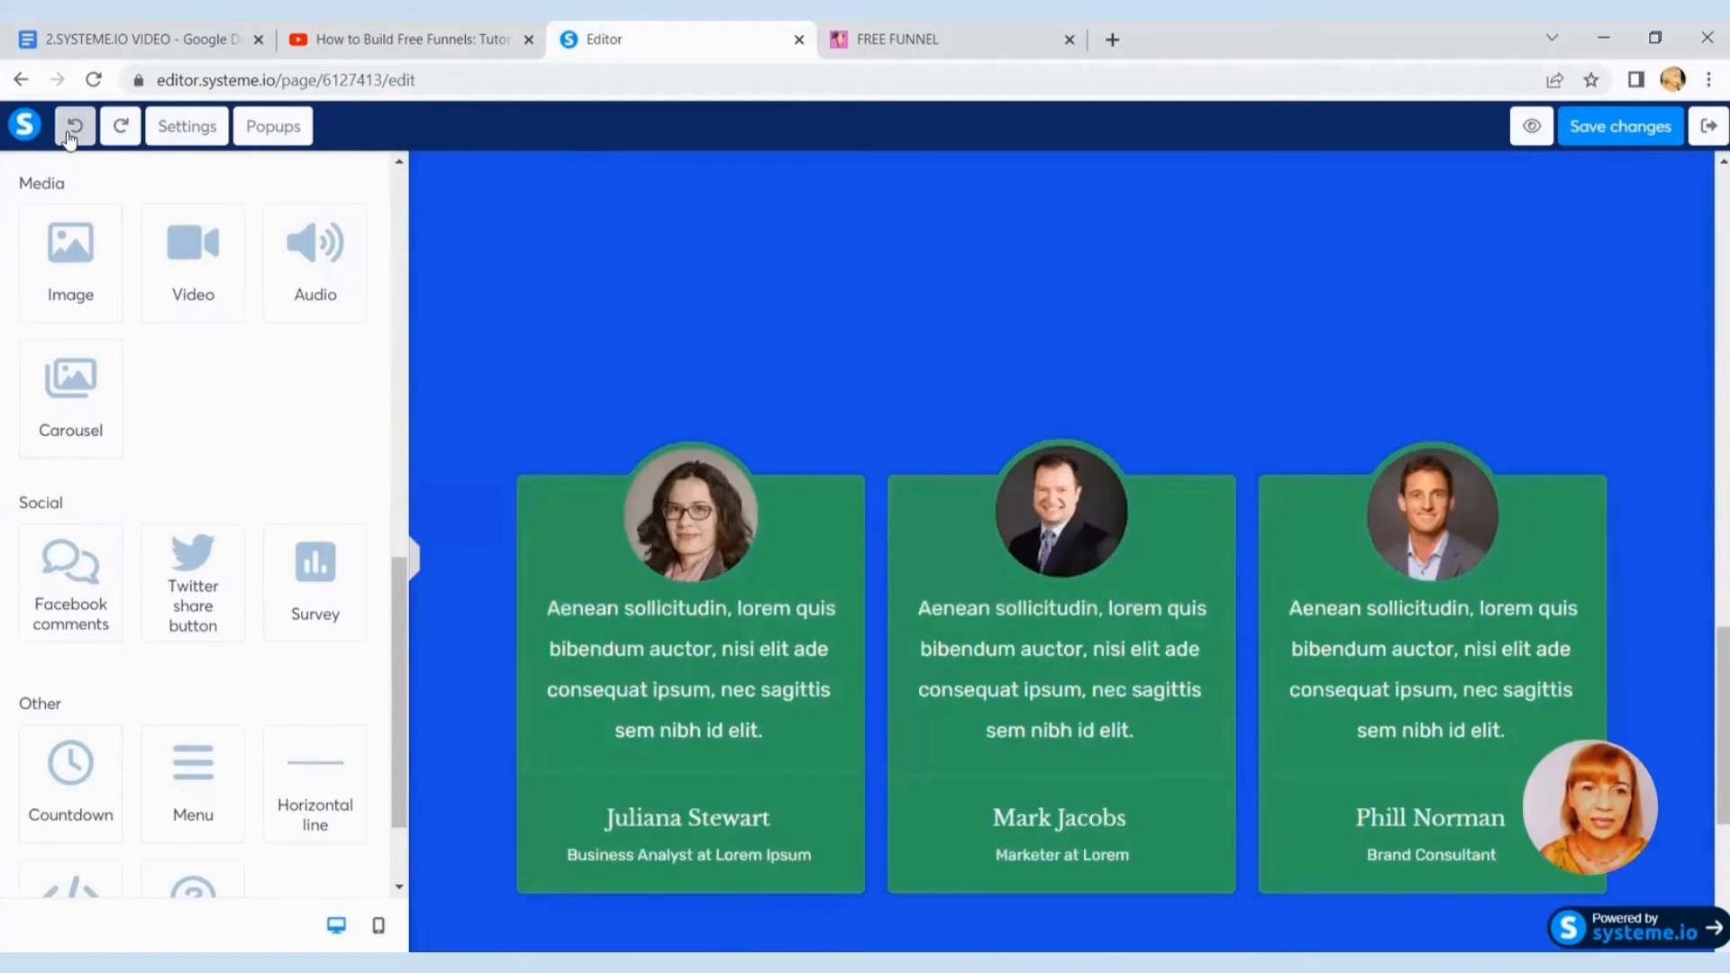
Step: Try a countdown element above the last group of testimonial cards and delete its section
{"action": "scroll", "coordinate": [347, 612], "scroll_direction": "down", "scroll_amount": 2}
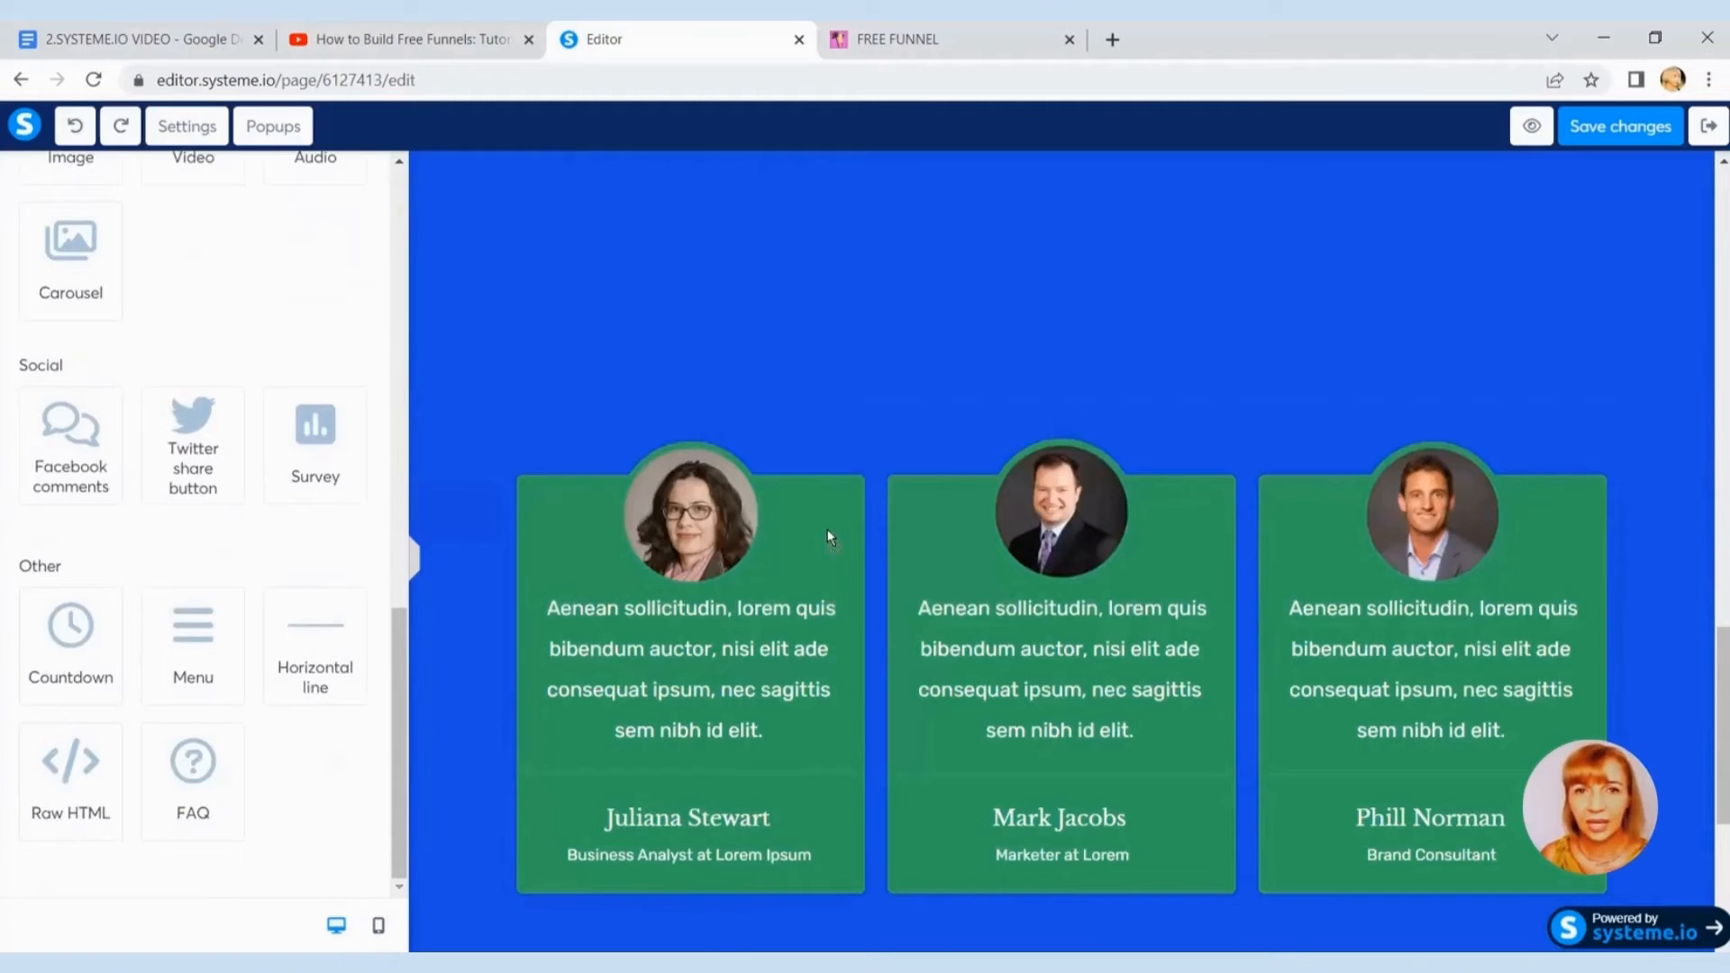
{"action": "left_click_drag", "start_coordinate": [827, 528], "coordinate": [690, 299]}
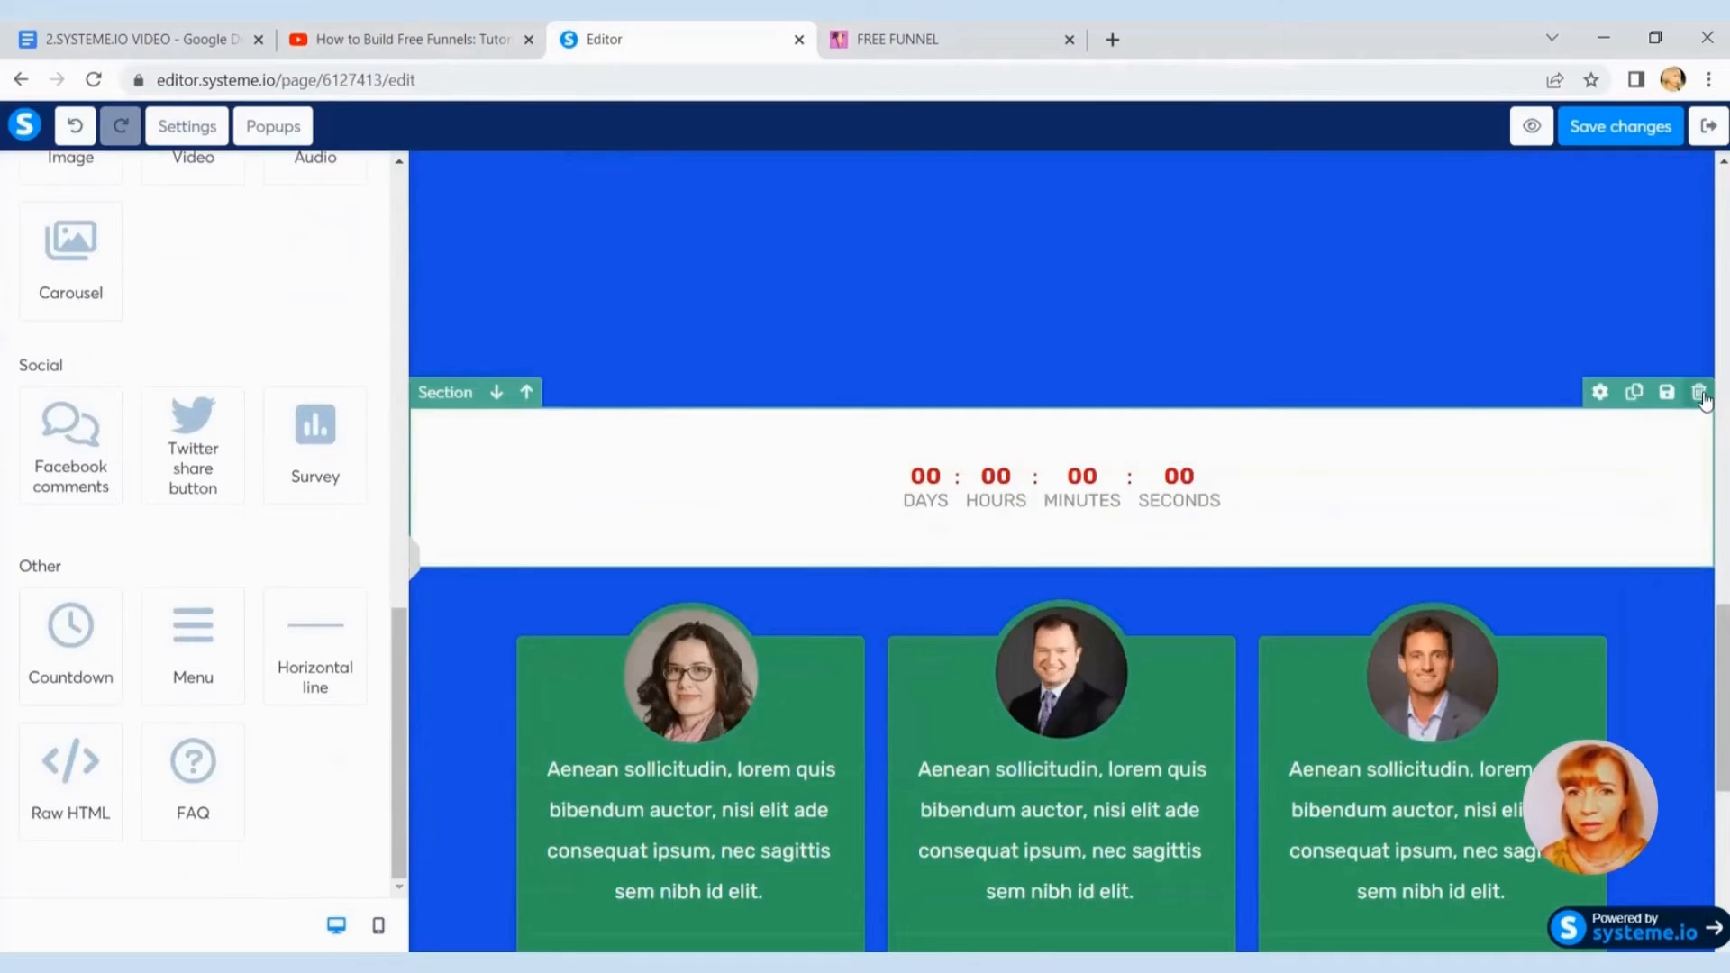
{"action": "left_click", "coordinate": [1700, 394]}
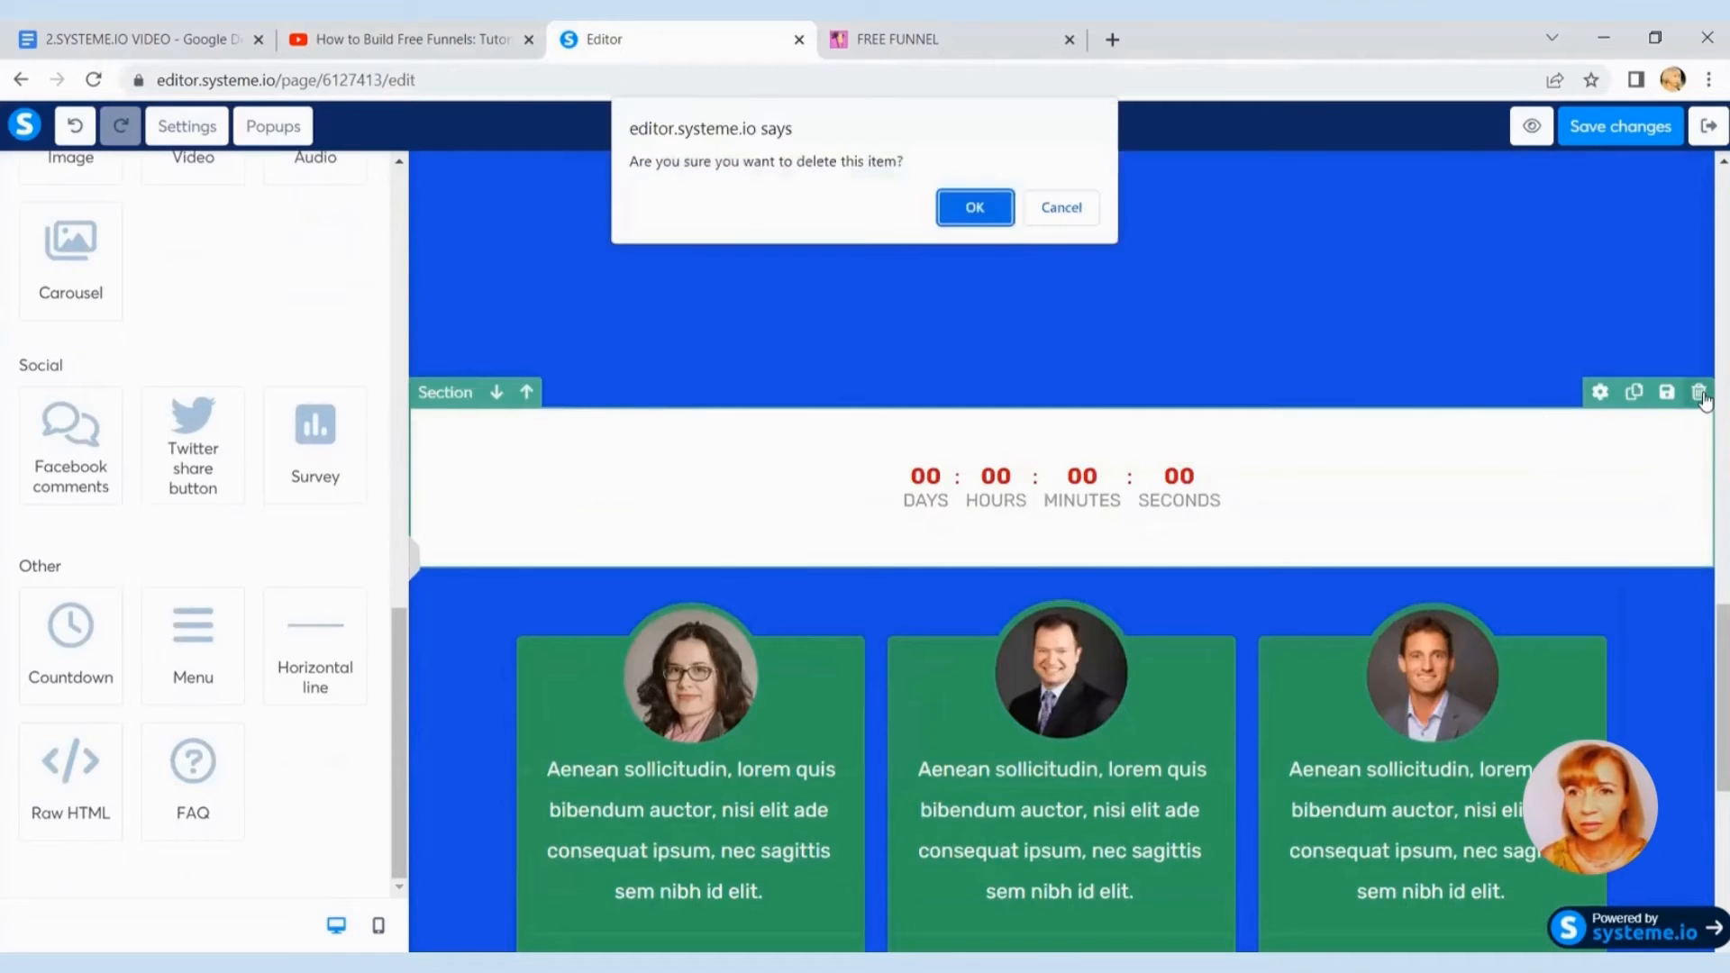
{"action": "left_click", "coordinate": [971, 217]}
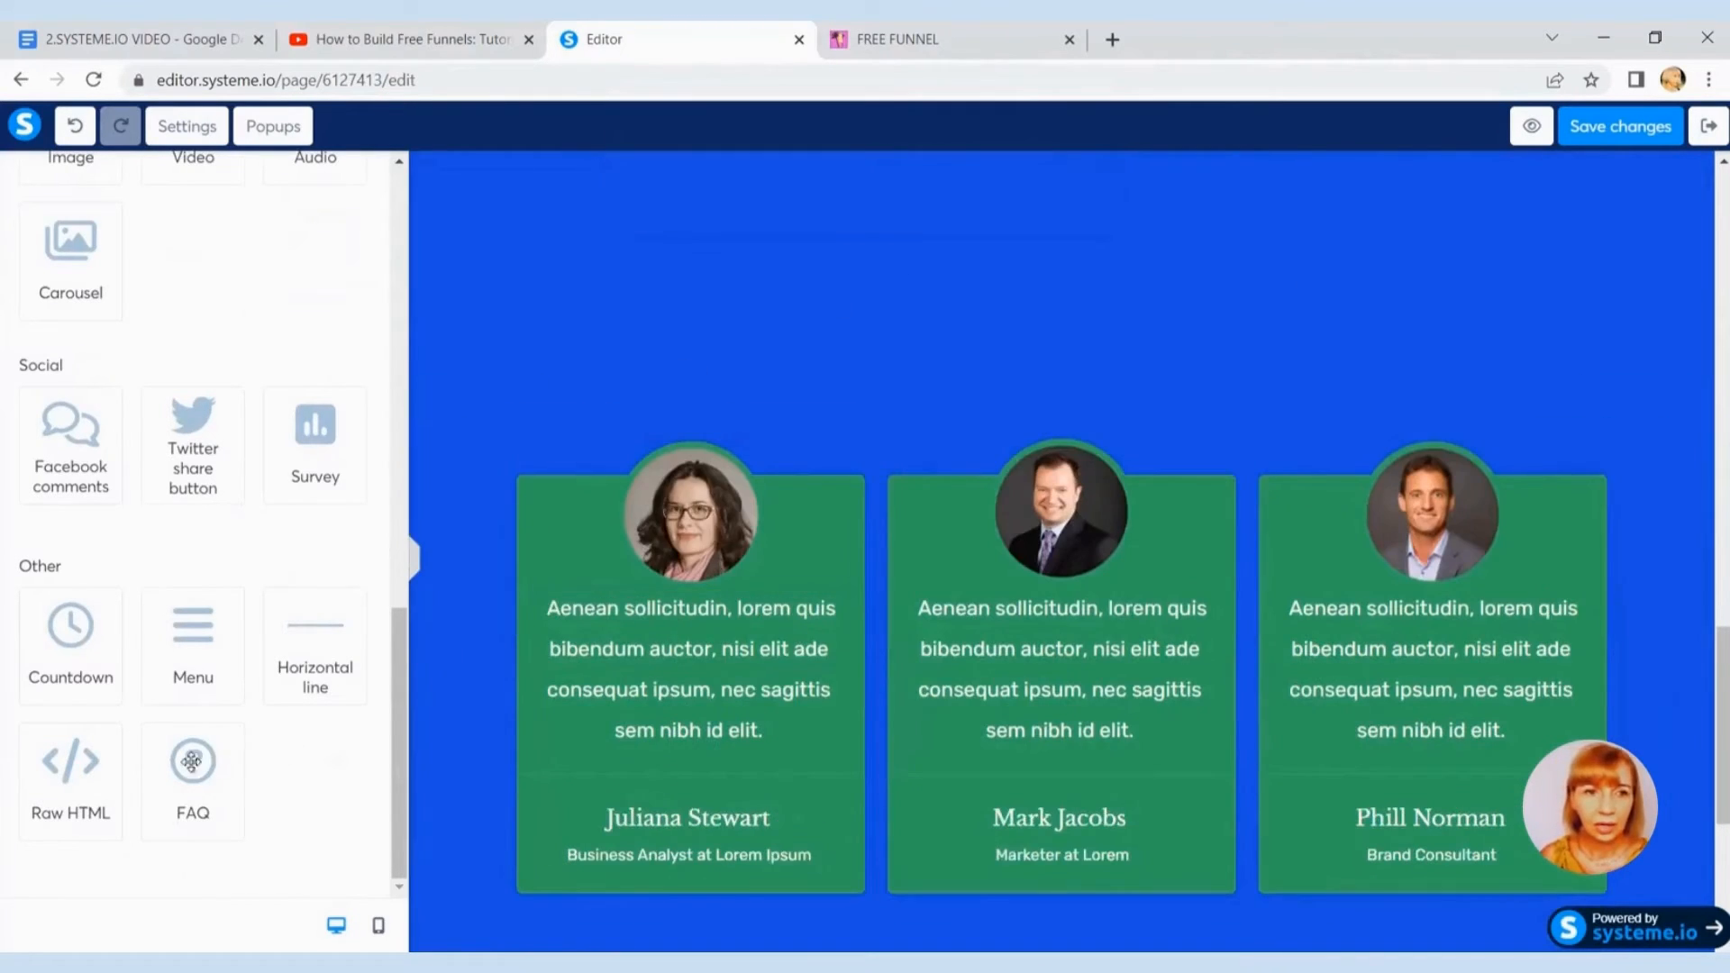
Step: Try a menu element above the last group of testimonial cards and delete its section
{"action": "left_click_drag", "start_coordinate": [175, 729], "coordinate": [225, 656]}
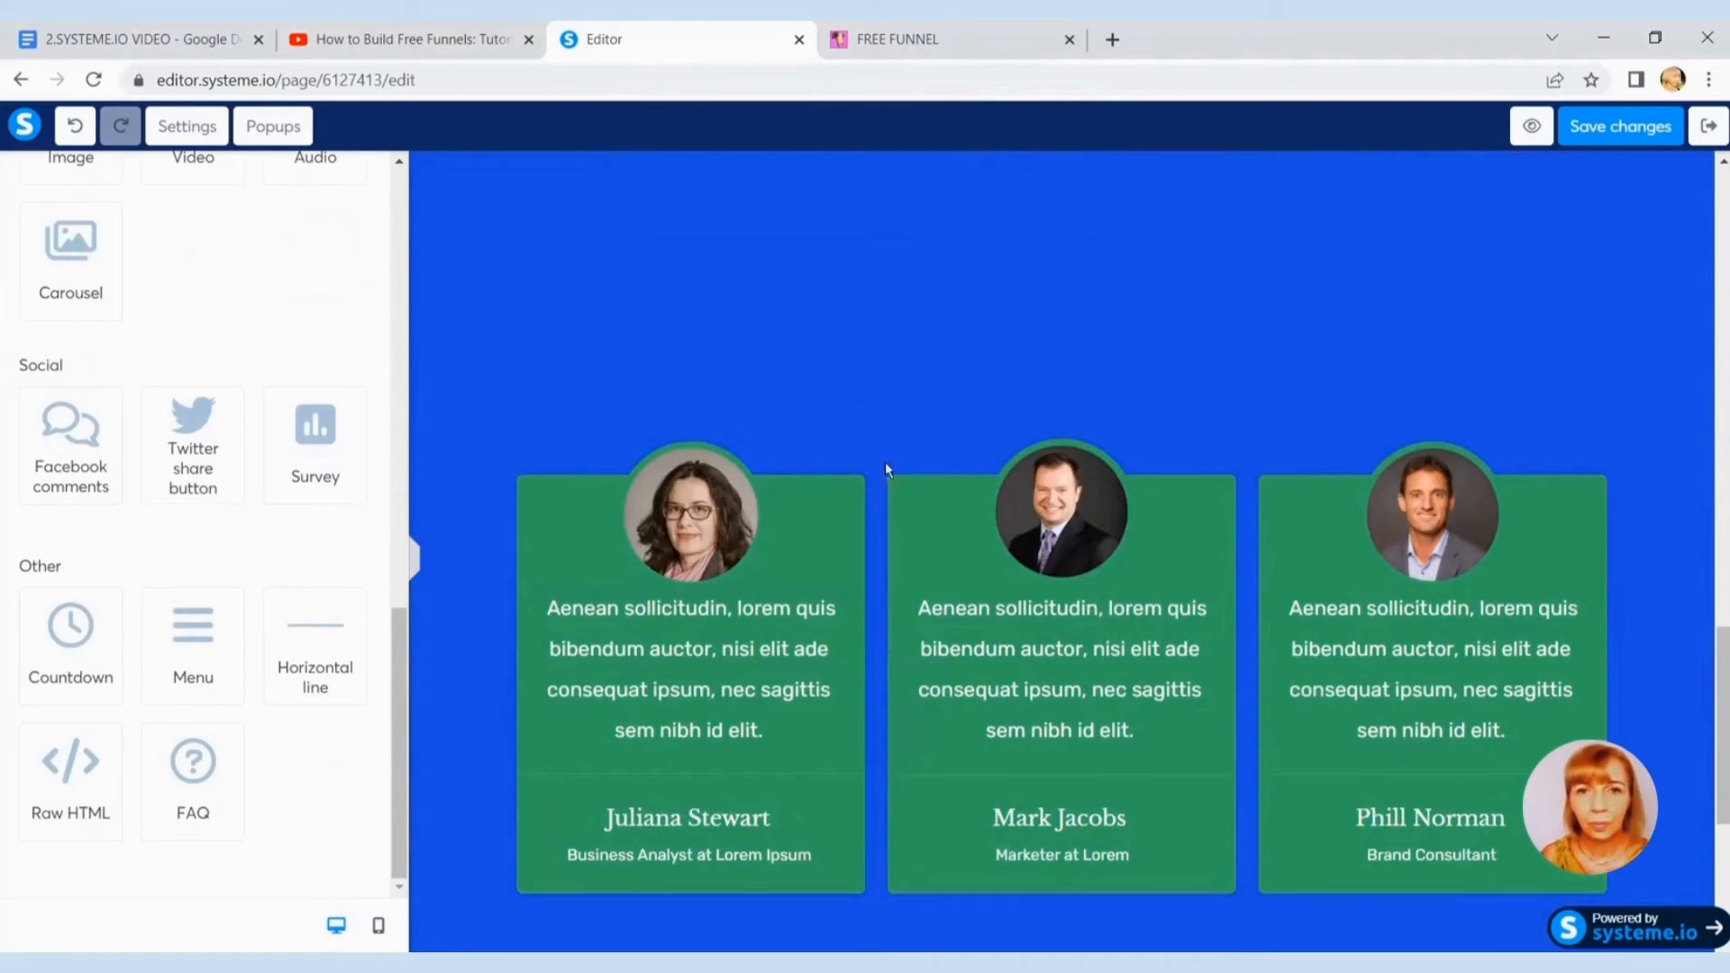
{"action": "left_click_drag", "start_coordinate": [885, 462], "coordinate": [880, 343]}
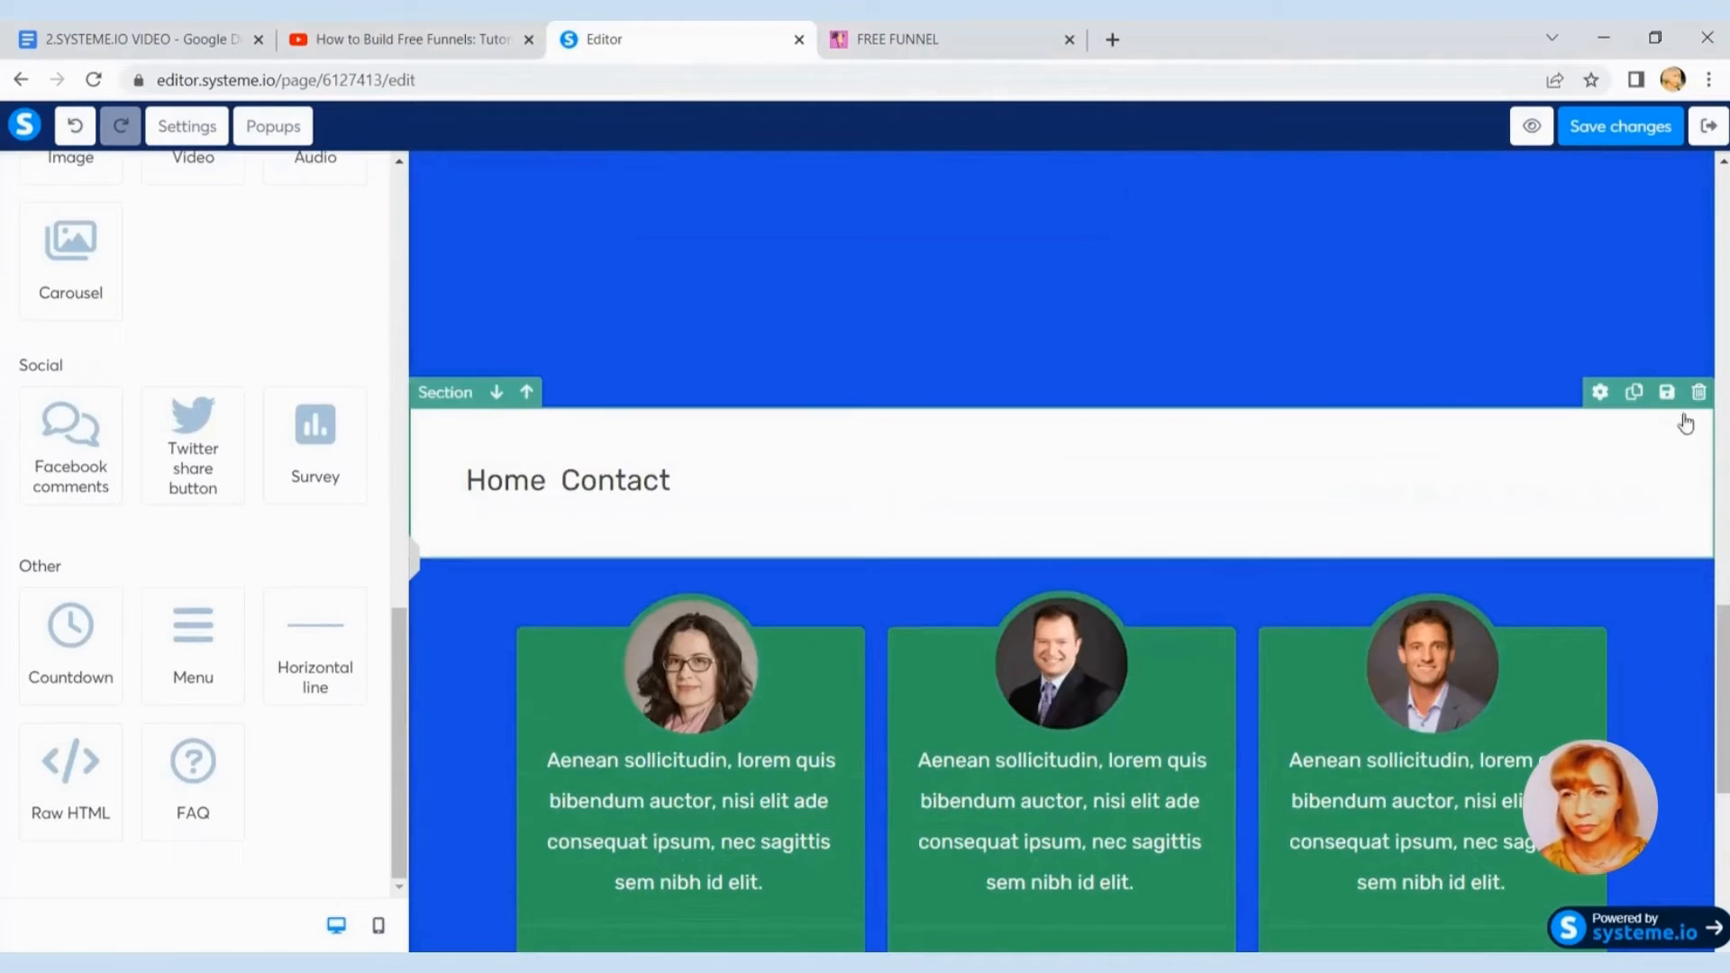
{"action": "left_click", "coordinate": [1699, 393]}
{"action": "left_click", "coordinate": [960, 213]}
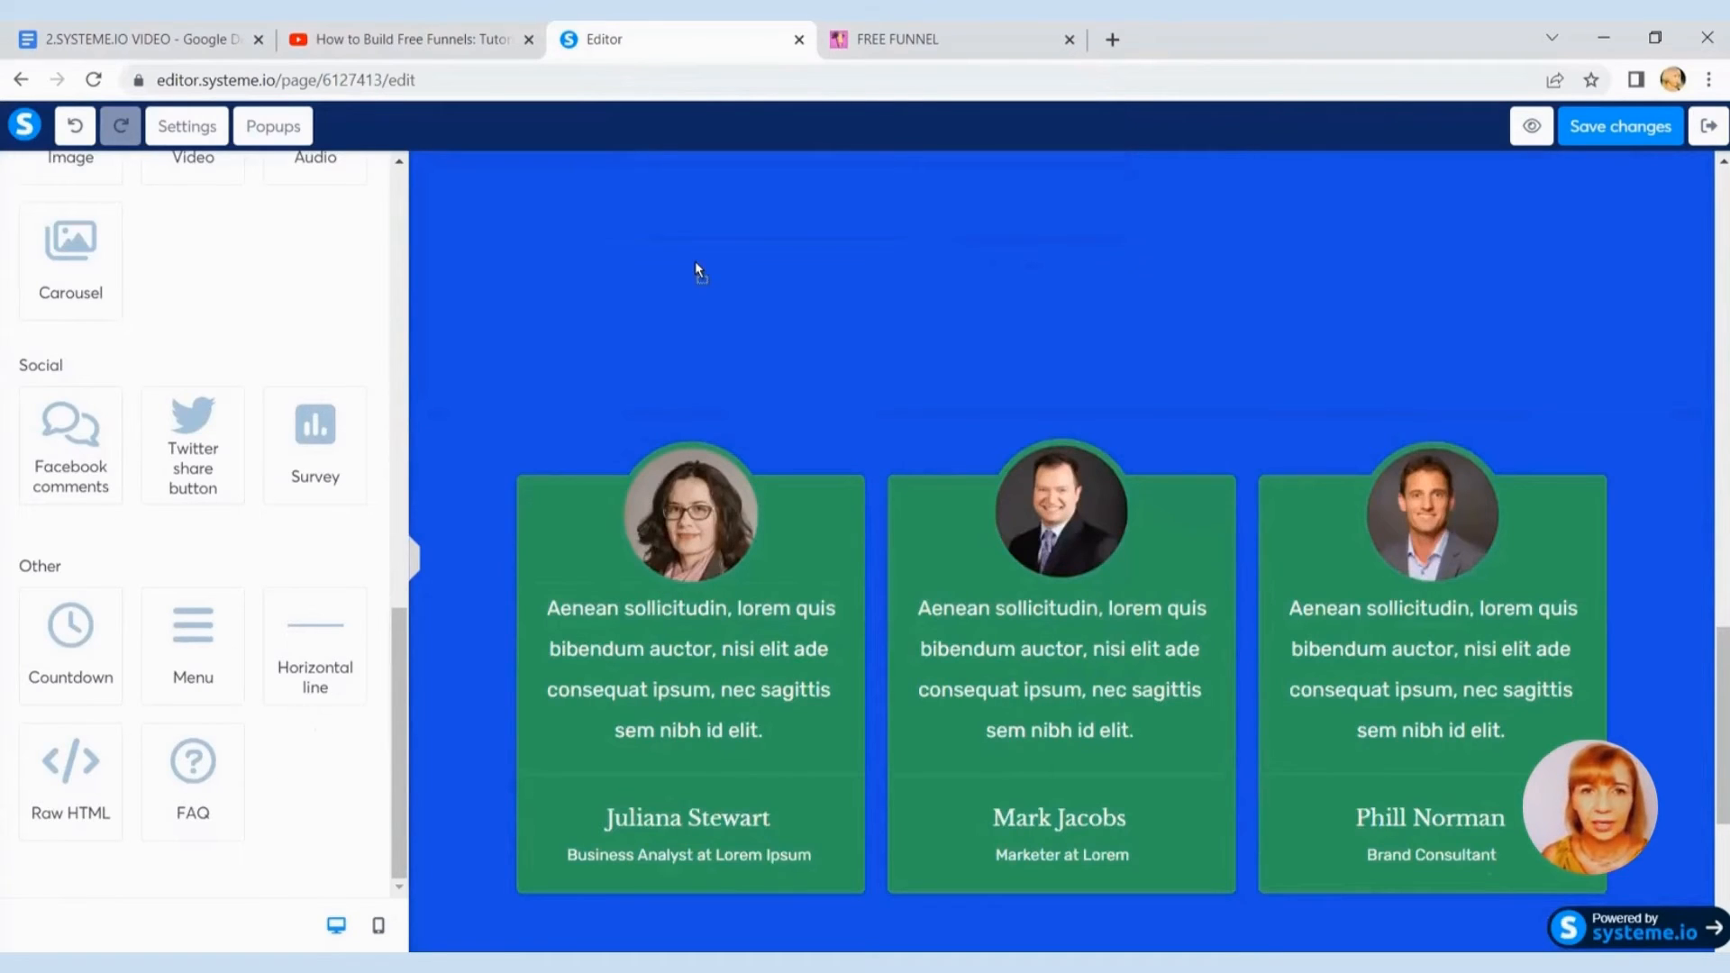
Step: Try an FAQ element above the last group of testimonial cards and delete its section
{"action": "left_click_drag", "start_coordinate": [694, 261], "coordinate": [699, 263]}
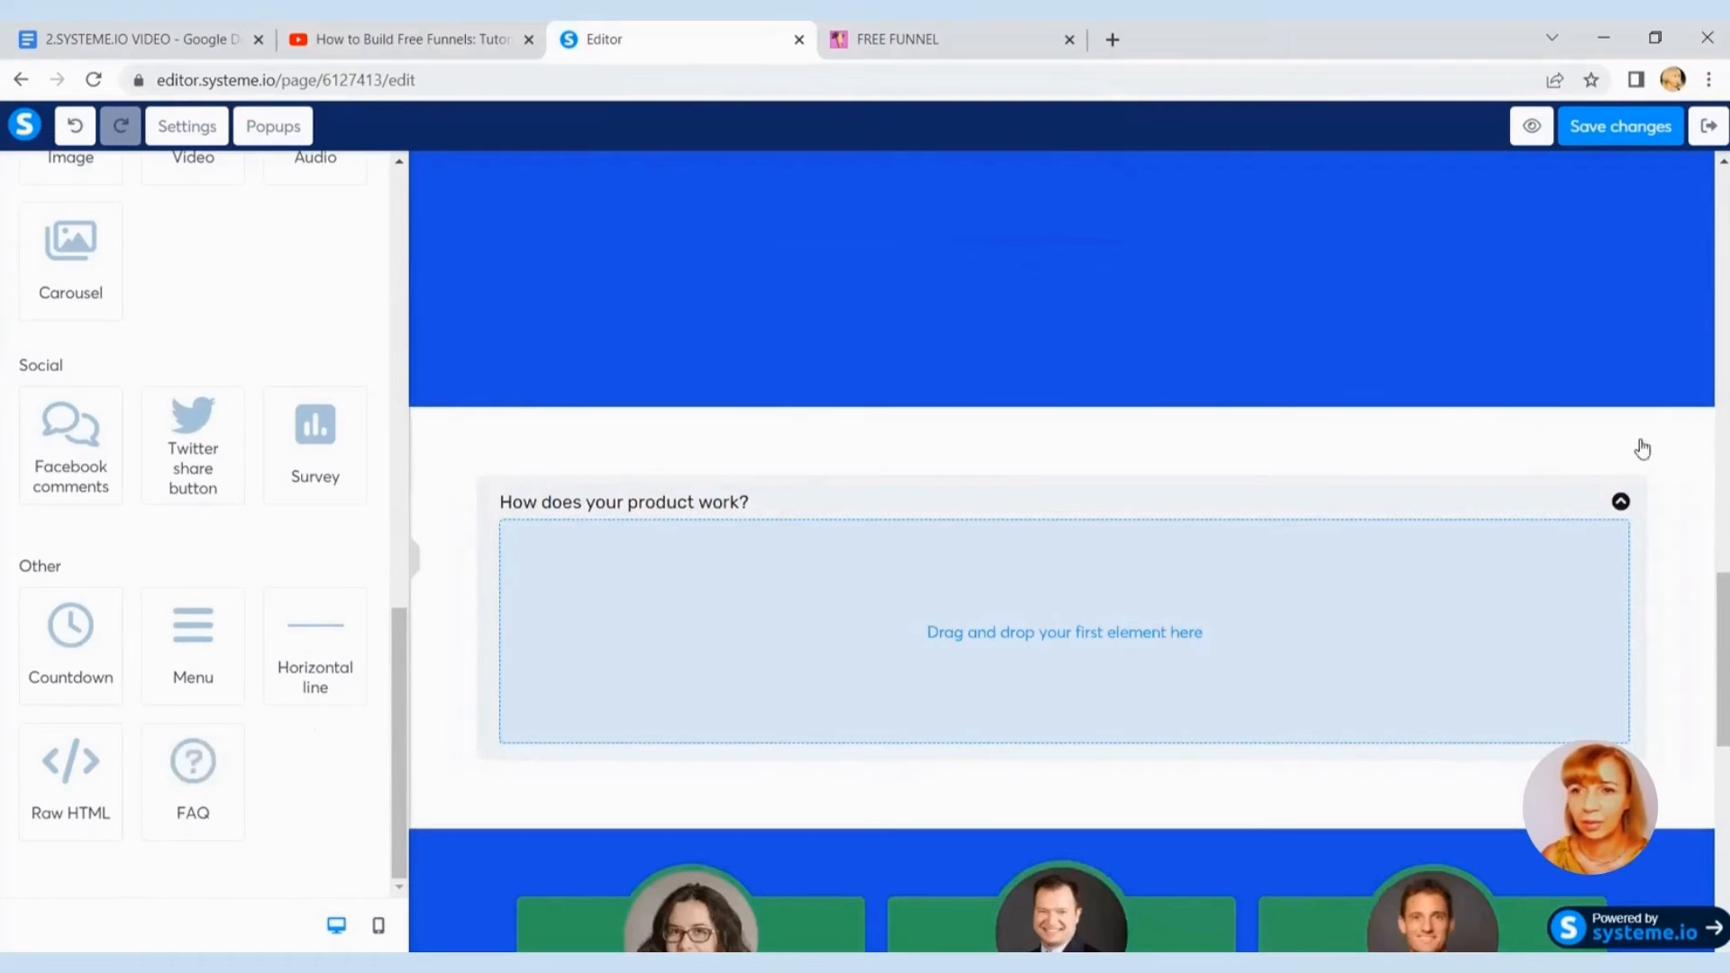
{"action": "left_click", "coordinate": [1699, 392]}
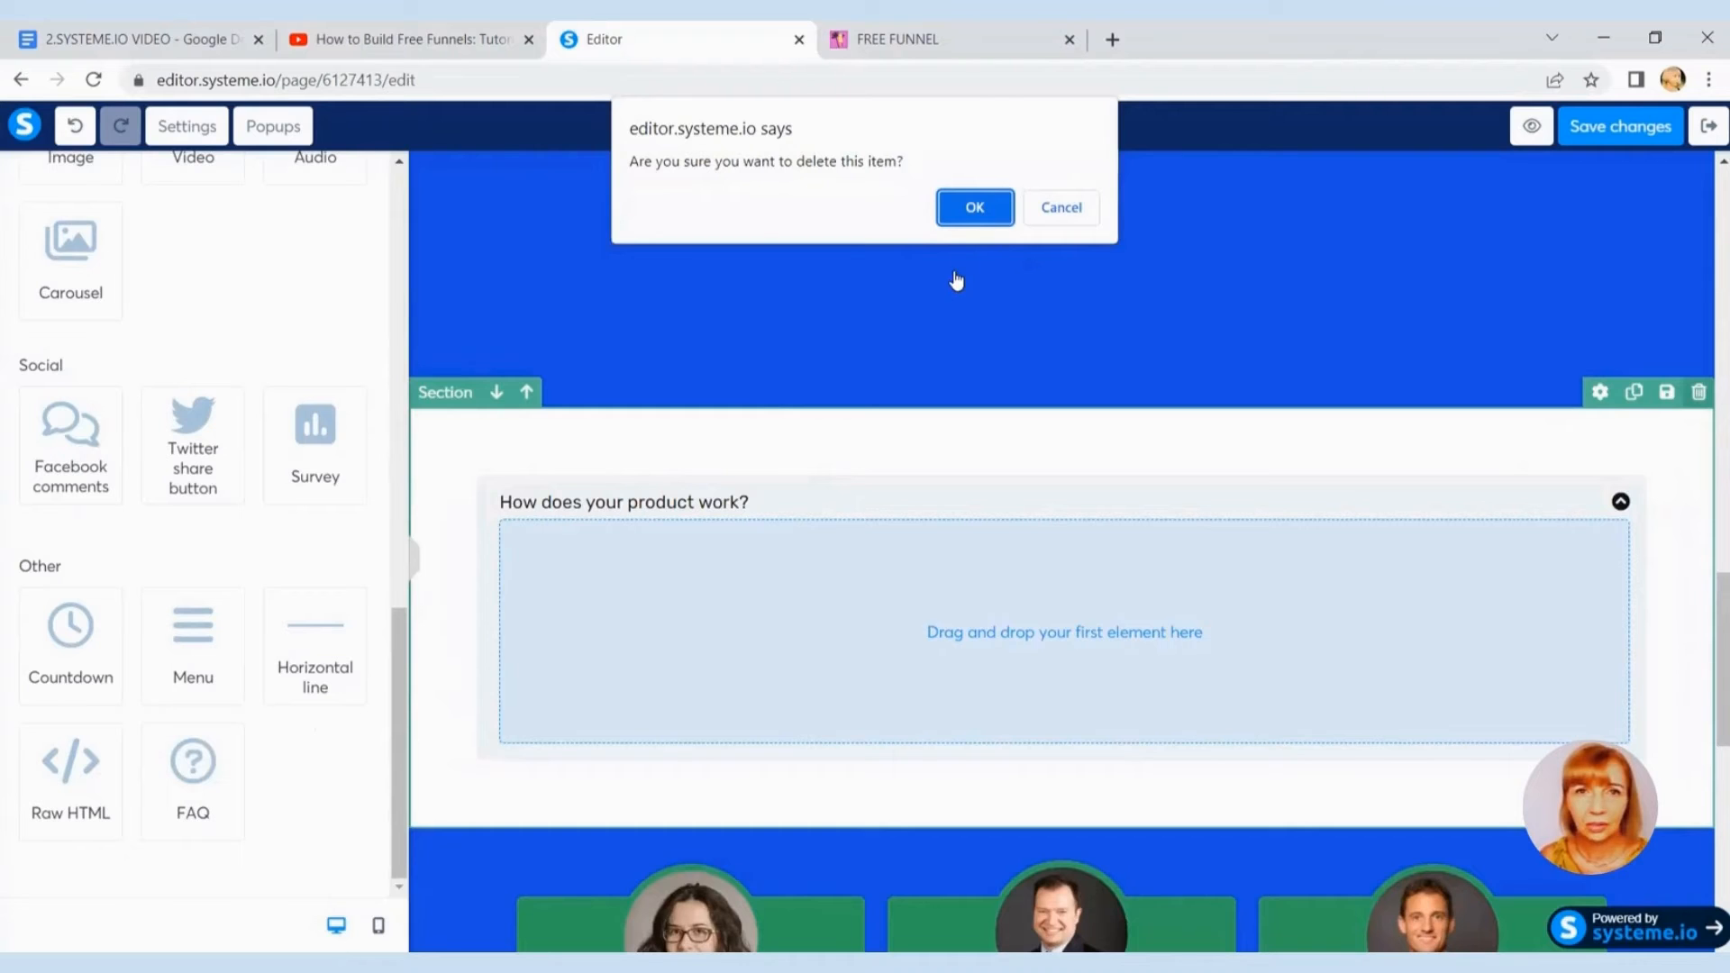
{"action": "left_click", "coordinate": [979, 208]}
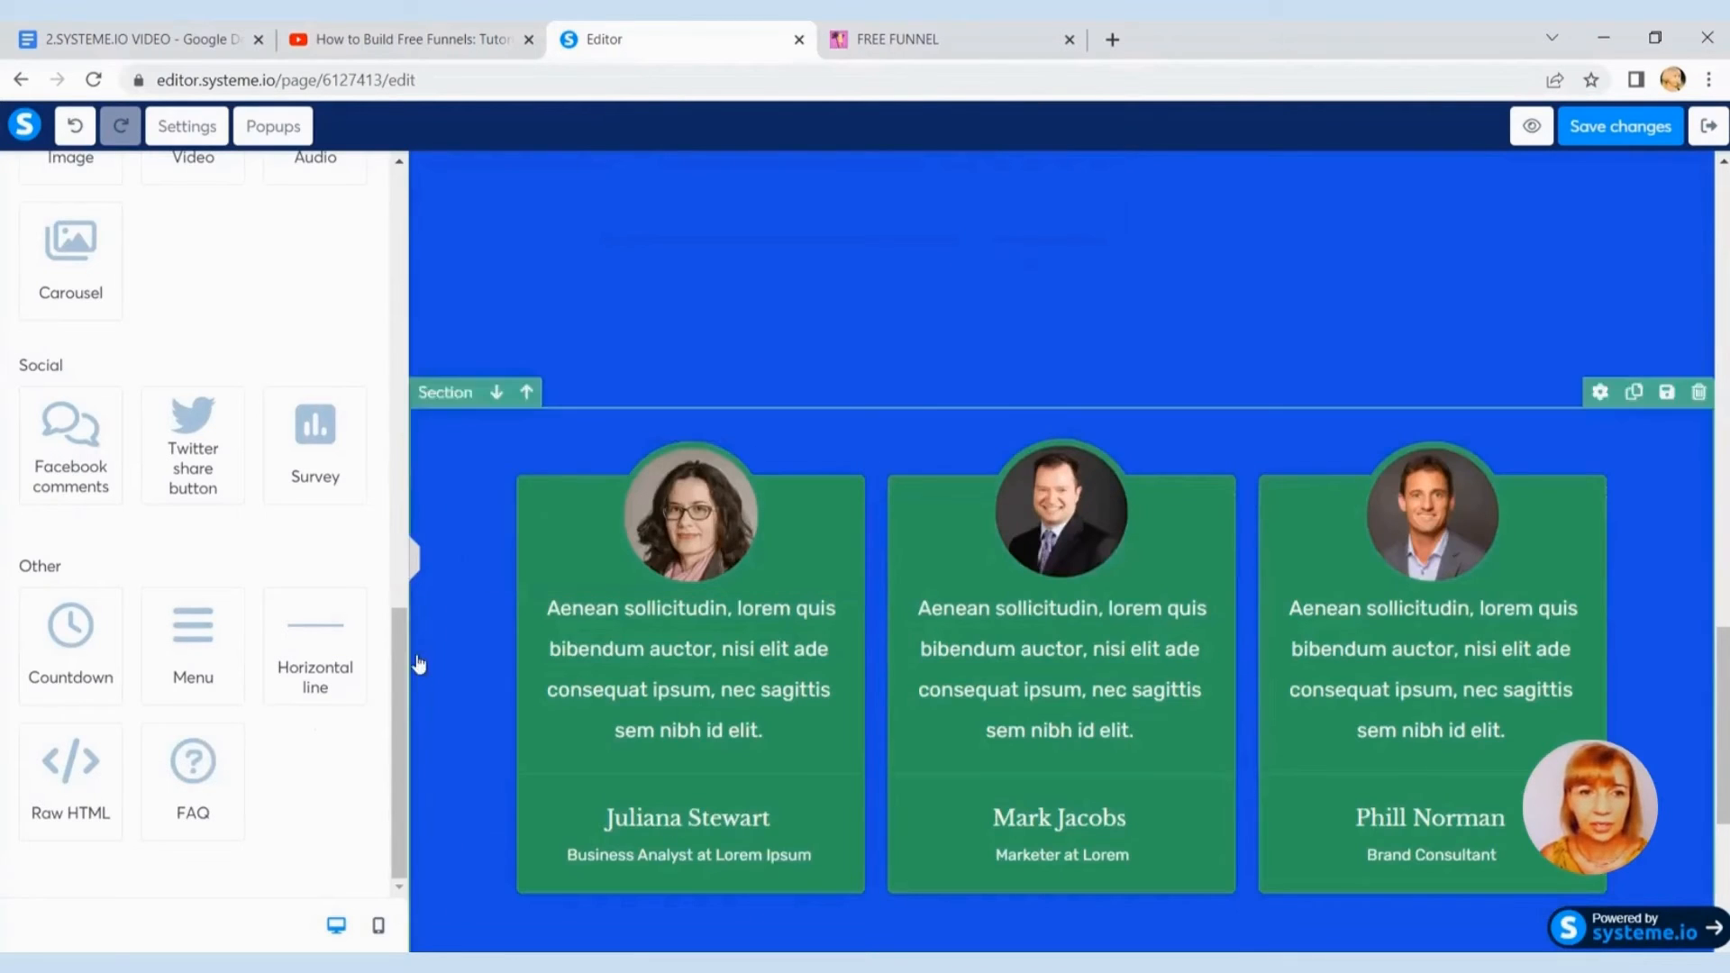
Step: Look through the full list of elements, the block categories and the personally saved blocks
{"action": "left_click_drag", "start_coordinate": [390, 685], "coordinate": [429, 213]}
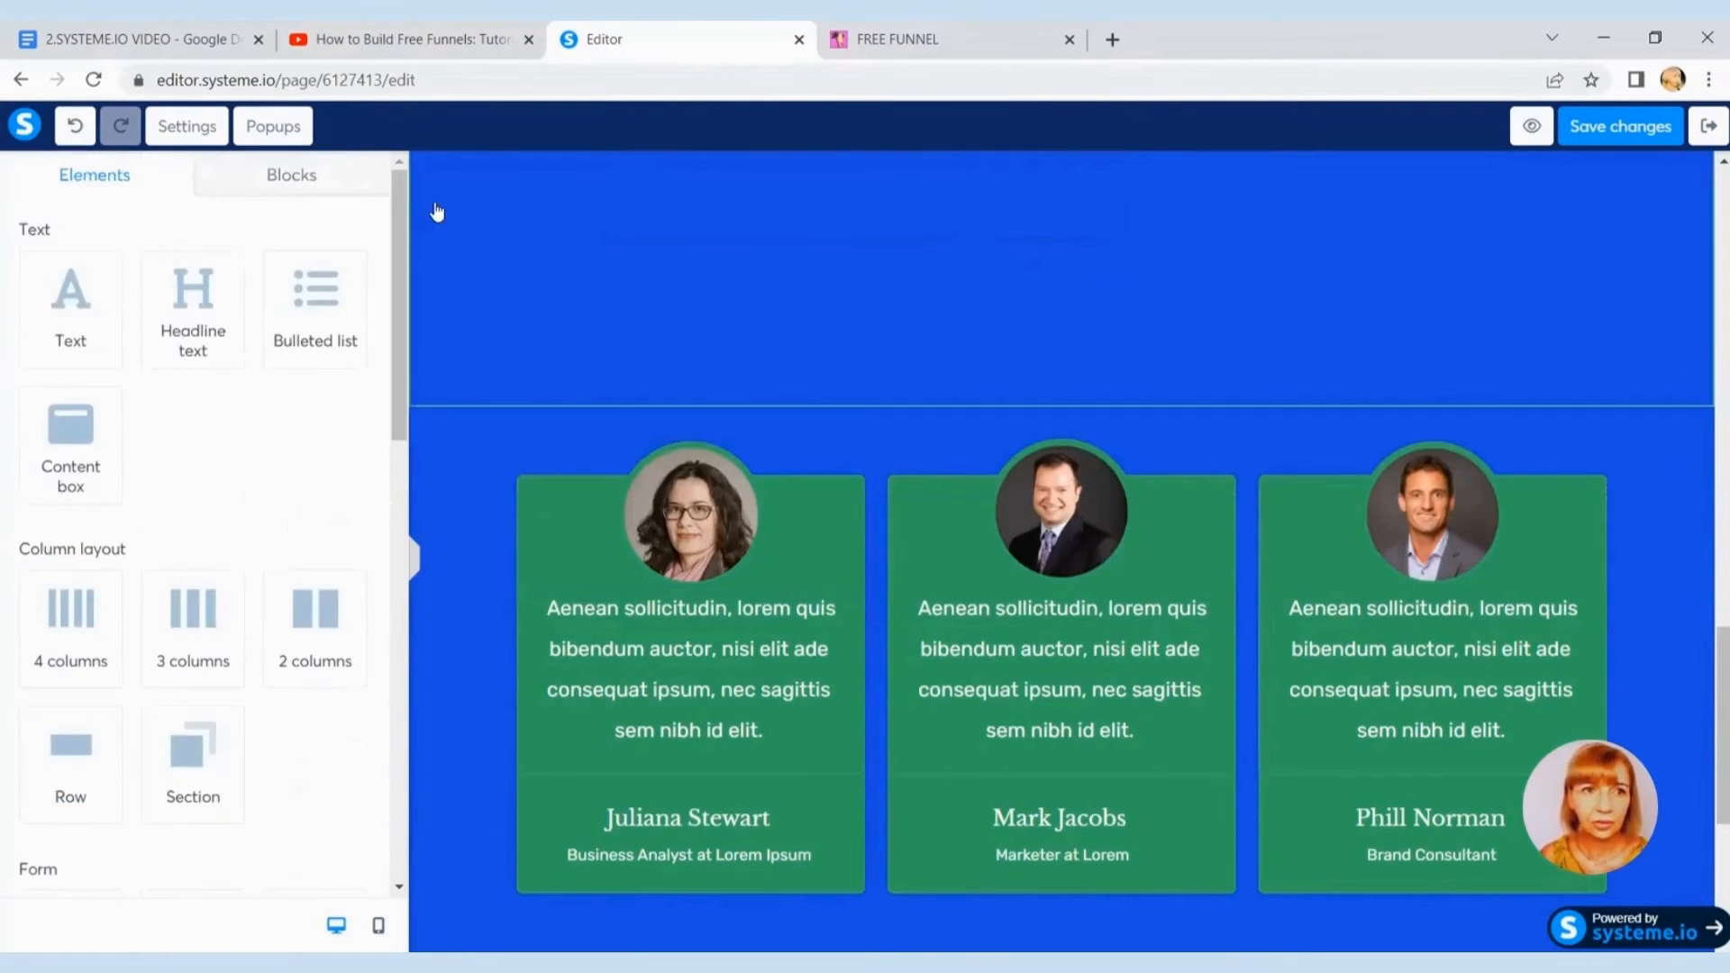
{"action": "left_click_drag", "start_coordinate": [391, 295], "coordinate": [447, 863]}
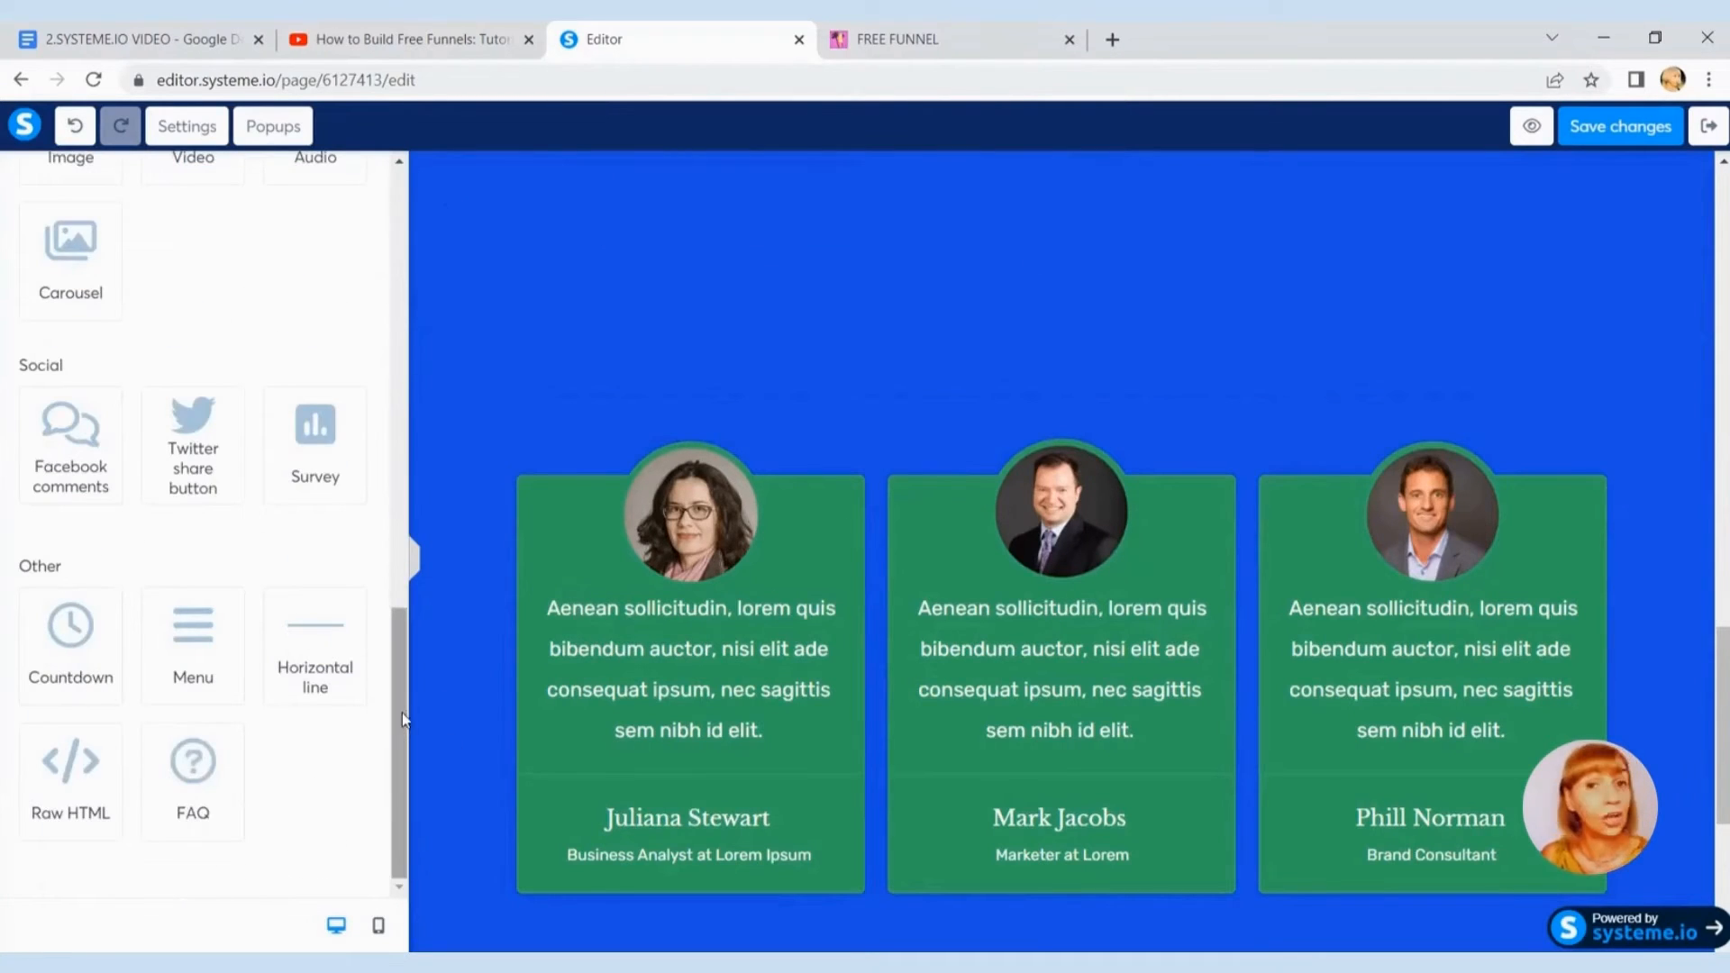
{"action": "left_click_drag", "start_coordinate": [397, 629], "coordinate": [397, 180]}
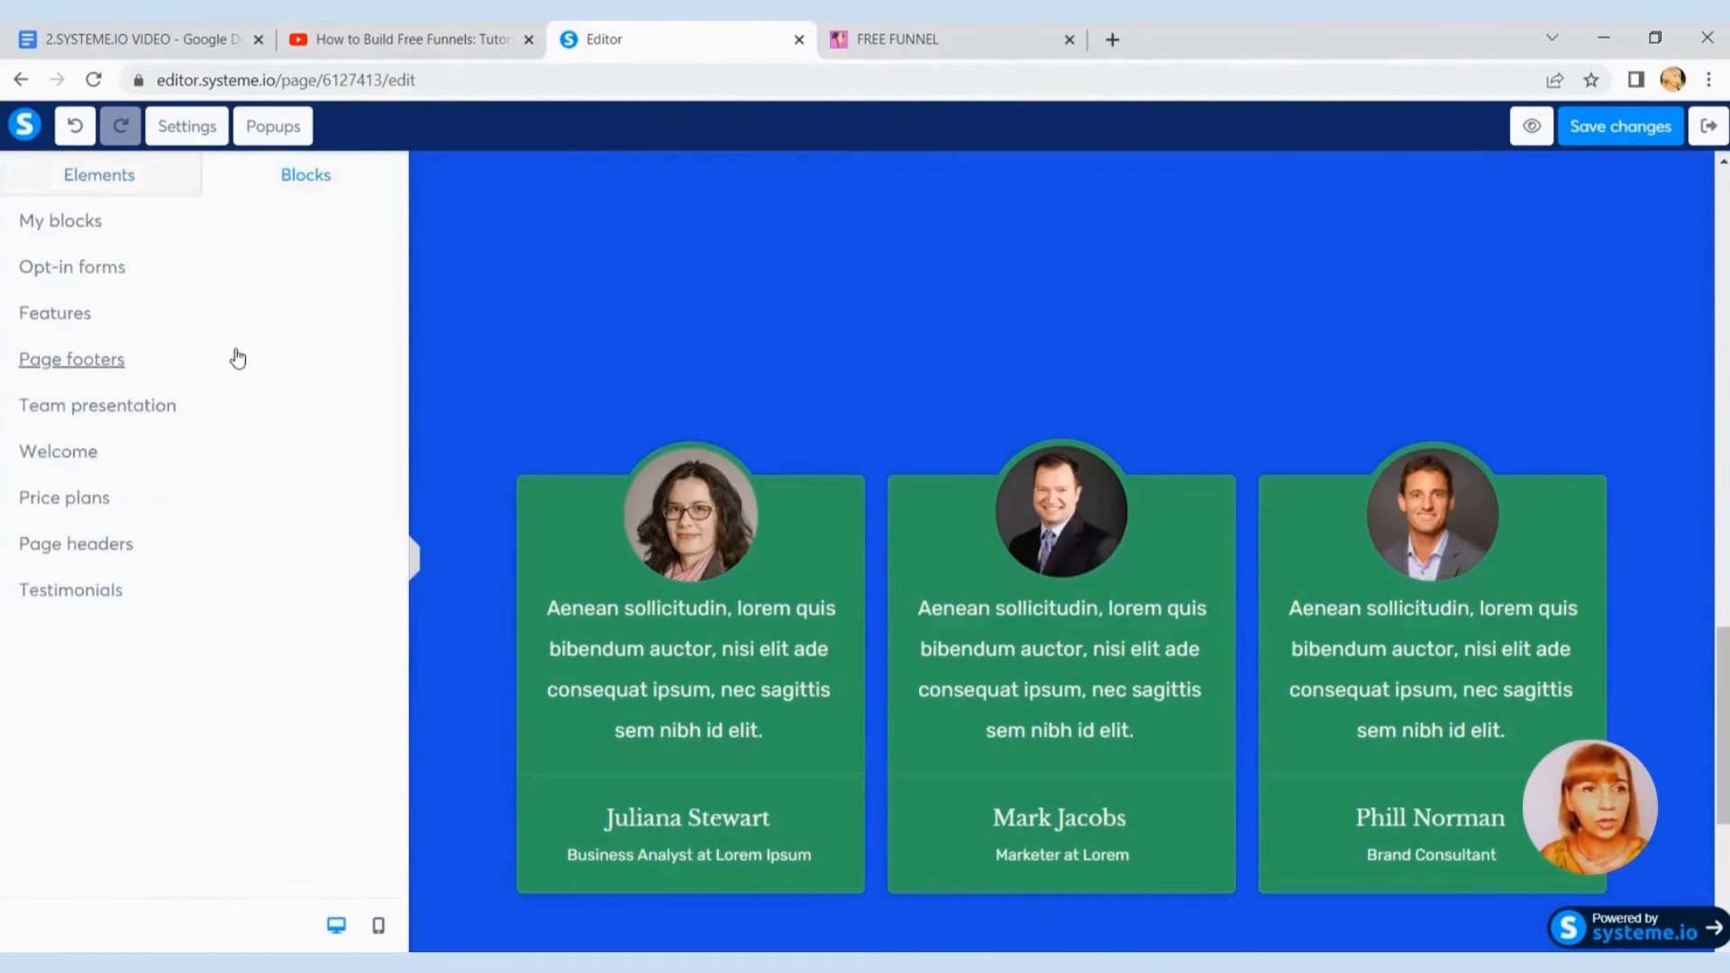
{"action": "left_click", "coordinate": [62, 224]}
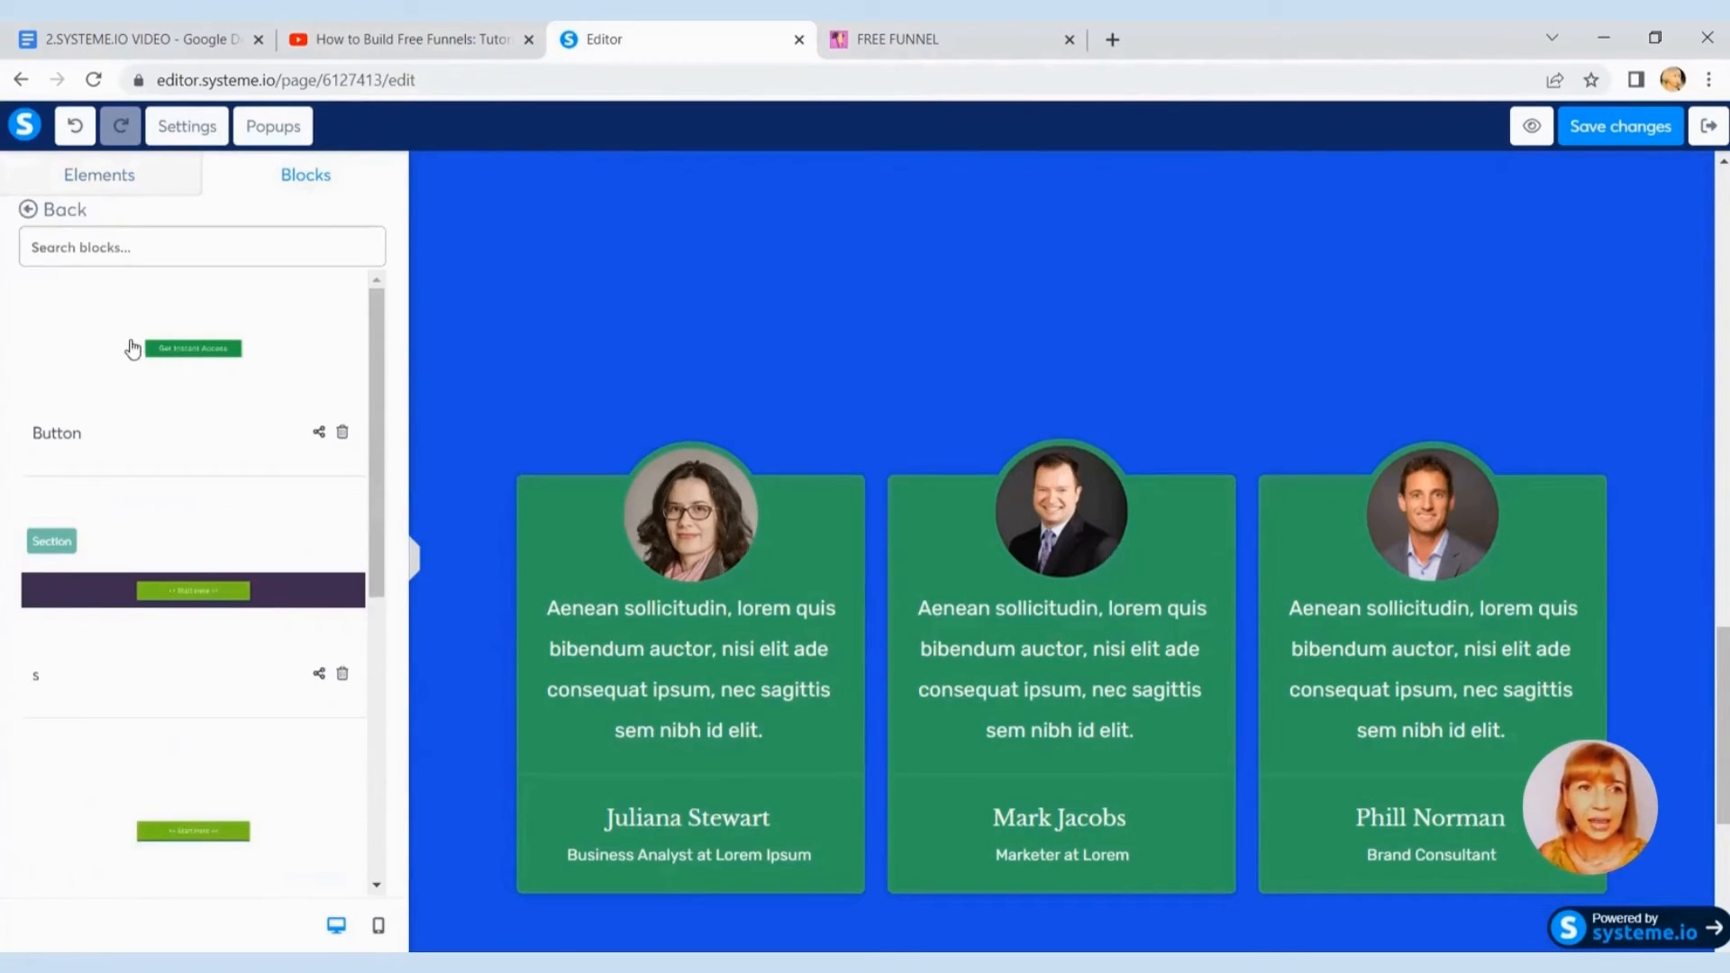
{"action": "left_click", "coordinate": [34, 212]}
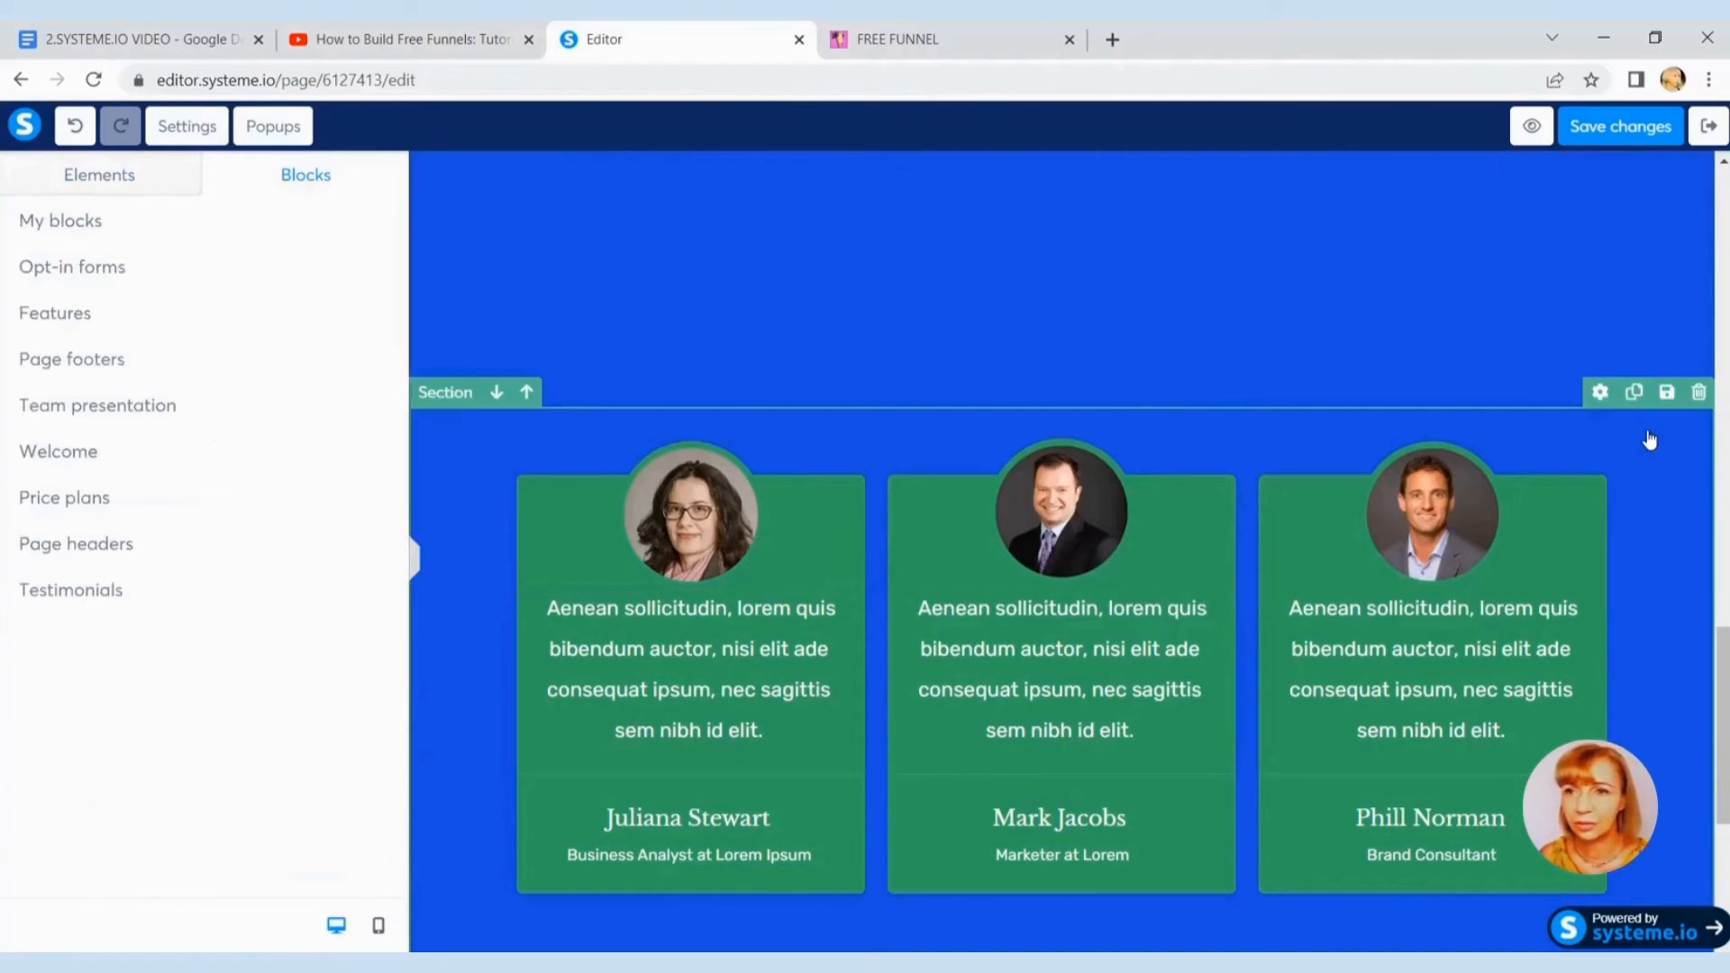
Step: Try duplicating the testimonial section under "About our Product" and delete the extra copy
{"action": "scroll", "coordinate": [1639, 343], "scroll_direction": "down", "scroll_amount": 1}
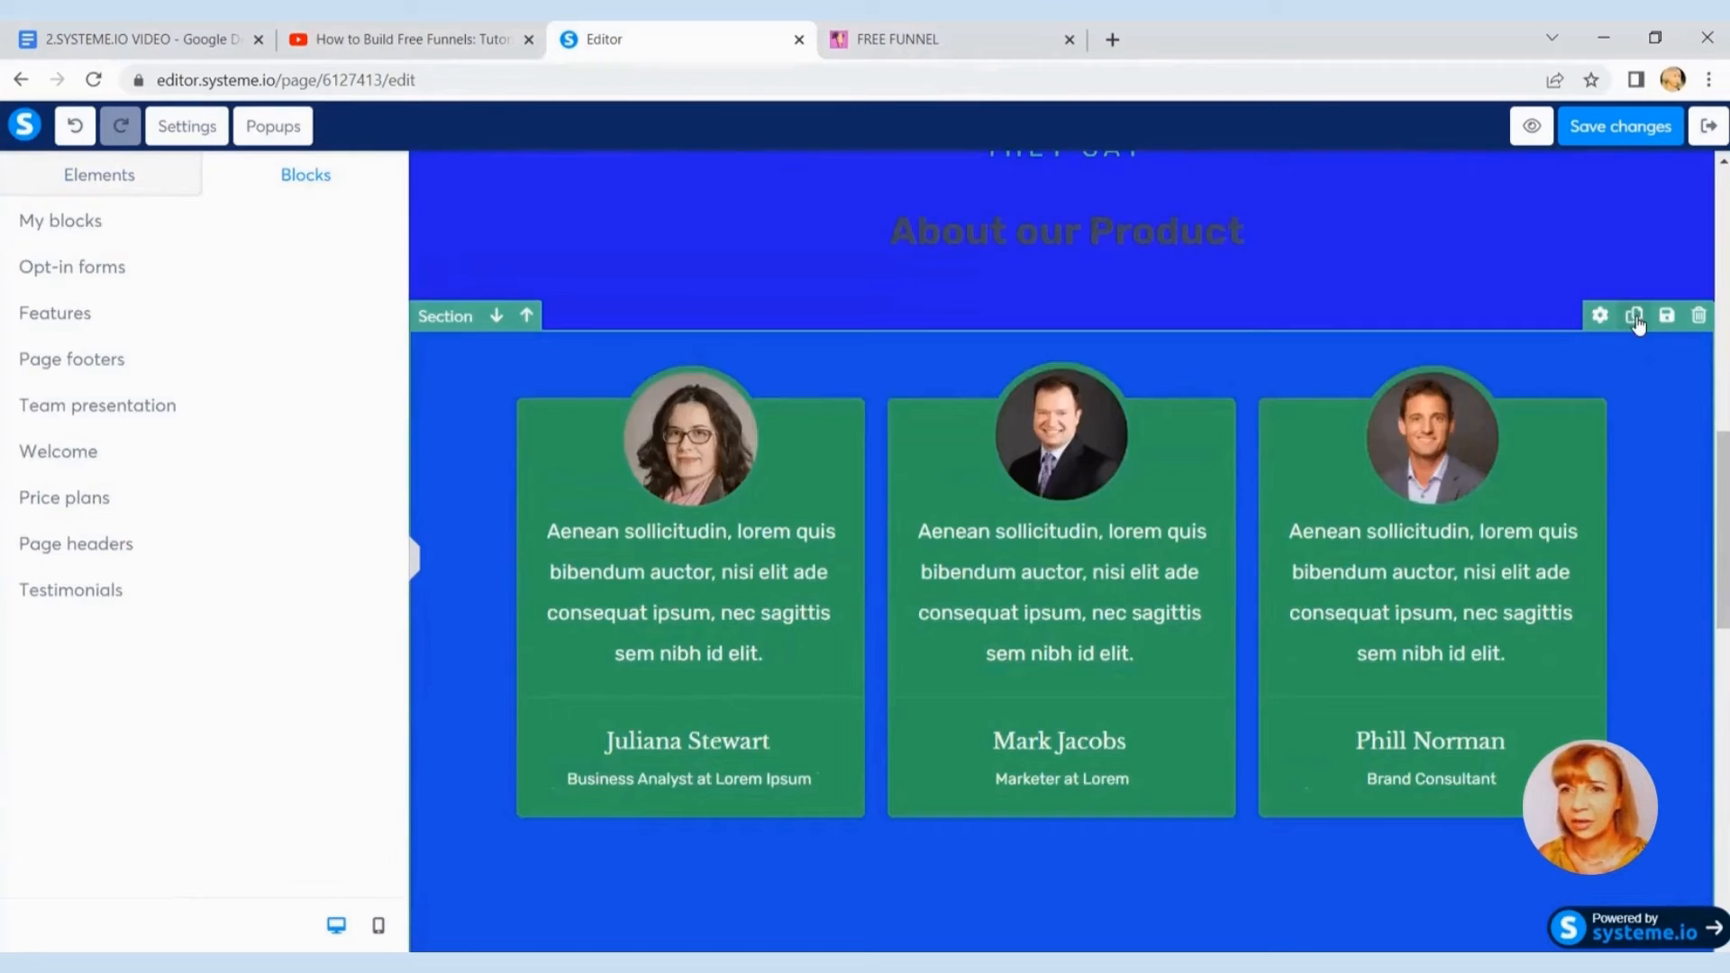
{"action": "left_click", "coordinate": [1634, 317]}
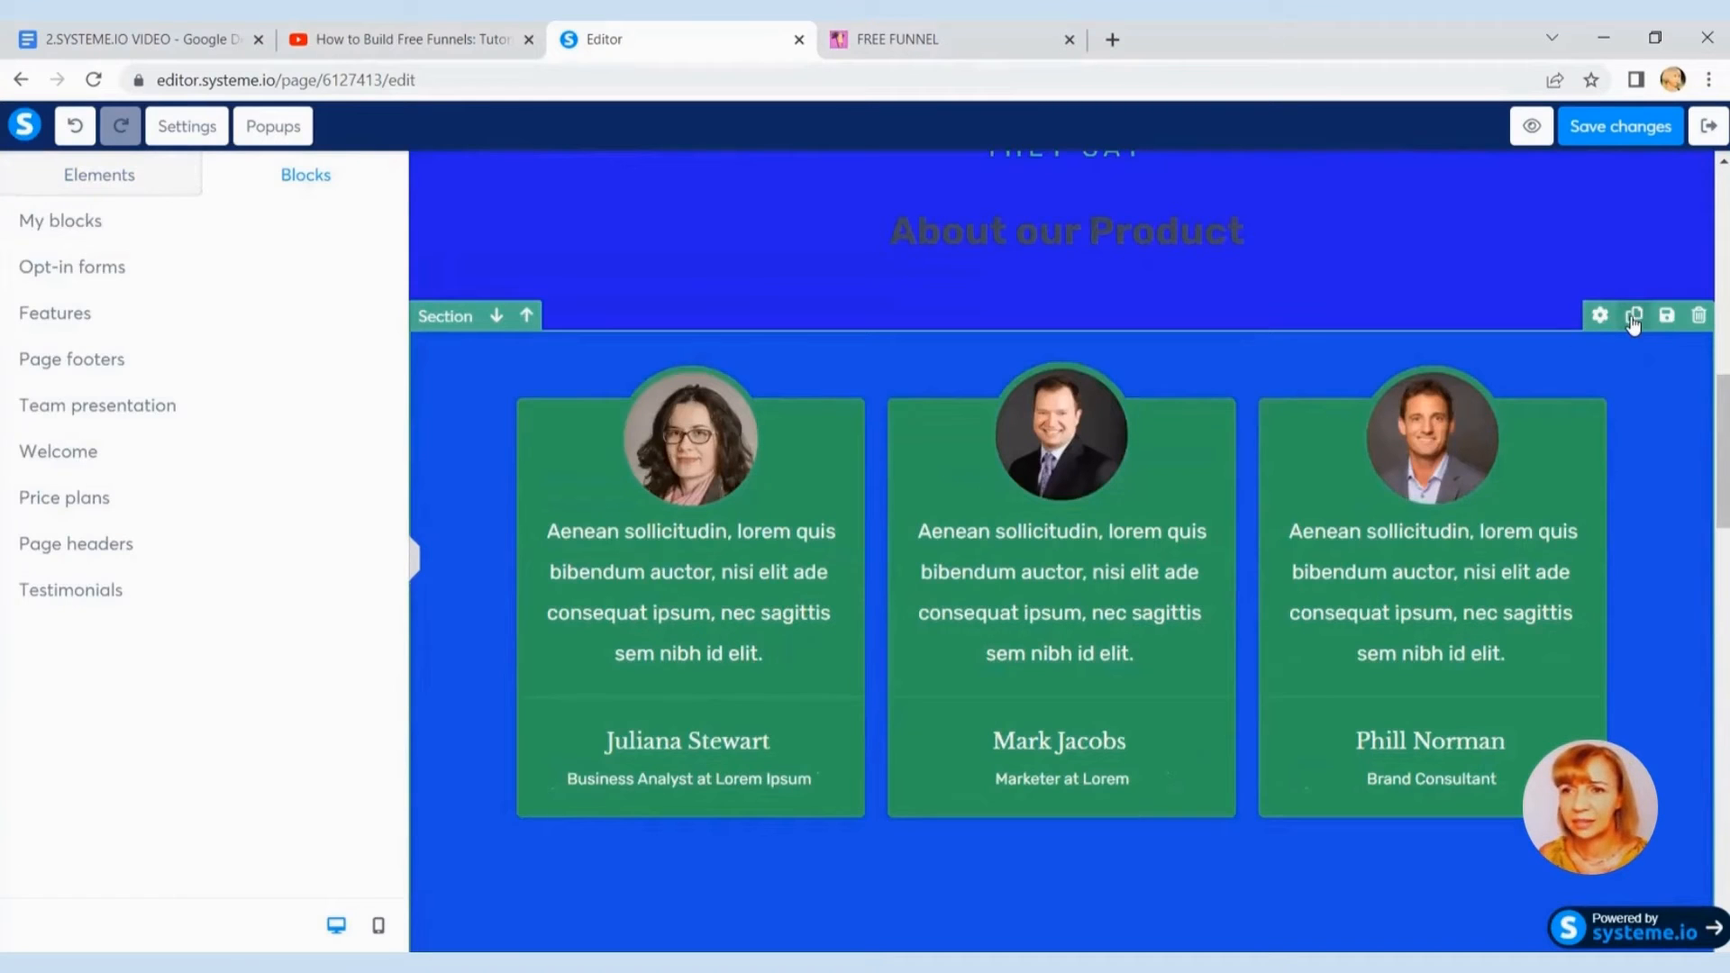
{"action": "scroll", "coordinate": [1371, 386], "scroll_direction": "down", "scroll_amount": 10}
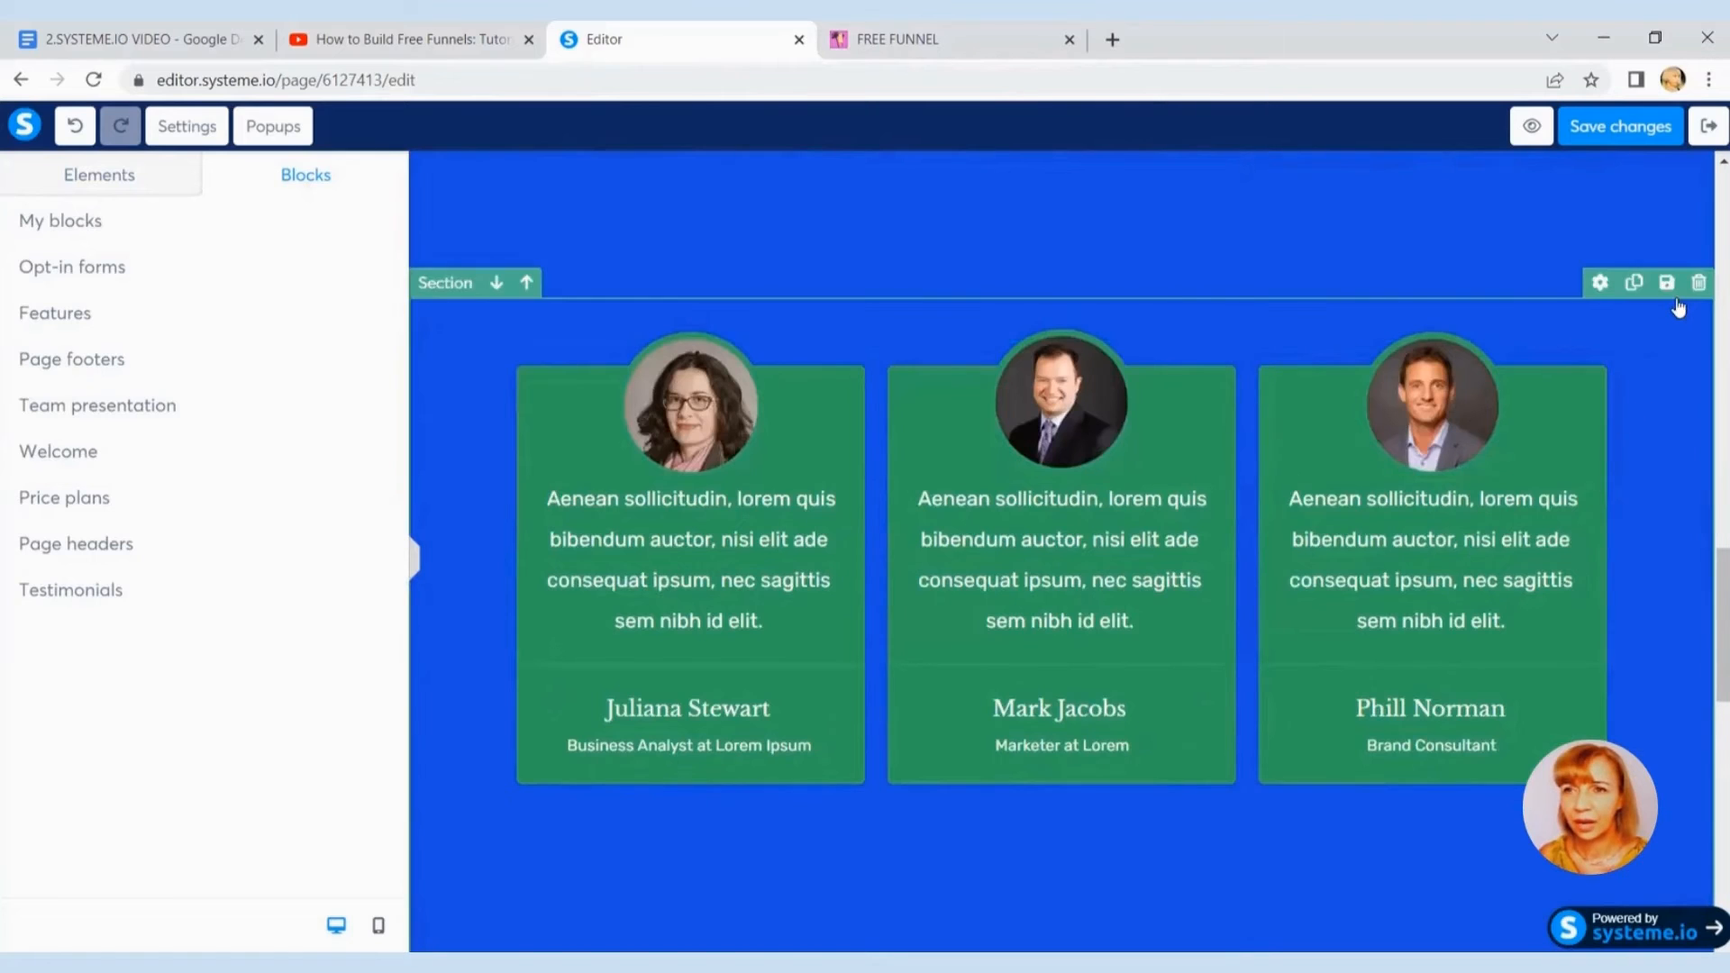
{"action": "left_click", "coordinate": [1699, 283]}
{"action": "left_click", "coordinate": [974, 209]}
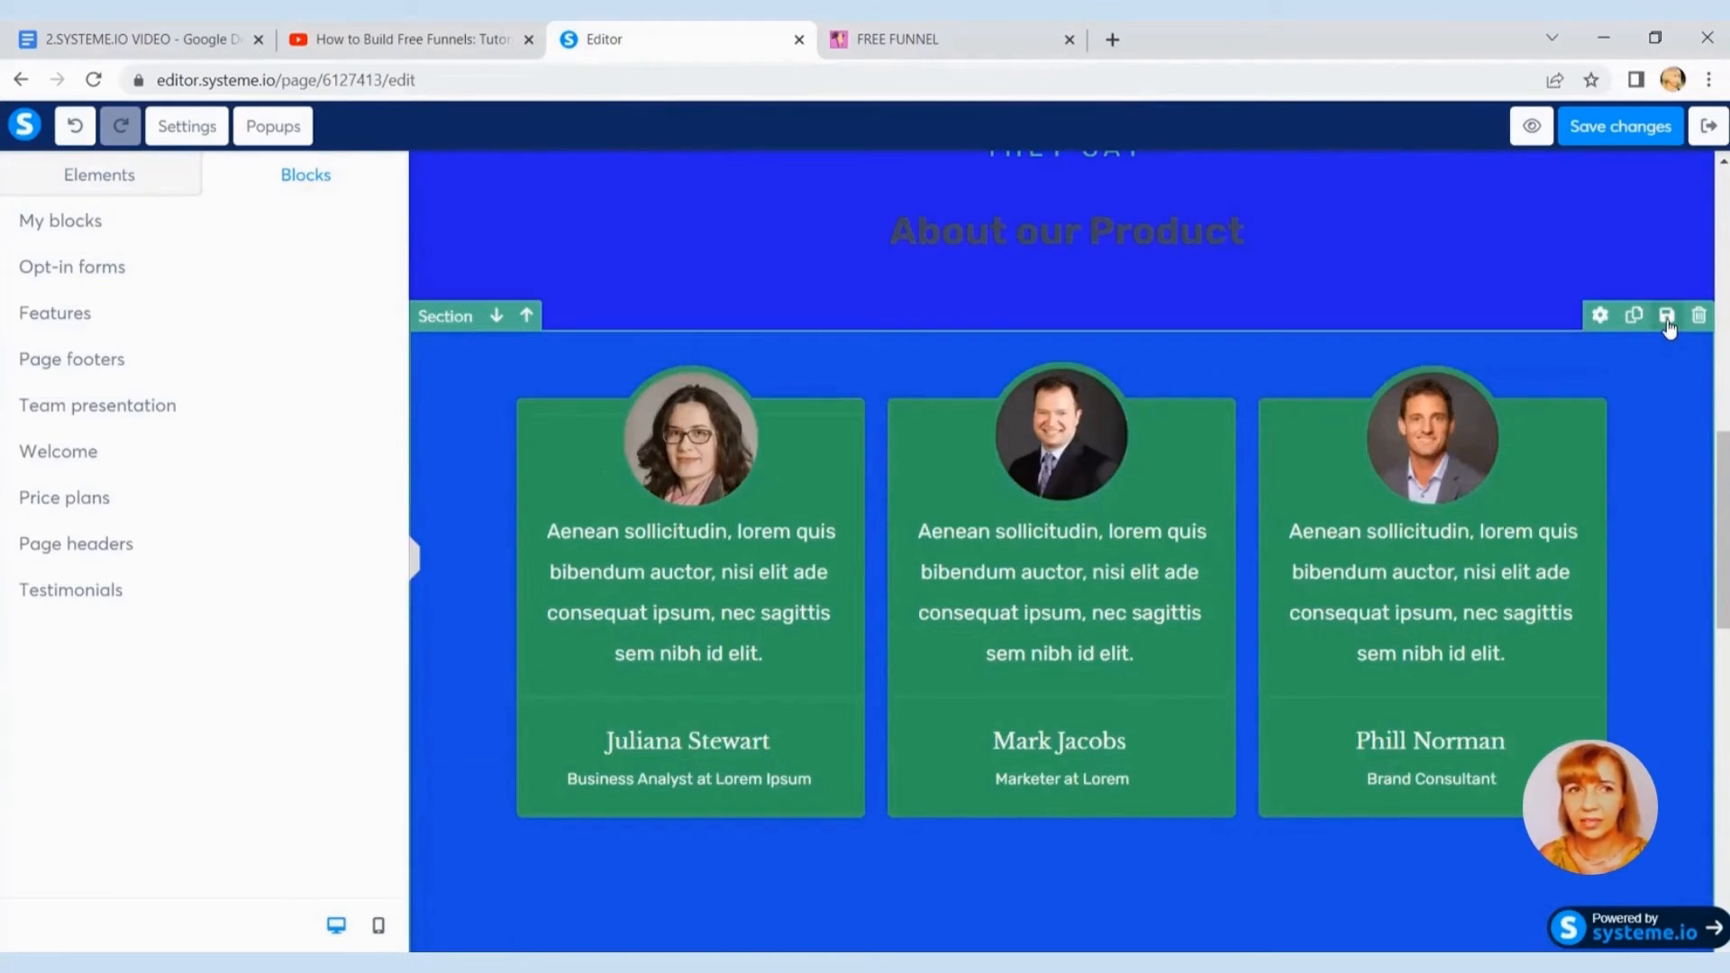
Step: Save the testimonial section under "About our Product" as a reusable block titled TESTIMONIALS
{"action": "left_click", "coordinate": [1667, 318]}
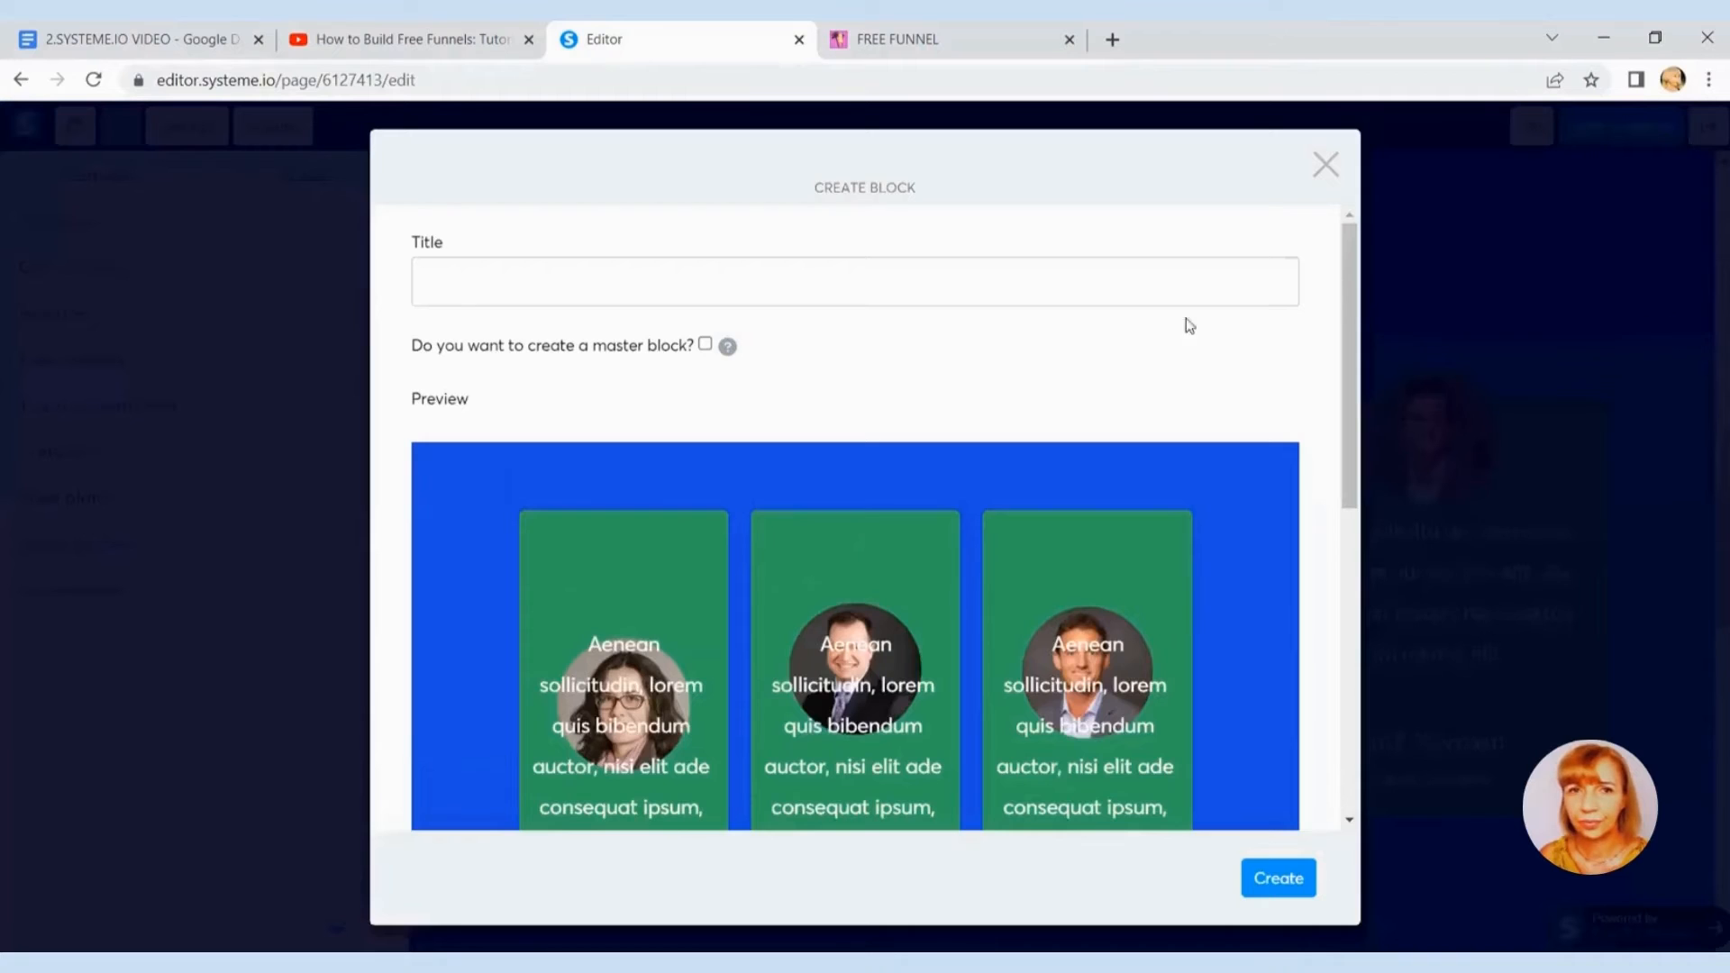
{"action": "left_click", "coordinate": [480, 278]}
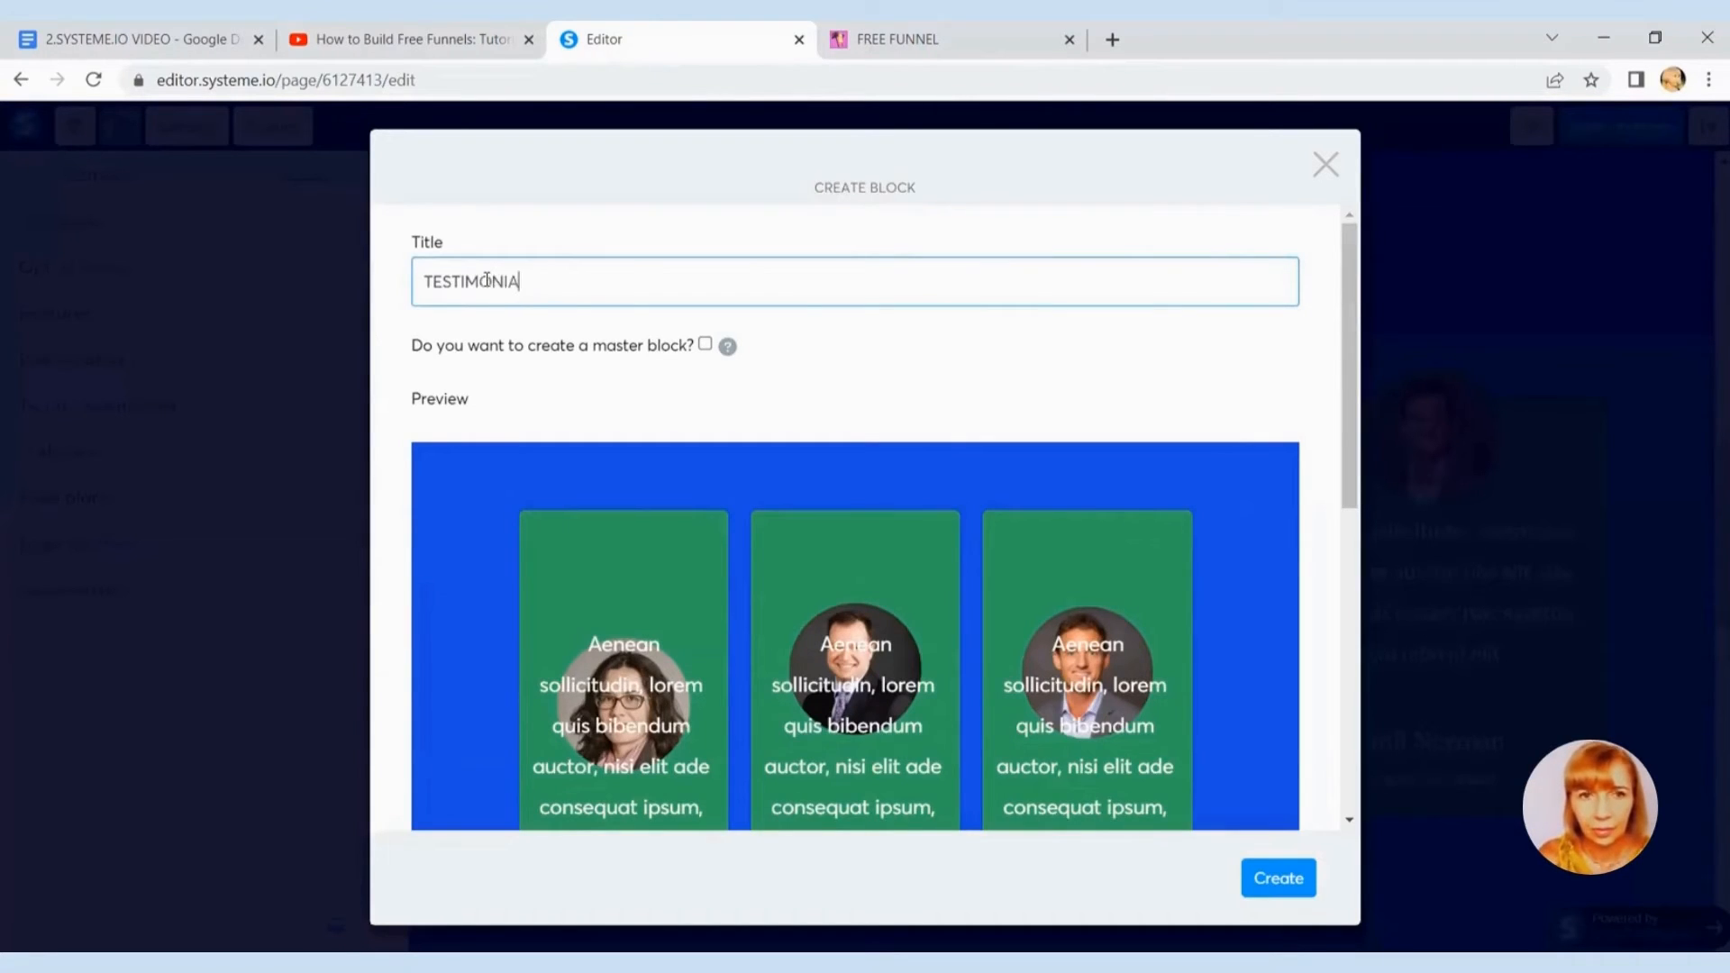
{"action": "left_click", "coordinate": [1296, 887]}
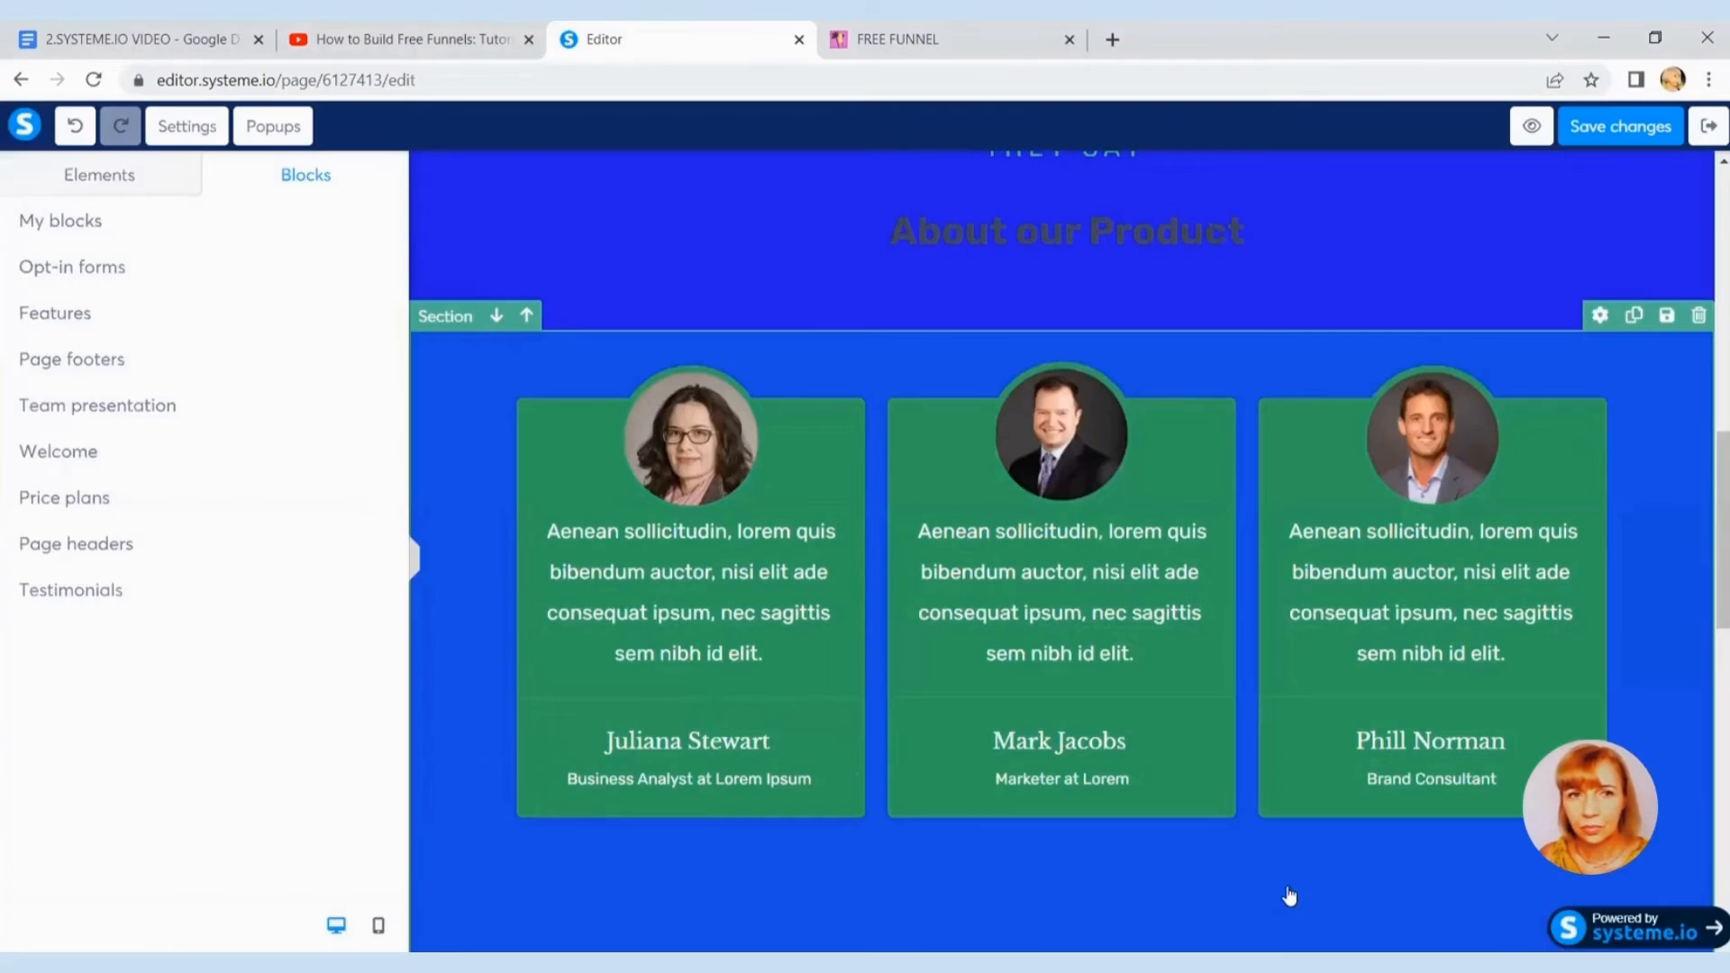
Step: Try inserting the saved TESTIMONIALS block under "About our Product" and delete the added section
{"action": "left_click", "coordinate": [78, 226]}
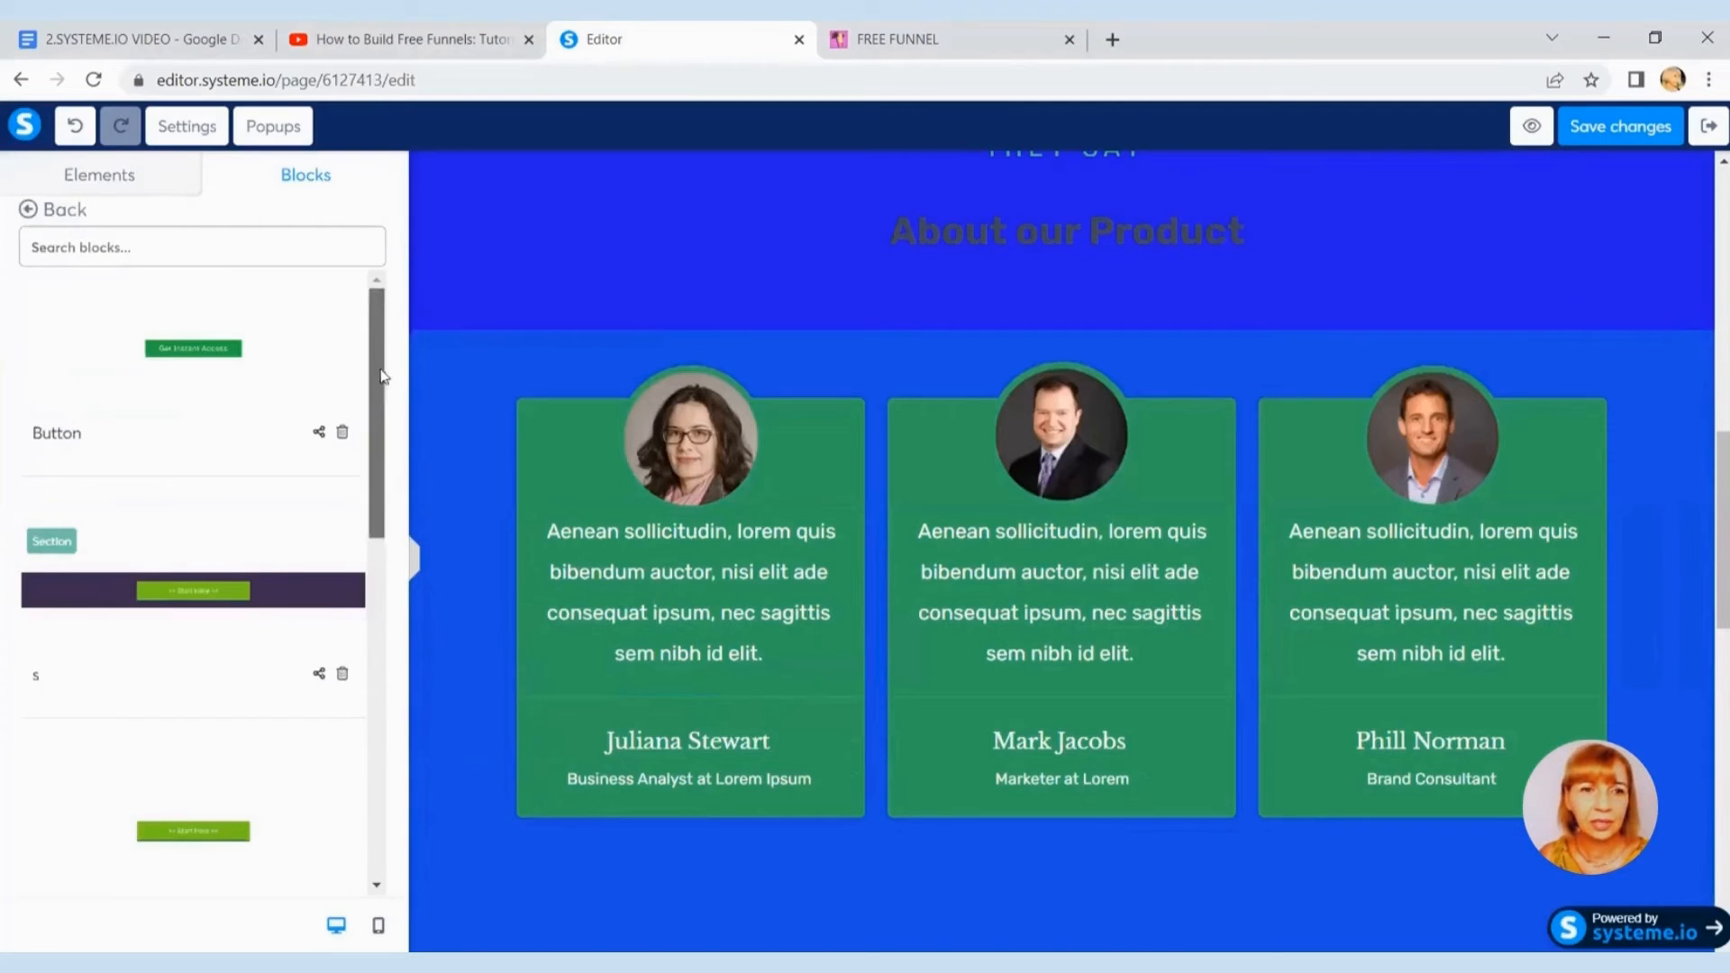
{"action": "left_click_drag", "start_coordinate": [382, 335], "coordinate": [403, 838]}
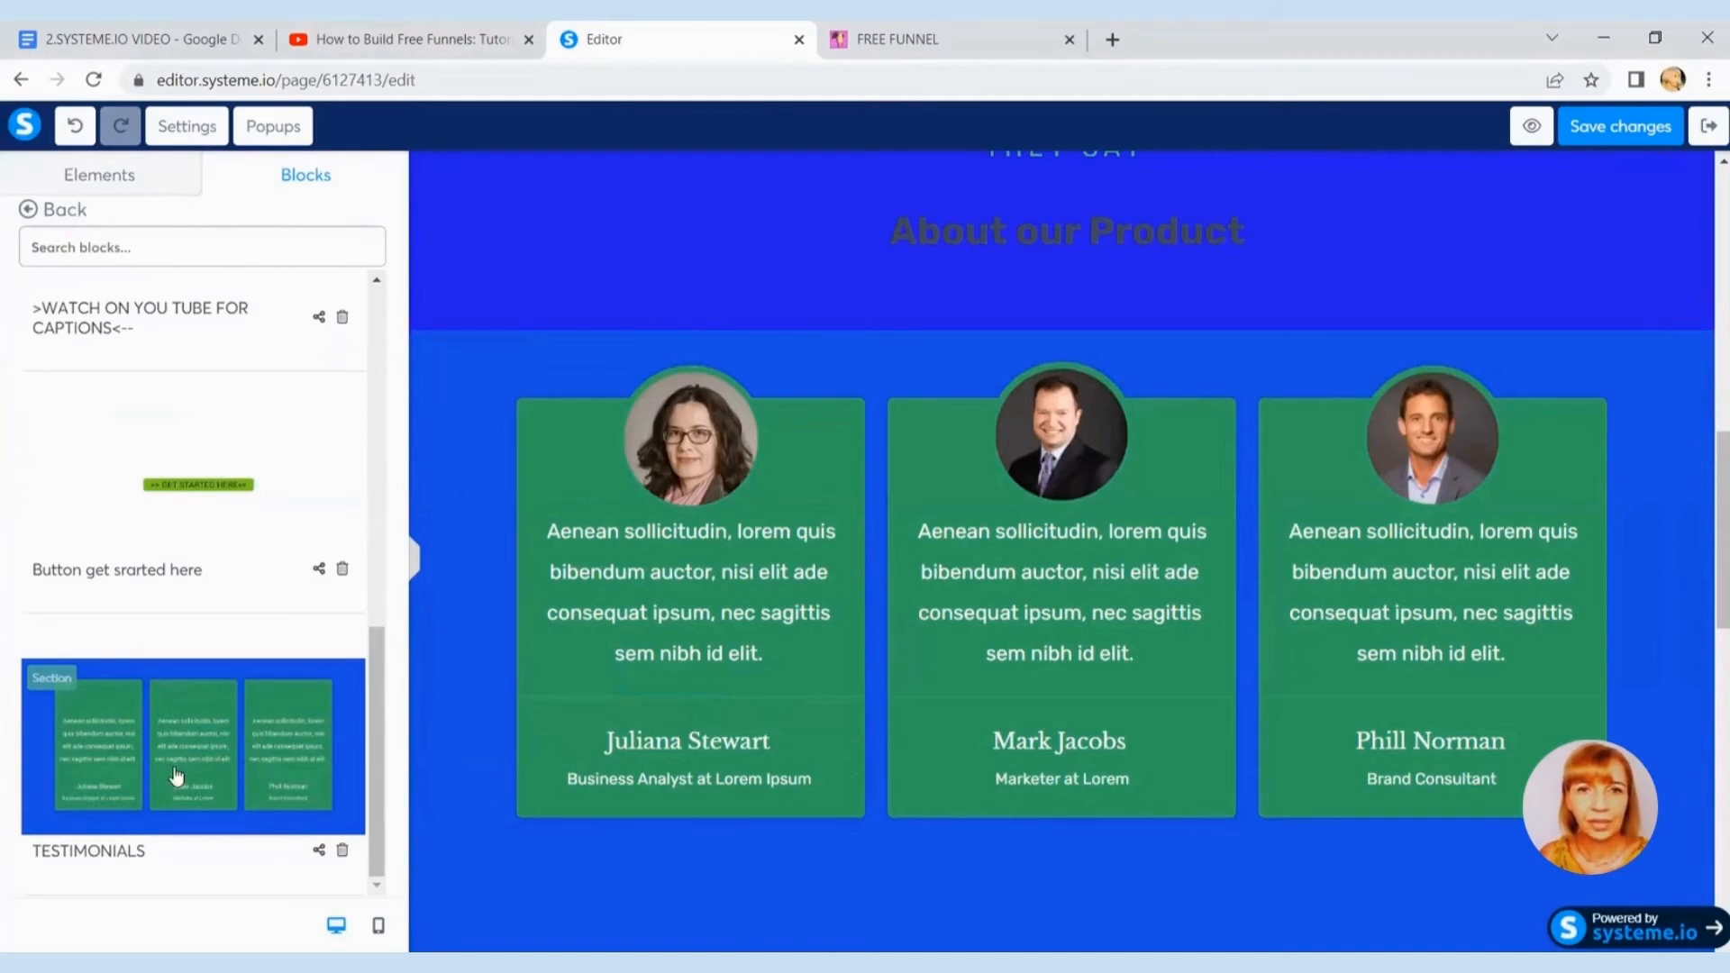
{"action": "left_click_drag", "start_coordinate": [175, 776], "coordinate": [451, 672]}
{"action": "left_click_drag", "start_coordinate": [816, 351], "coordinate": [816, 353]}
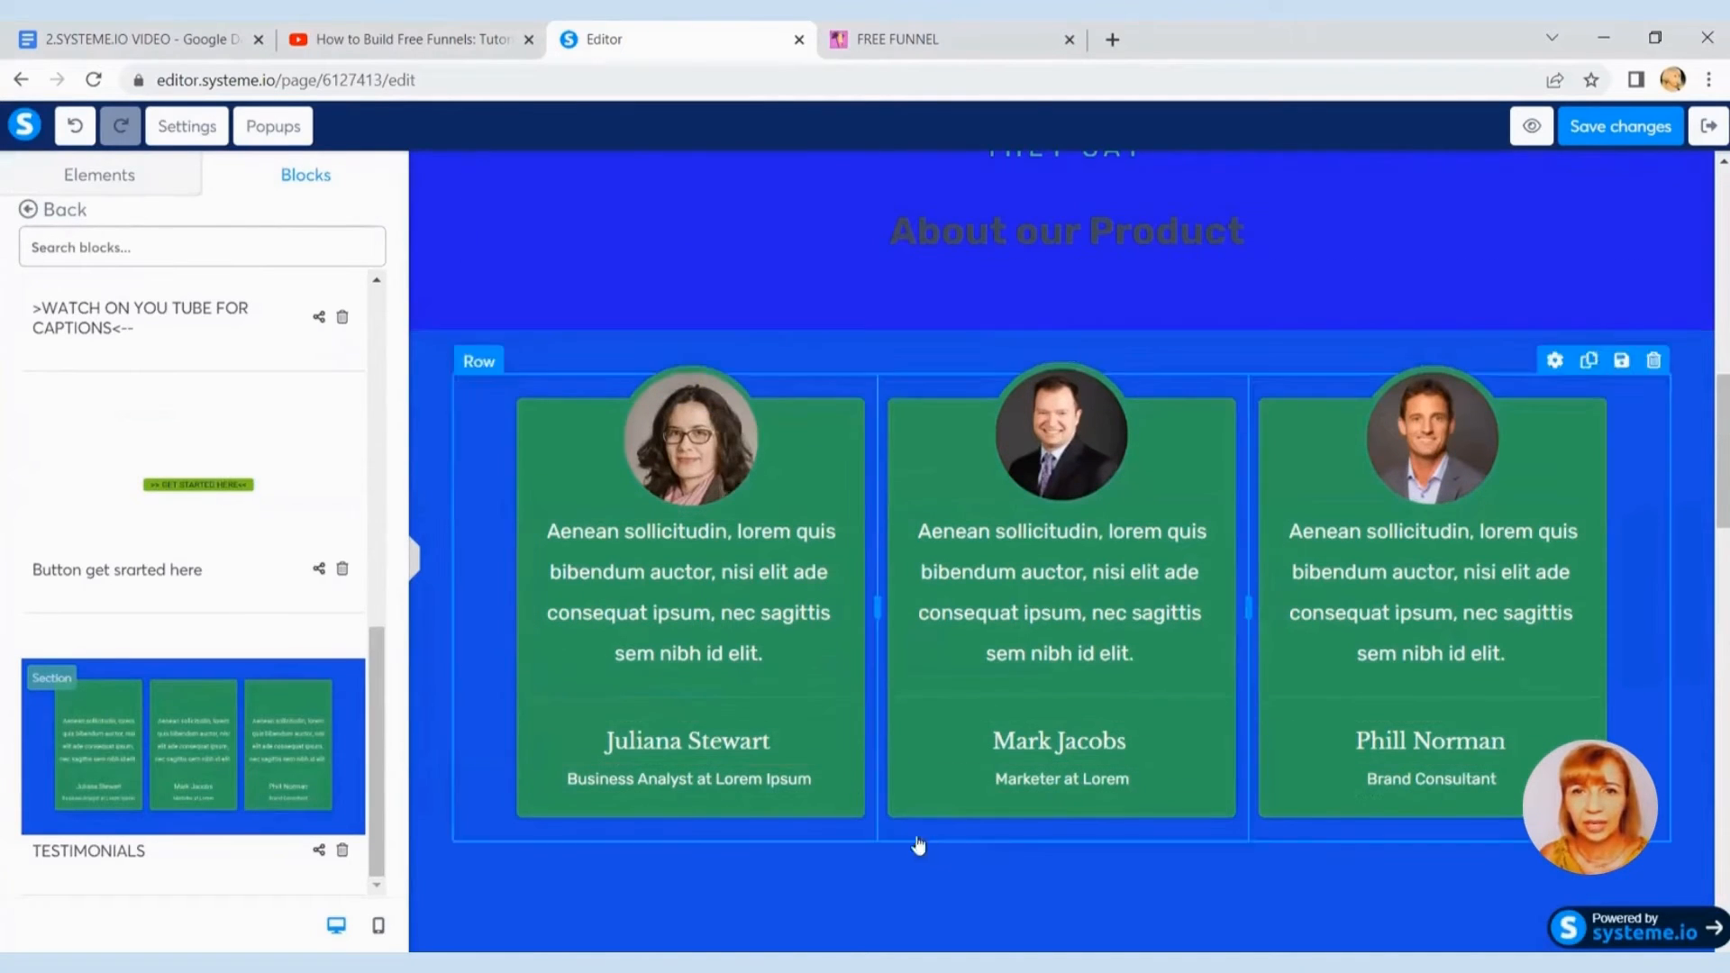
{"action": "scroll", "coordinate": [1035, 855], "scroll_direction": "up", "scroll_amount": 5}
{"action": "scroll", "coordinate": [1151, 857], "scroll_direction": "down", "scroll_amount": 5}
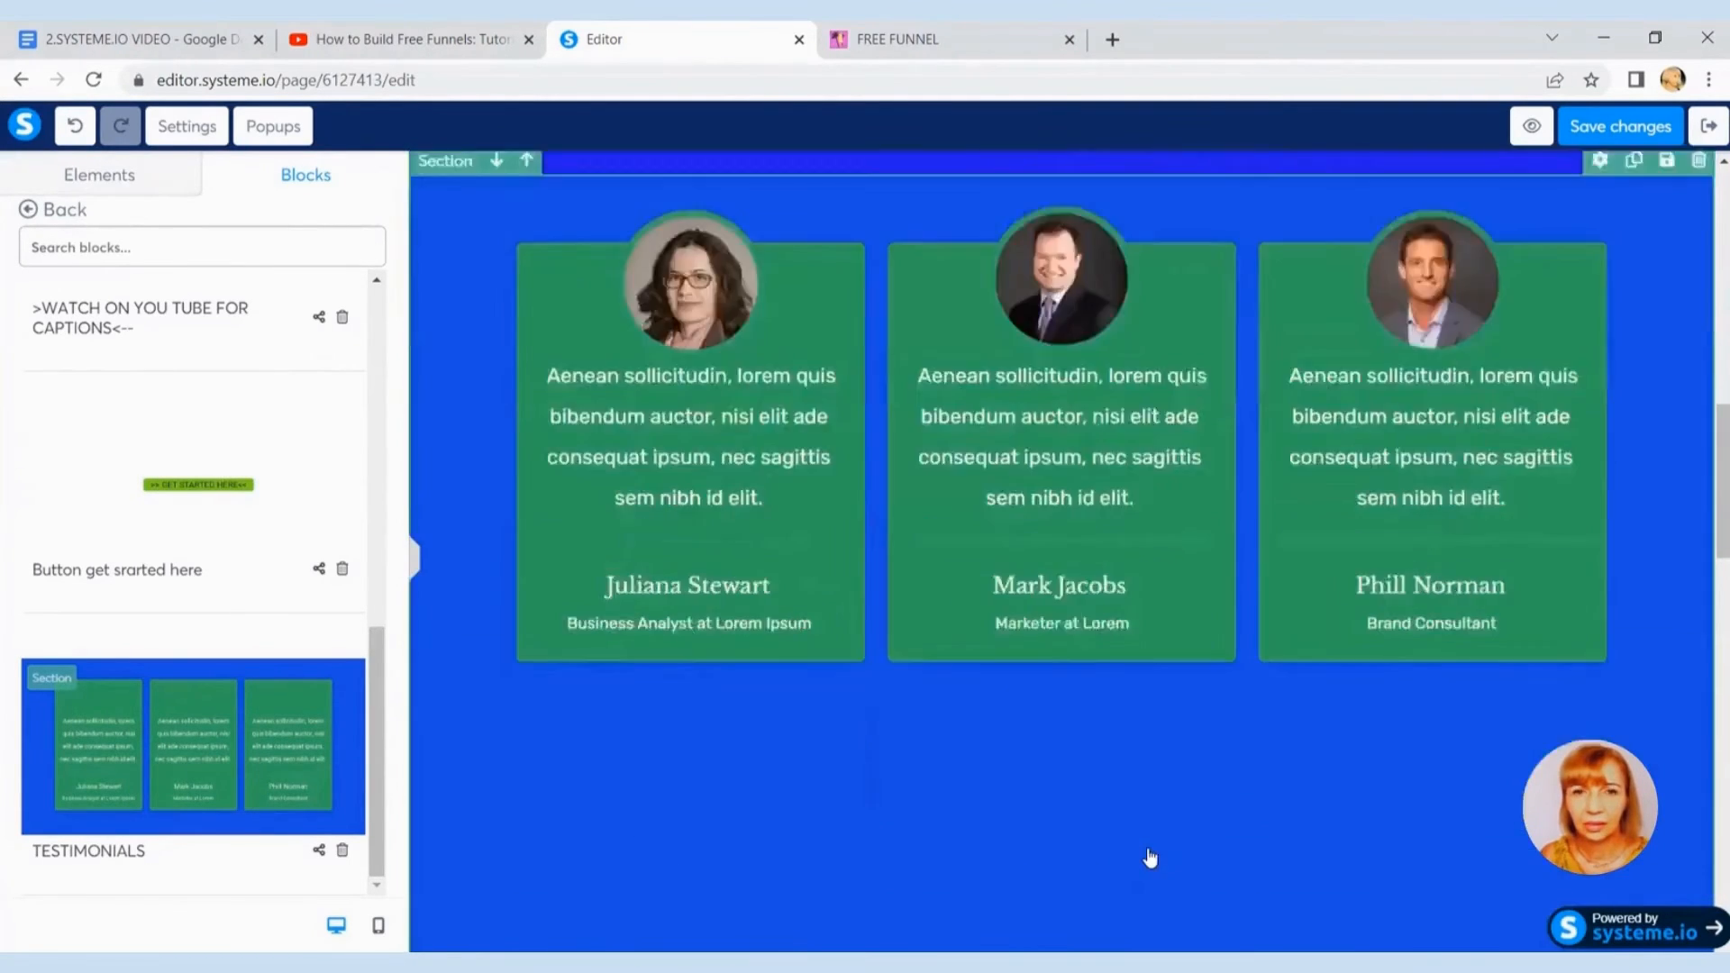
{"action": "scroll", "coordinate": [1151, 857], "scroll_direction": "down", "scroll_amount": 3}
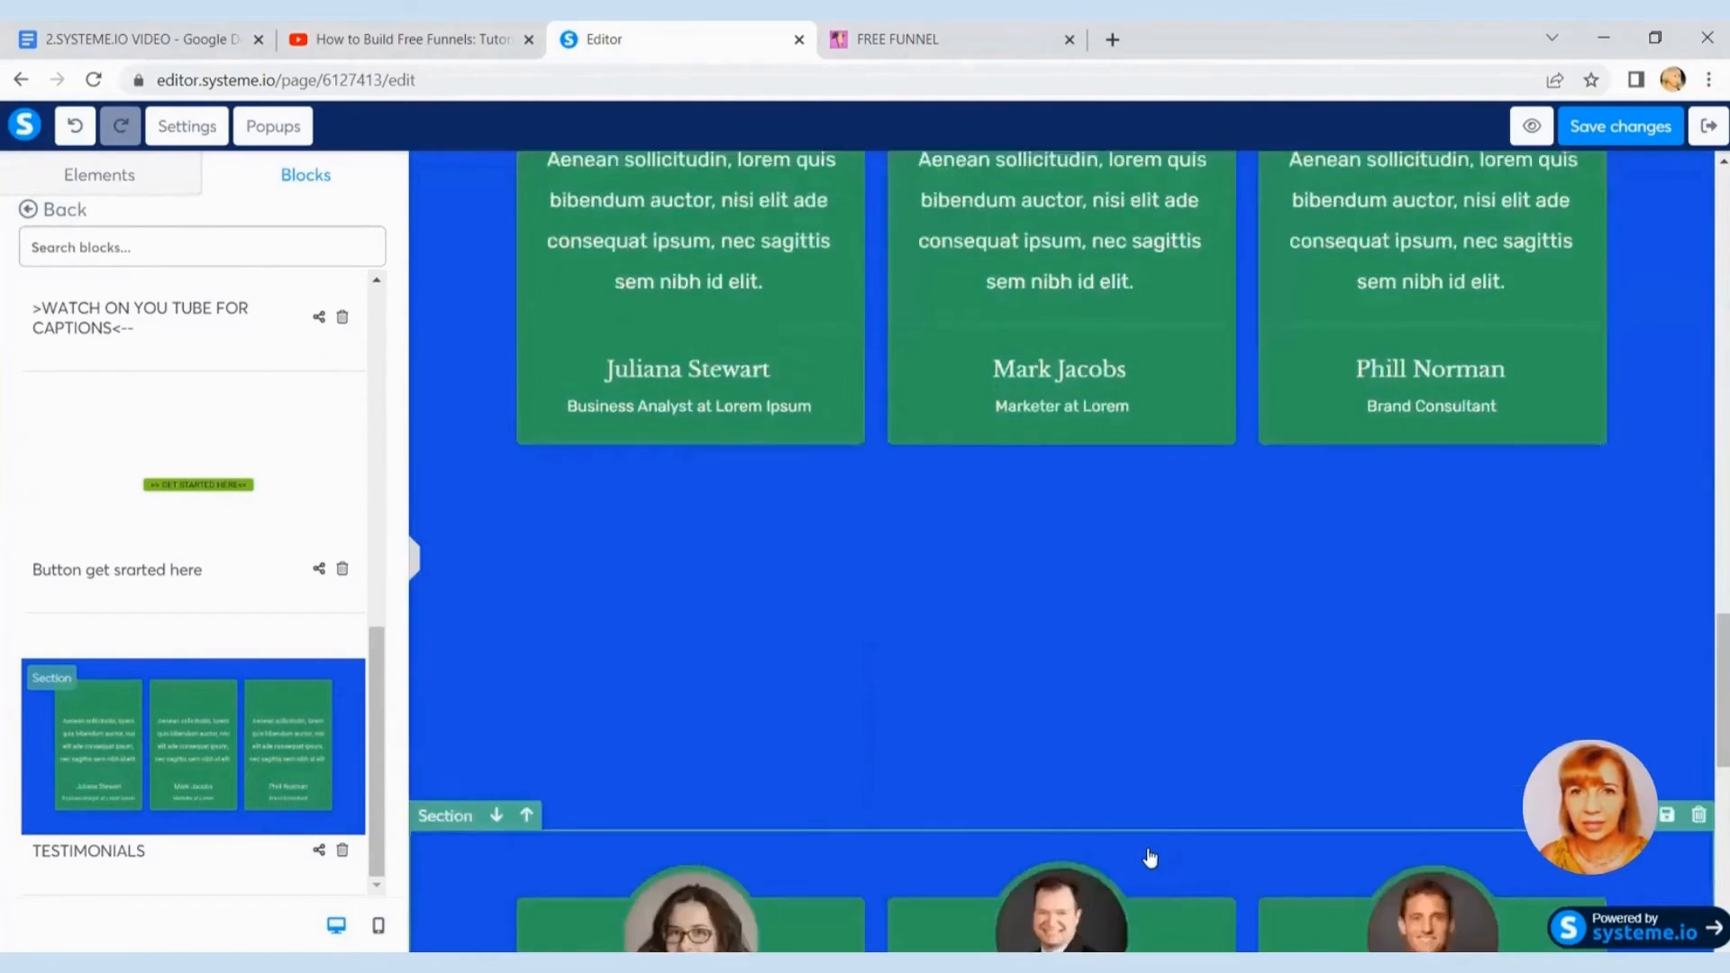
{"action": "scroll", "coordinate": [1149, 857], "scroll_direction": "up", "scroll_amount": 4}
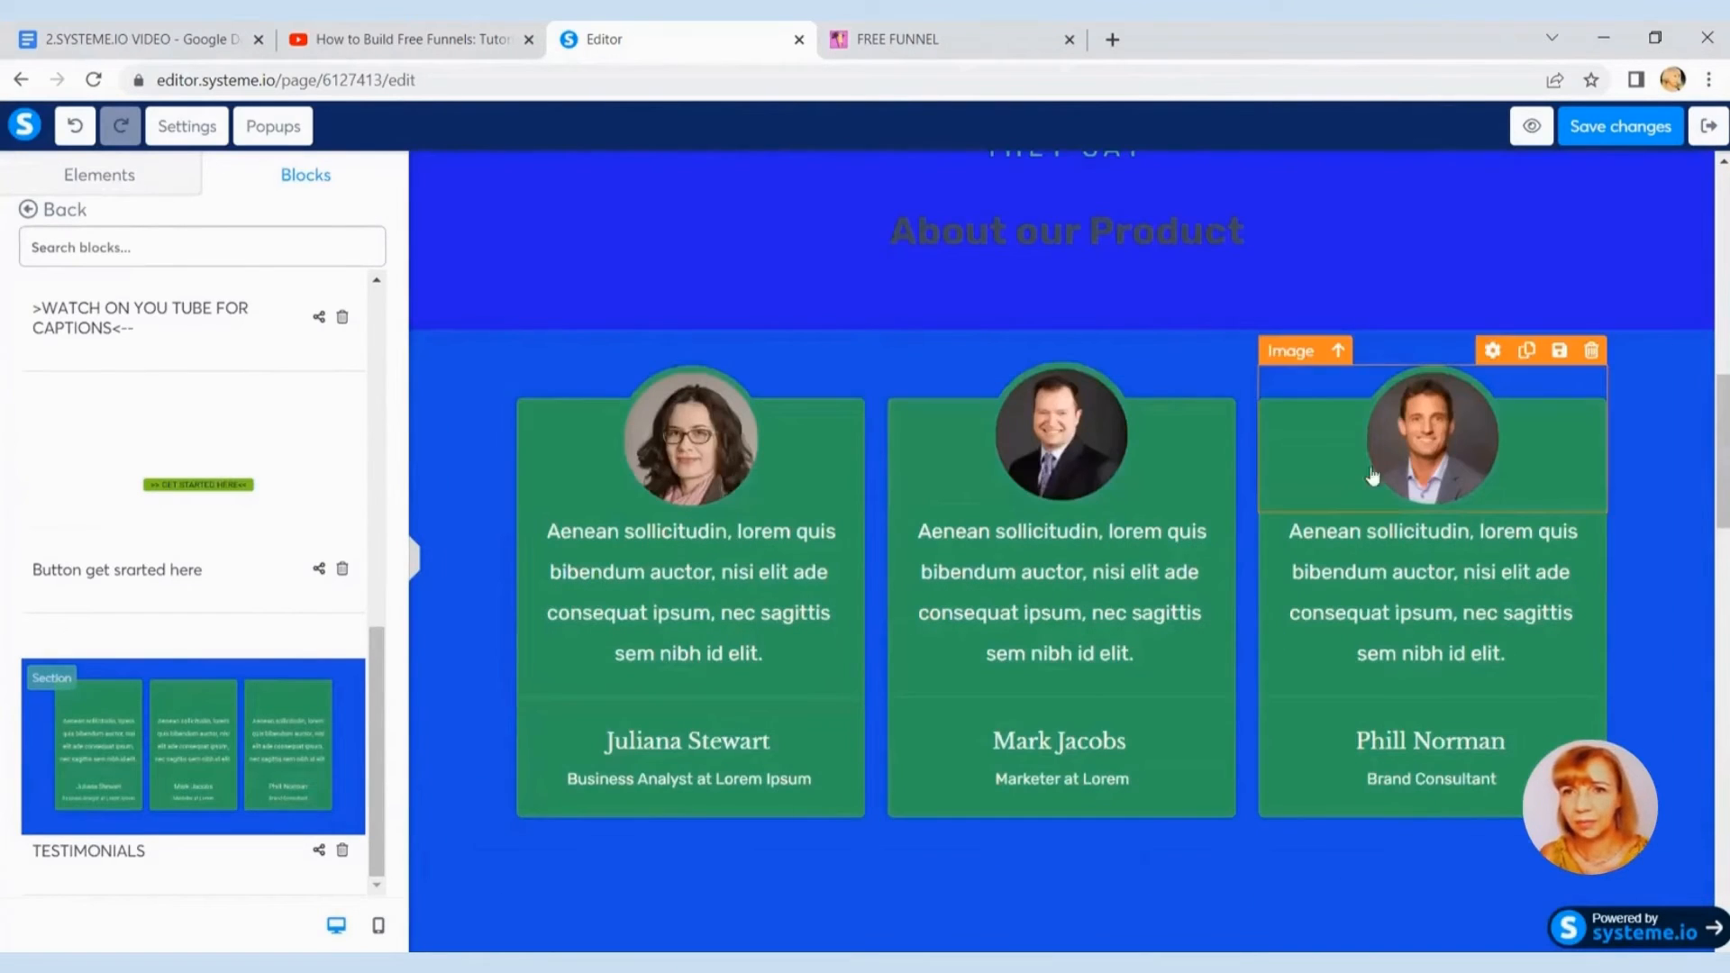
{"action": "left_click", "coordinate": [1699, 315]}
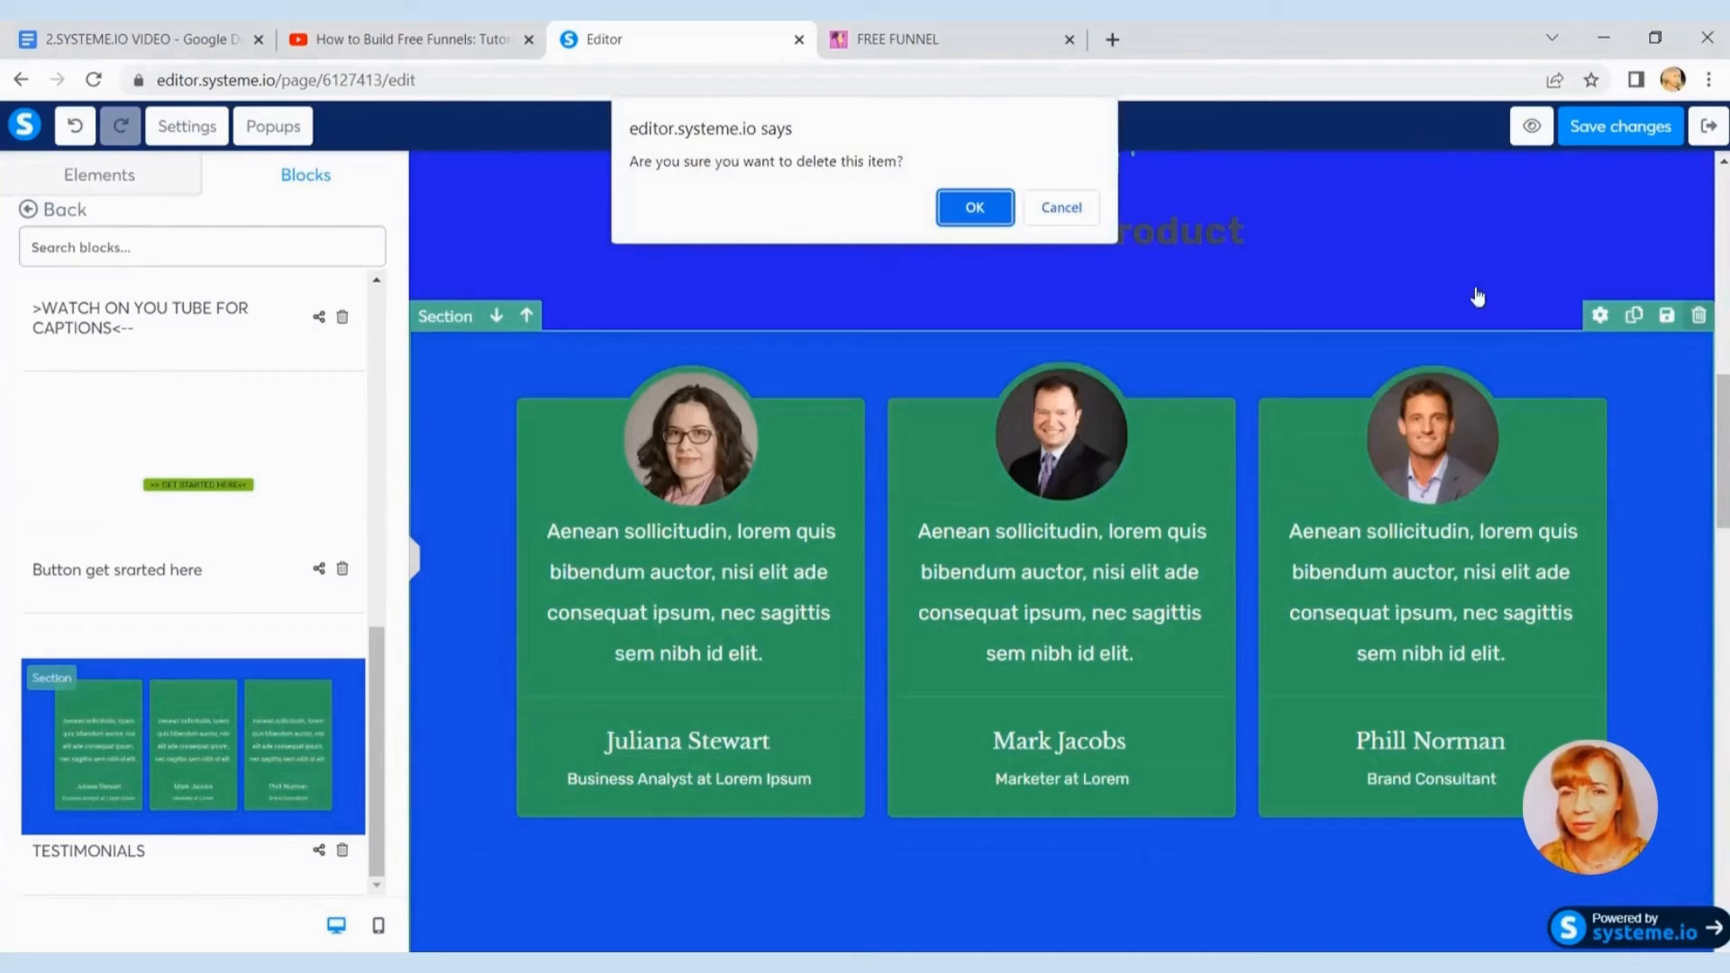
{"action": "left_click", "coordinate": [988, 209]}
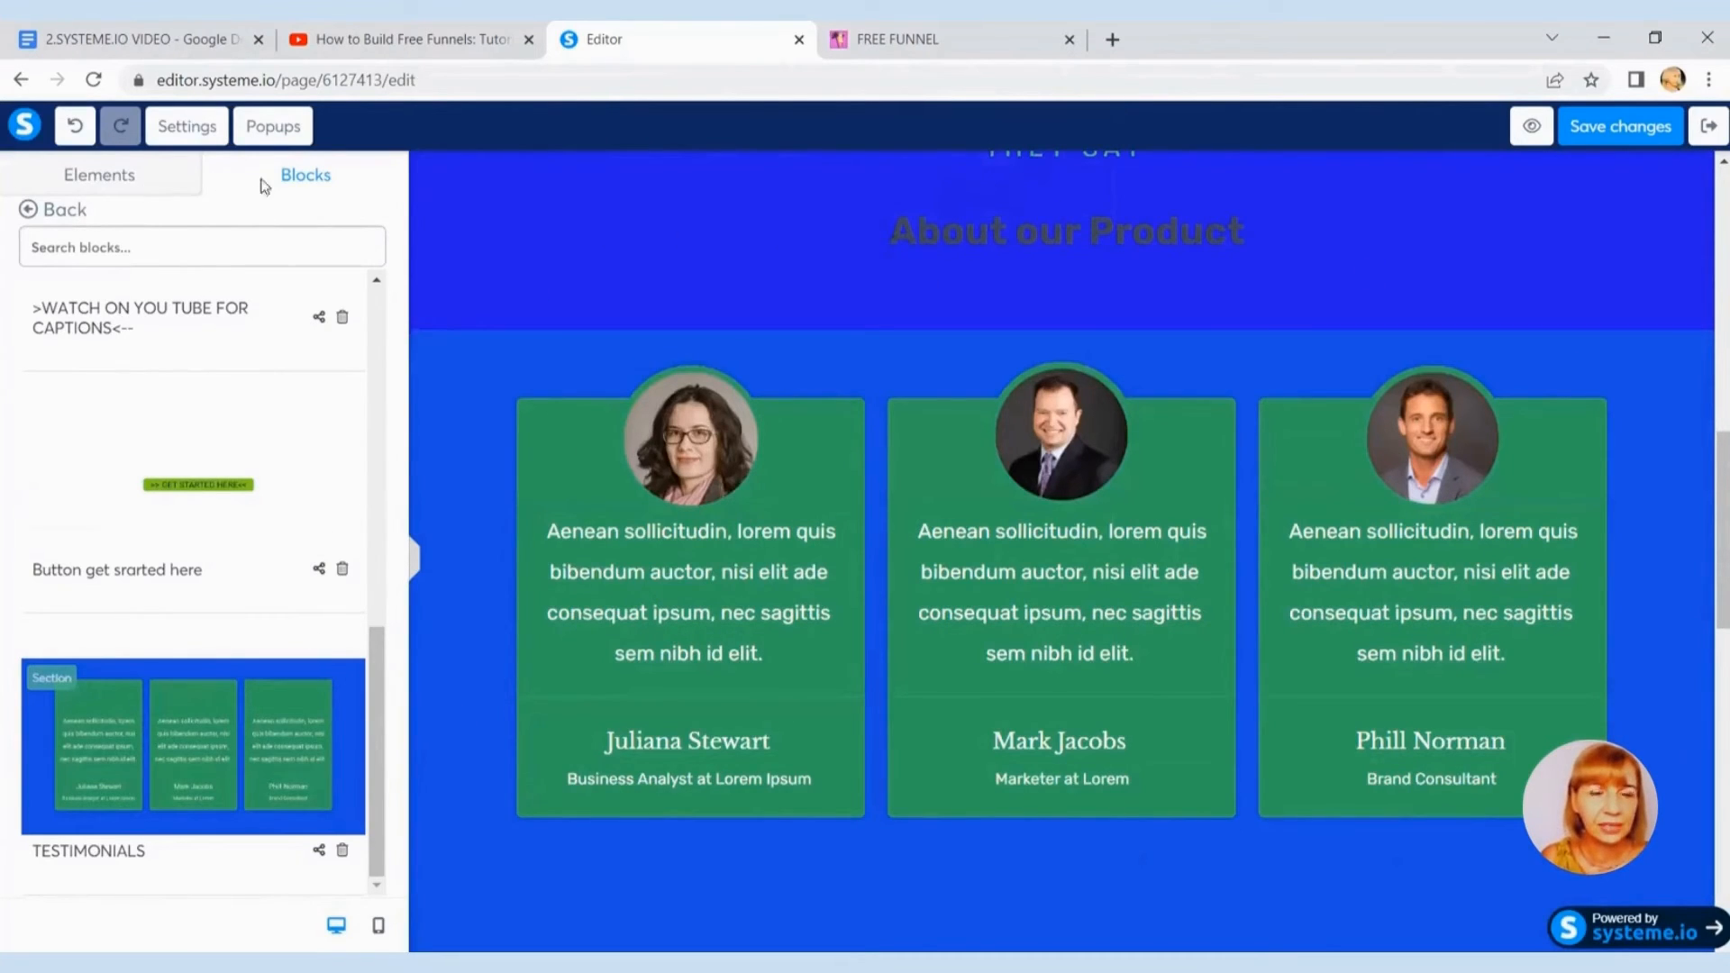
Step: Try inserting the opt-in form block "Image on the left, simple form on the right" under "About our Product" and undo the insertion
{"action": "left_click", "coordinate": [25, 211]}
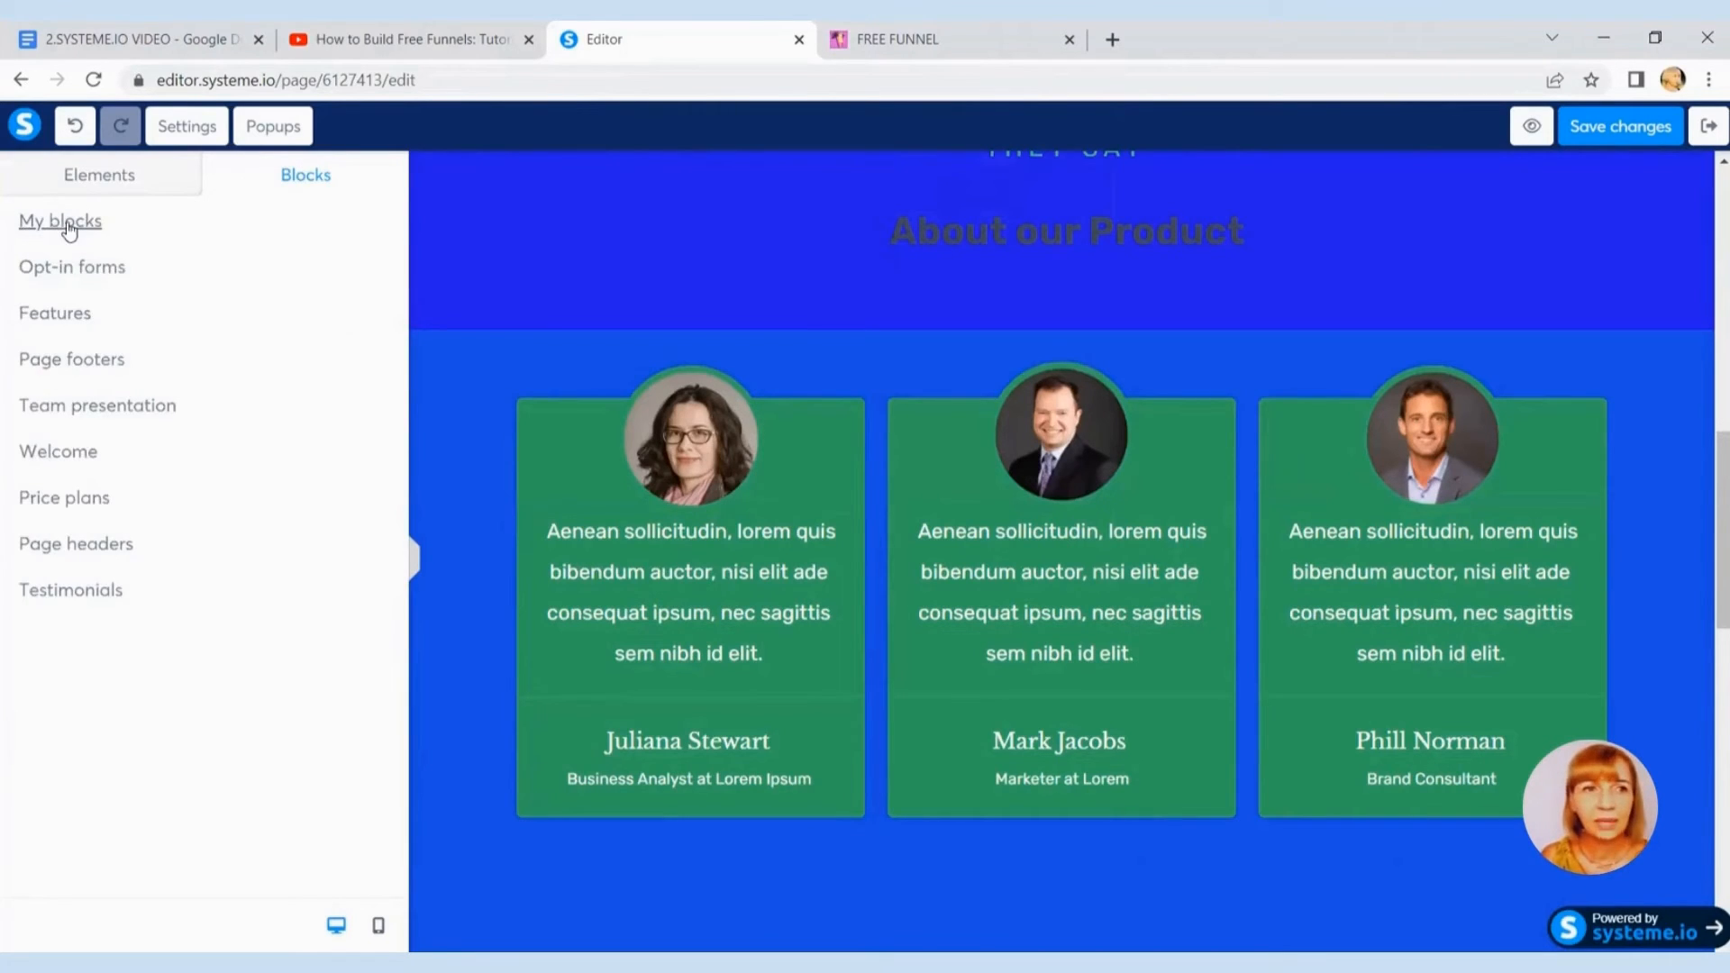
{"action": "left_click", "coordinate": [65, 272]}
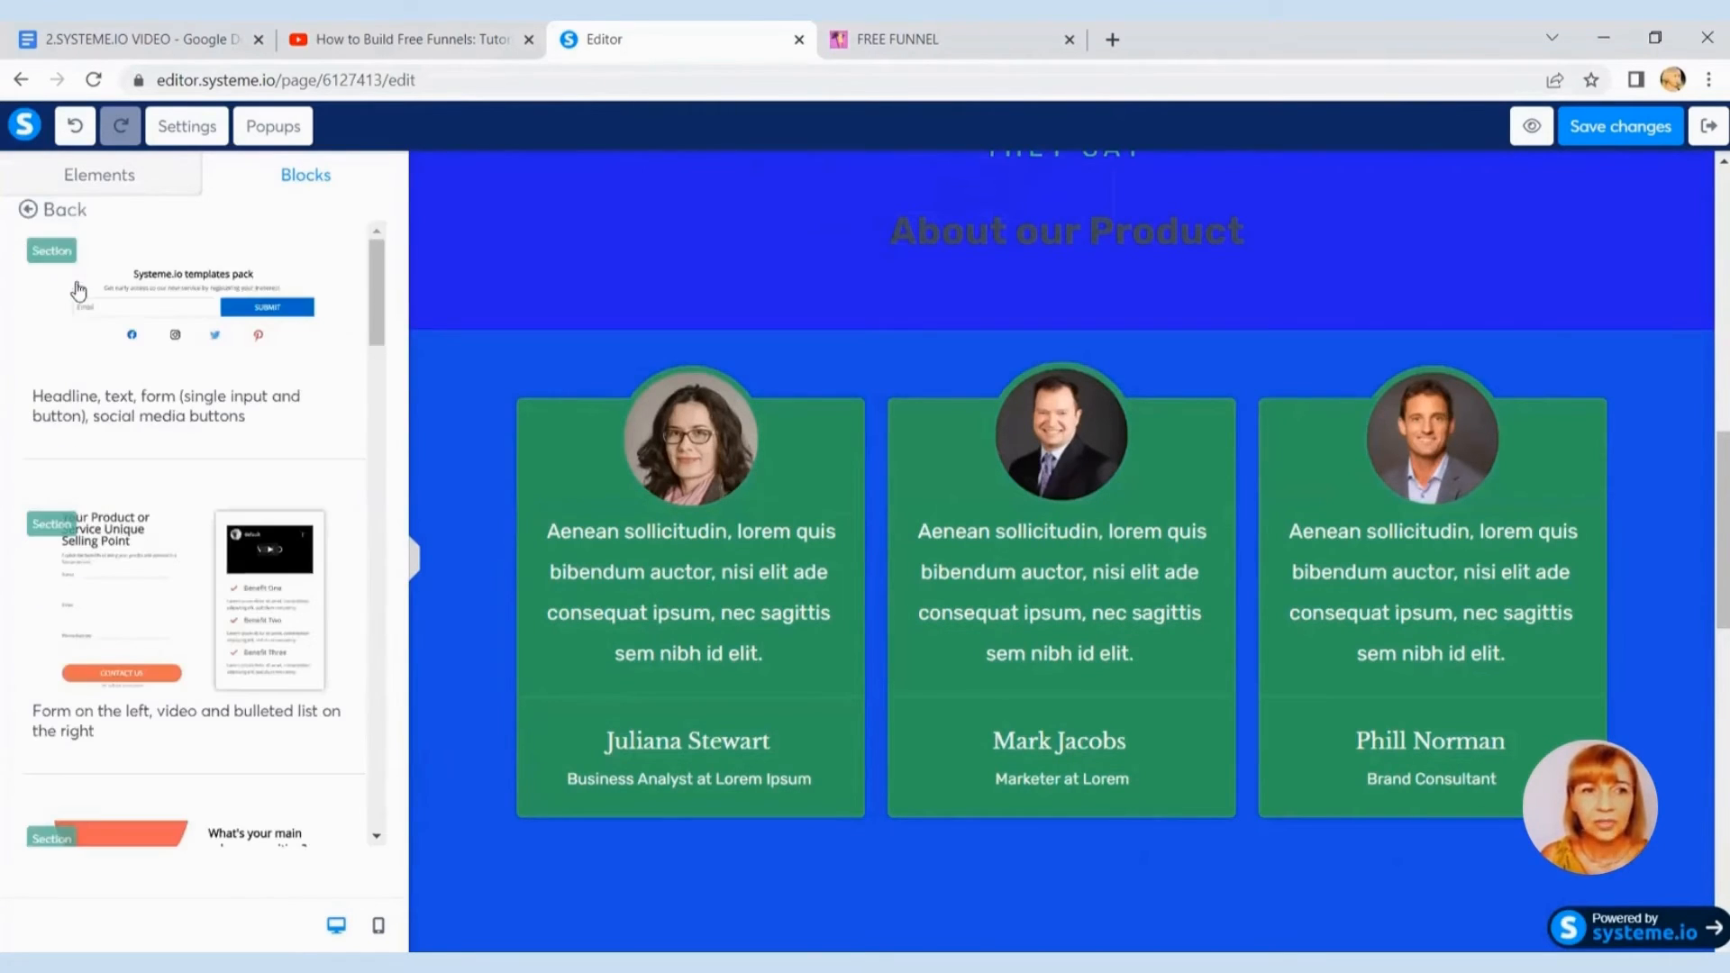
{"action": "scroll", "coordinate": [185, 630], "scroll_direction": "down", "scroll_amount": 9}
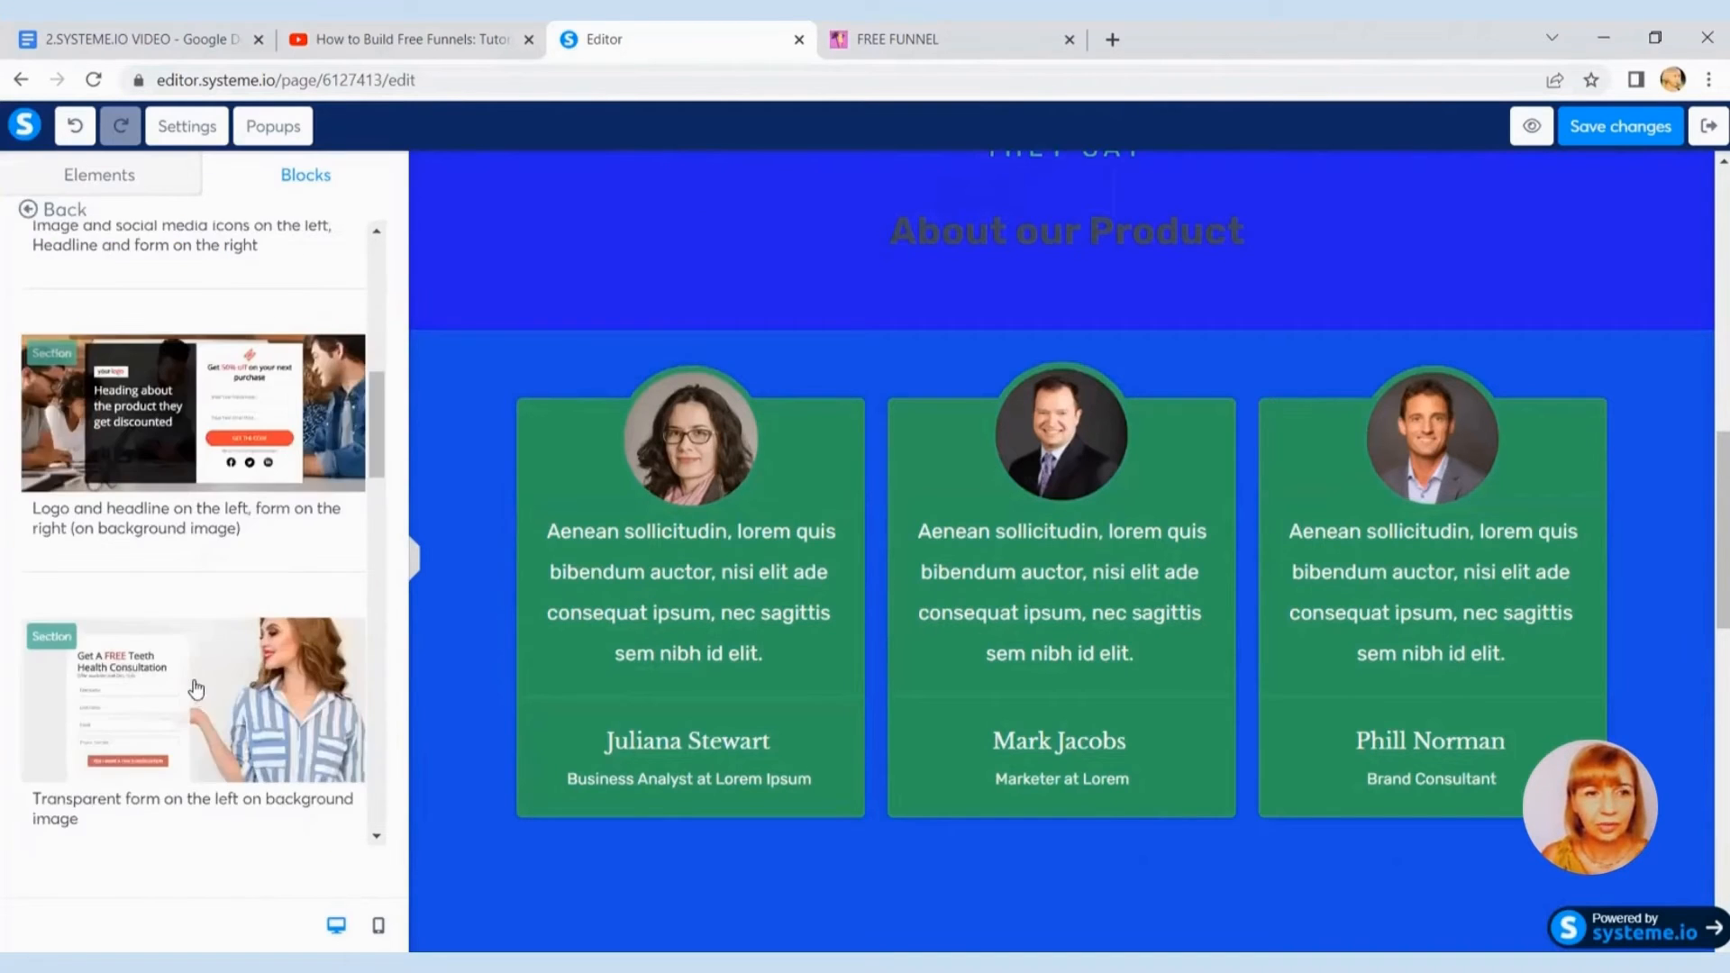
{"action": "scroll", "coordinate": [196, 689], "scroll_direction": "down", "scroll_amount": 6}
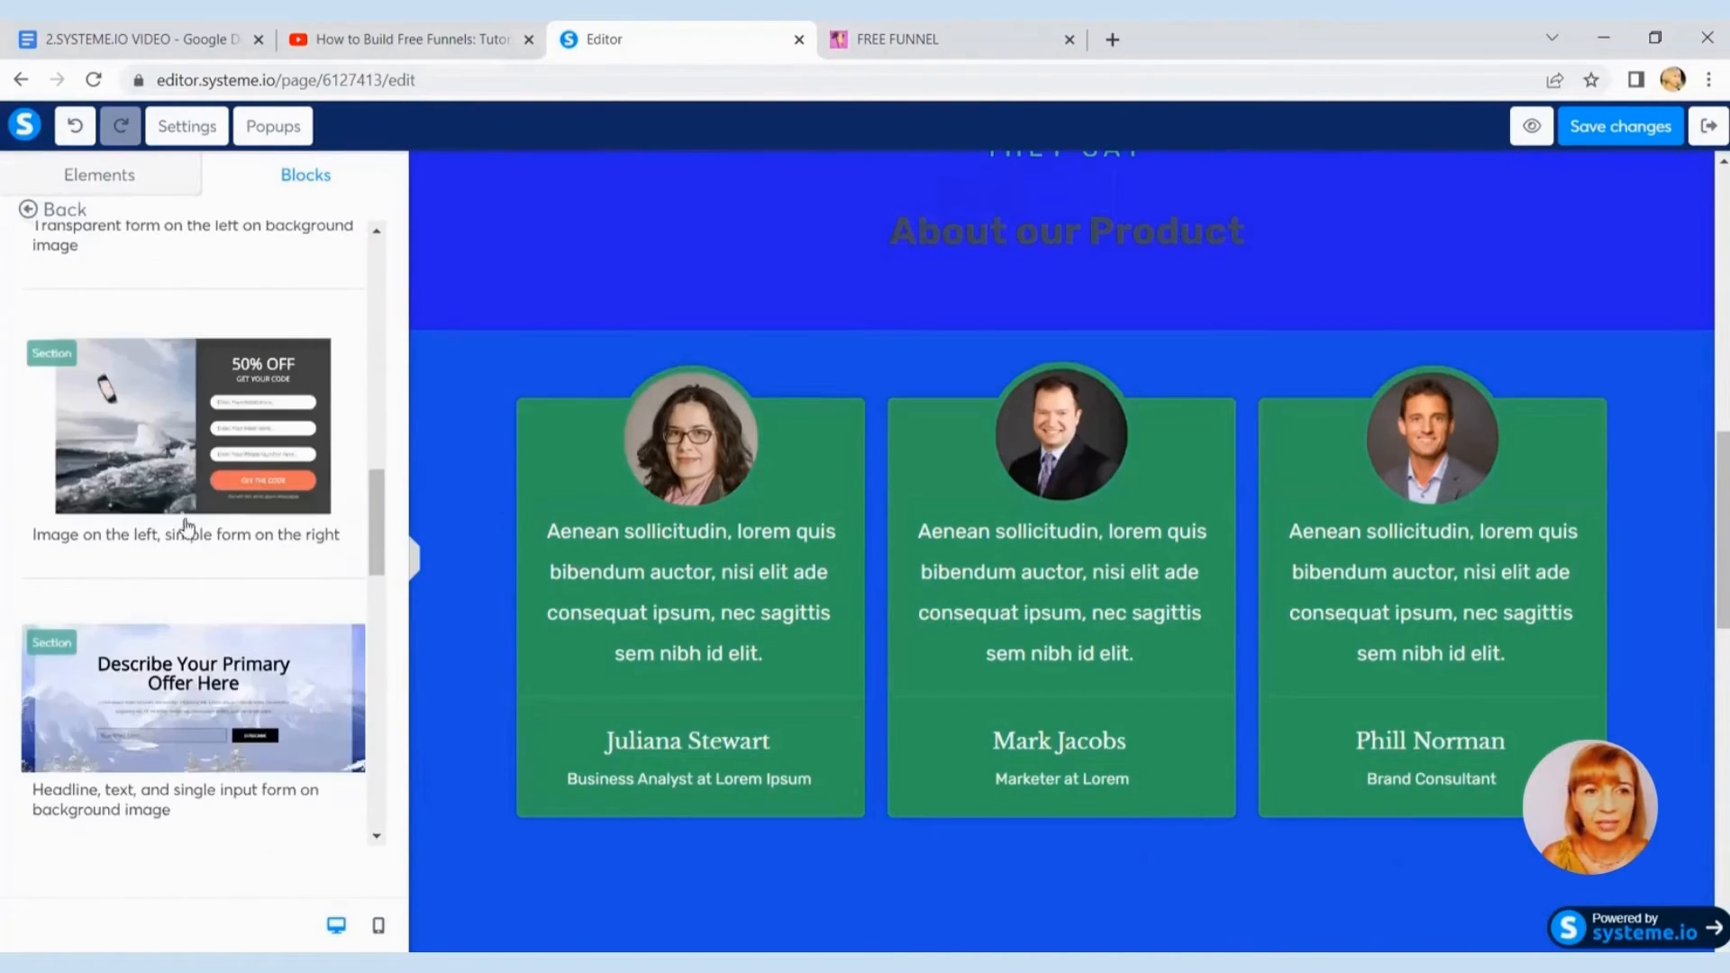
{"action": "left_click_drag", "start_coordinate": [920, 327], "coordinate": [869, 568]}
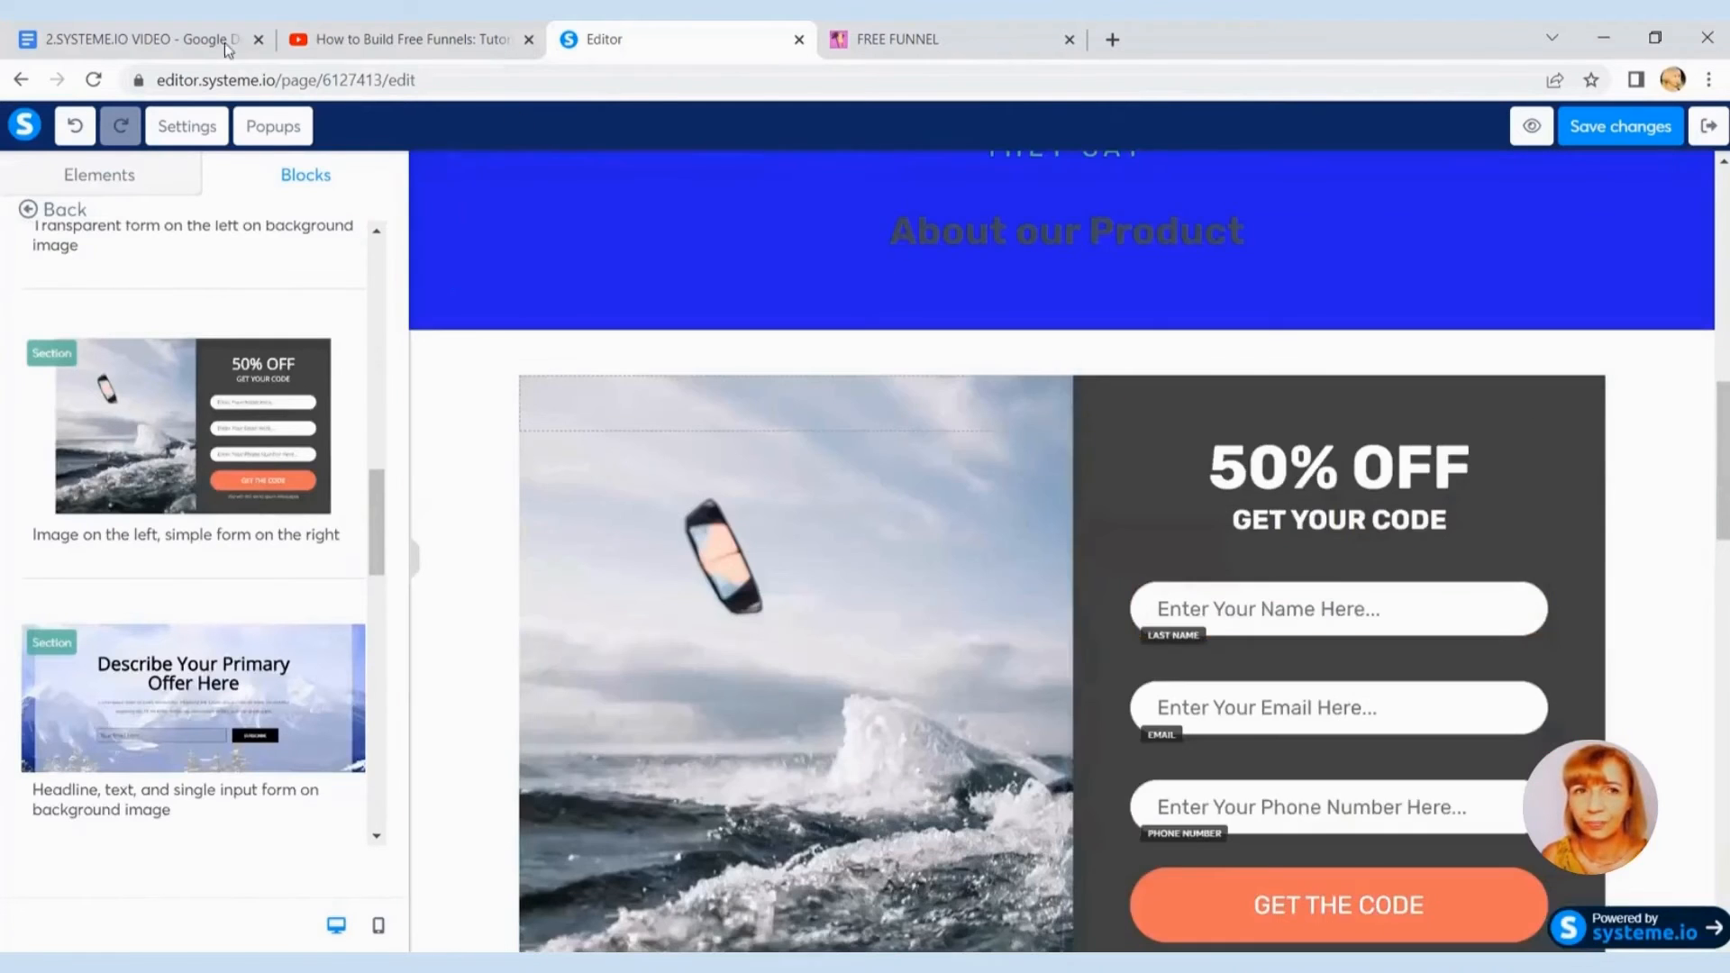
{"action": "left_click", "coordinate": [76, 132]}
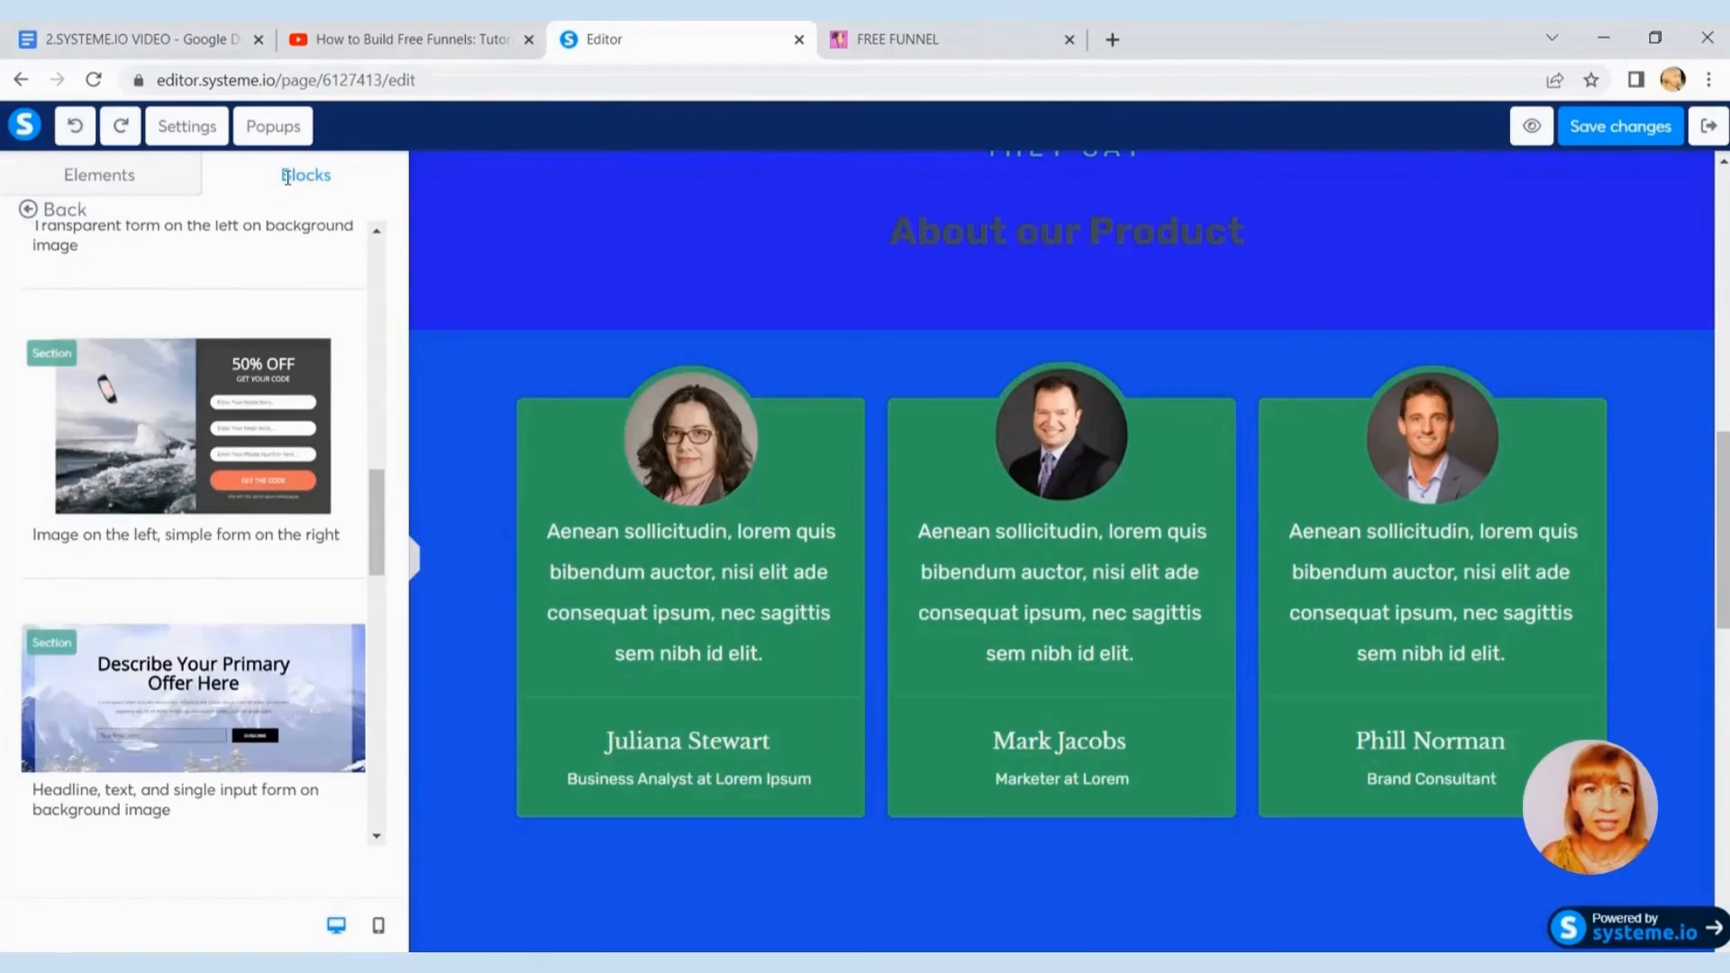
Step: Try inserting the features block "Diagonal elements (image, title and text)" under "About our Product" and delete the added section
{"action": "left_click", "coordinate": [33, 215]}
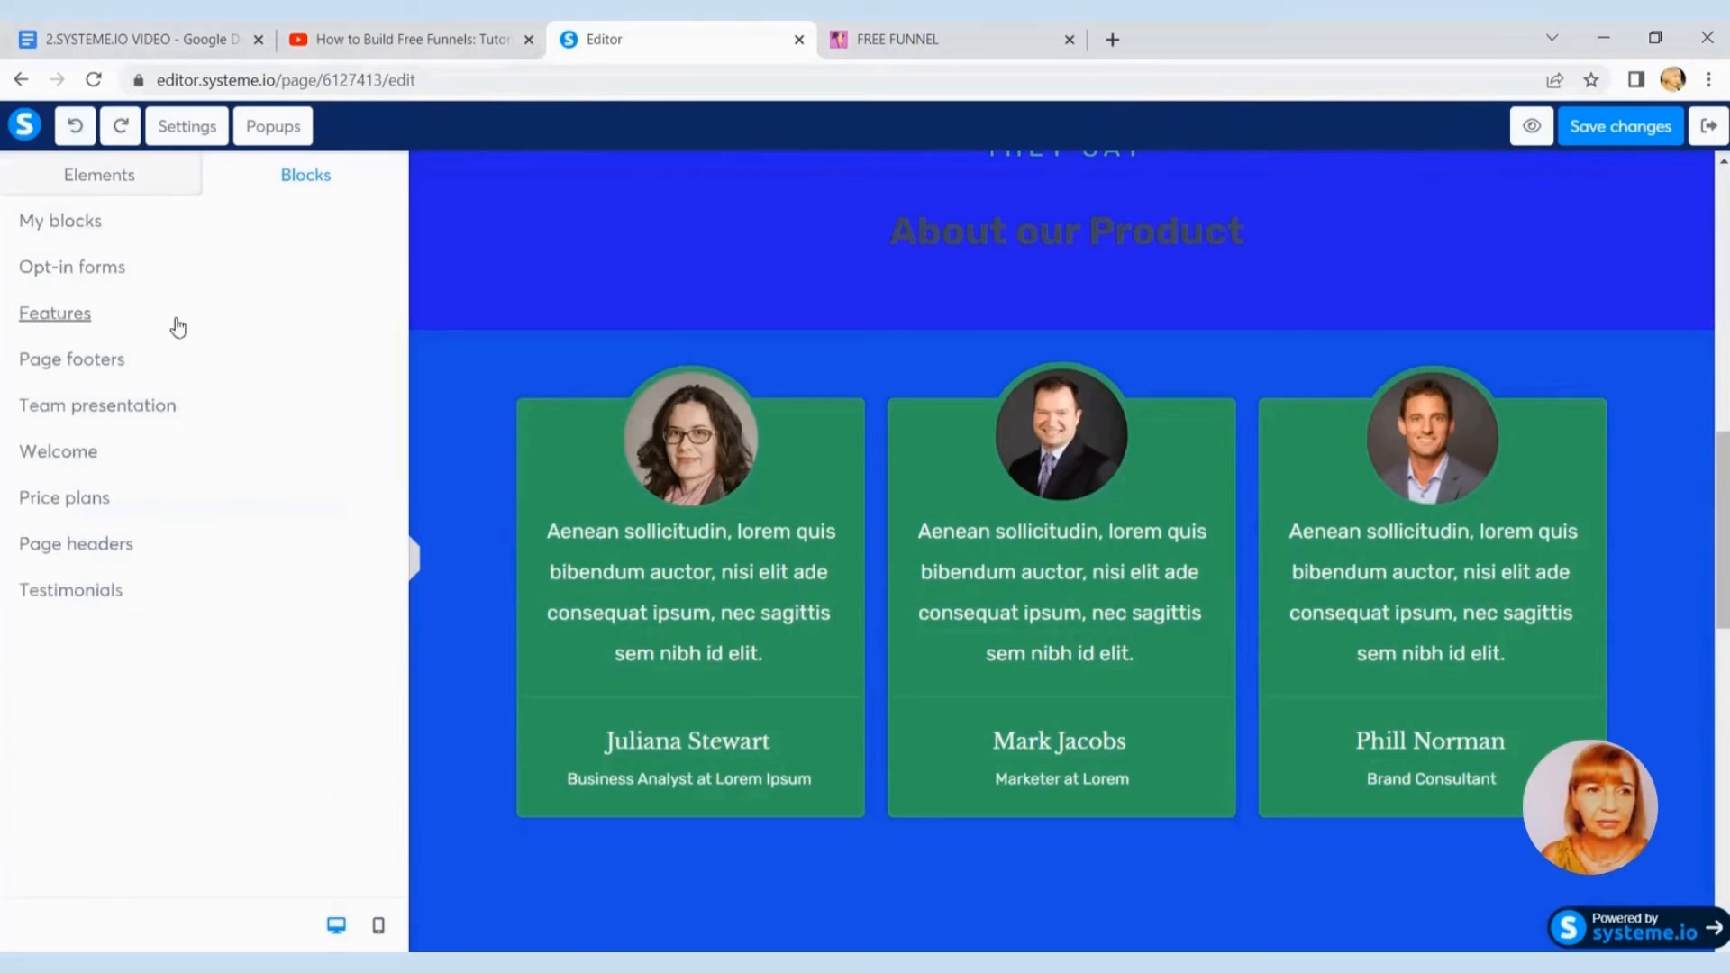
{"action": "left_click", "coordinate": [80, 320]}
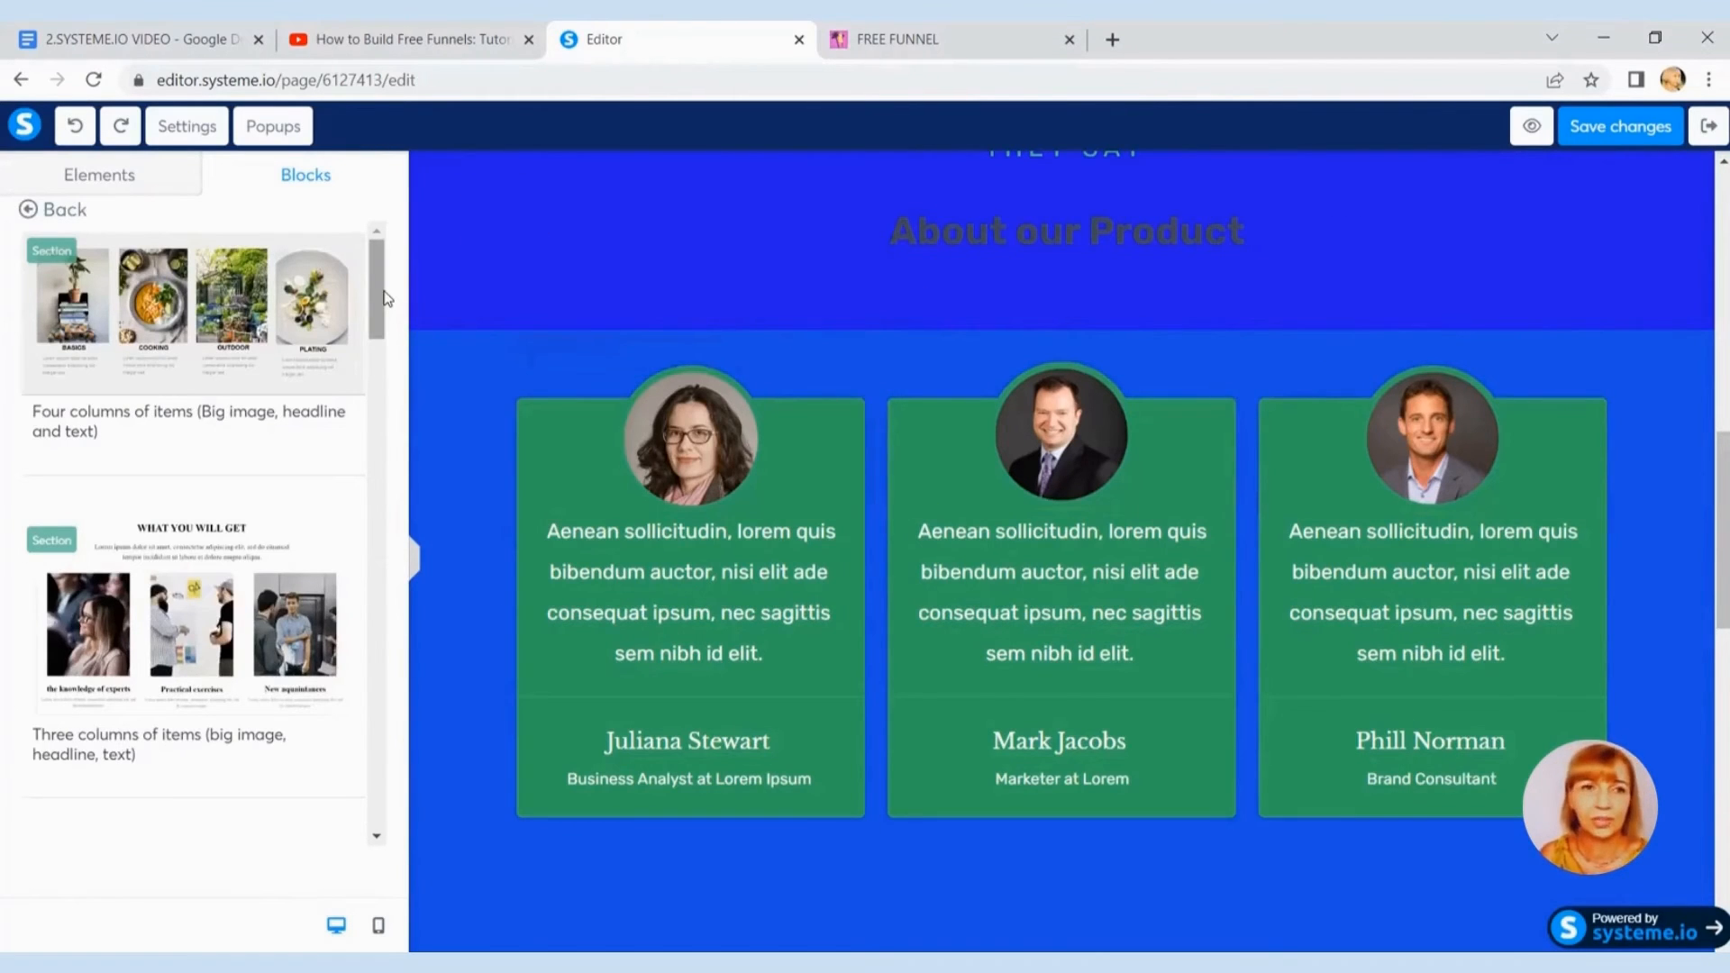
{"action": "left_click_drag", "start_coordinate": [378, 289], "coordinate": [406, 476]}
{"action": "scroll", "coordinate": [185, 486], "scroll_direction": "down", "scroll_amount": 4}
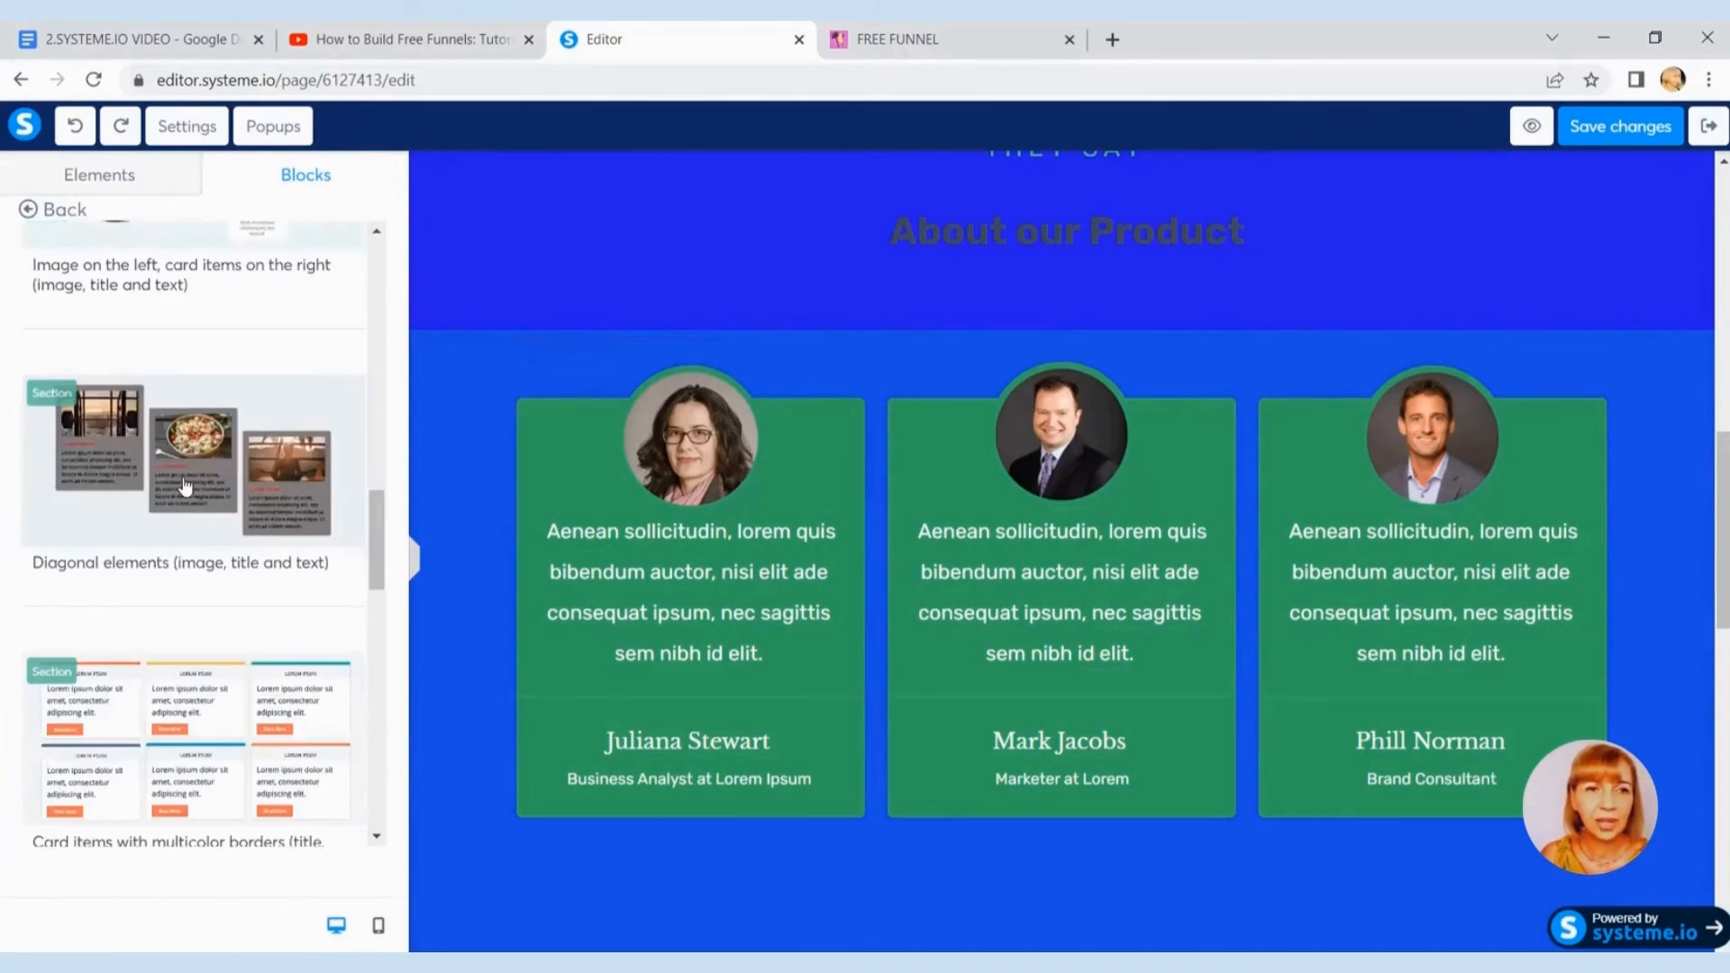
{"action": "left_click_drag", "start_coordinate": [721, 354], "coordinate": [725, 447]}
{"action": "mouse_move", "coordinate": [1710, 436]}
{"action": "left_mouse_down"}
{"action": "mouse_move", "coordinate": [1710, 532]}
{"action": "mouse_move", "coordinate": [1709, 417]}
{"action": "left_mouse_up"}
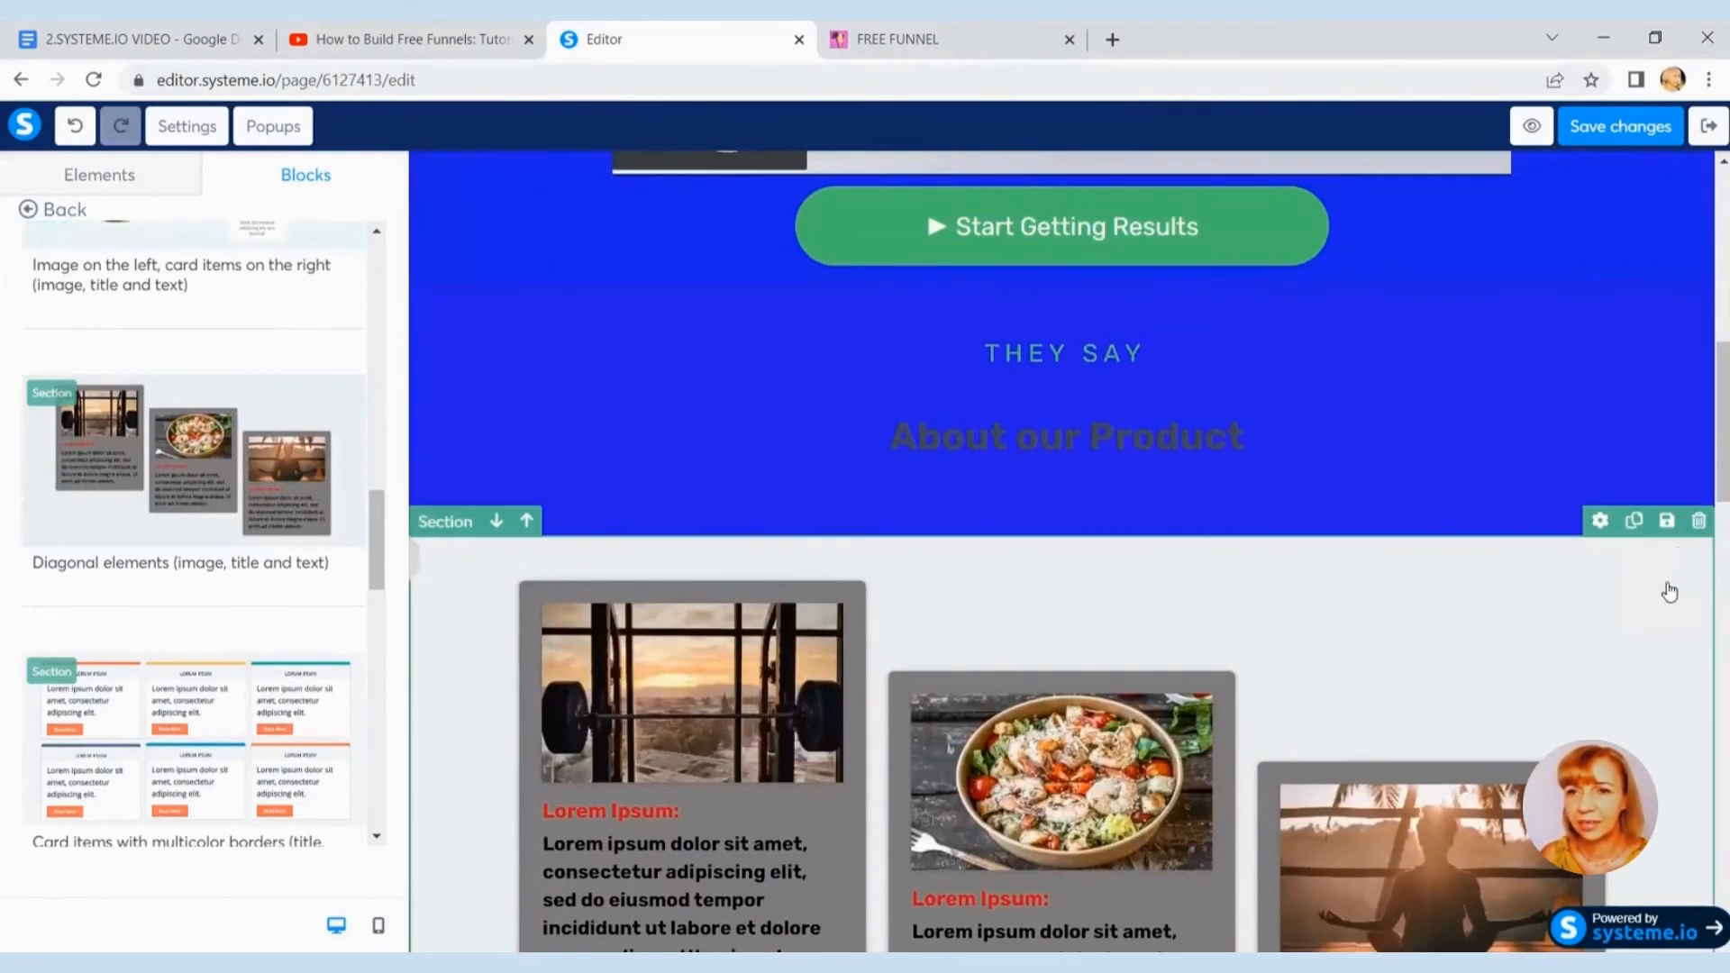
{"action": "left_click", "coordinate": [1698, 522]}
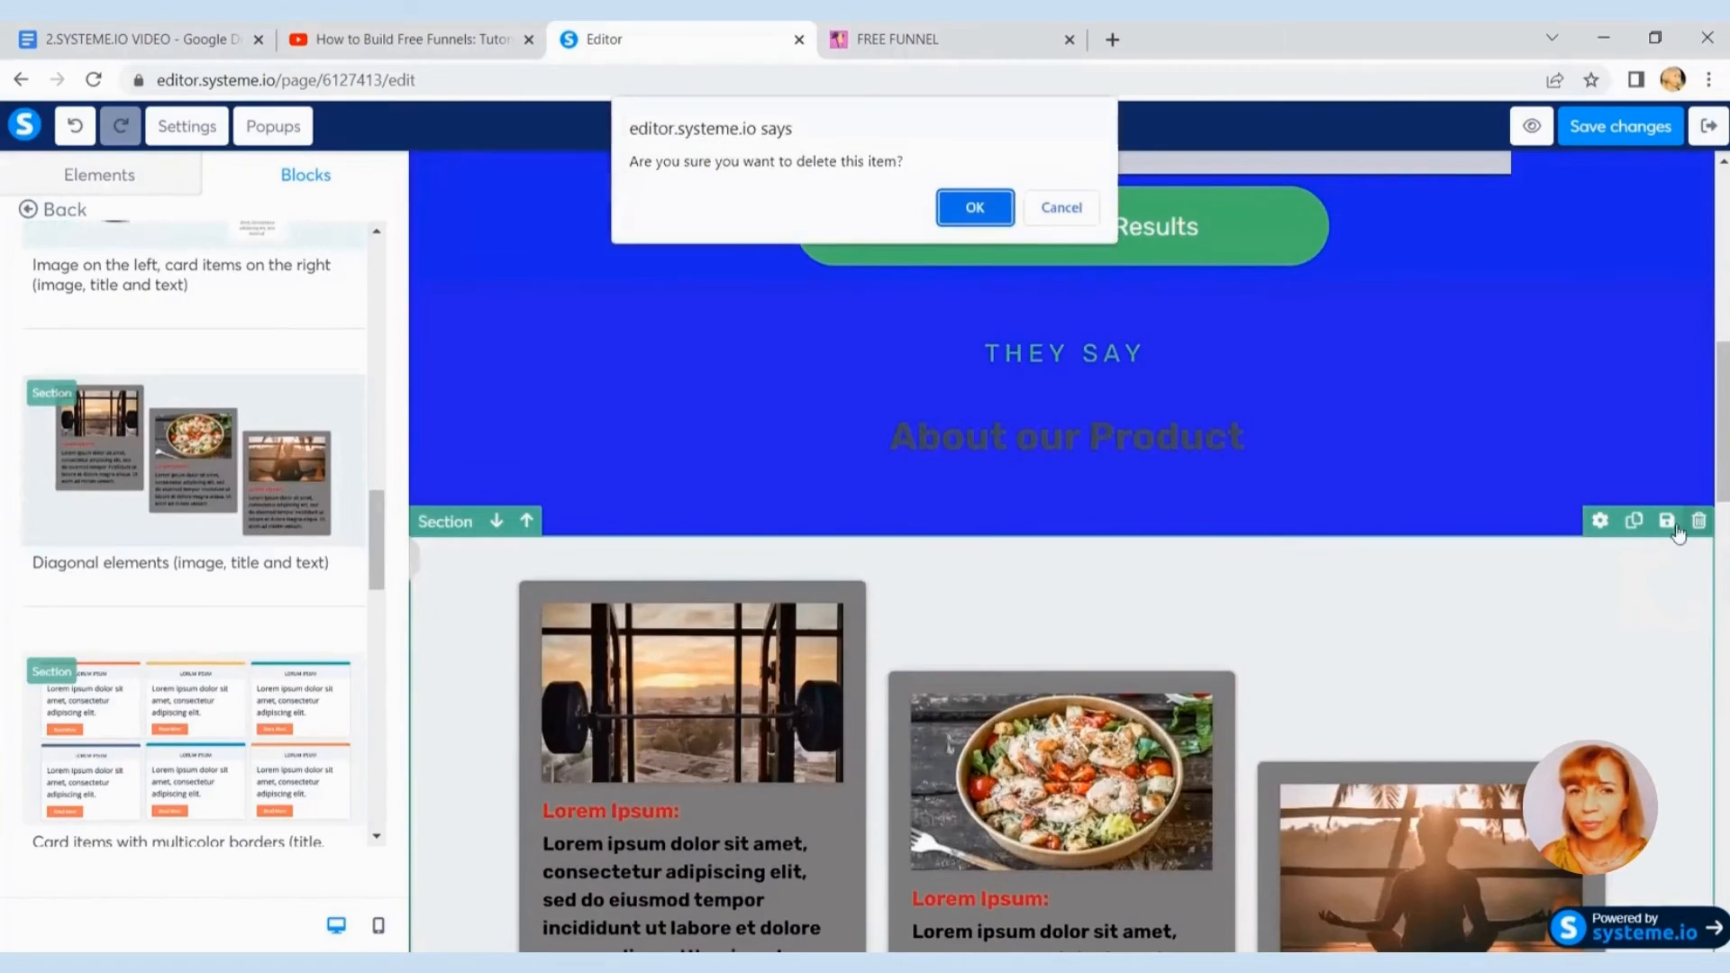
{"action": "left_click", "coordinate": [975, 208]}
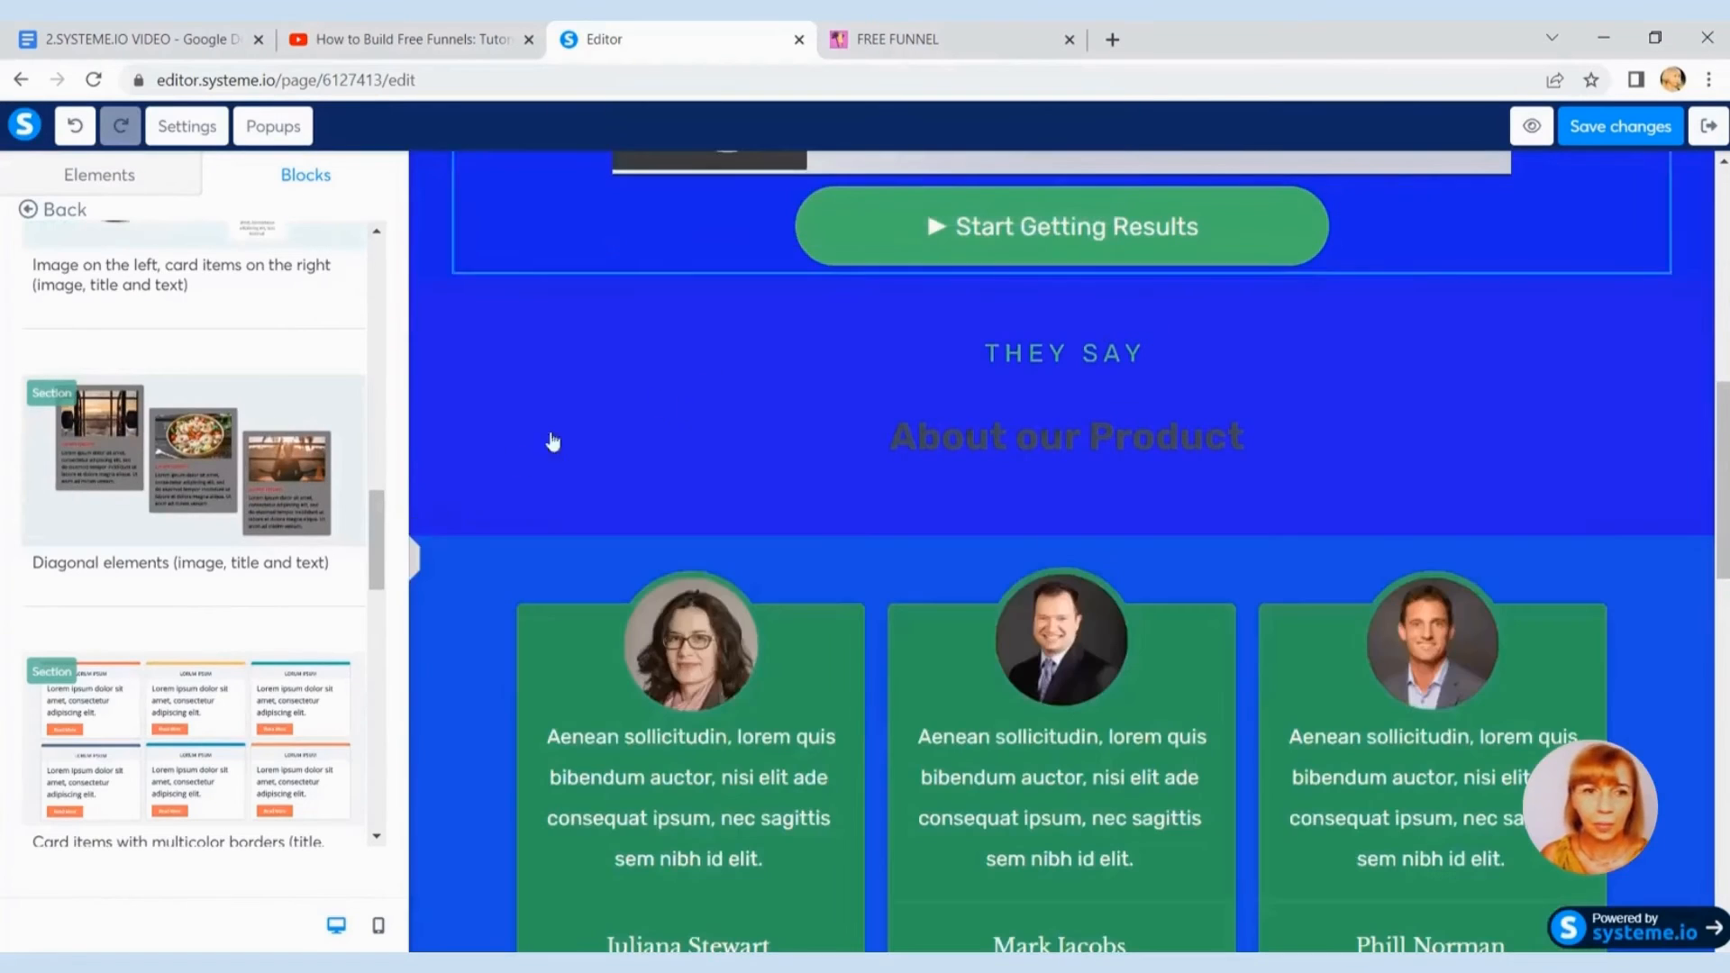
Step: Try inserting the page footer block "Logo, menu and text in the center" at the end of the page and undo the insertion
{"action": "left_click", "coordinate": [27, 210]}
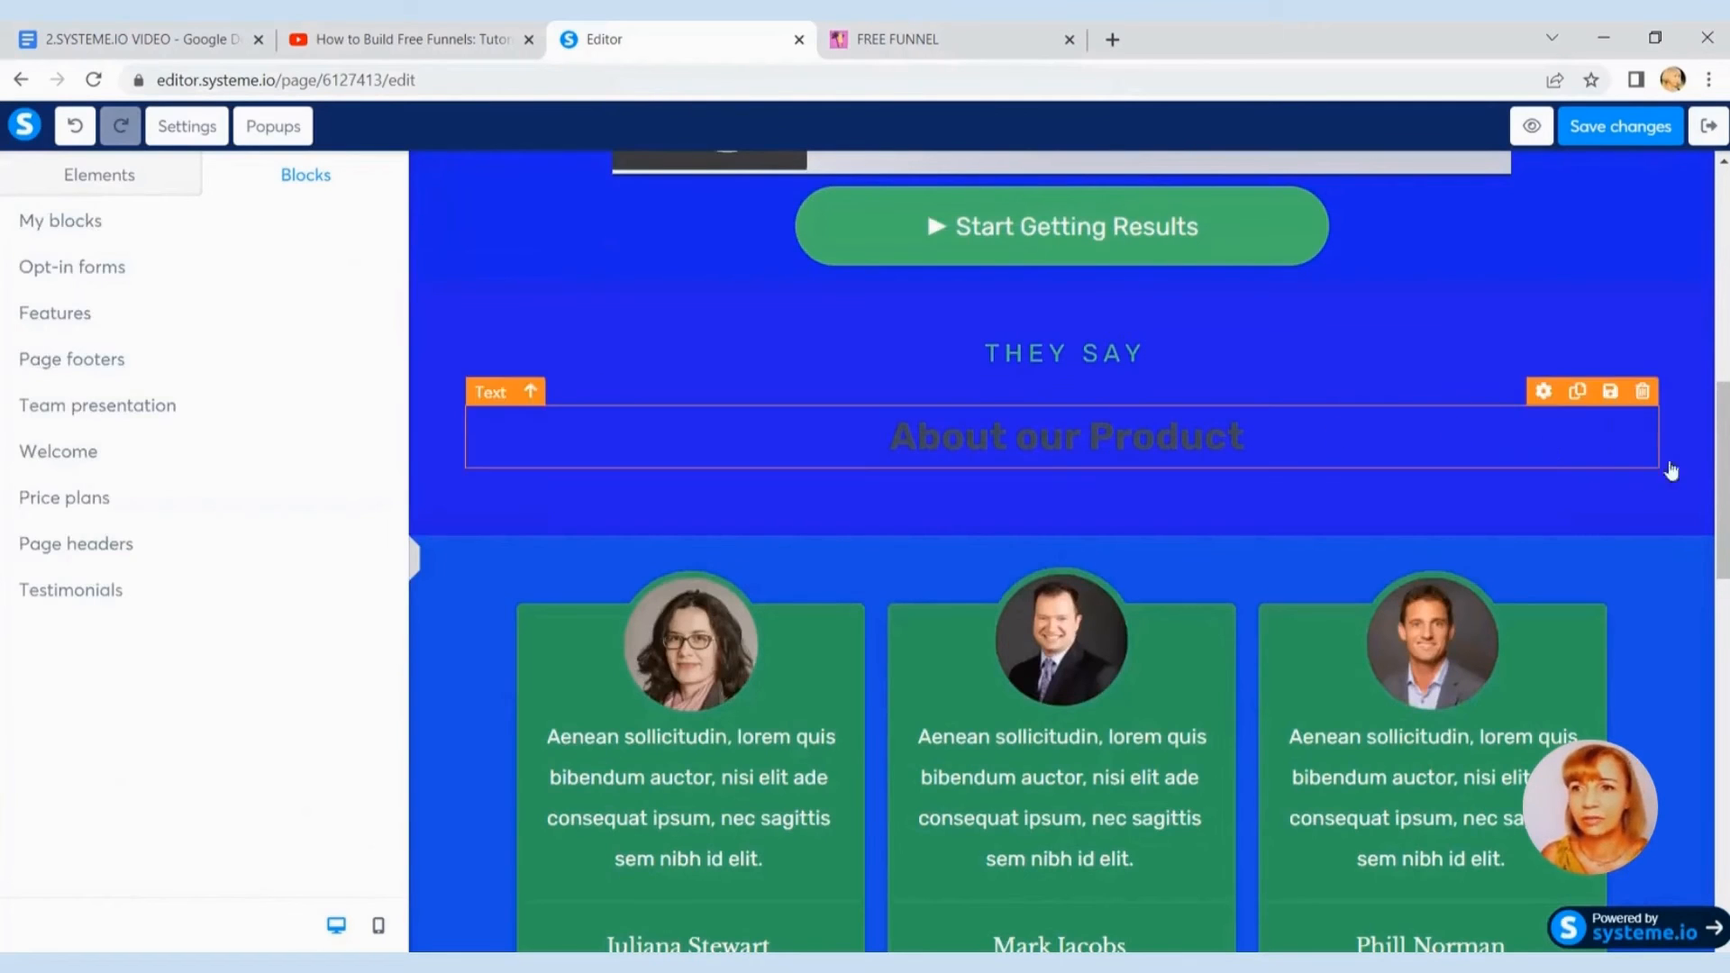
{"action": "left_click_drag", "start_coordinate": [1722, 478], "coordinate": [1710, 877]}
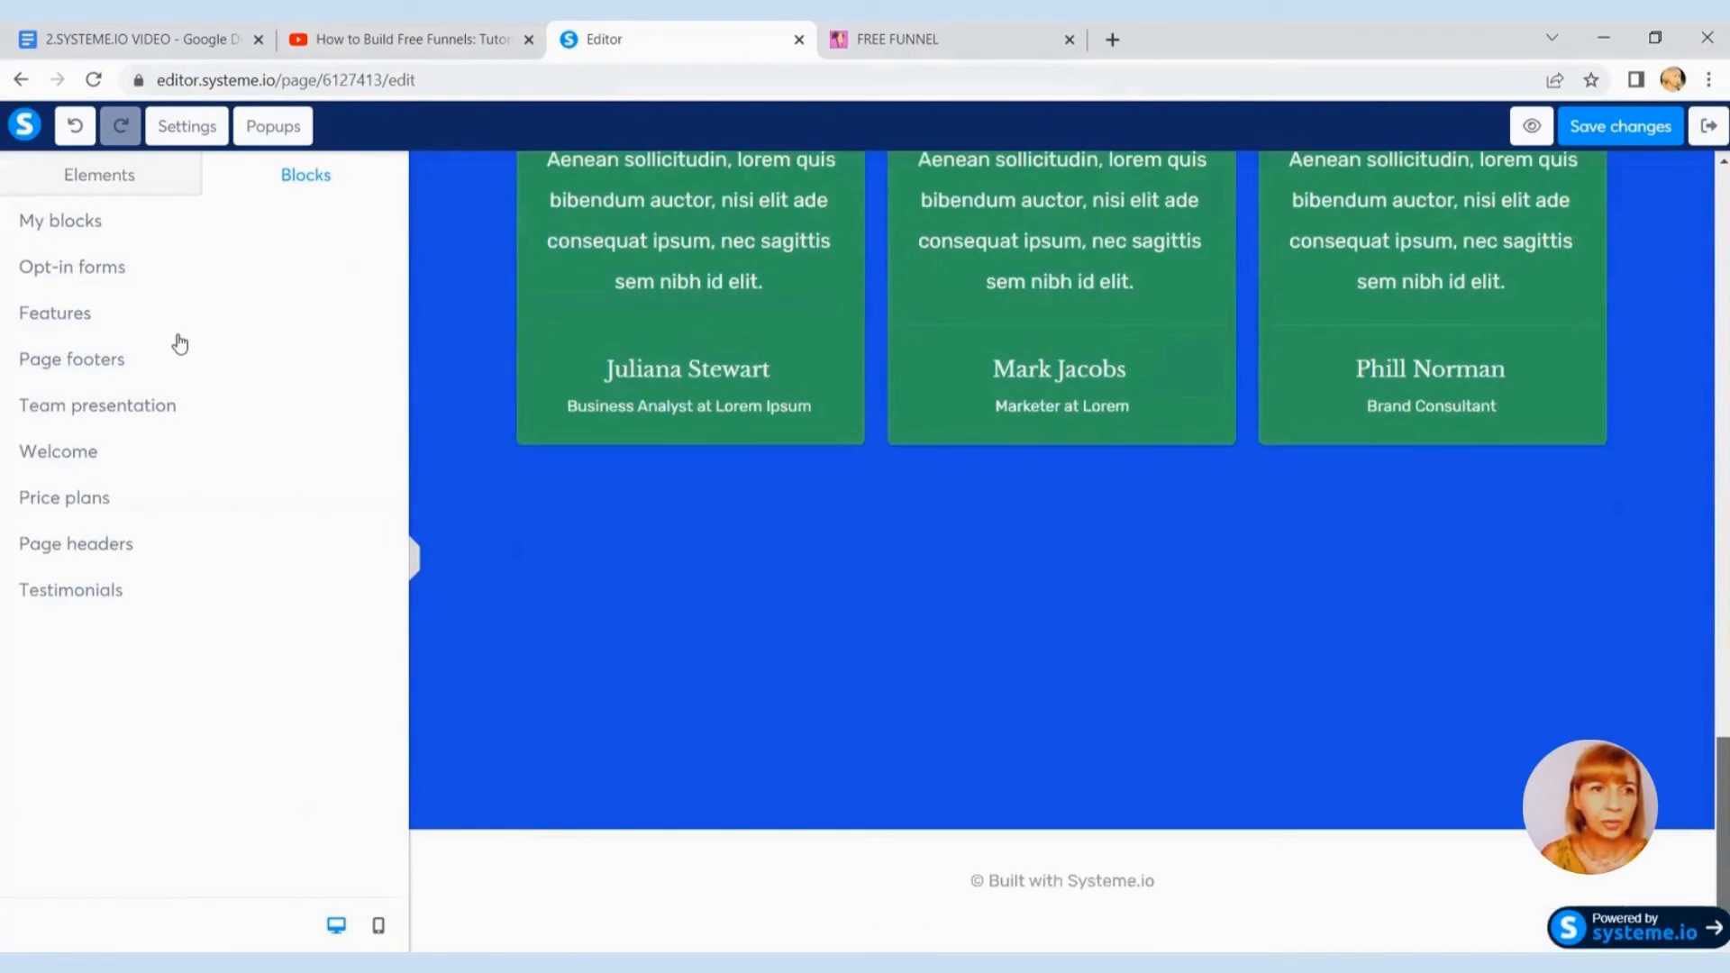
{"action": "left_click_drag", "start_coordinate": [100, 359], "coordinate": [525, 498]}
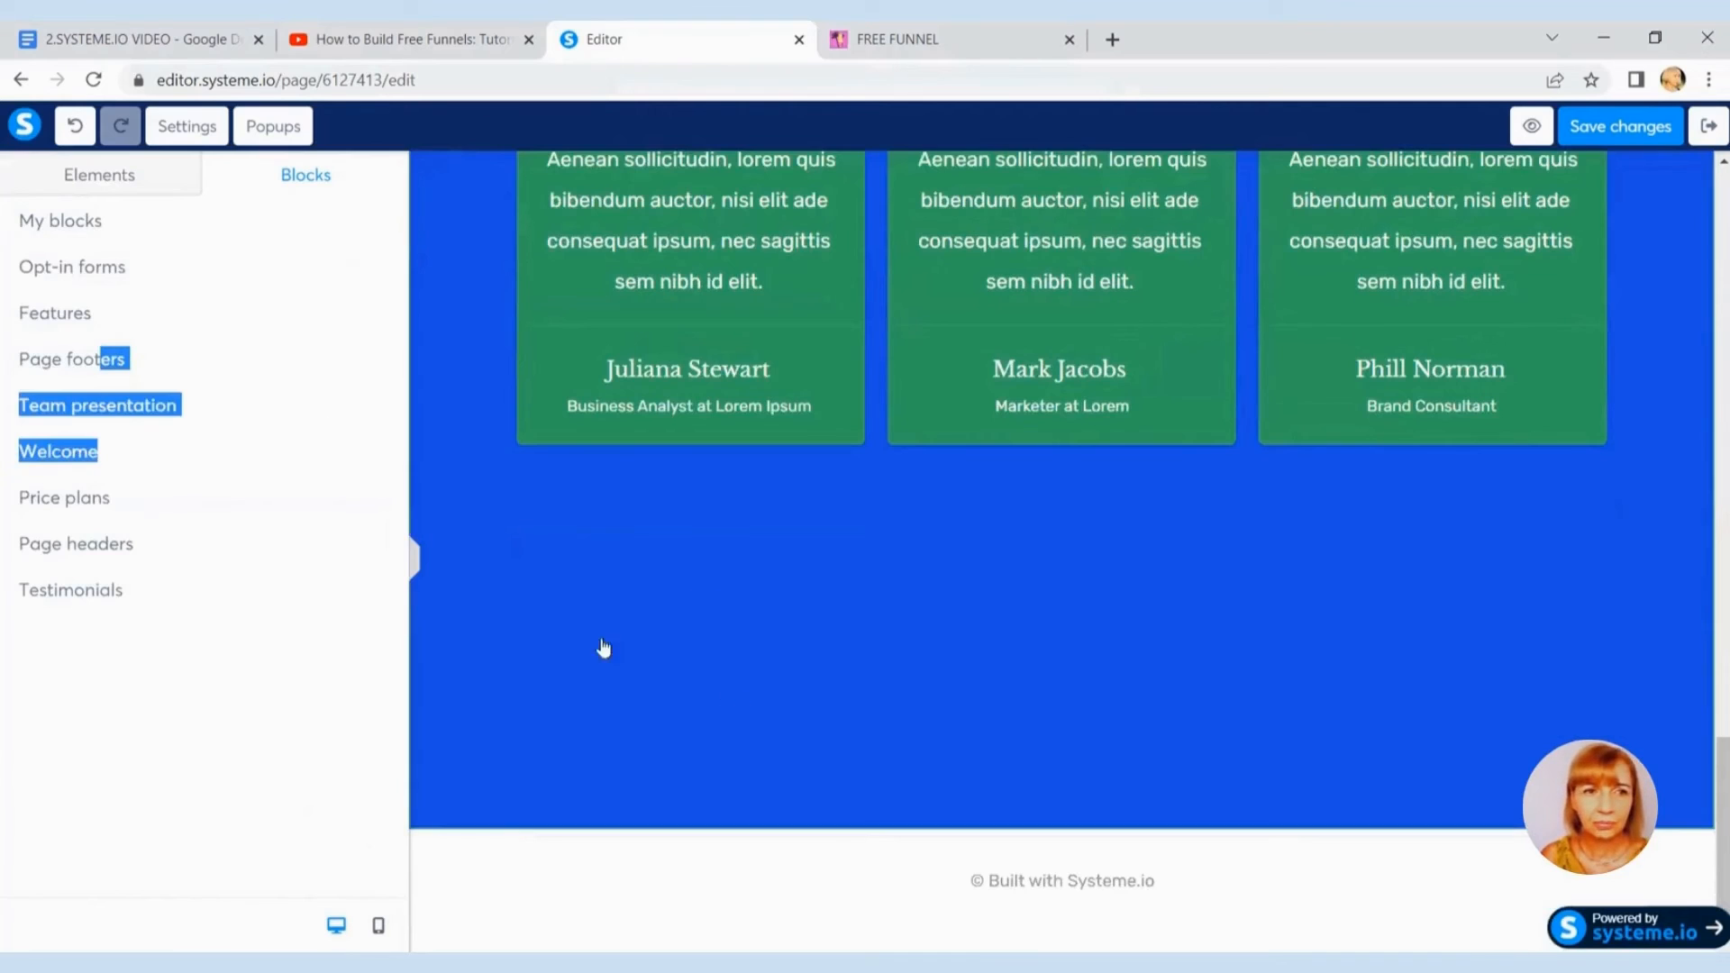
{"action": "left_click", "coordinate": [72, 360]}
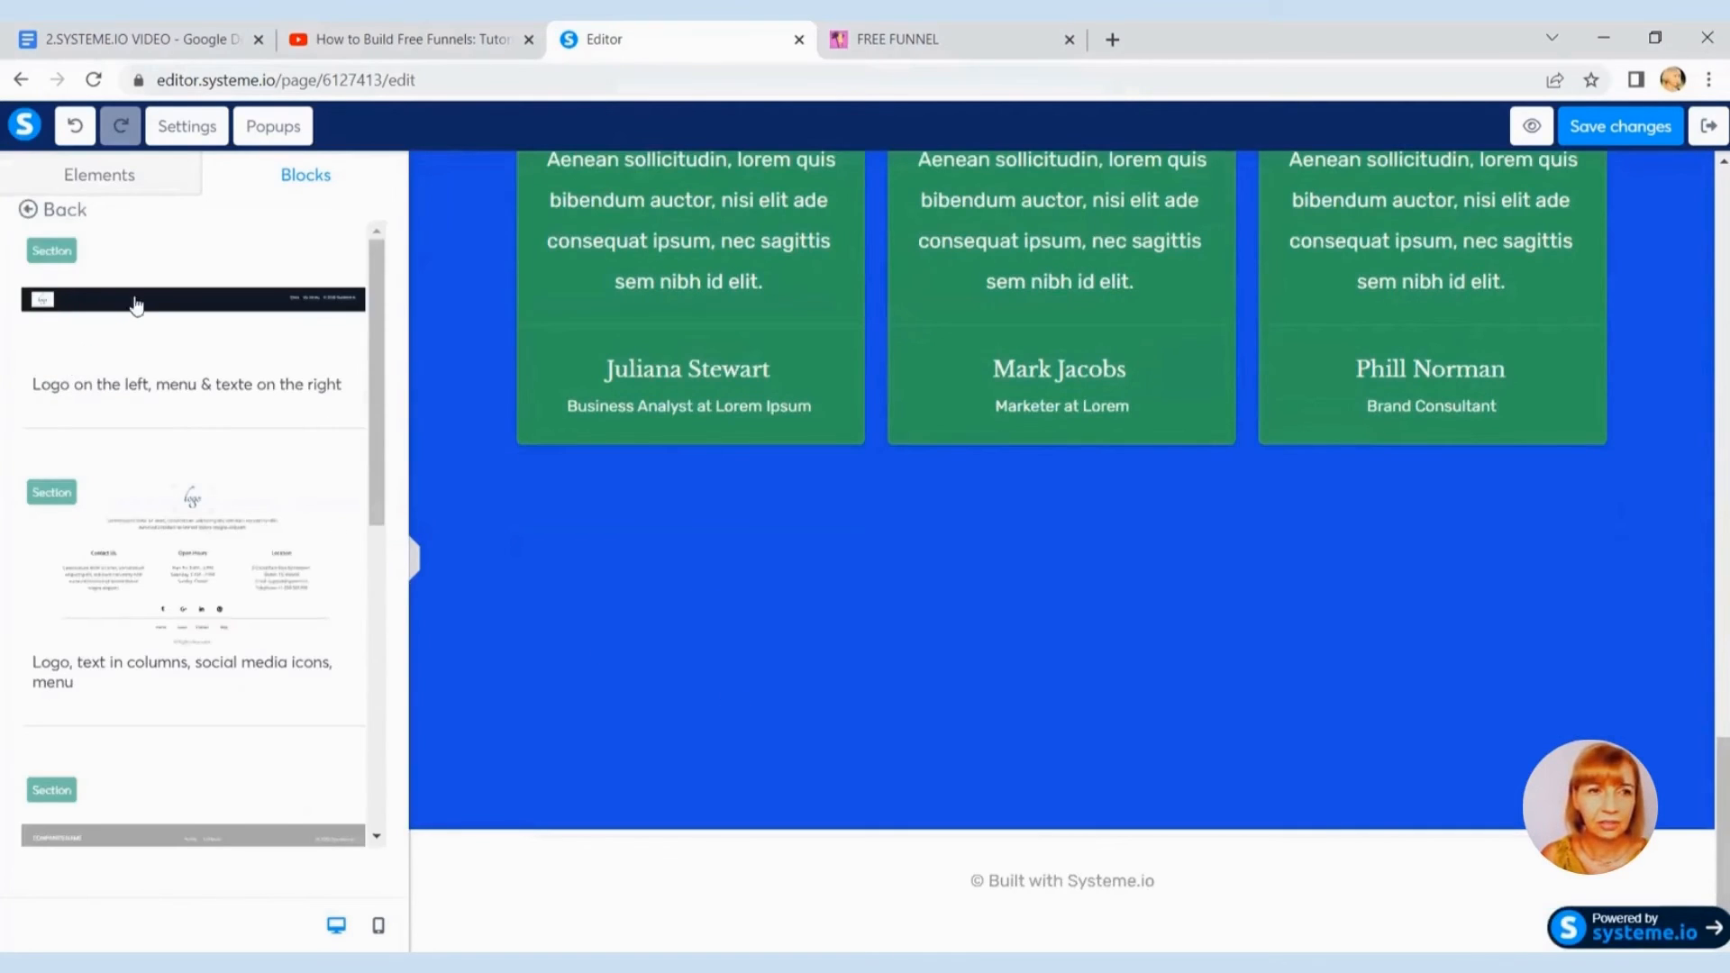
{"action": "scroll", "coordinate": [282, 464], "scroll_direction": "down", "scroll_amount": 7}
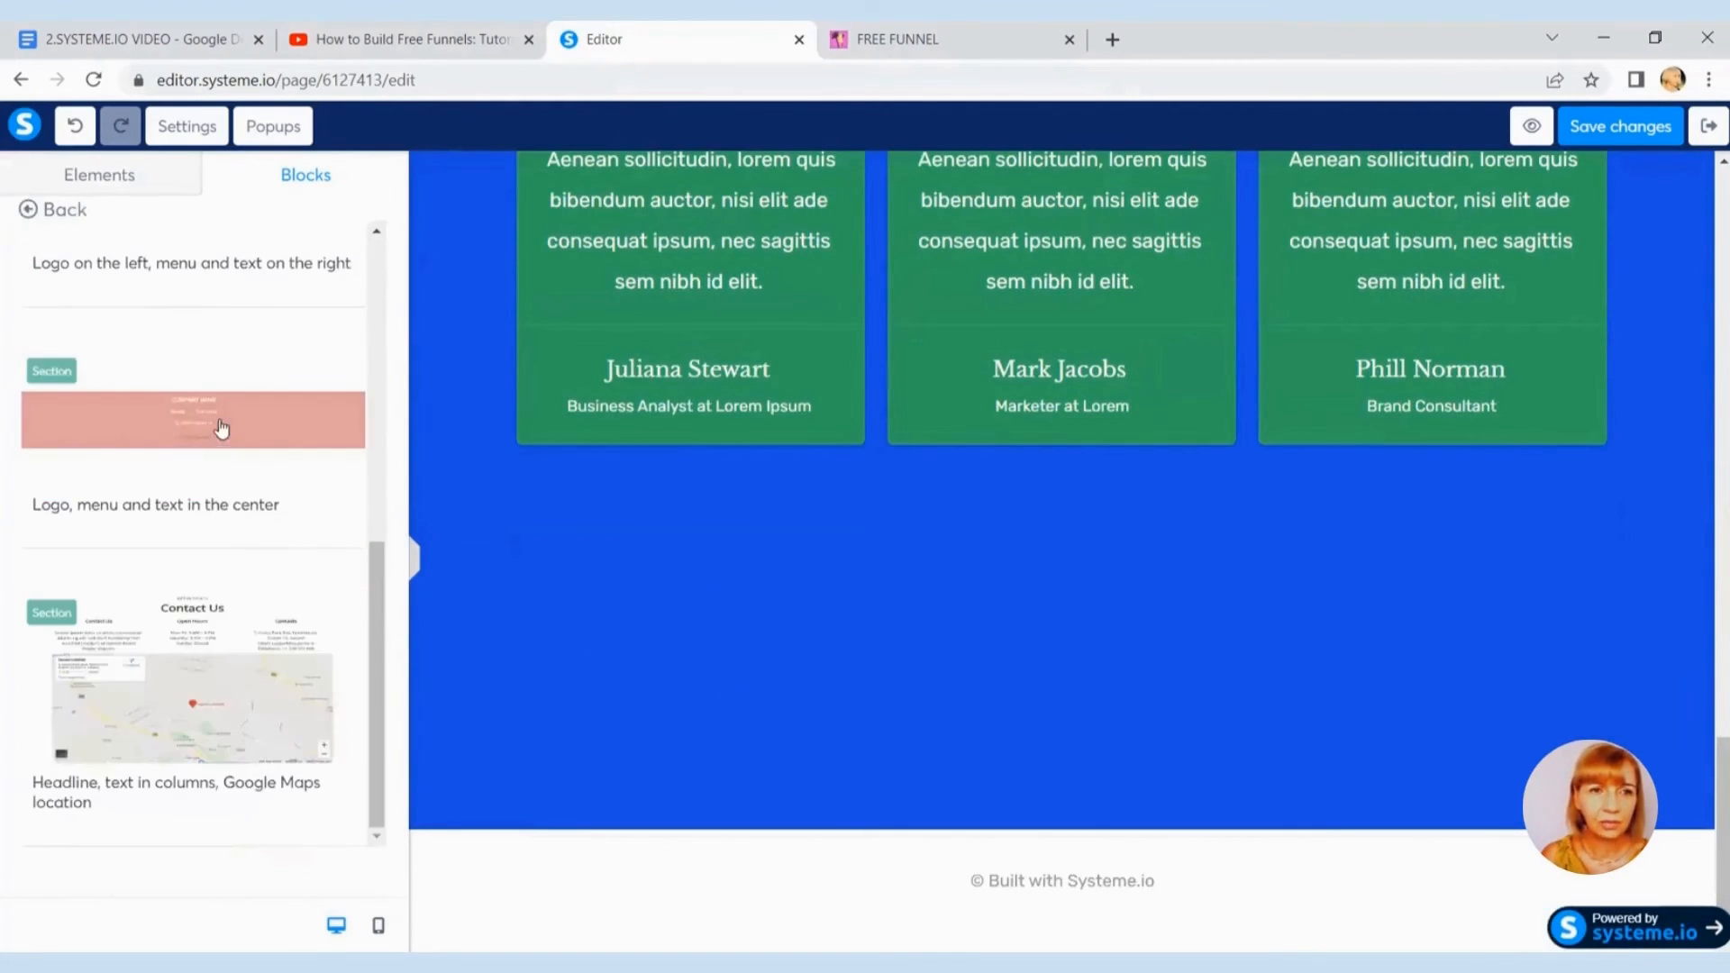
{"action": "left_click_drag", "start_coordinate": [628, 820], "coordinate": [626, 819]}
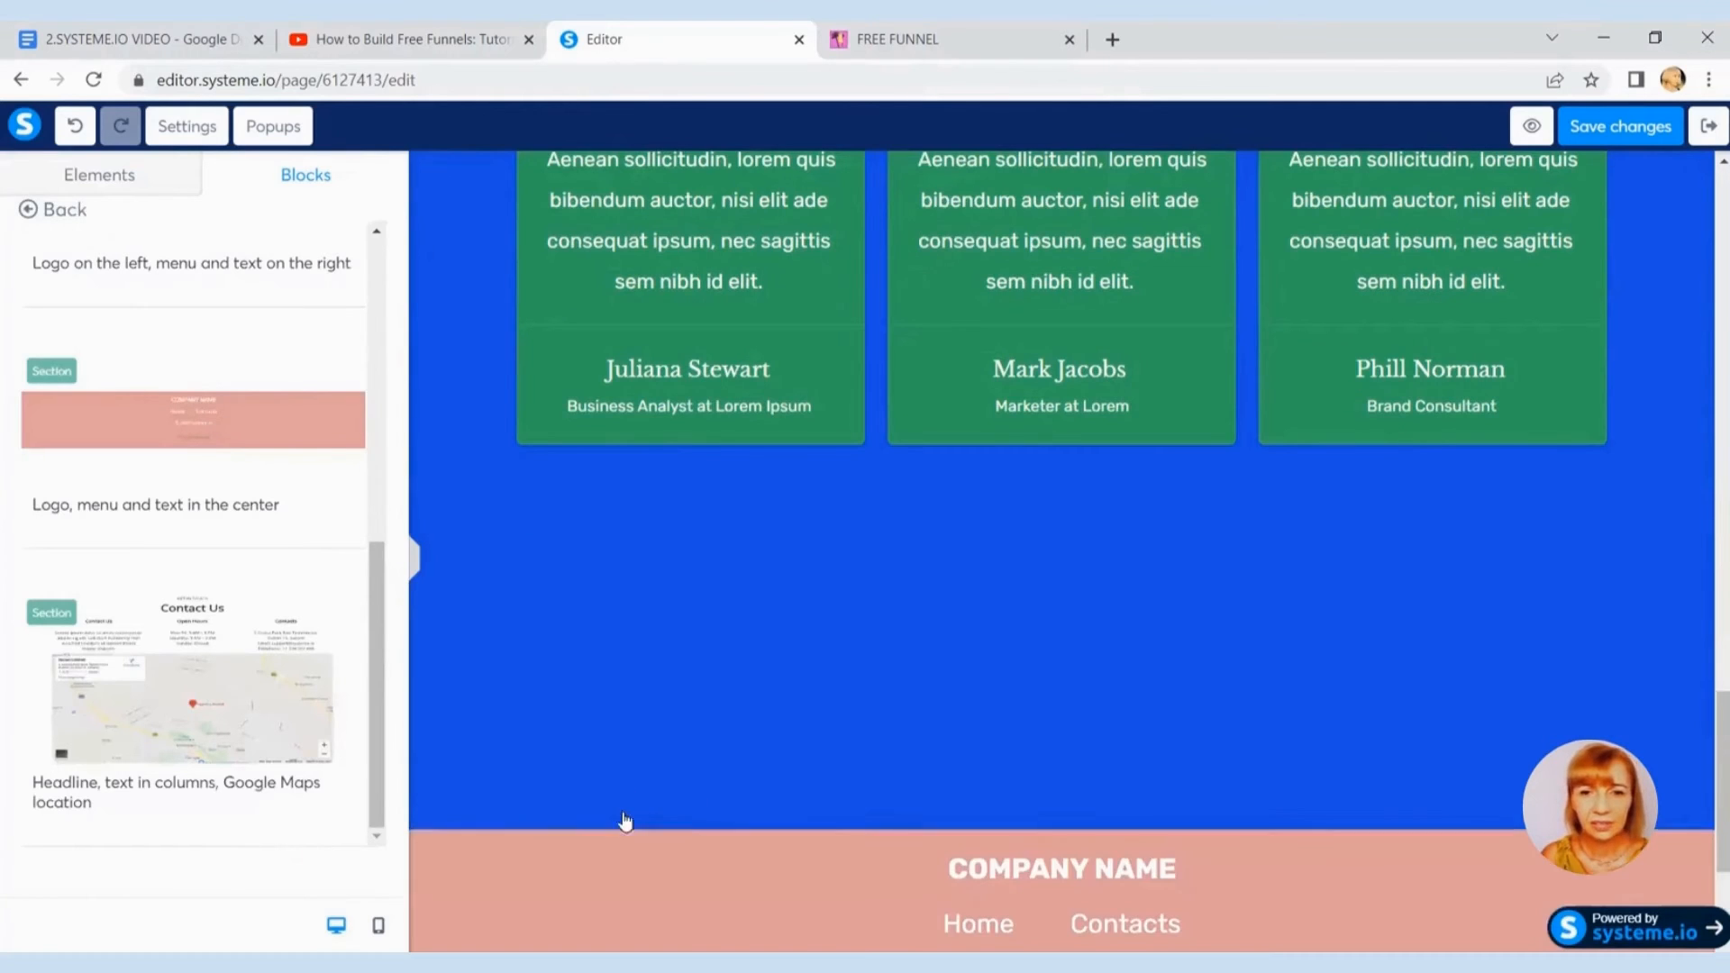
{"action": "scroll", "coordinate": [1706, 793], "scroll_direction": "down", "scroll_amount": 3}
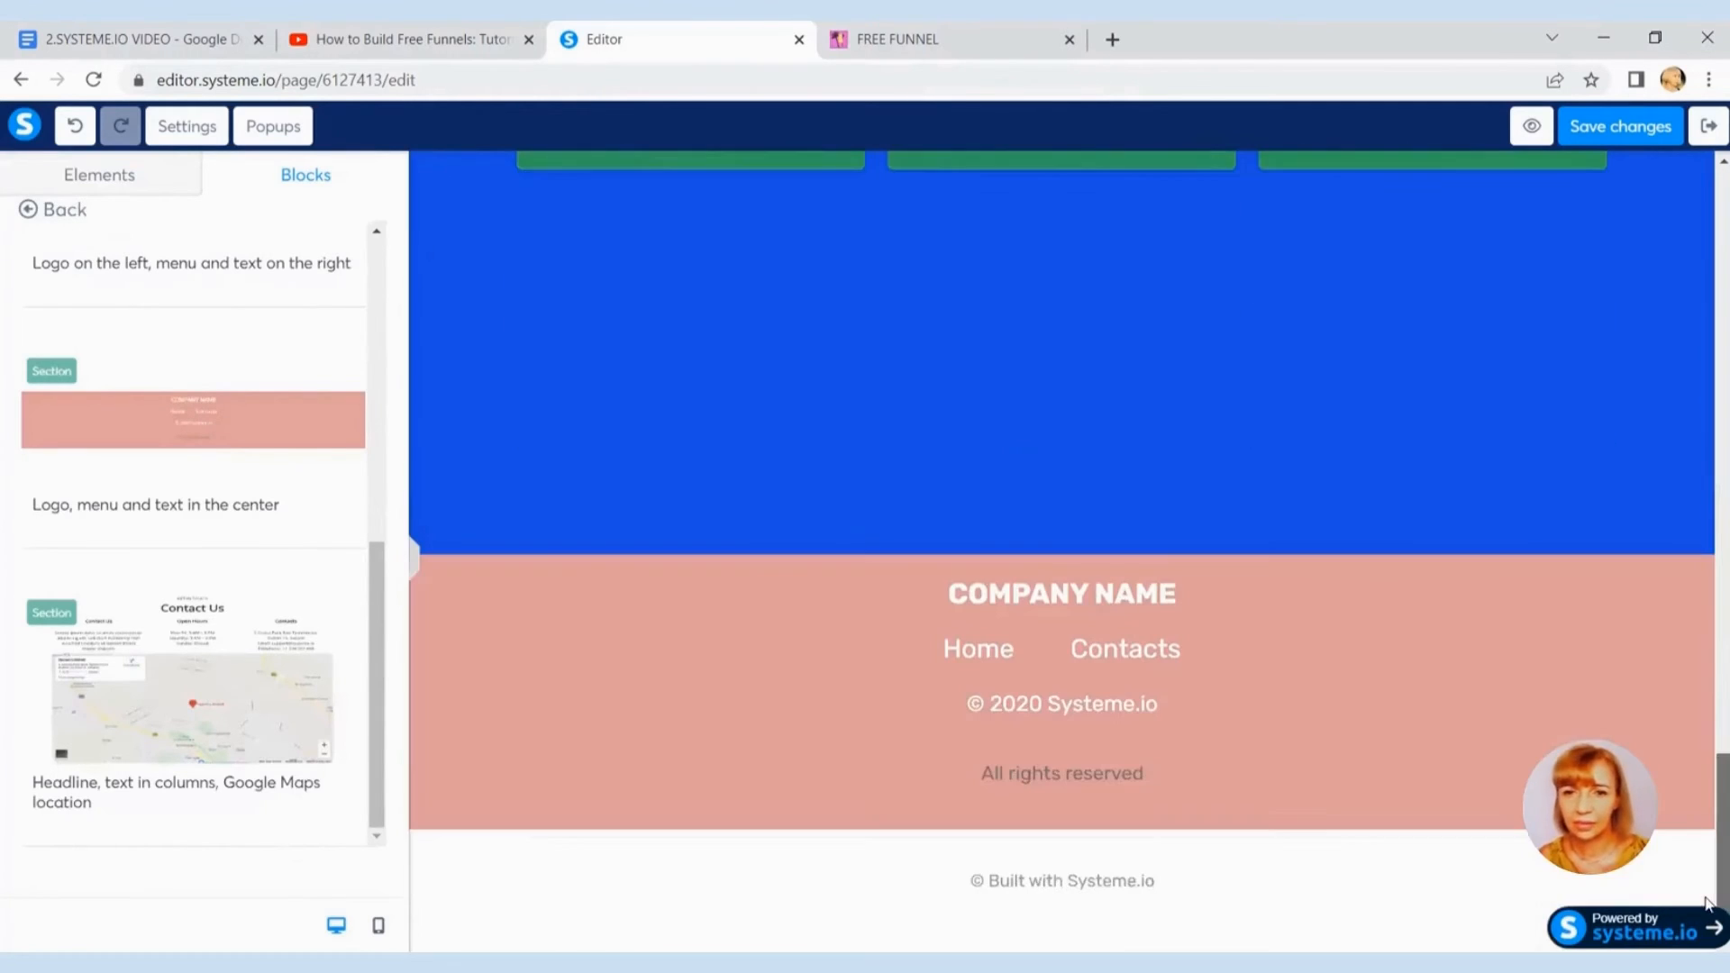
{"action": "scroll", "coordinate": [1709, 820], "scroll_direction": "up", "scroll_amount": 2}
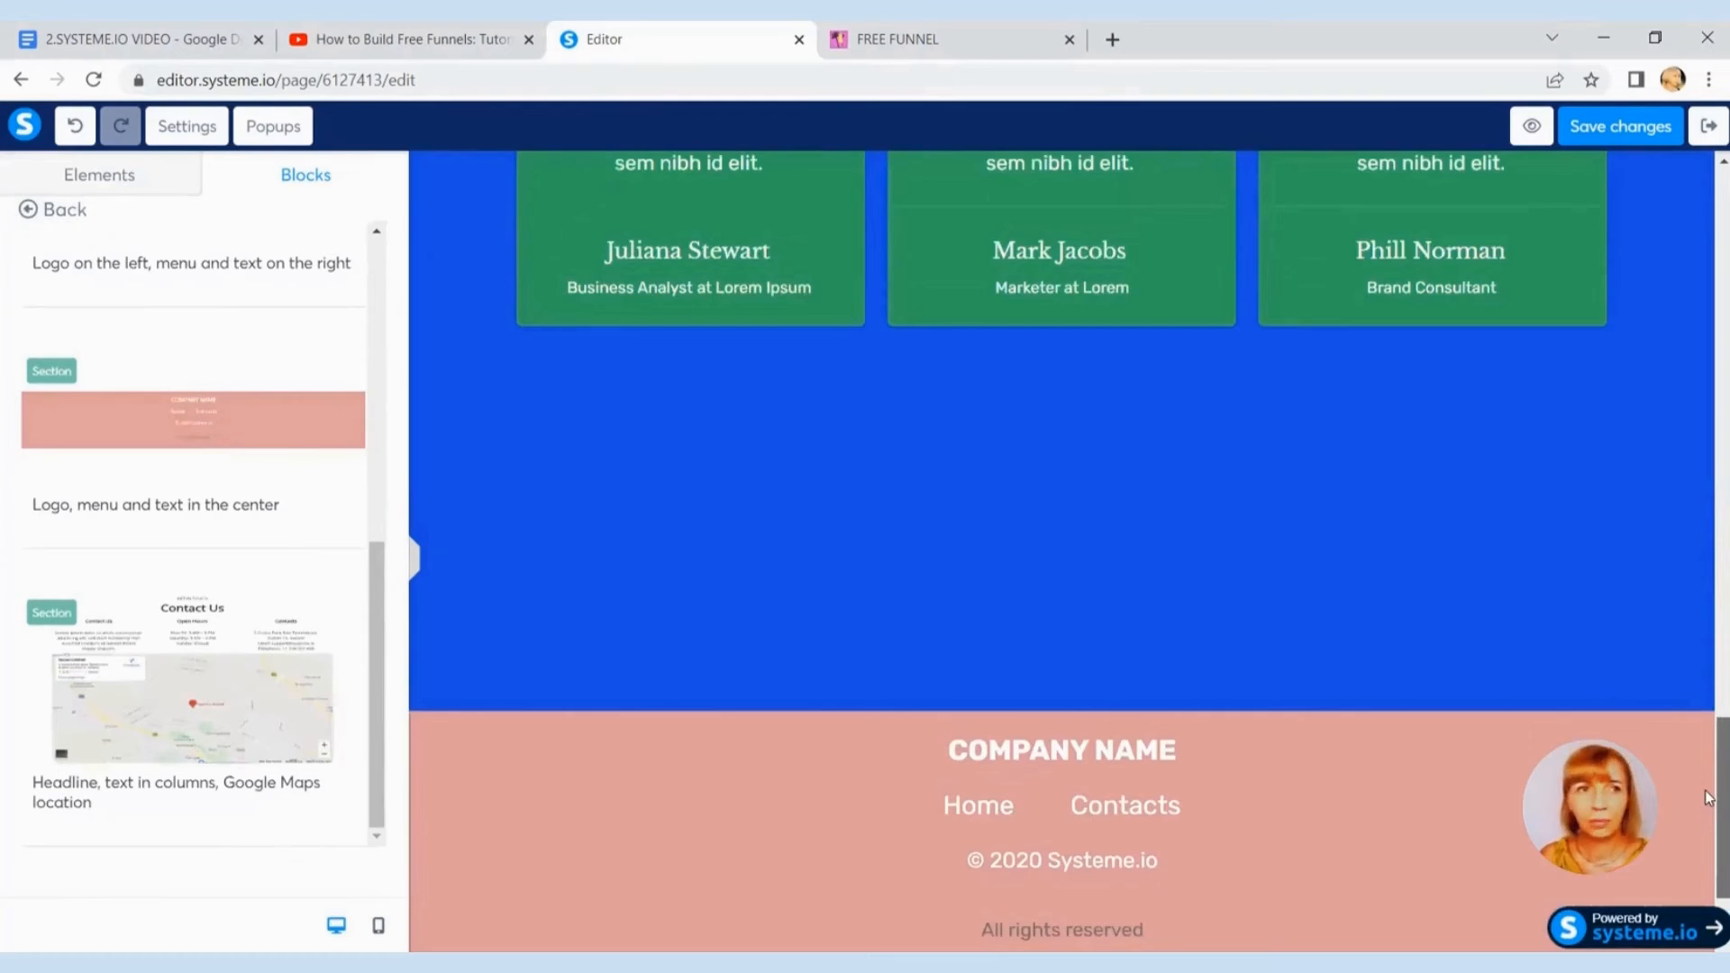
{"action": "left_click", "coordinate": [76, 124]}
Step: Look through the ready-made block designs for team presentation and welcome sections
{"action": "left_click", "coordinate": [40, 212]}
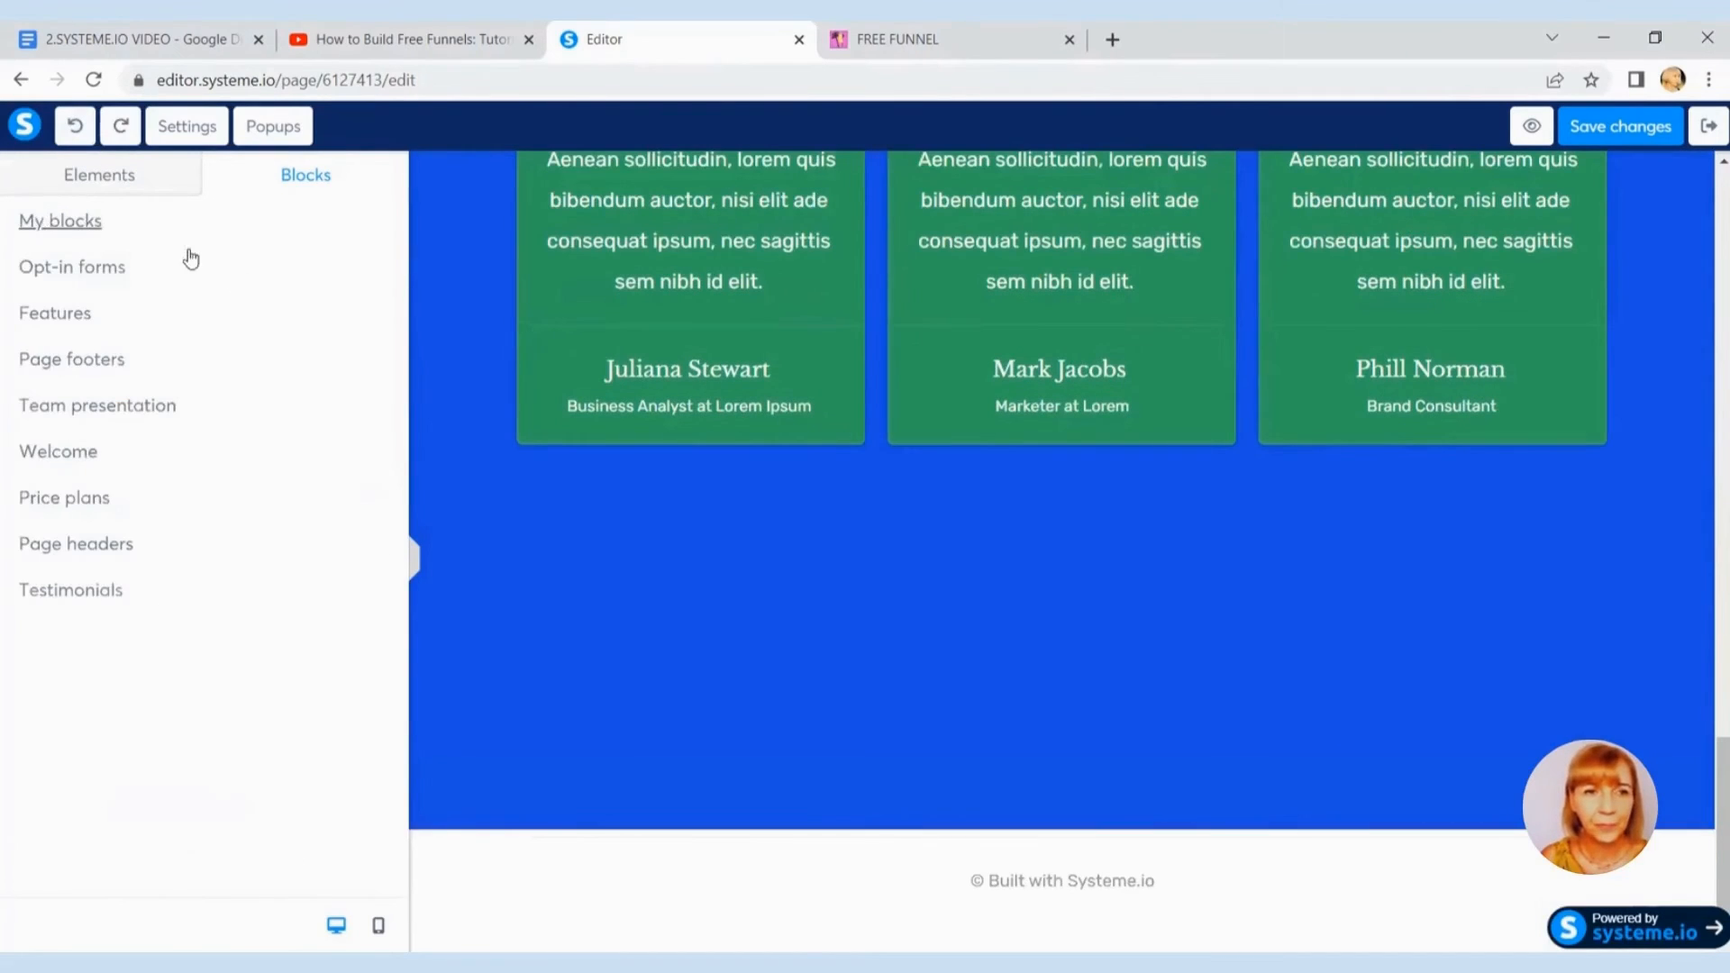
{"action": "left_click", "coordinate": [119, 414]}
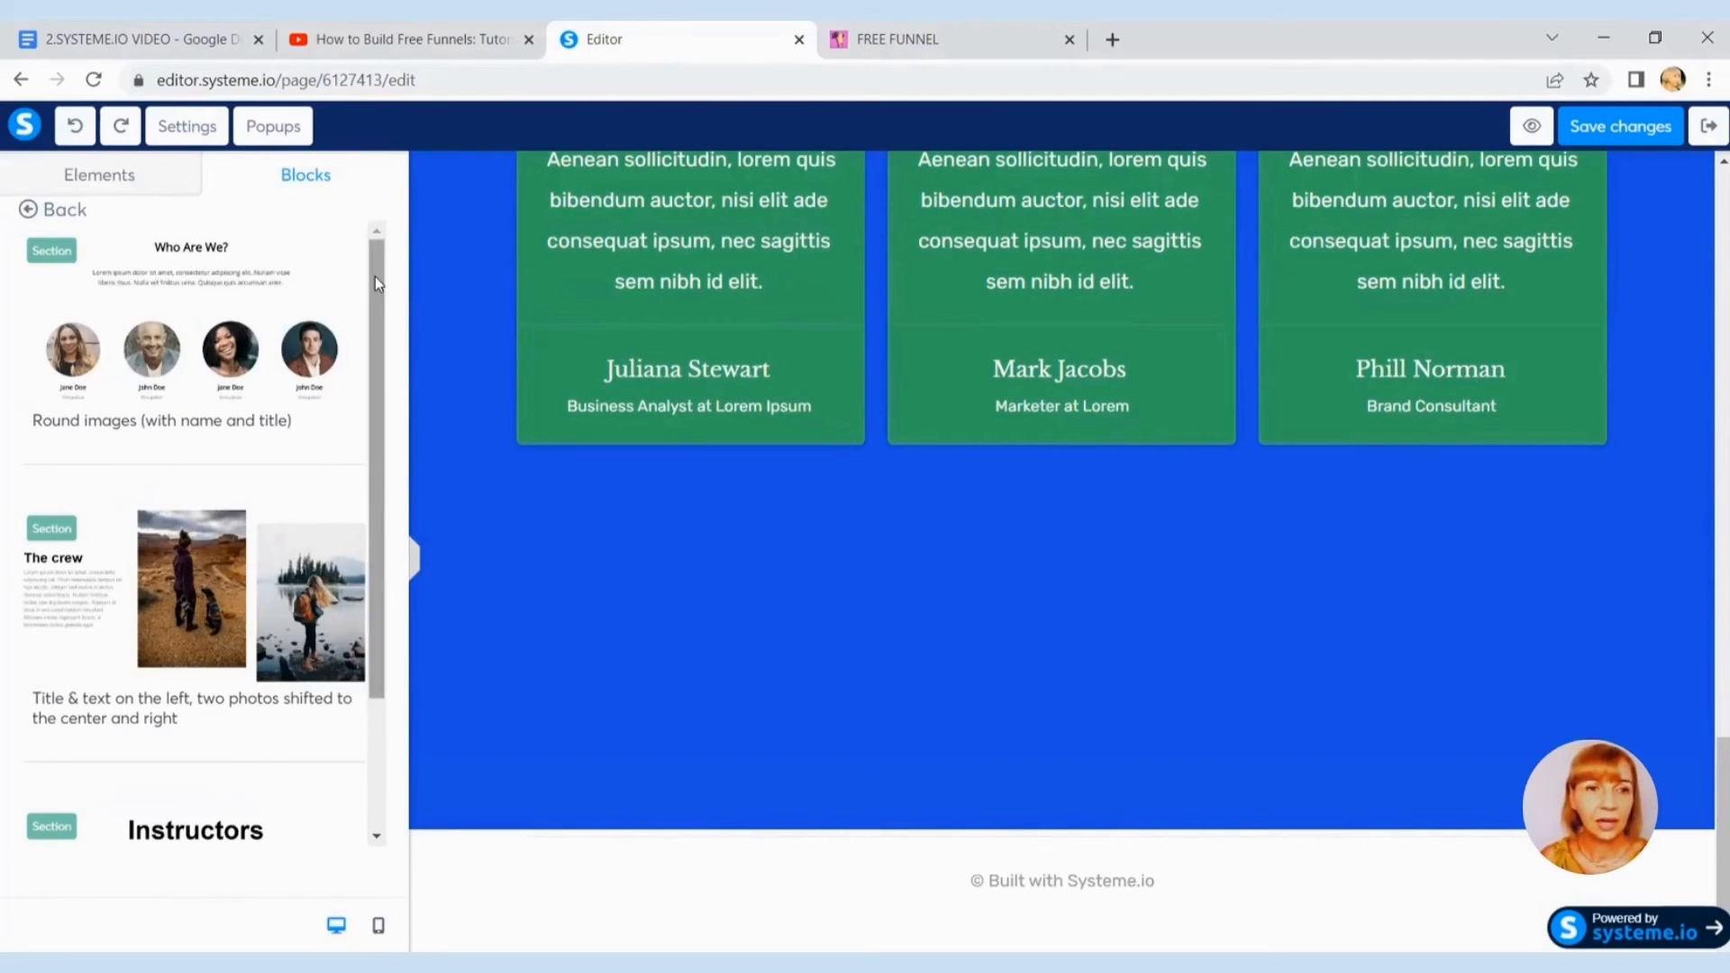
{"action": "scroll", "coordinate": [378, 397], "scroll_direction": "down", "scroll_amount": 2}
{"action": "scroll", "coordinate": [378, 396], "scroll_direction": "down", "scroll_amount": 3}
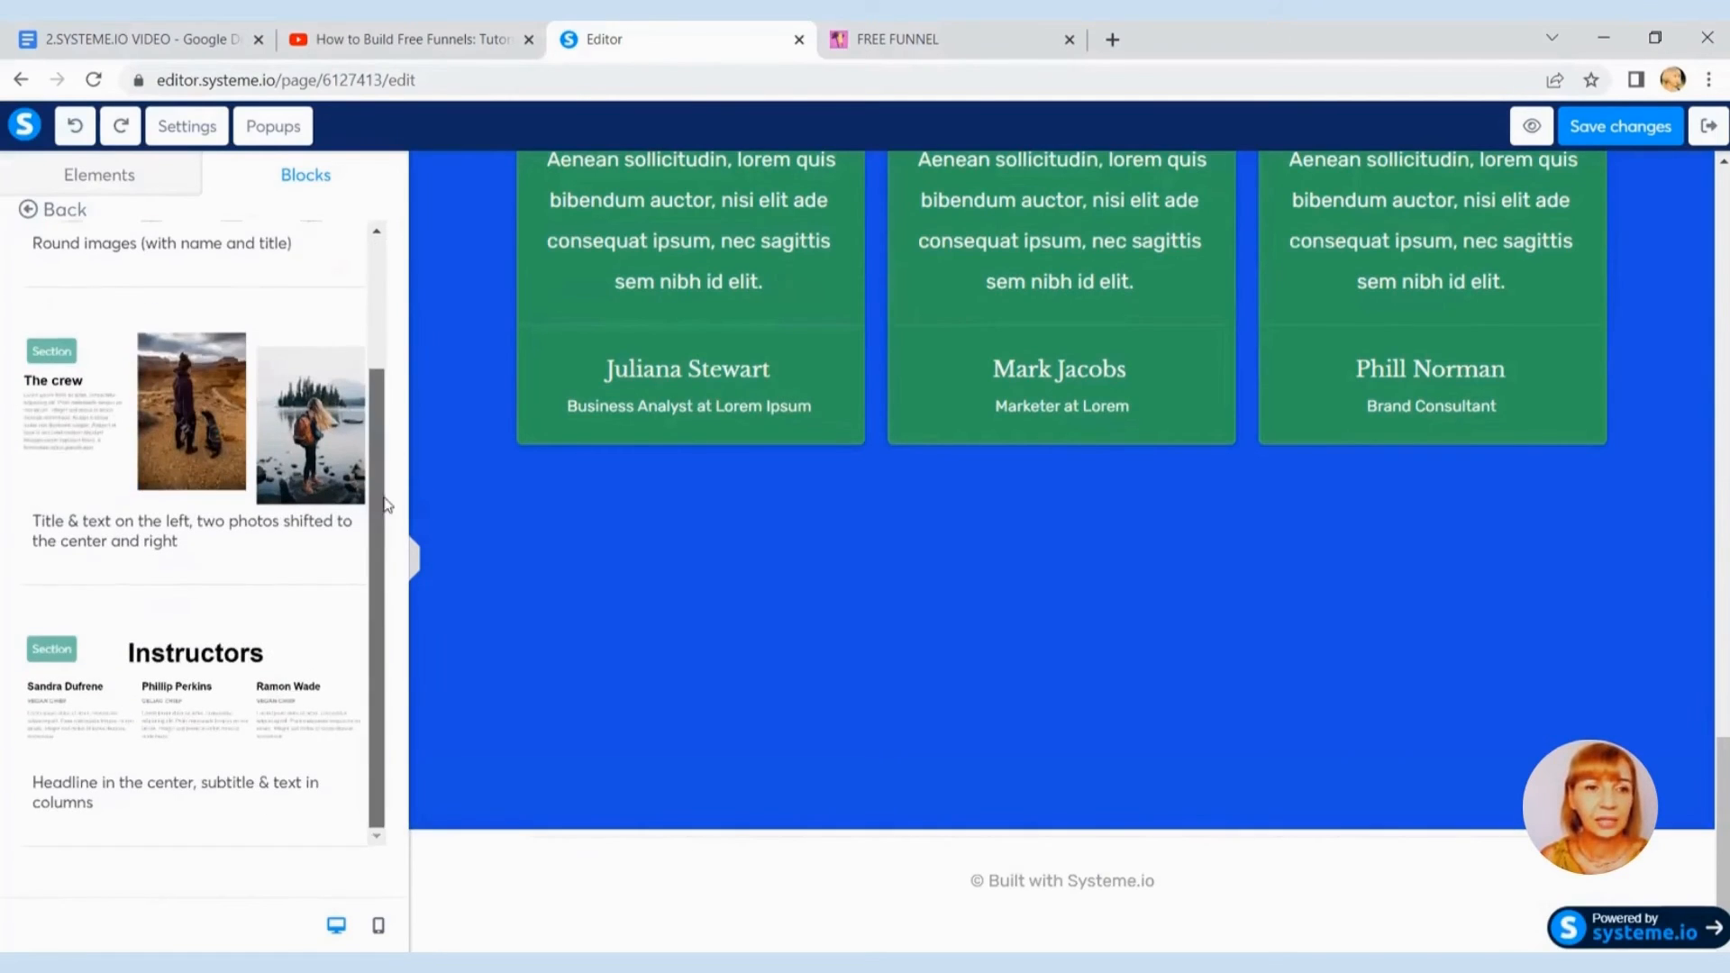
{"action": "scroll", "coordinate": [370, 483], "scroll_direction": "up", "scroll_amount": 5}
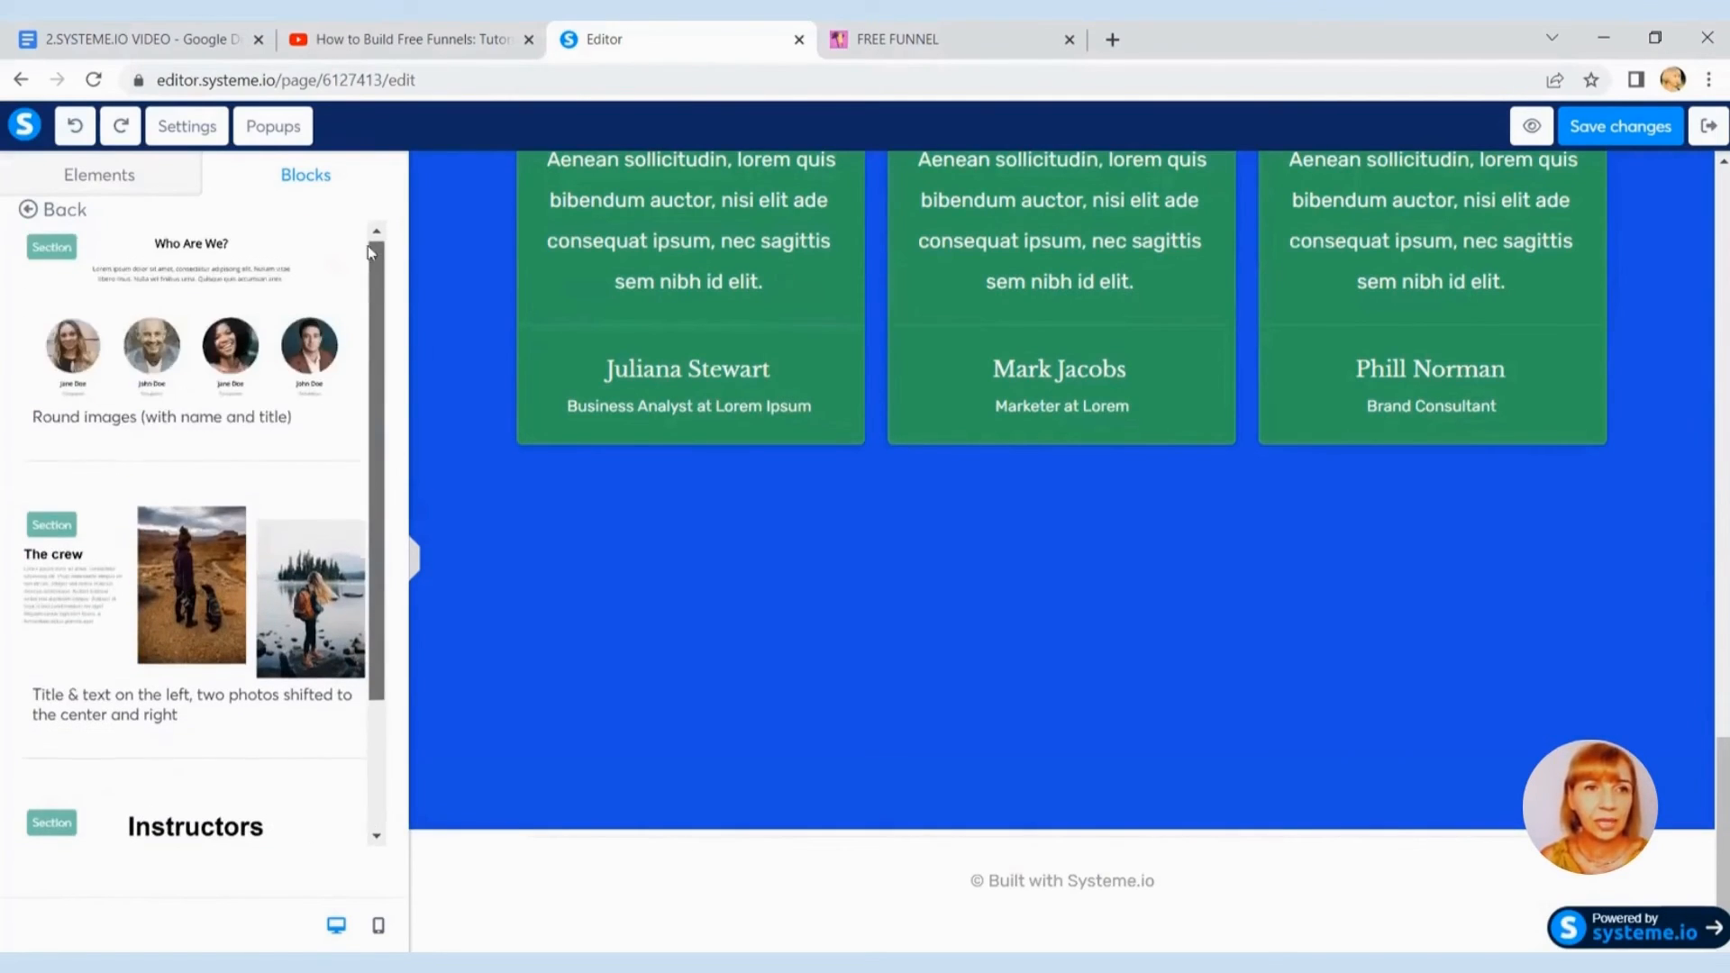
{"action": "left_click", "coordinate": [32, 213]}
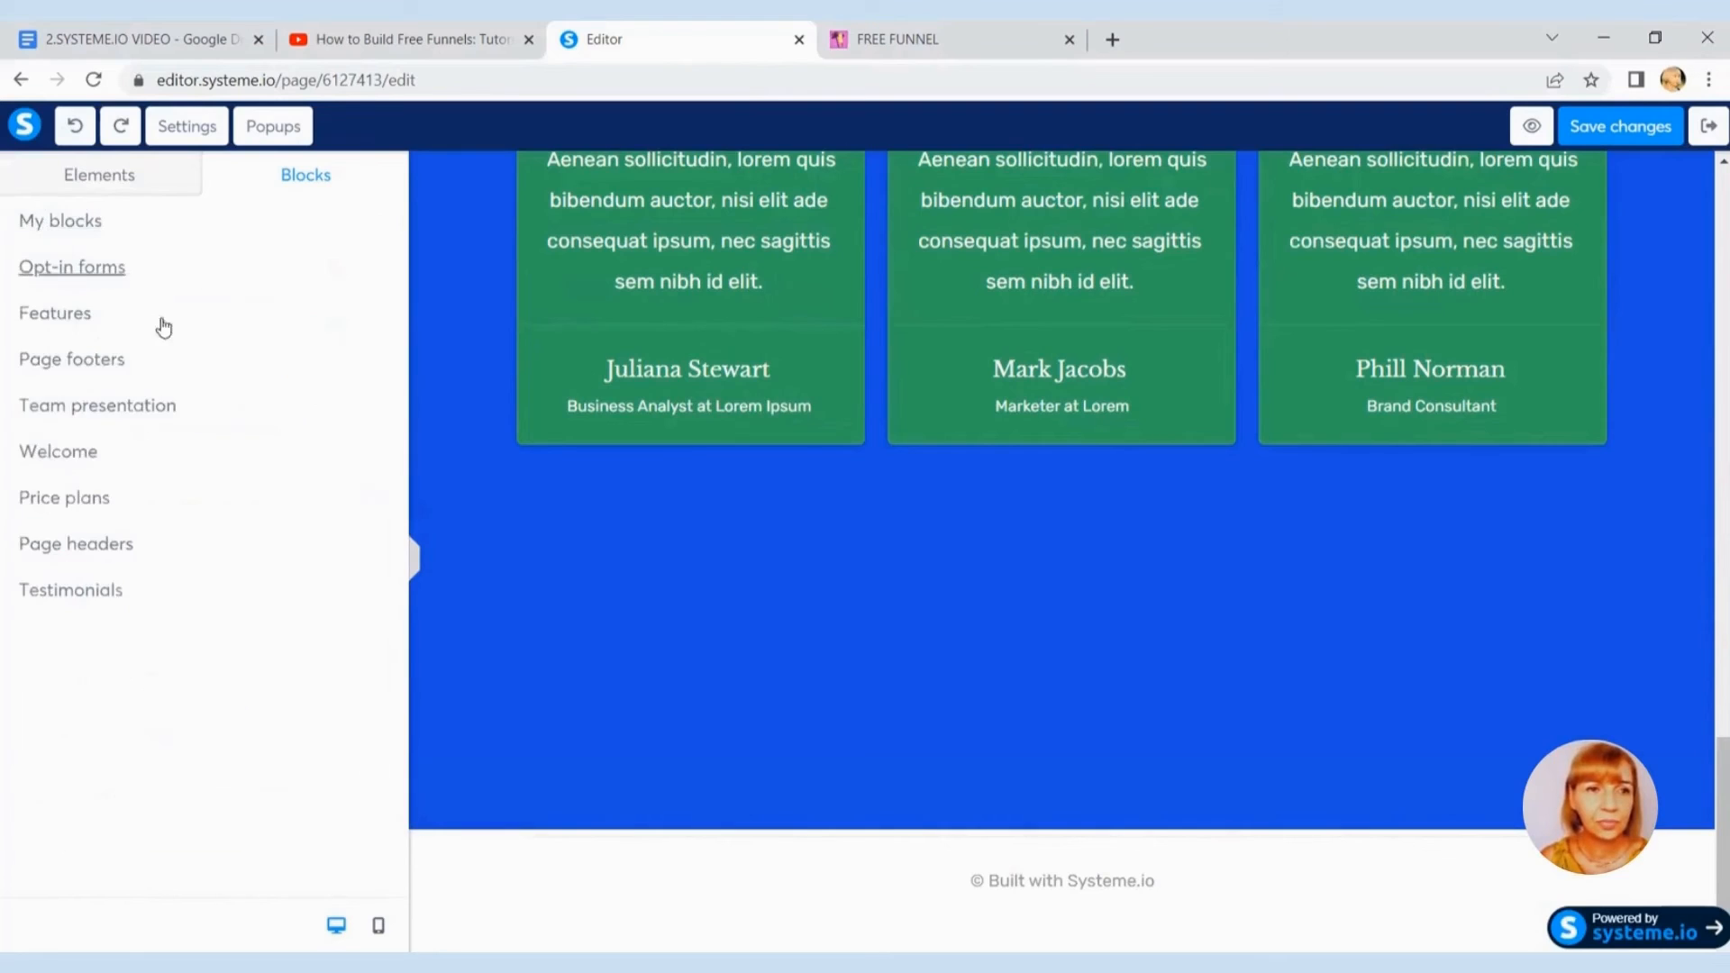
{"action": "left_click", "coordinate": [84, 460]}
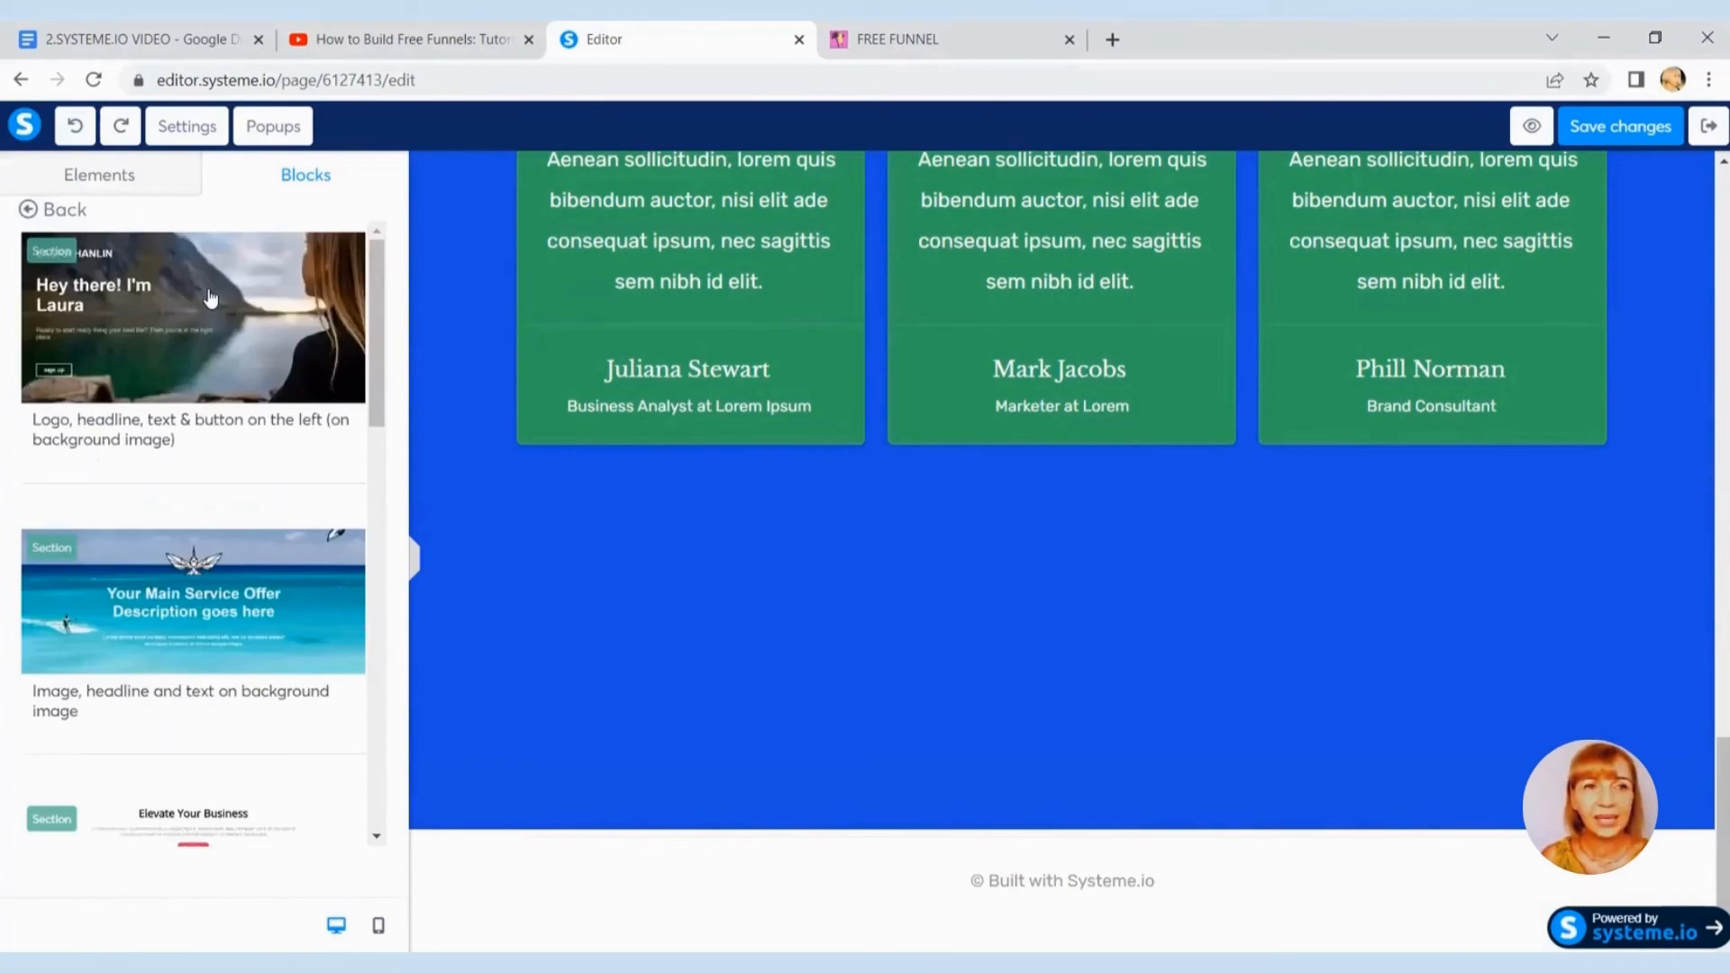
{"action": "scroll", "coordinate": [241, 636], "scroll_direction": "down", "scroll_amount": 10}
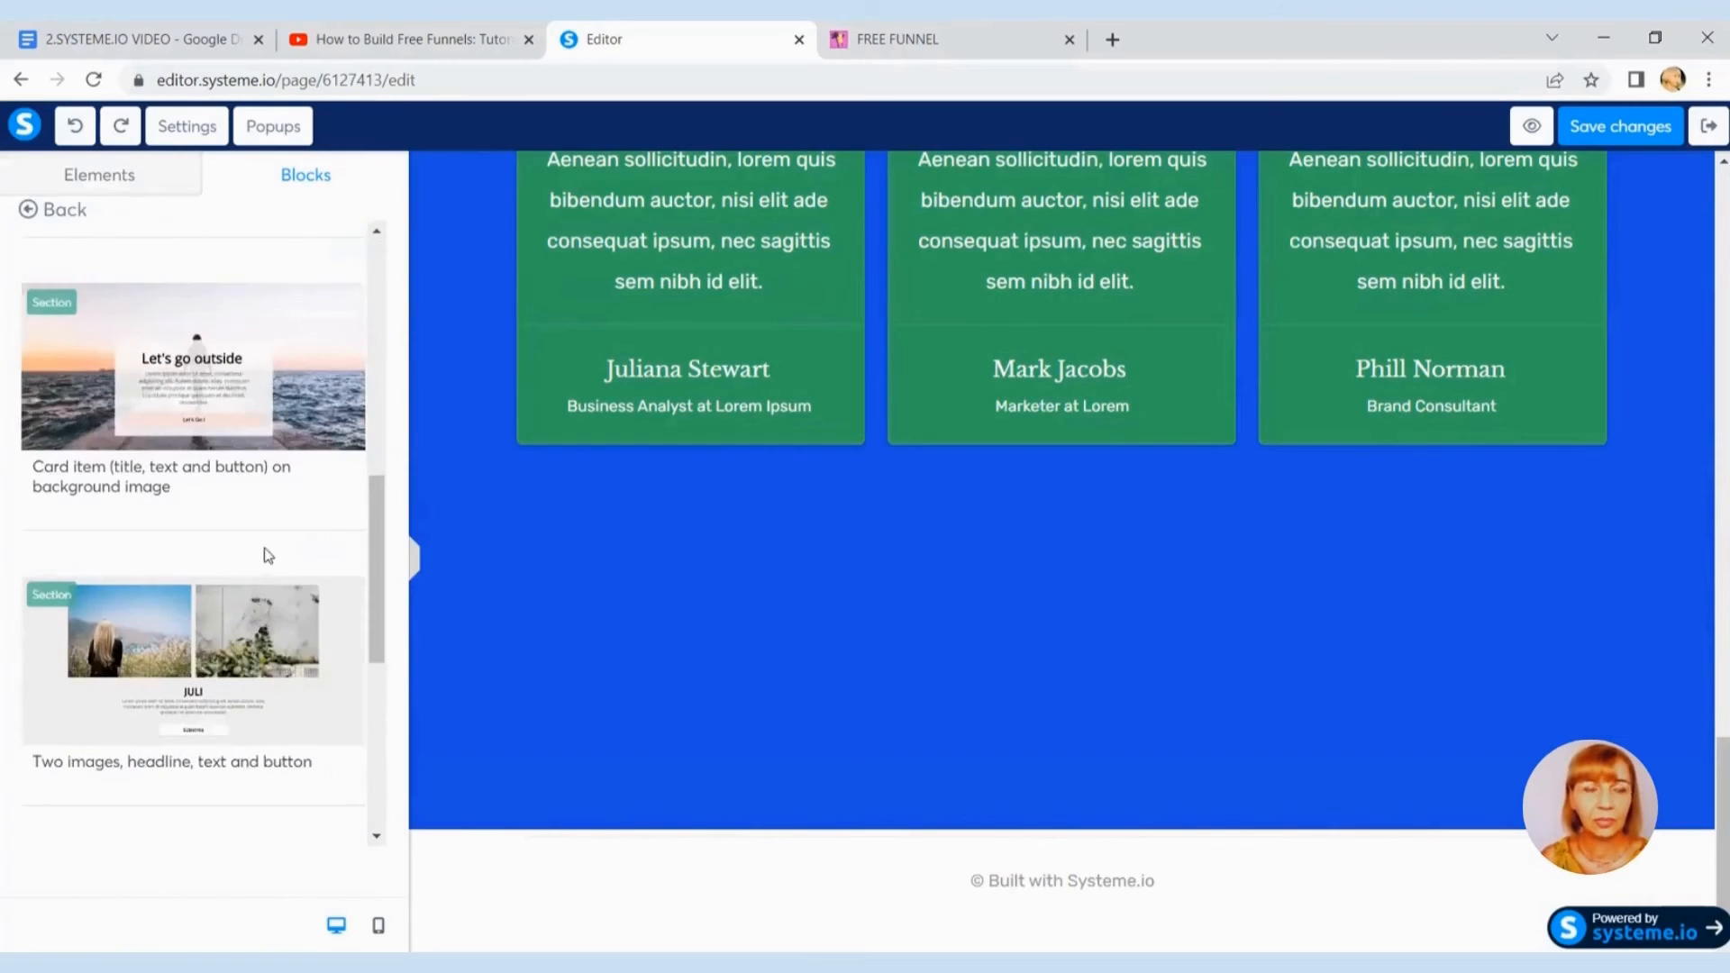
{"action": "scroll", "coordinate": [264, 450], "scroll_direction": "down", "scroll_amount": 6}
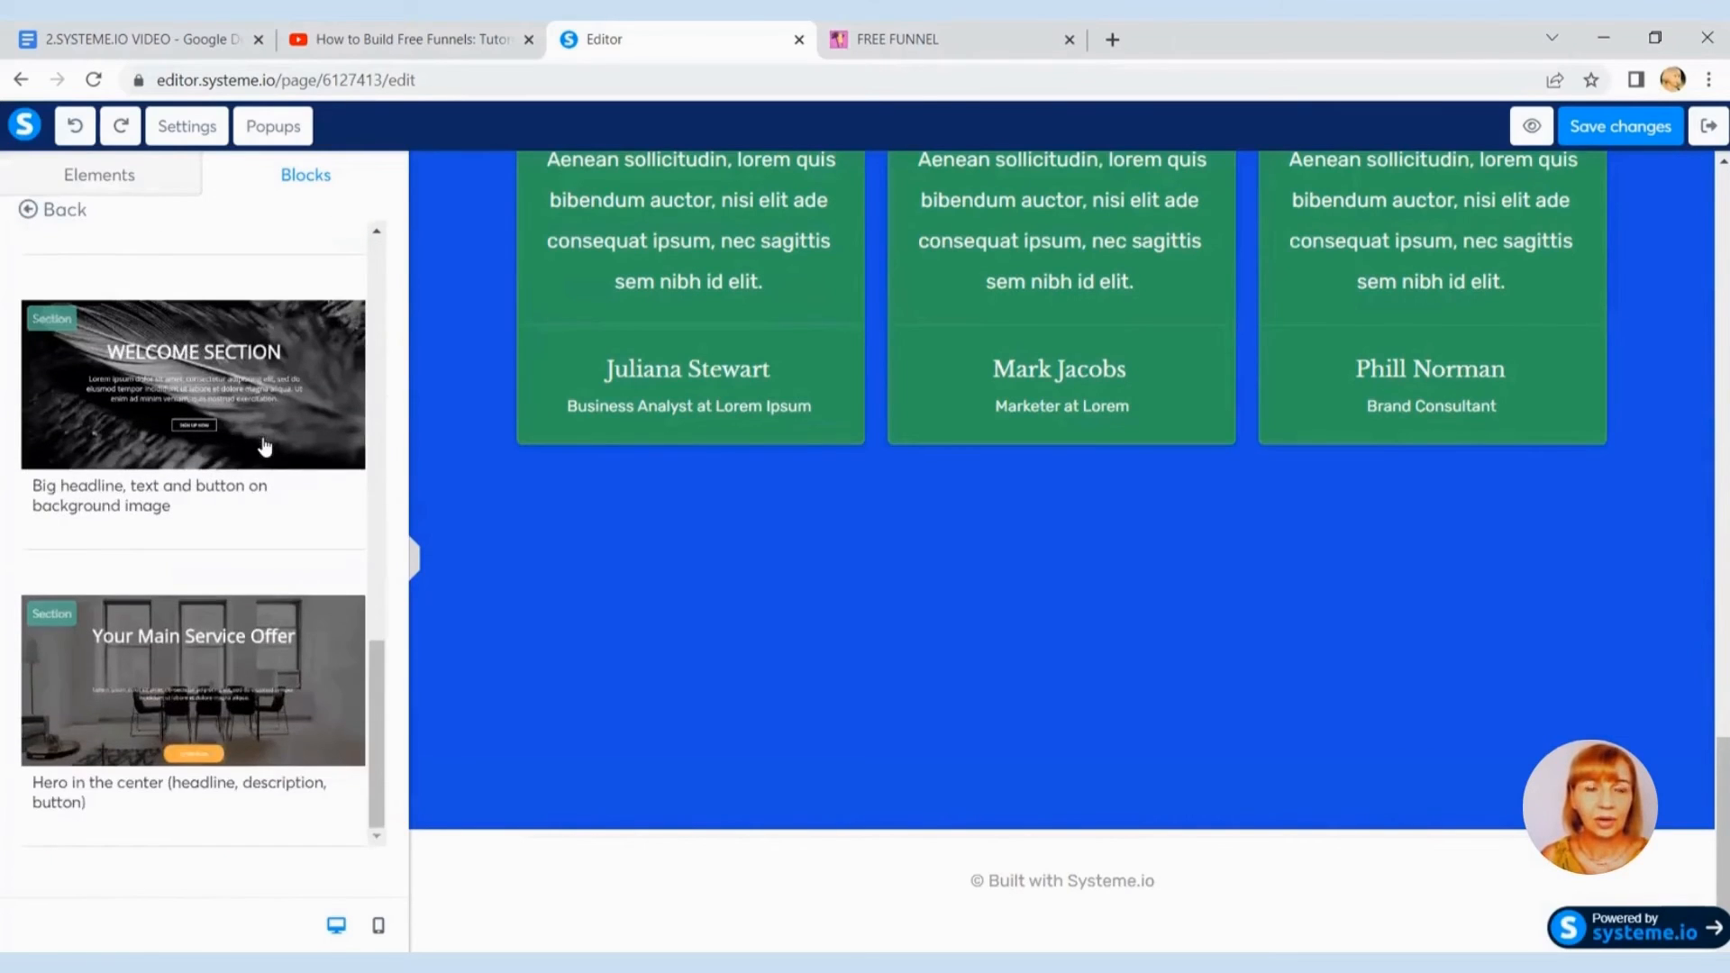
{"action": "scroll", "coordinate": [264, 447], "scroll_direction": "up", "scroll_amount": 15}
Step: Browse the ready-made block designs for price plans, page headers and testimonials
{"action": "left_click", "coordinate": [29, 210]}
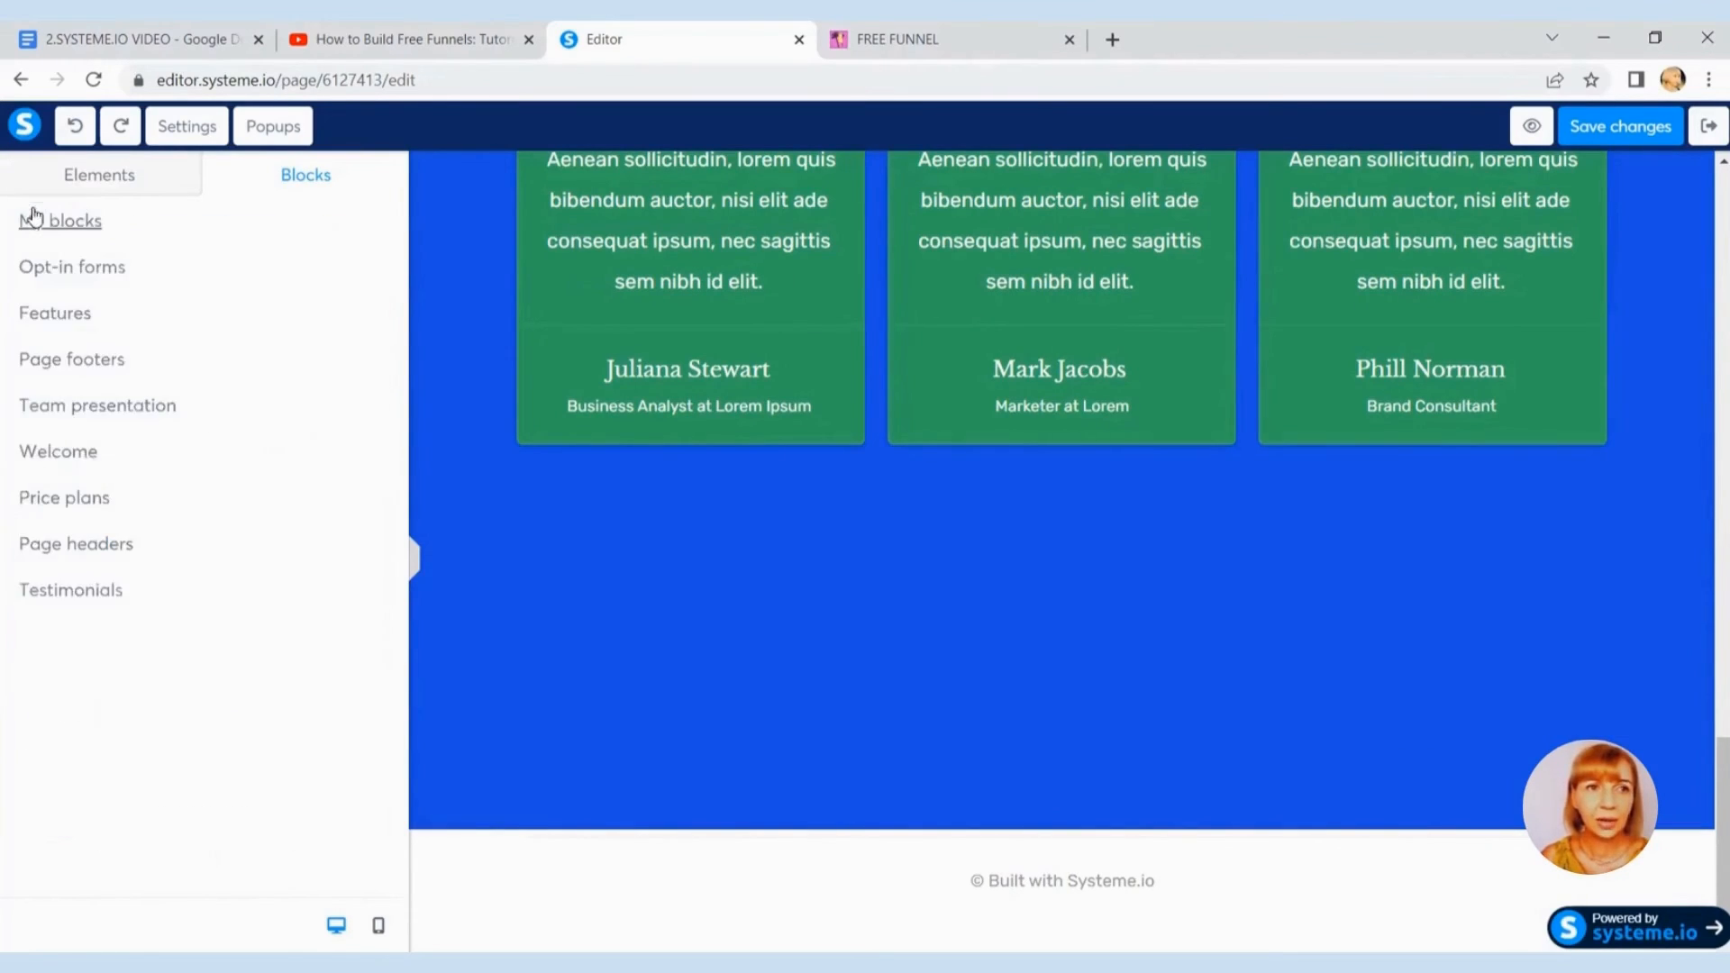
{"action": "left_click", "coordinate": [92, 501]}
{"action": "scroll", "coordinate": [259, 532], "scroll_direction": "down", "scroll_amount": 7}
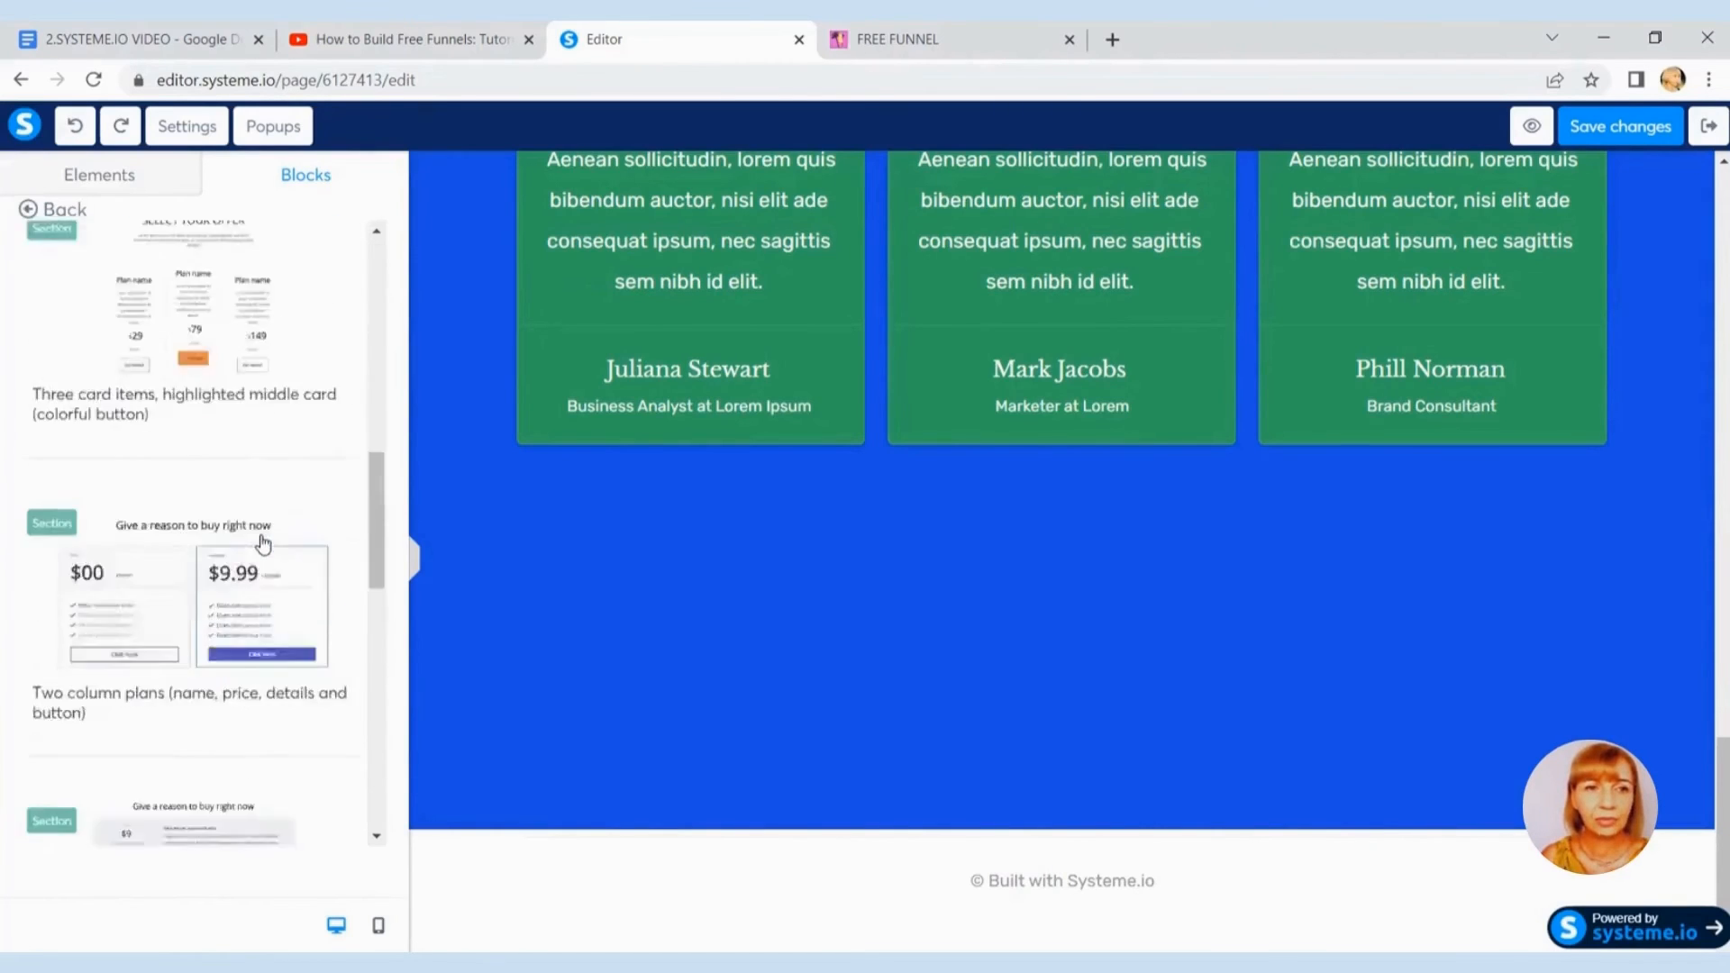
{"action": "scroll", "coordinate": [263, 542], "scroll_direction": "up", "scroll_amount": 3}
{"action": "left_click", "coordinate": [29, 210]}
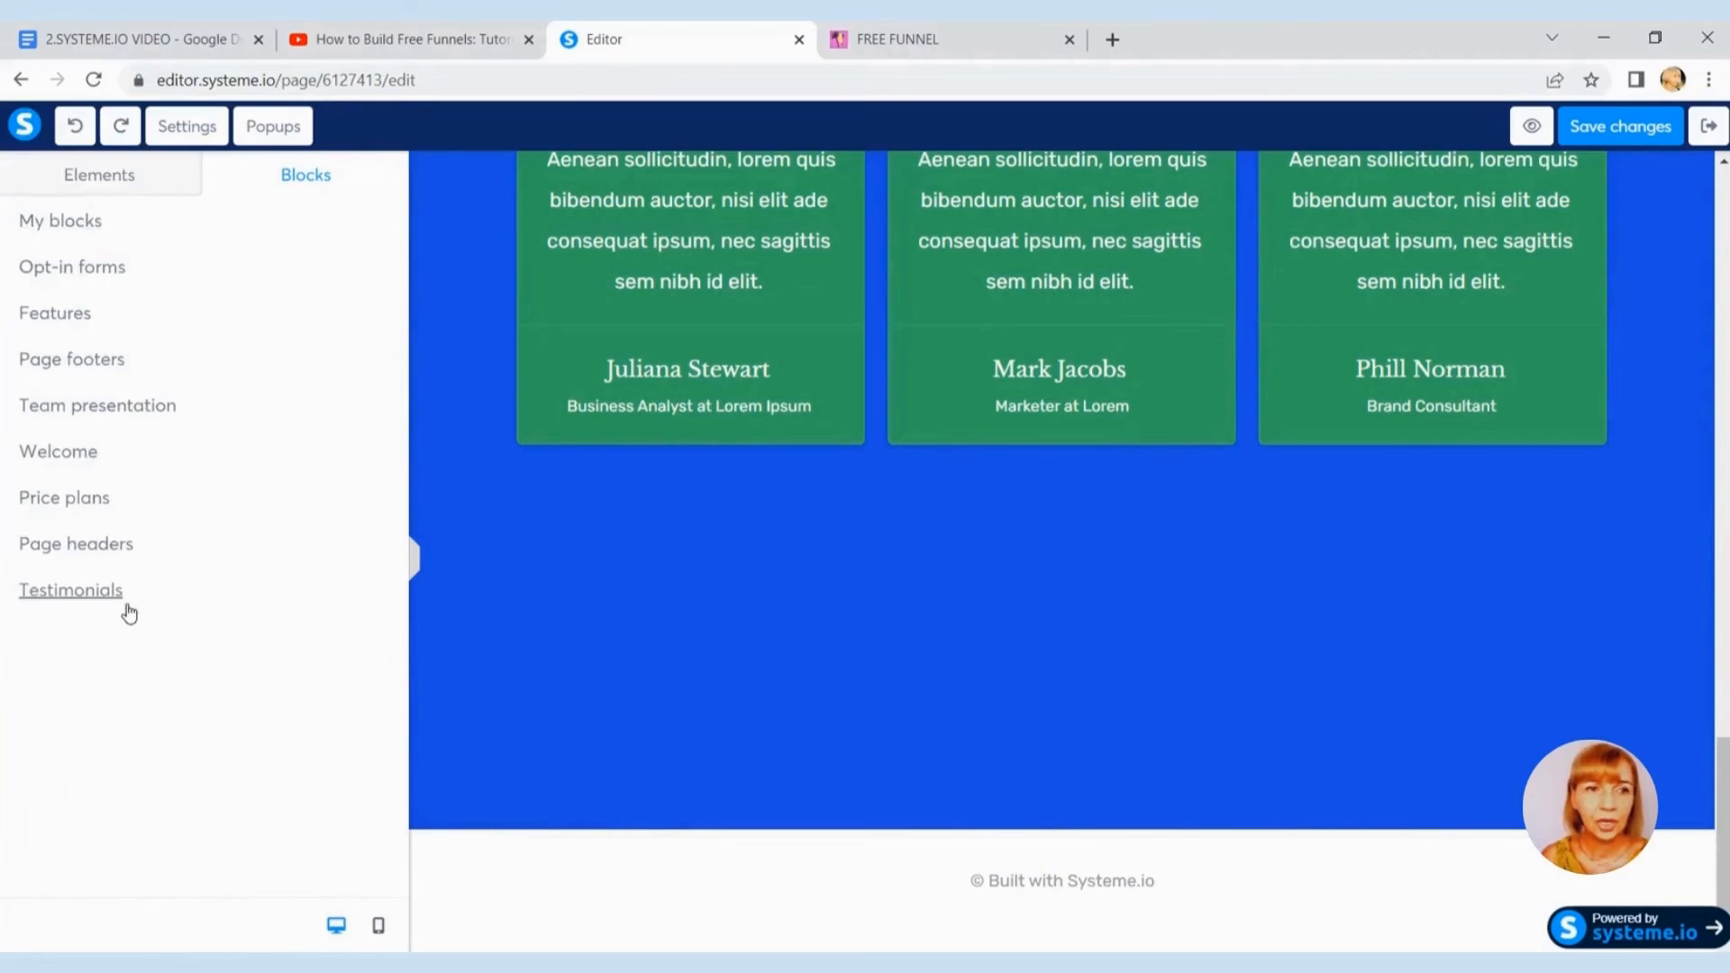
{"action": "left_click", "coordinate": [91, 548]}
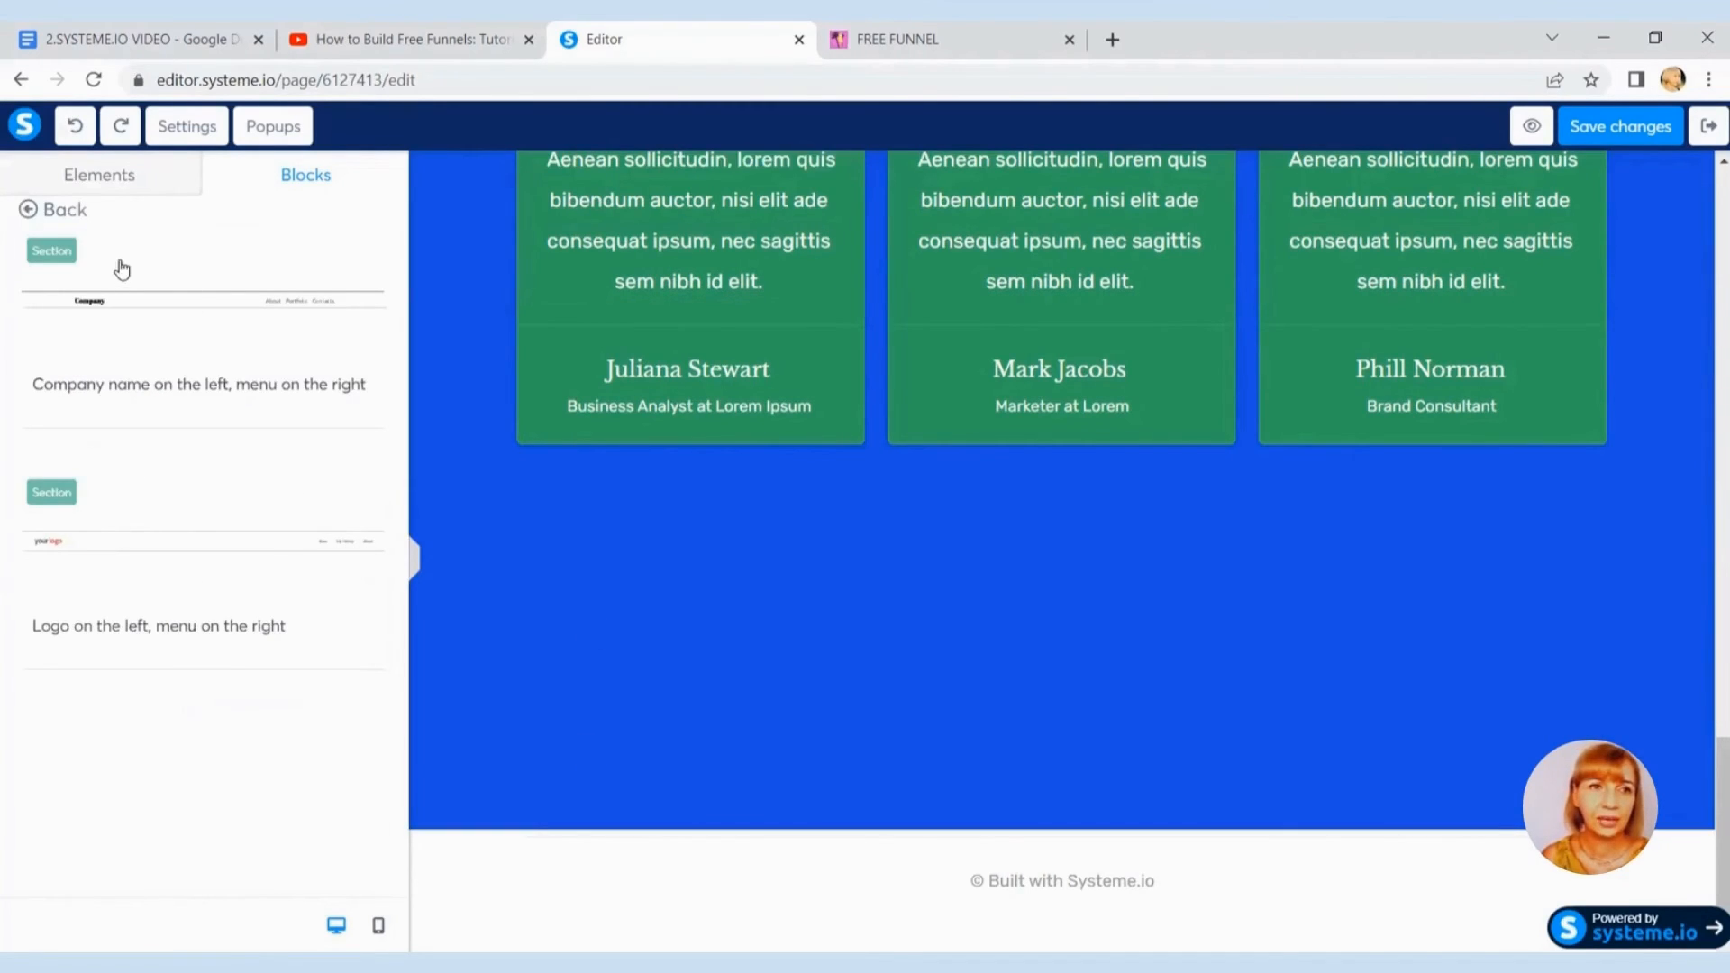
{"action": "left_click", "coordinate": [29, 212]}
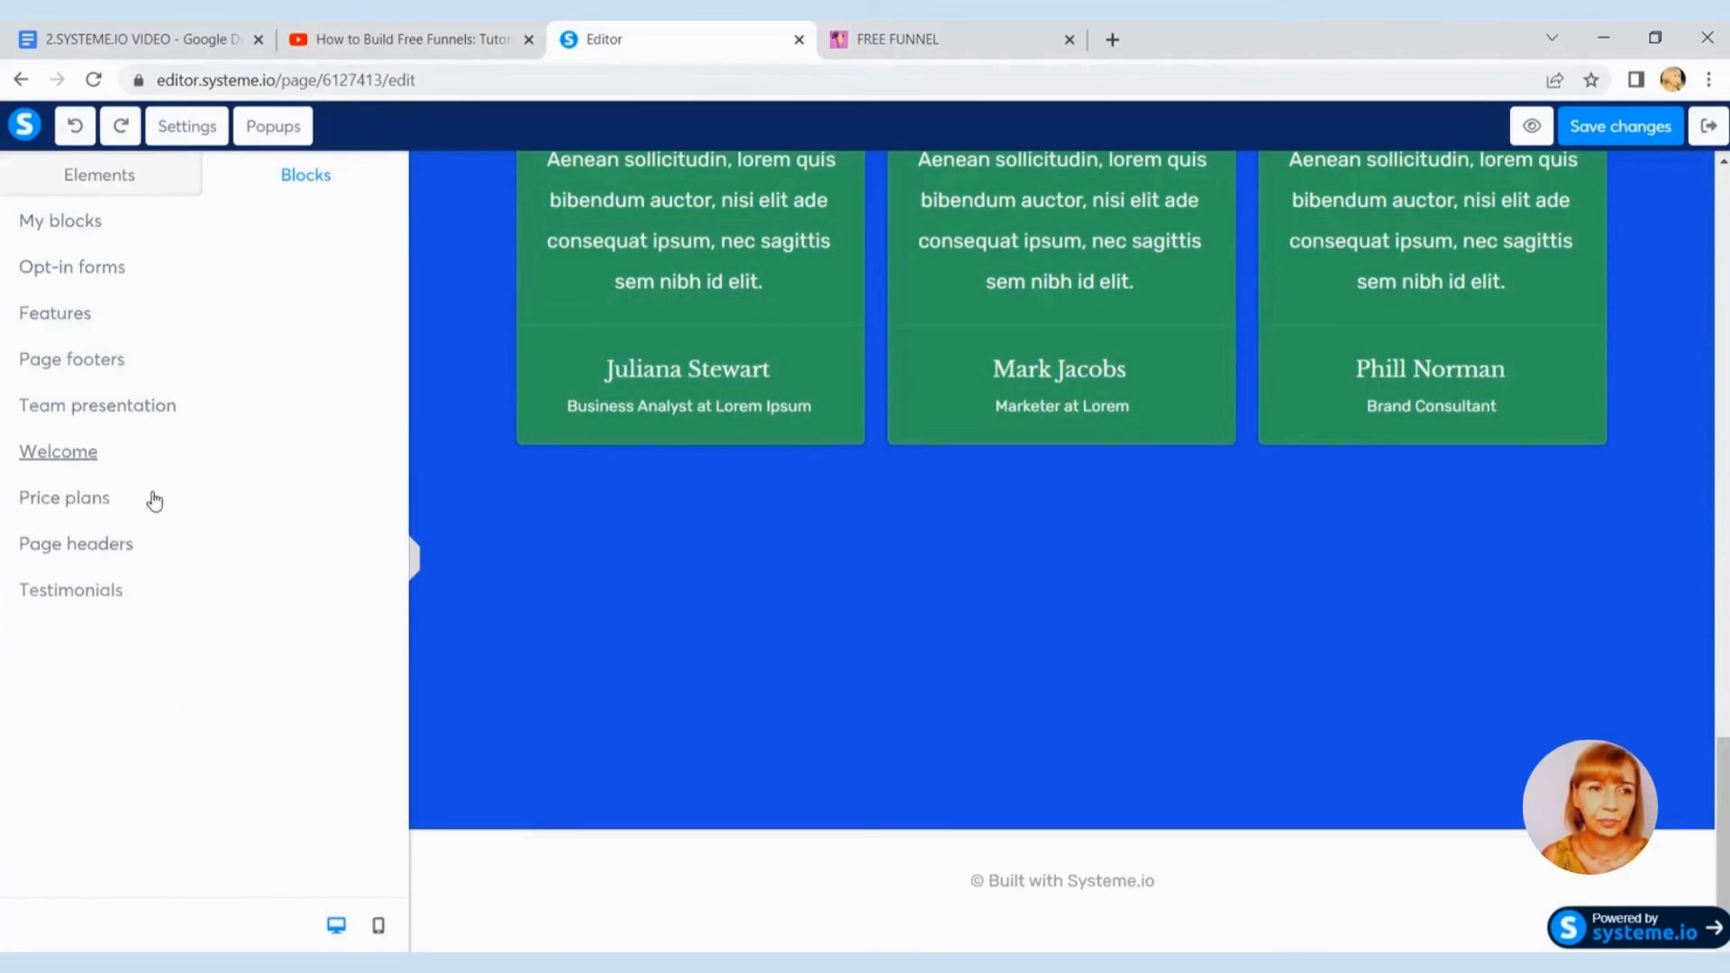
{"action": "left_click", "coordinate": [107, 608]}
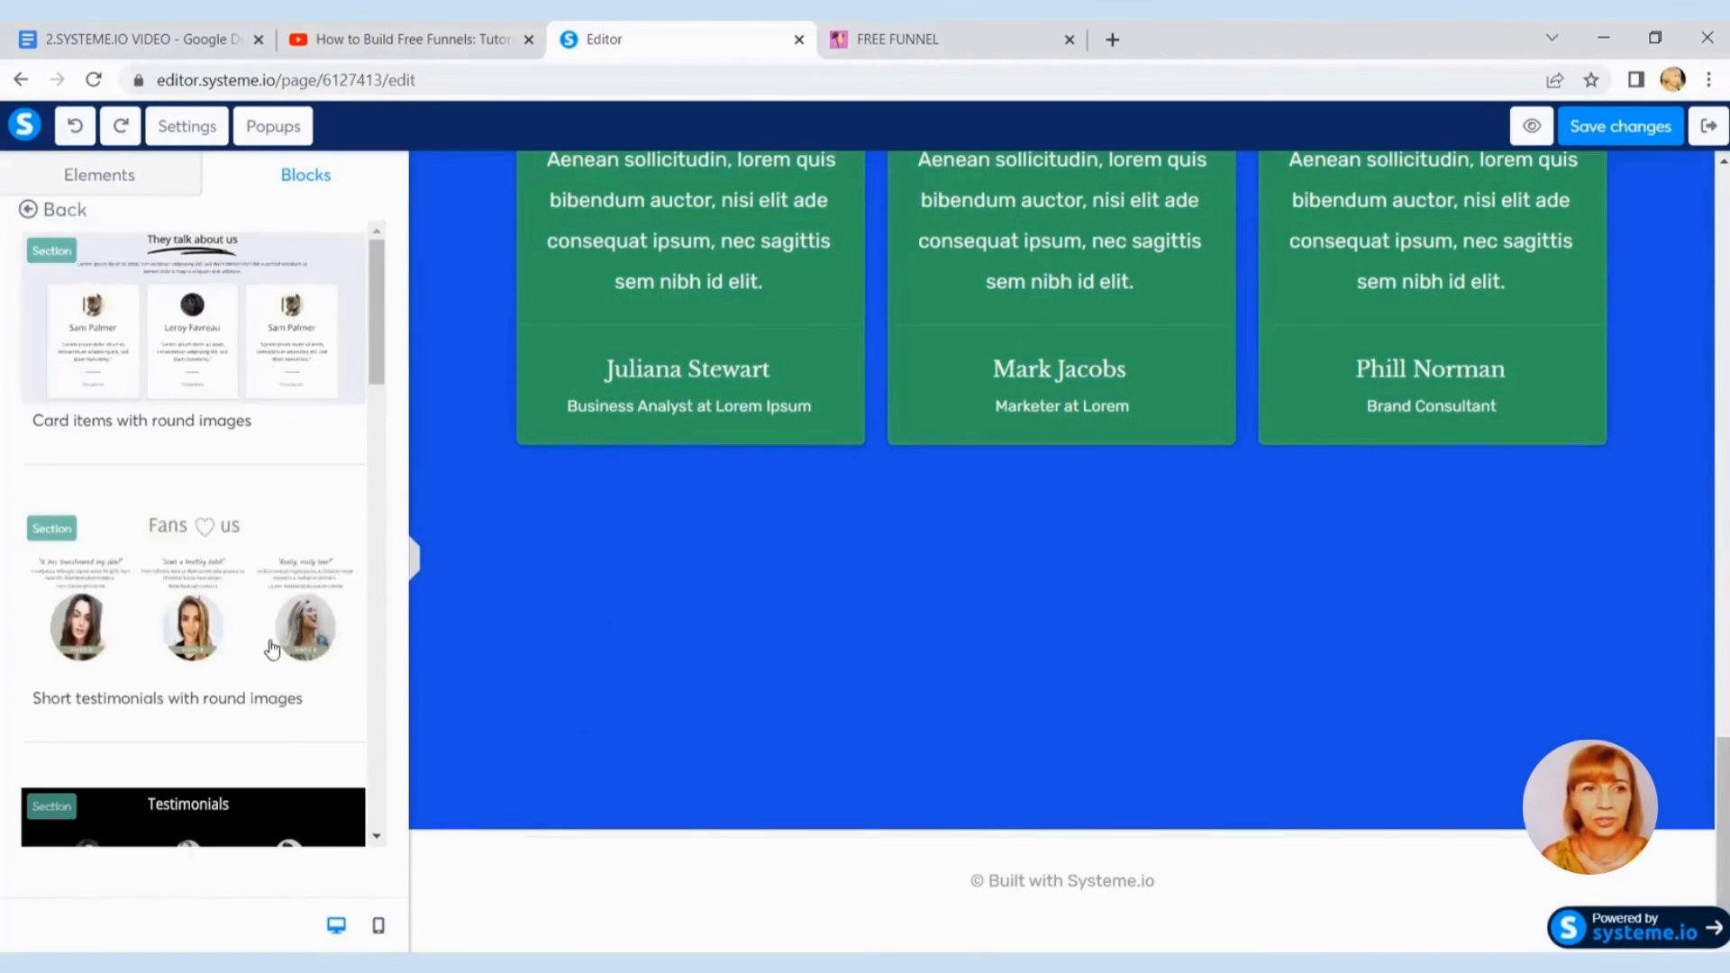
{"action": "scroll", "coordinate": [333, 588], "scroll_direction": "down", "scroll_amount": 5}
{"action": "scroll", "coordinate": [334, 586], "scroll_direction": "down", "scroll_amount": 15}
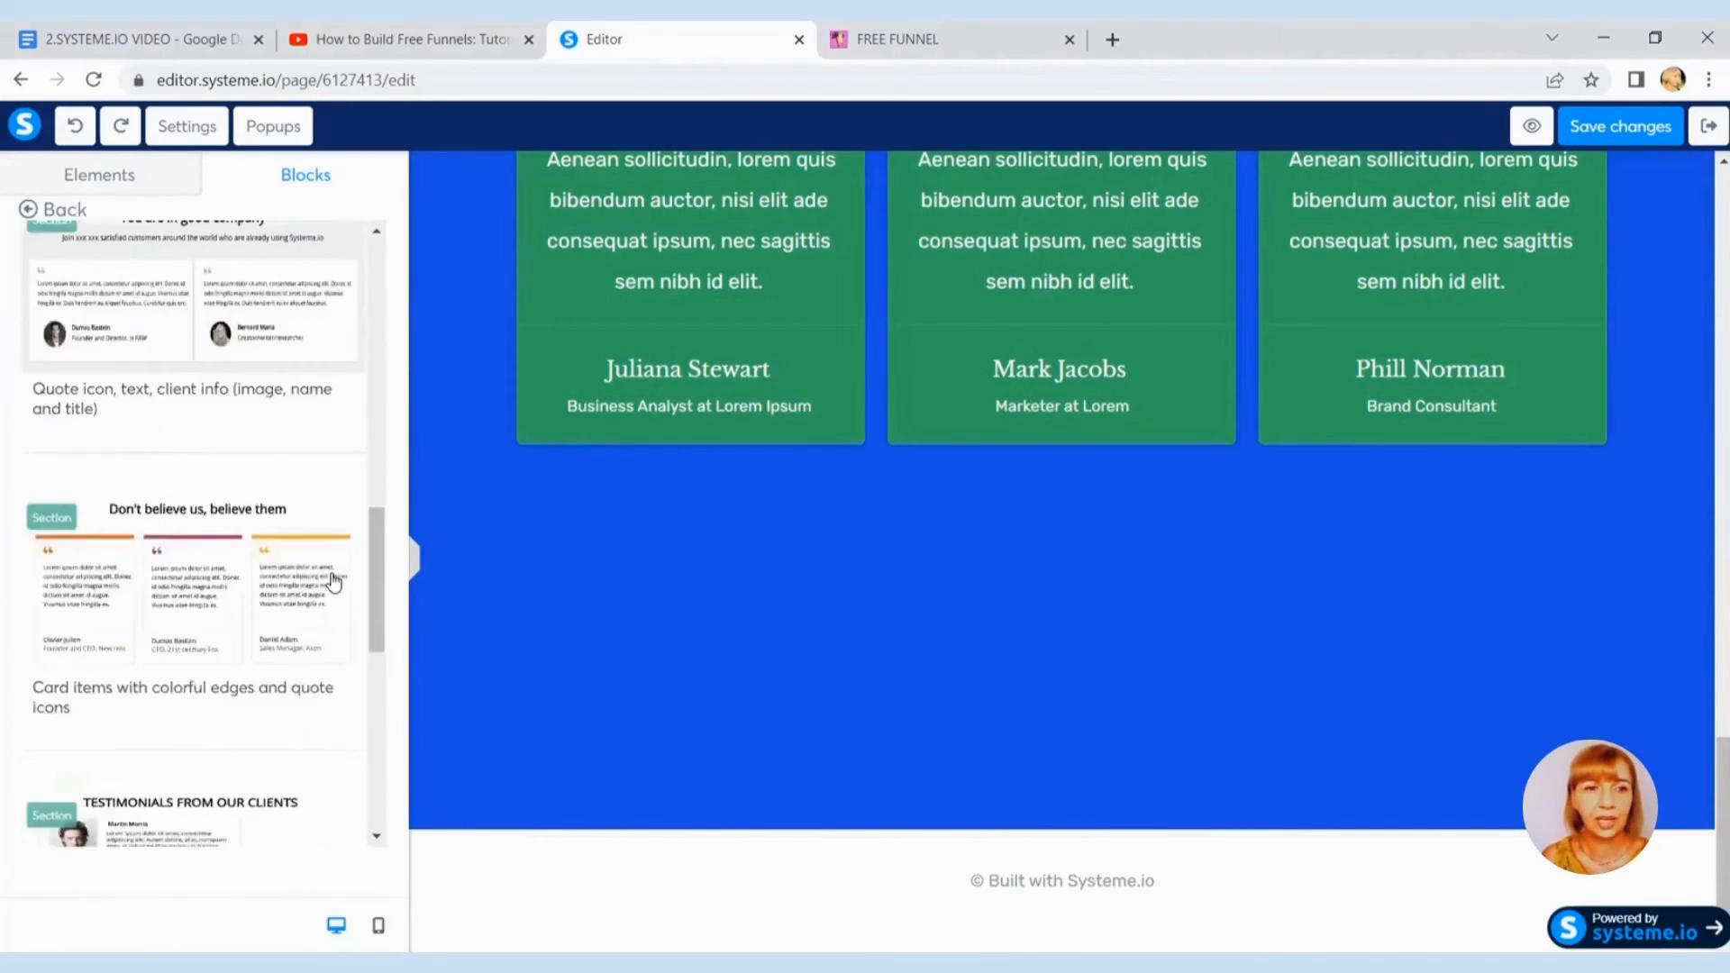
Step: Look through the remaining testimonial block designs and return to the list of block categories
{"action": "scroll", "coordinate": [333, 584], "scroll_direction": "down", "scroll_amount": 2}
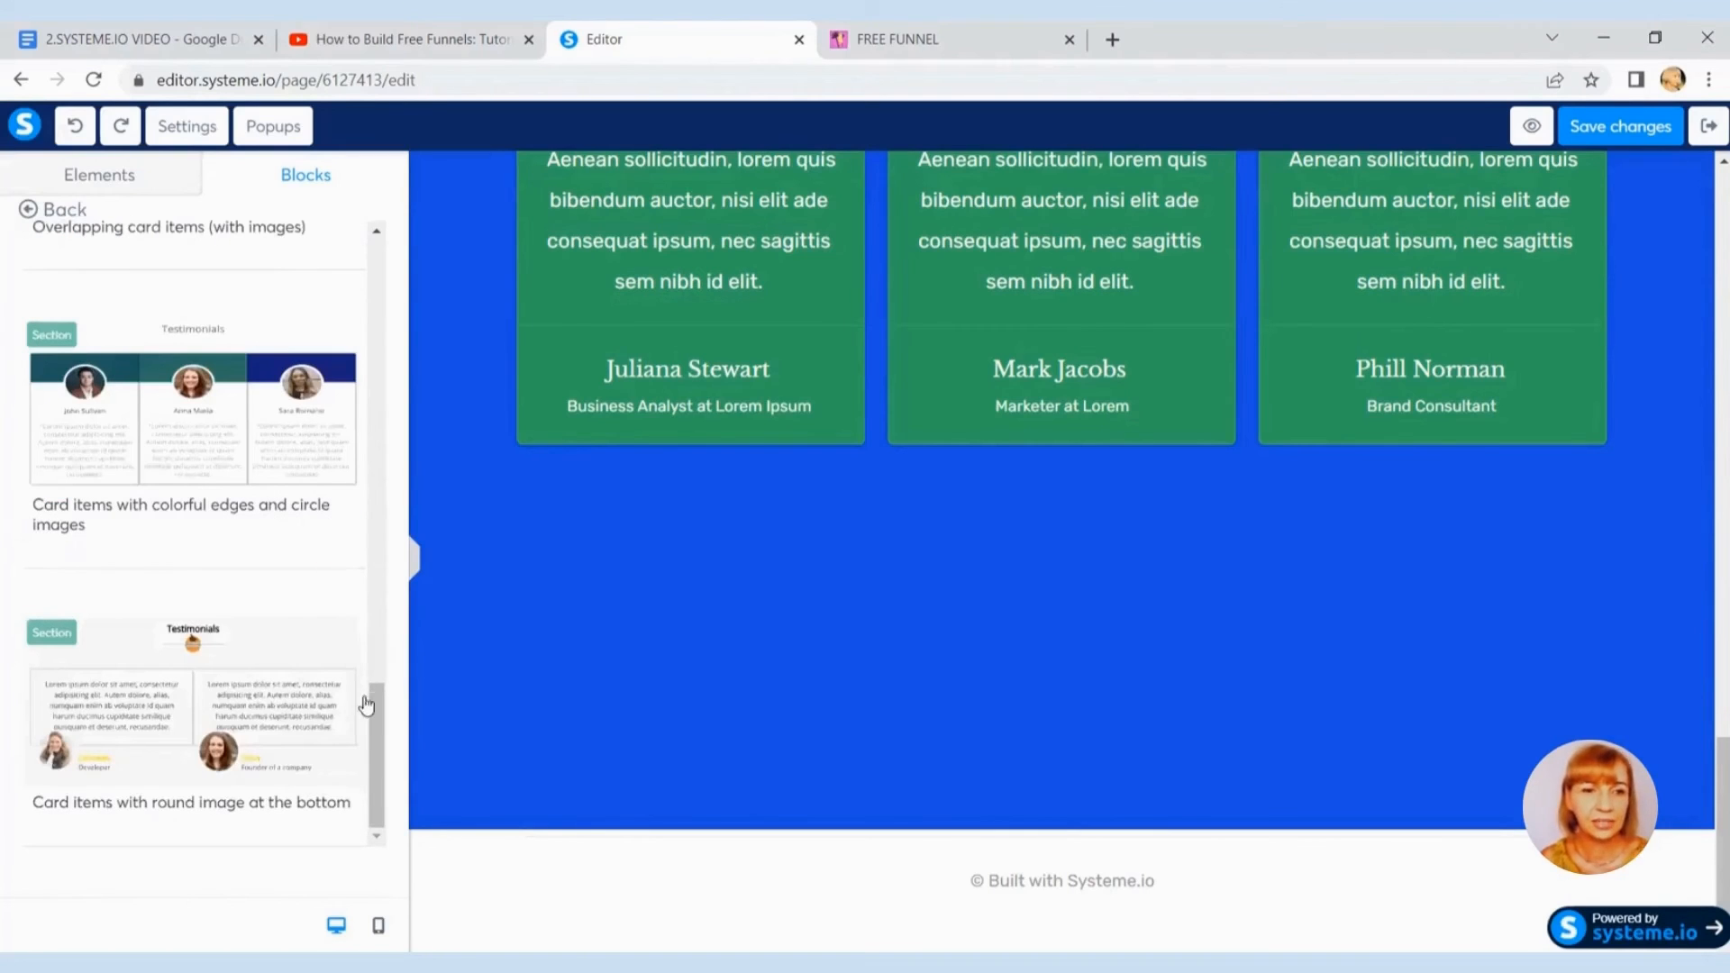
{"action": "left_click_drag", "start_coordinate": [370, 706], "coordinate": [395, 224]}
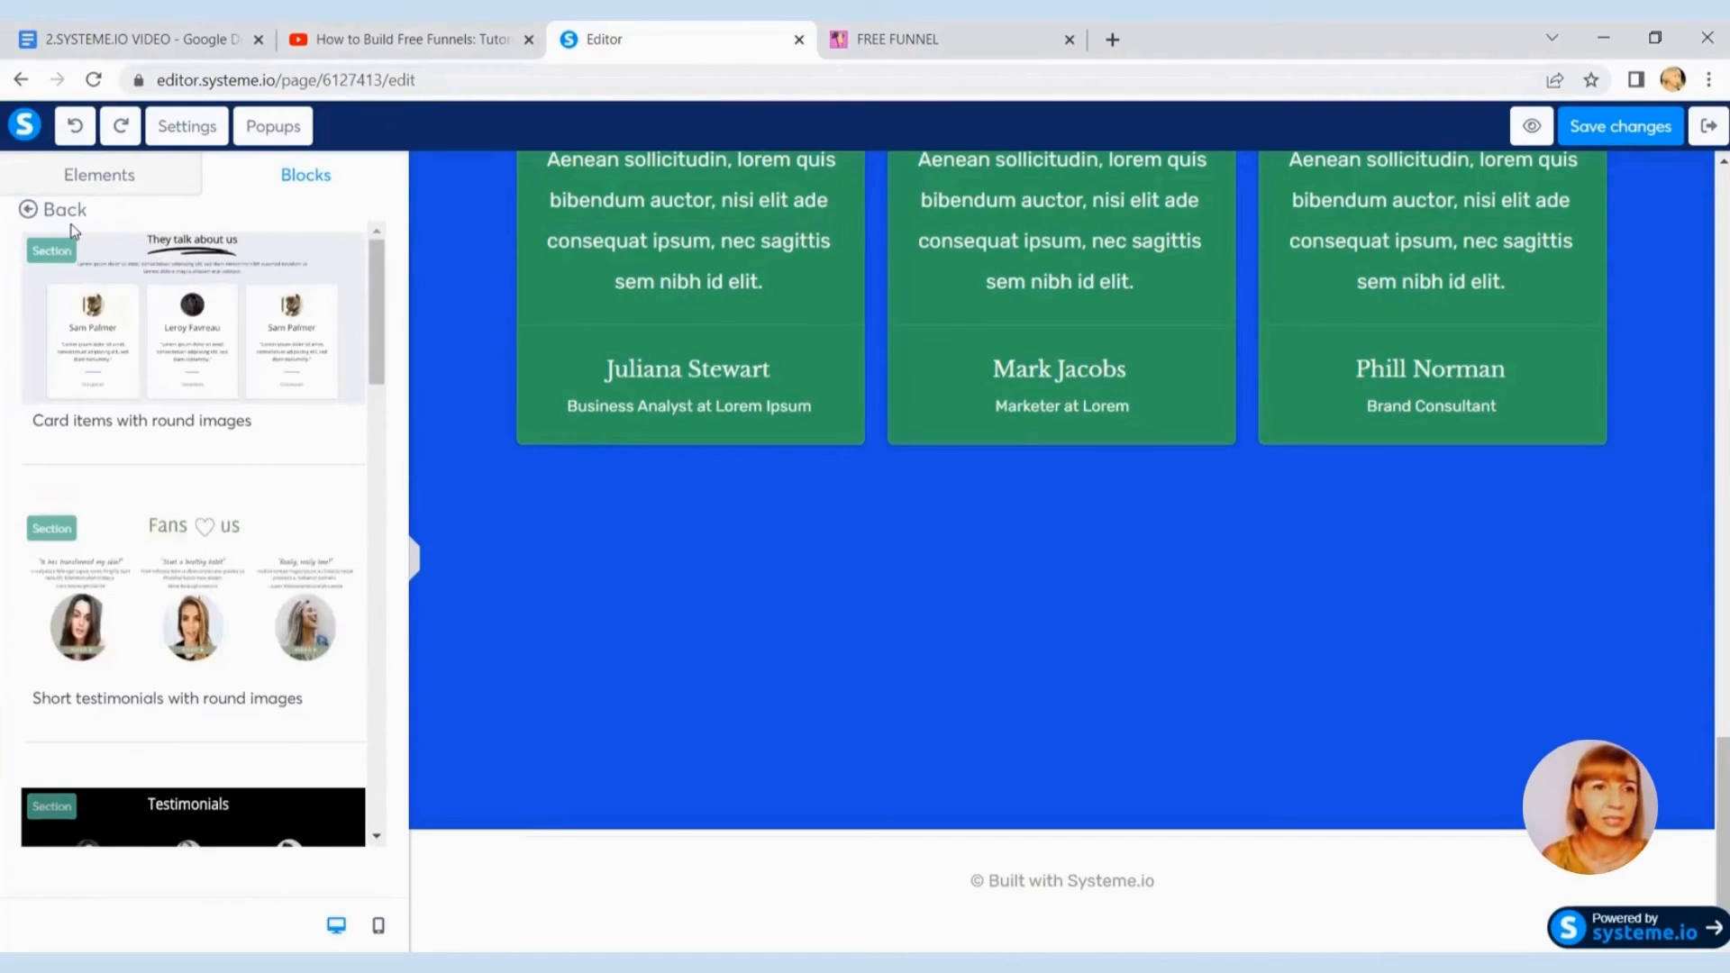
{"action": "left_click", "coordinate": [28, 213]}
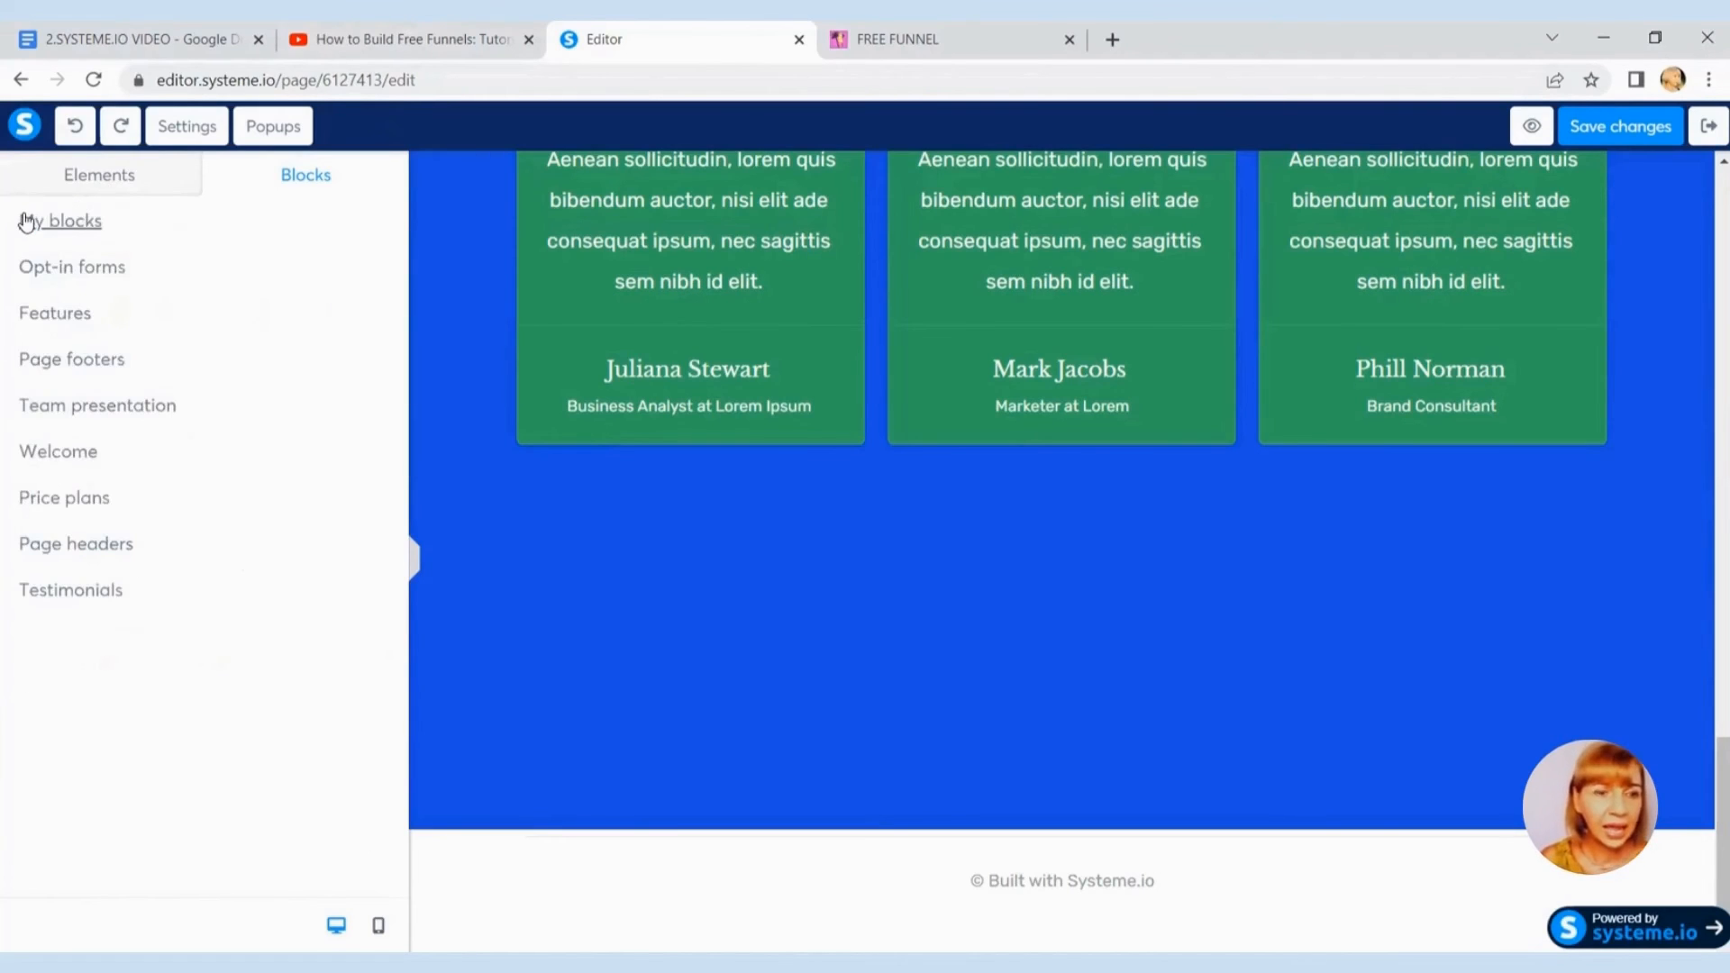
Step: Try adding a first popup to the page and undo the addition
{"action": "left_click", "coordinate": [281, 128]}
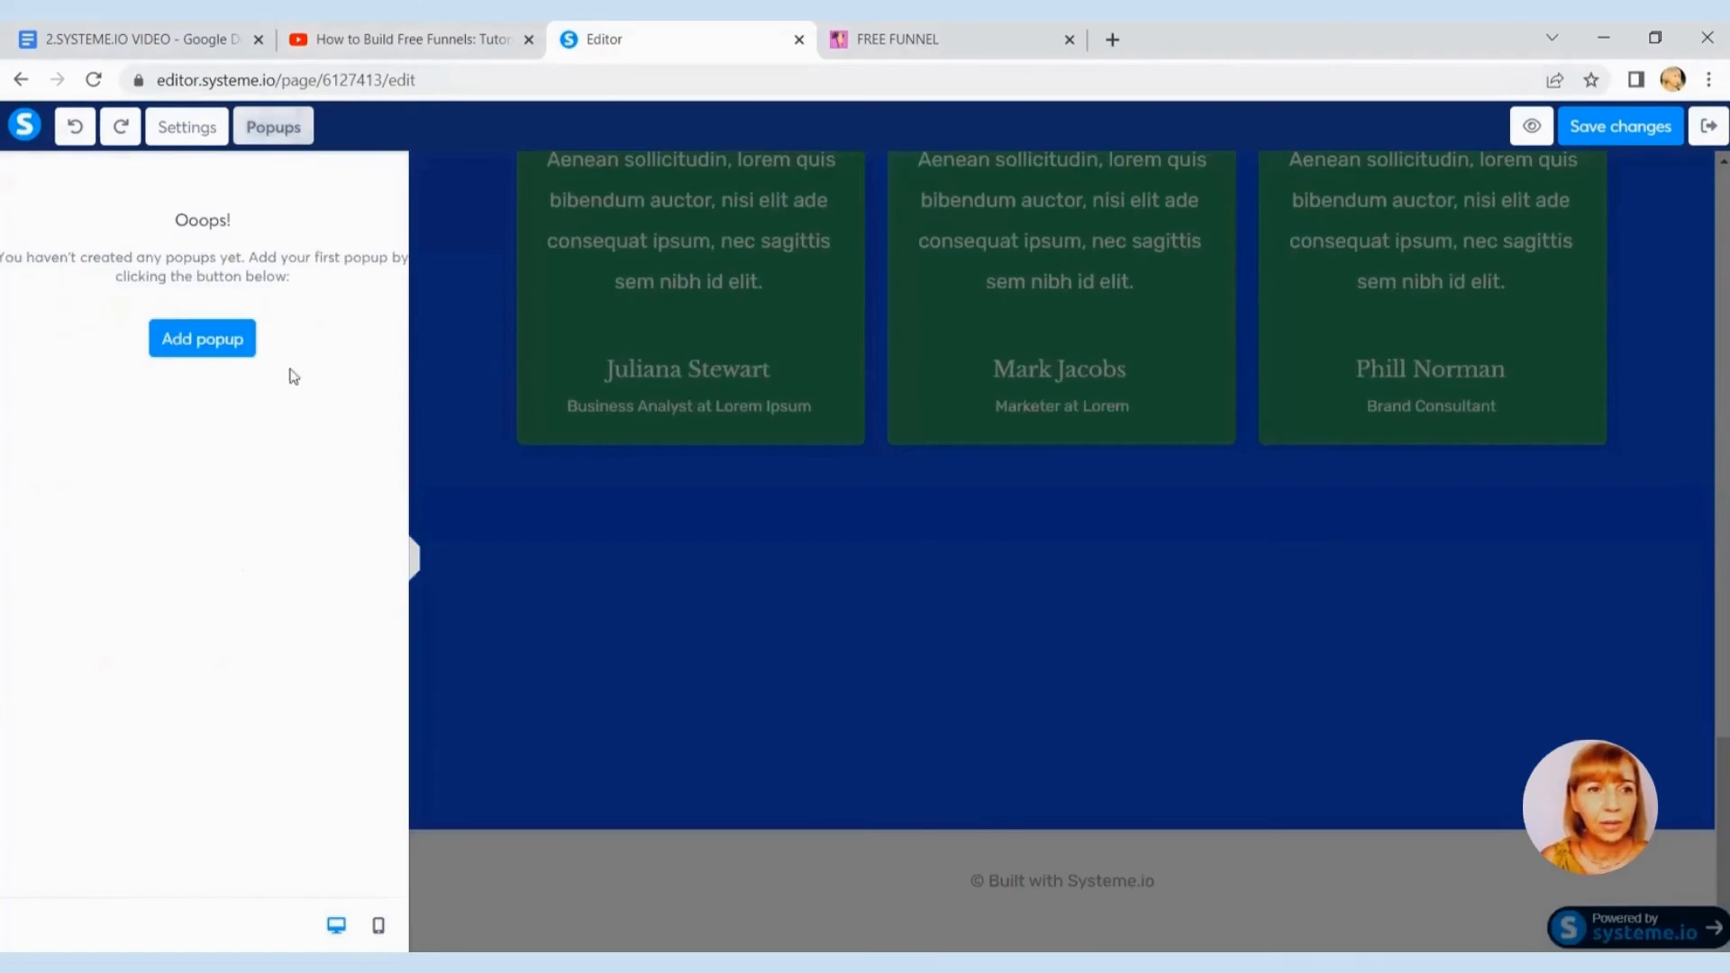
{"action": "left_click", "coordinate": [188, 347]}
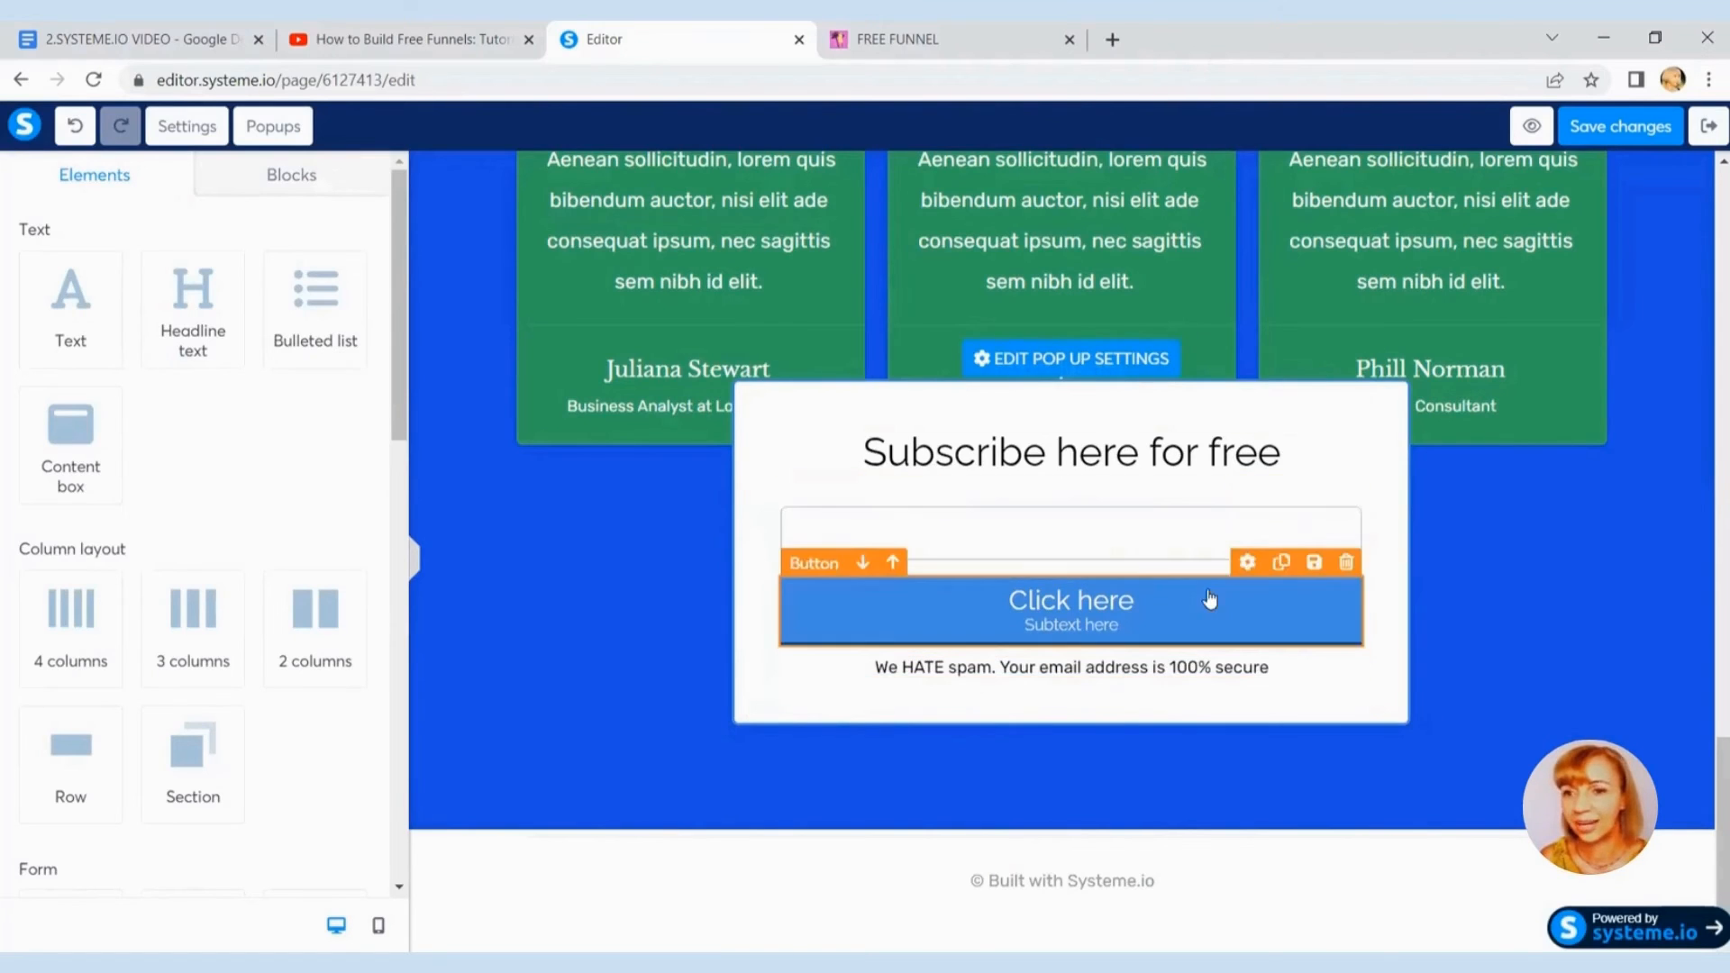
{"action": "left_click", "coordinate": [76, 131]}
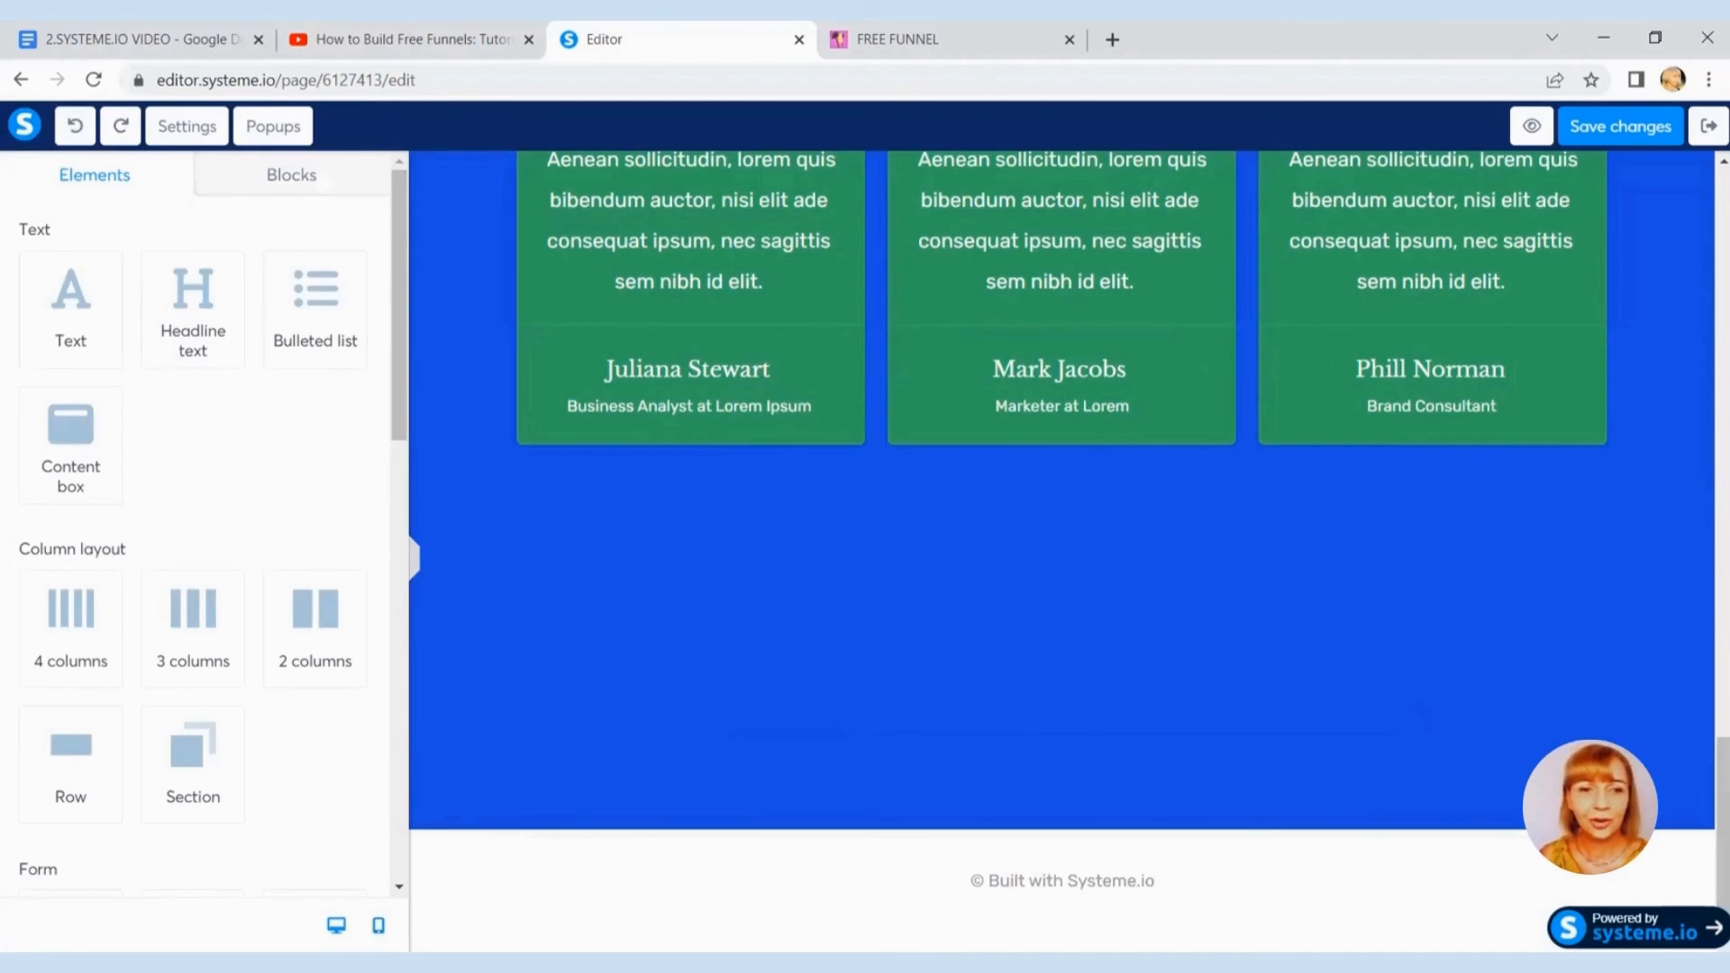
Step: In the mobile version, set the "About our Product" text to letter spacing 2 and font size 24
{"action": "left_click", "coordinate": [379, 926]}
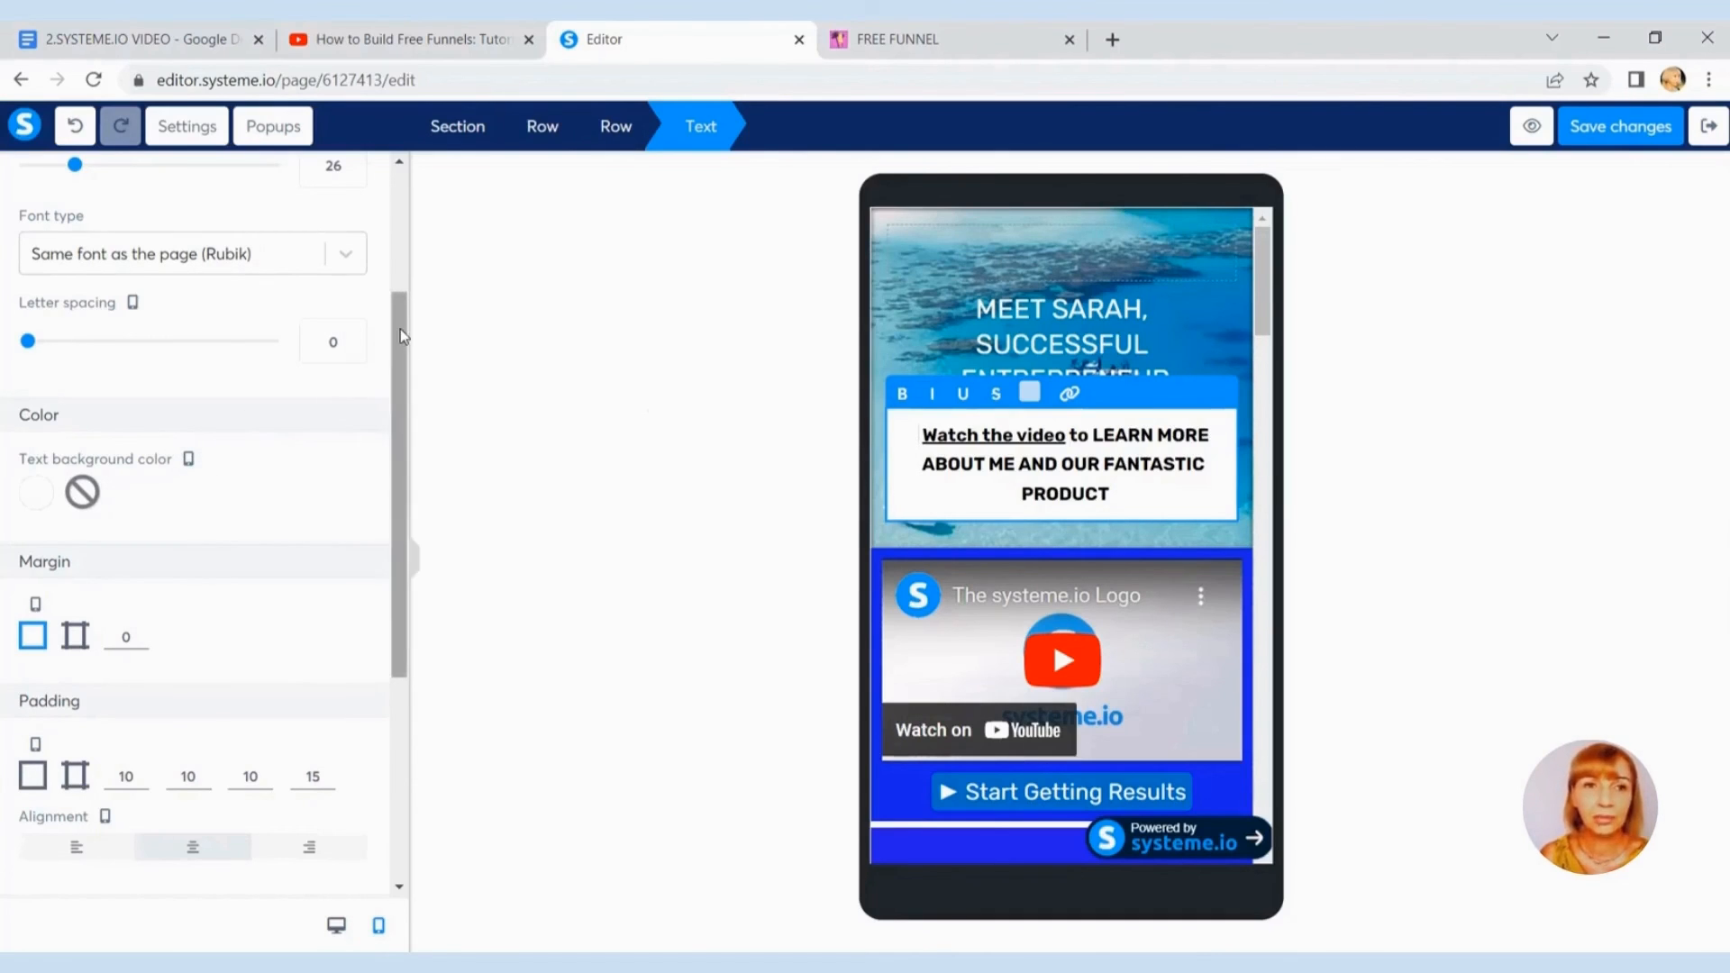
{"action": "left_click_drag", "start_coordinate": [400, 328], "coordinate": [432, 545]}
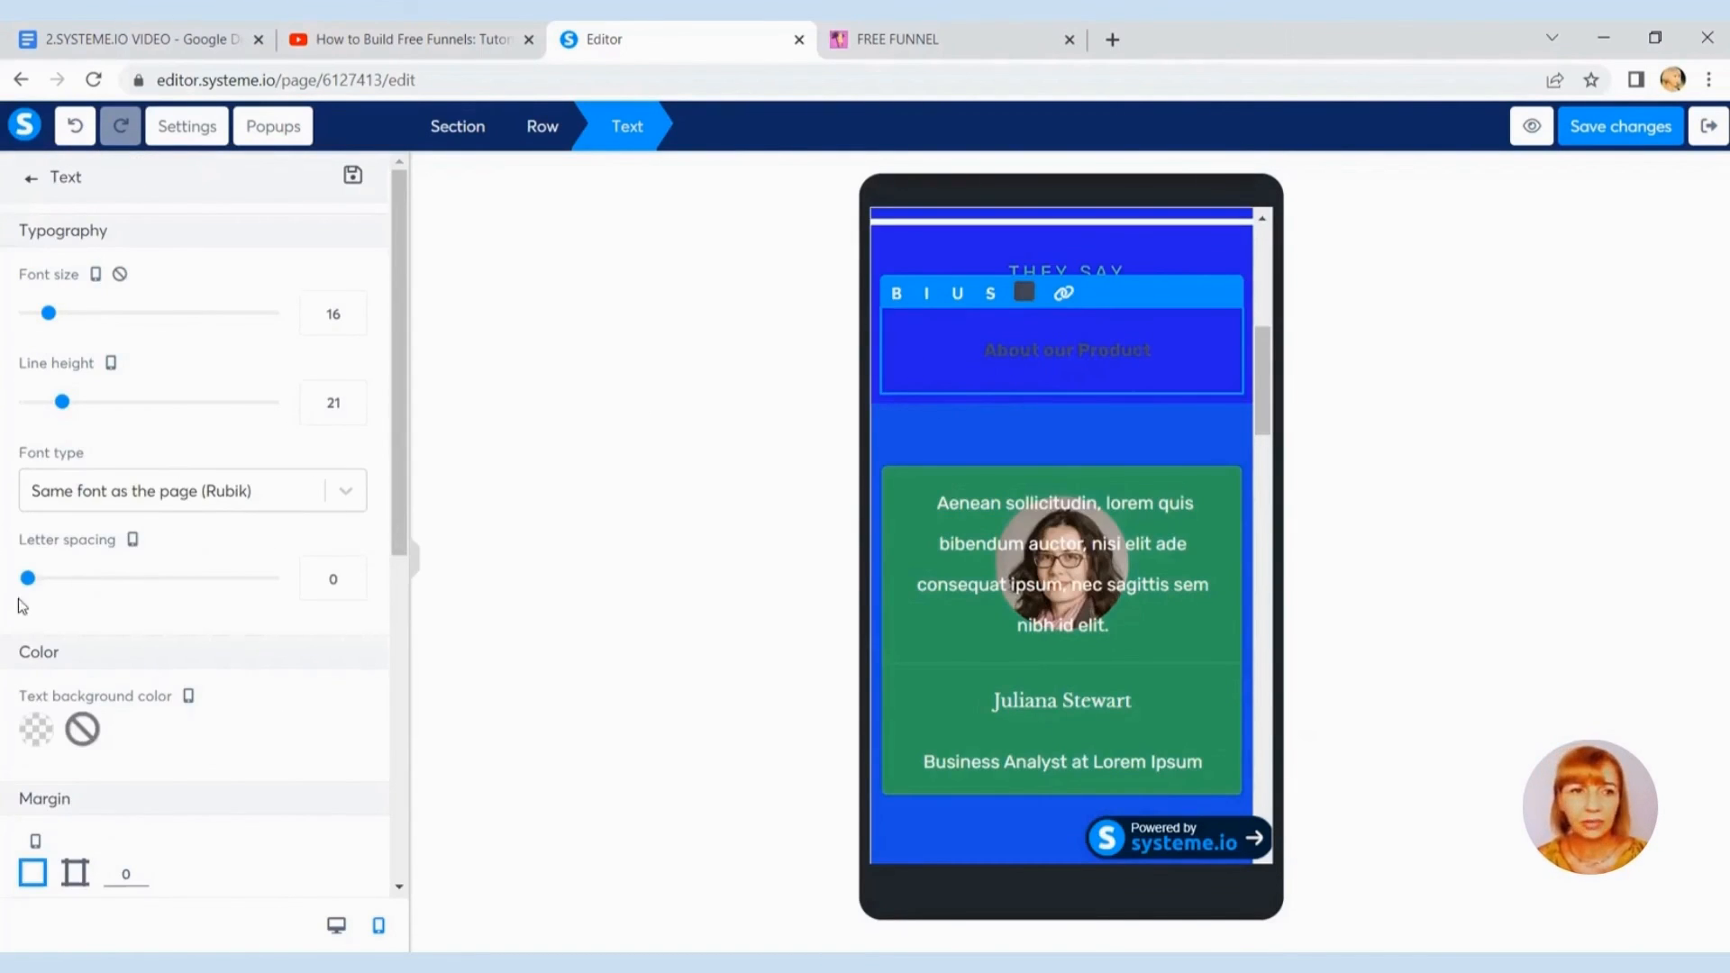
{"action": "left_click_drag", "start_coordinate": [29, 584], "coordinate": [78, 591]}
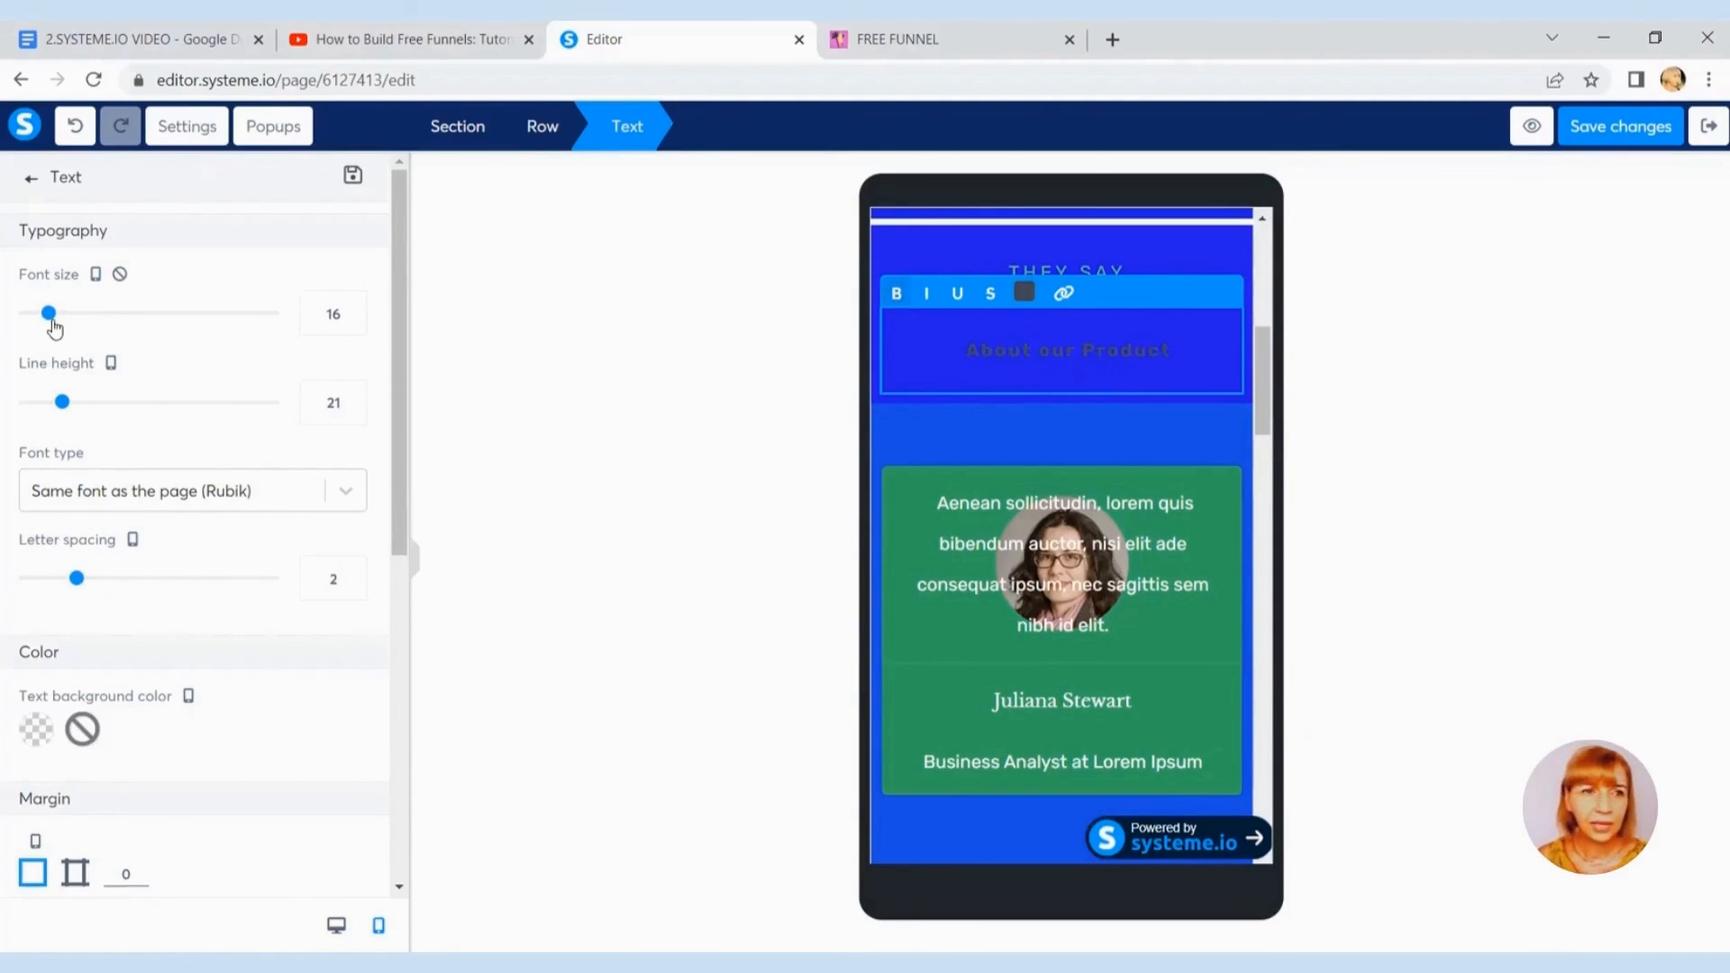
{"action": "left_click_drag", "start_coordinate": [50, 315], "coordinate": [70, 317]}
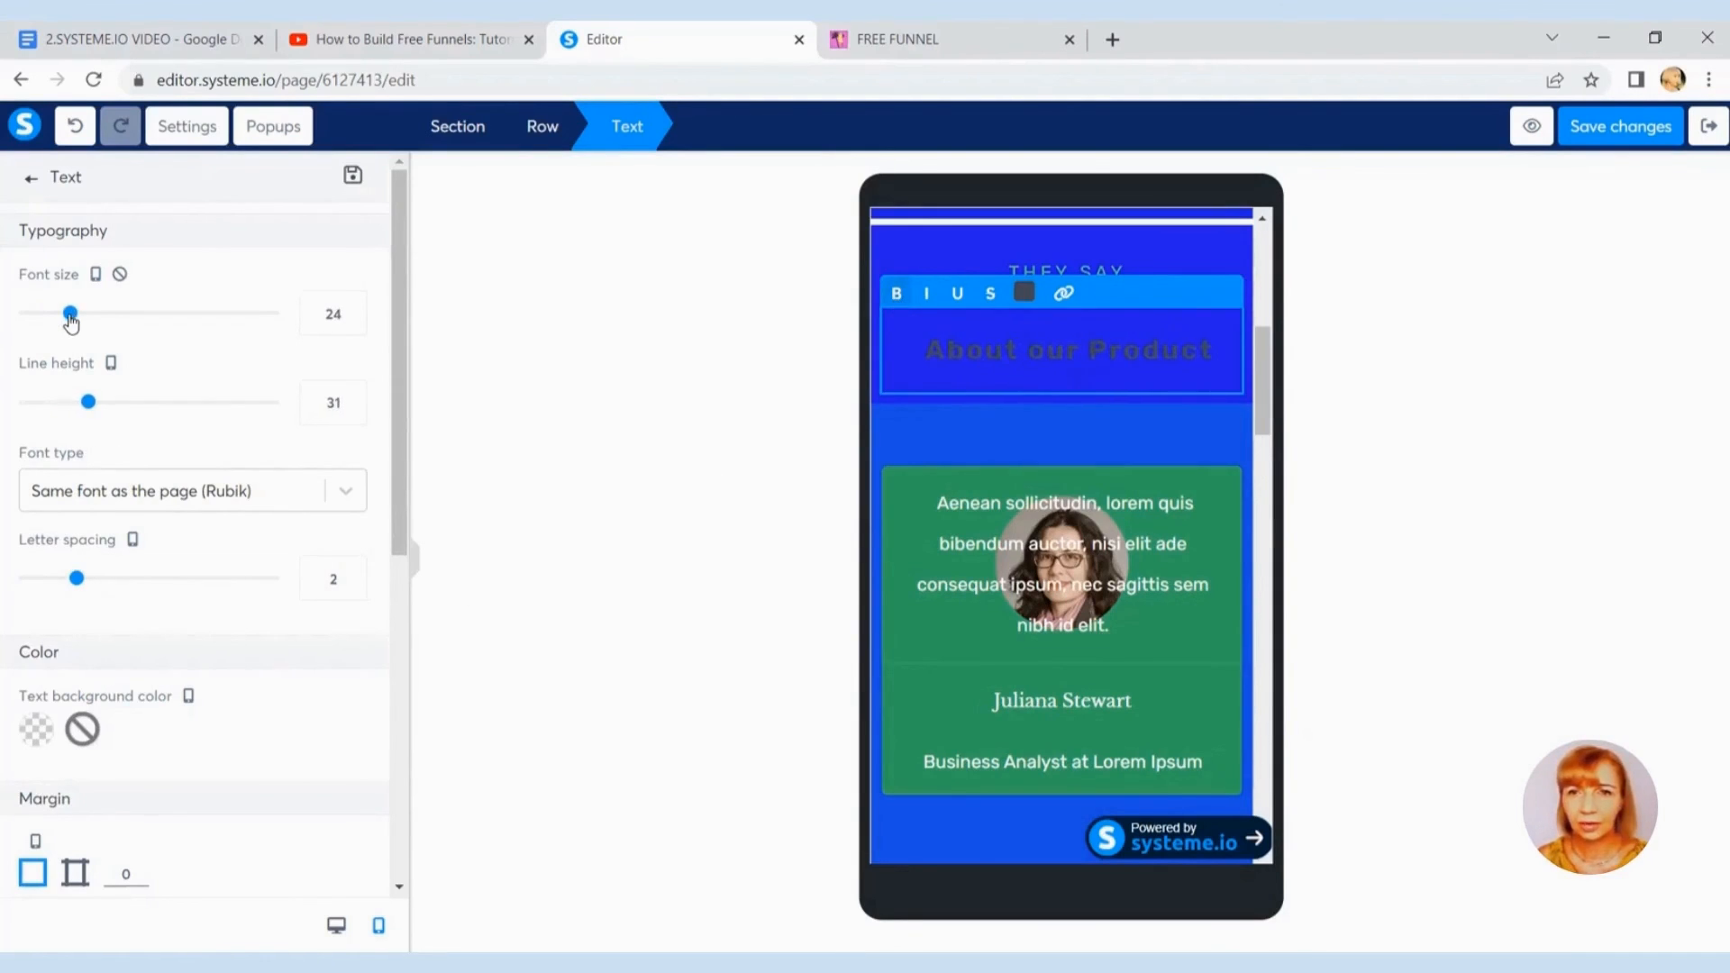
{"action": "left_click", "coordinate": [1414, 416]}
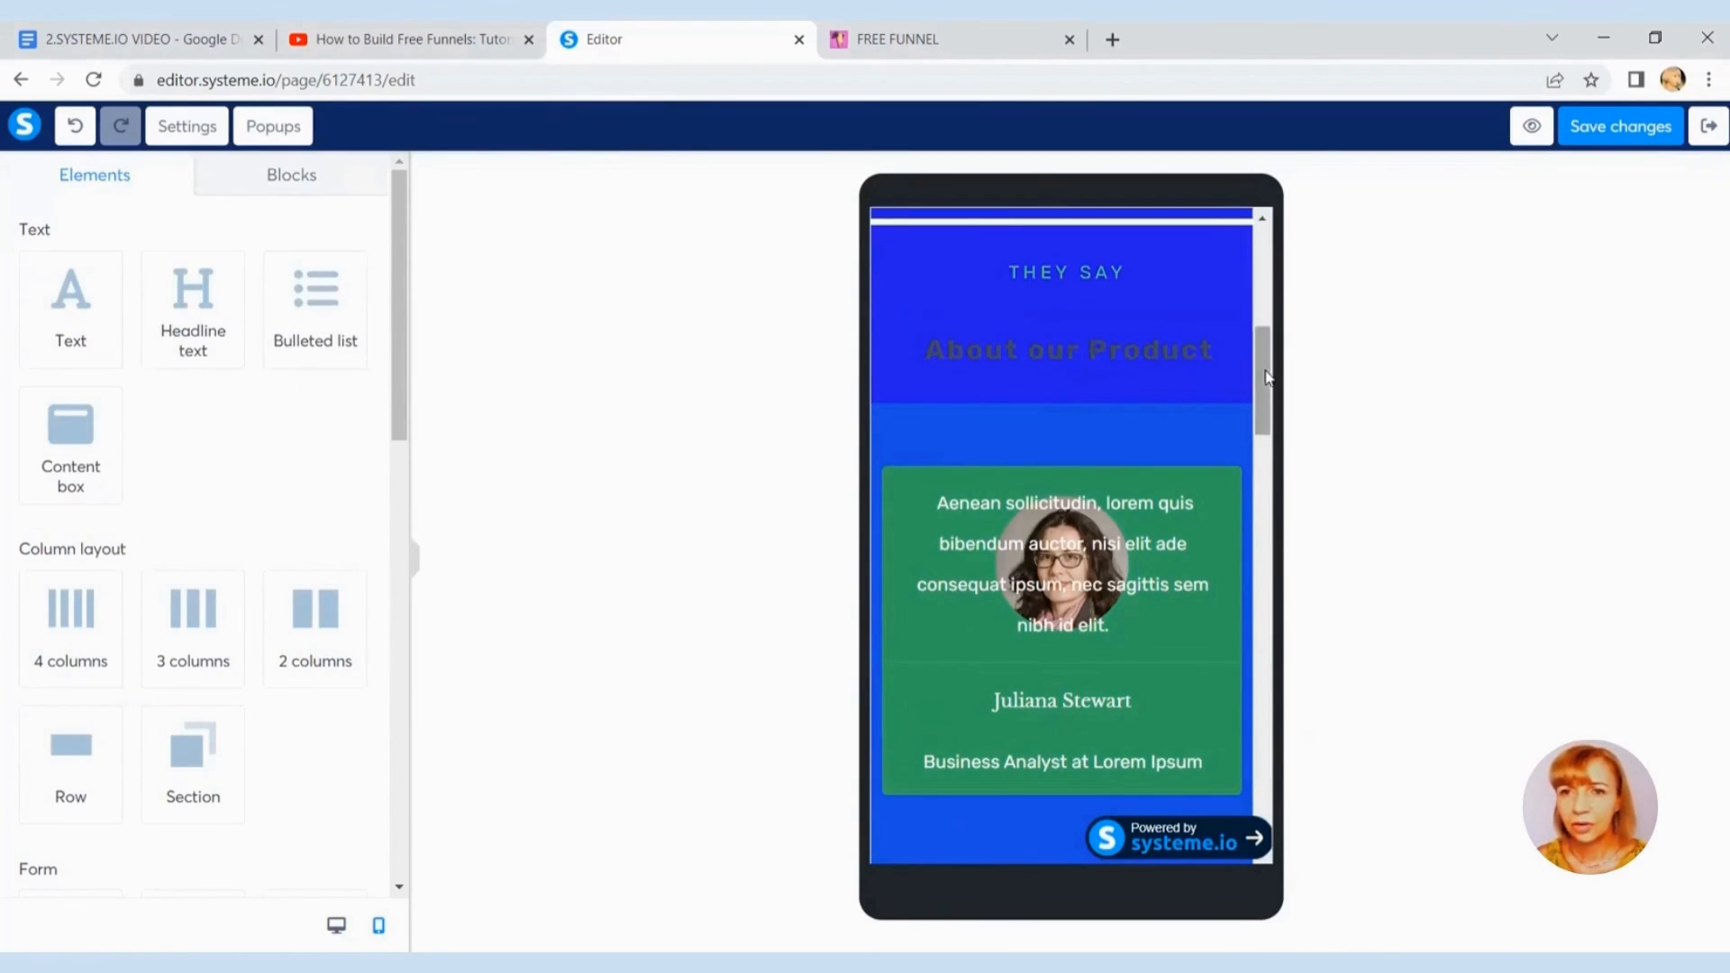
Step: Check the rest of the mobile layout down to the footer and switch back to the desktop version
{"action": "left_click_drag", "start_coordinate": [1263, 397], "coordinate": [1253, 813]}
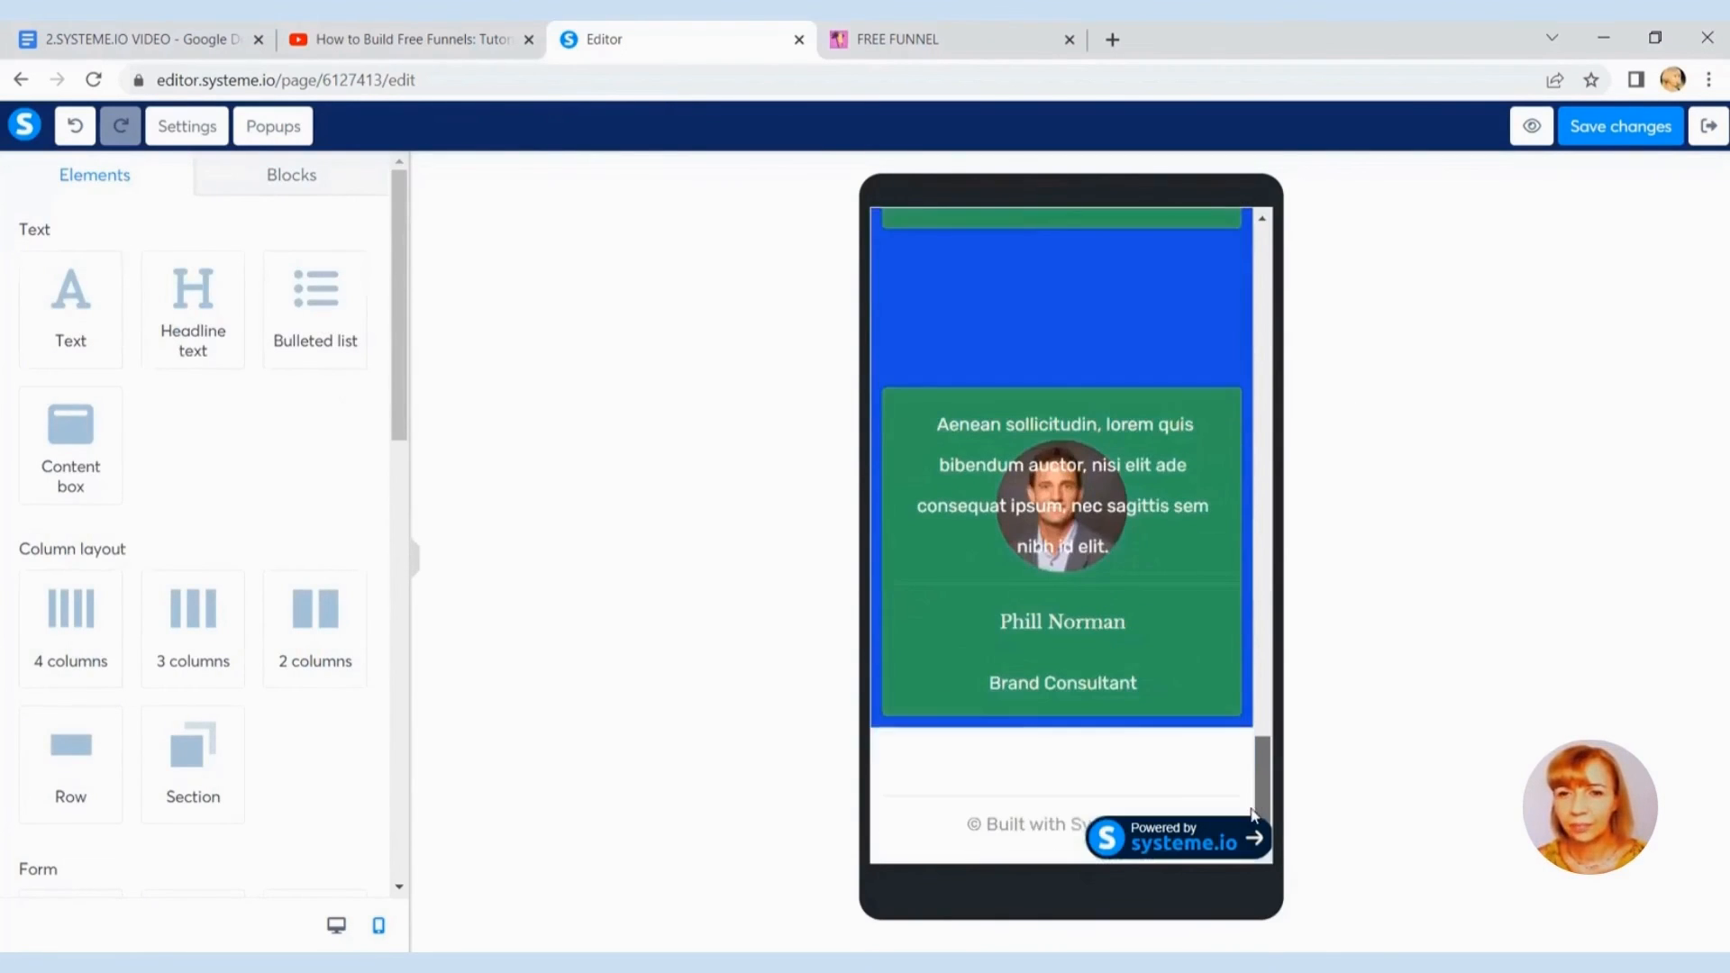
{"action": "scroll", "coordinate": [1248, 759], "scroll_direction": "up", "scroll_amount": 15}
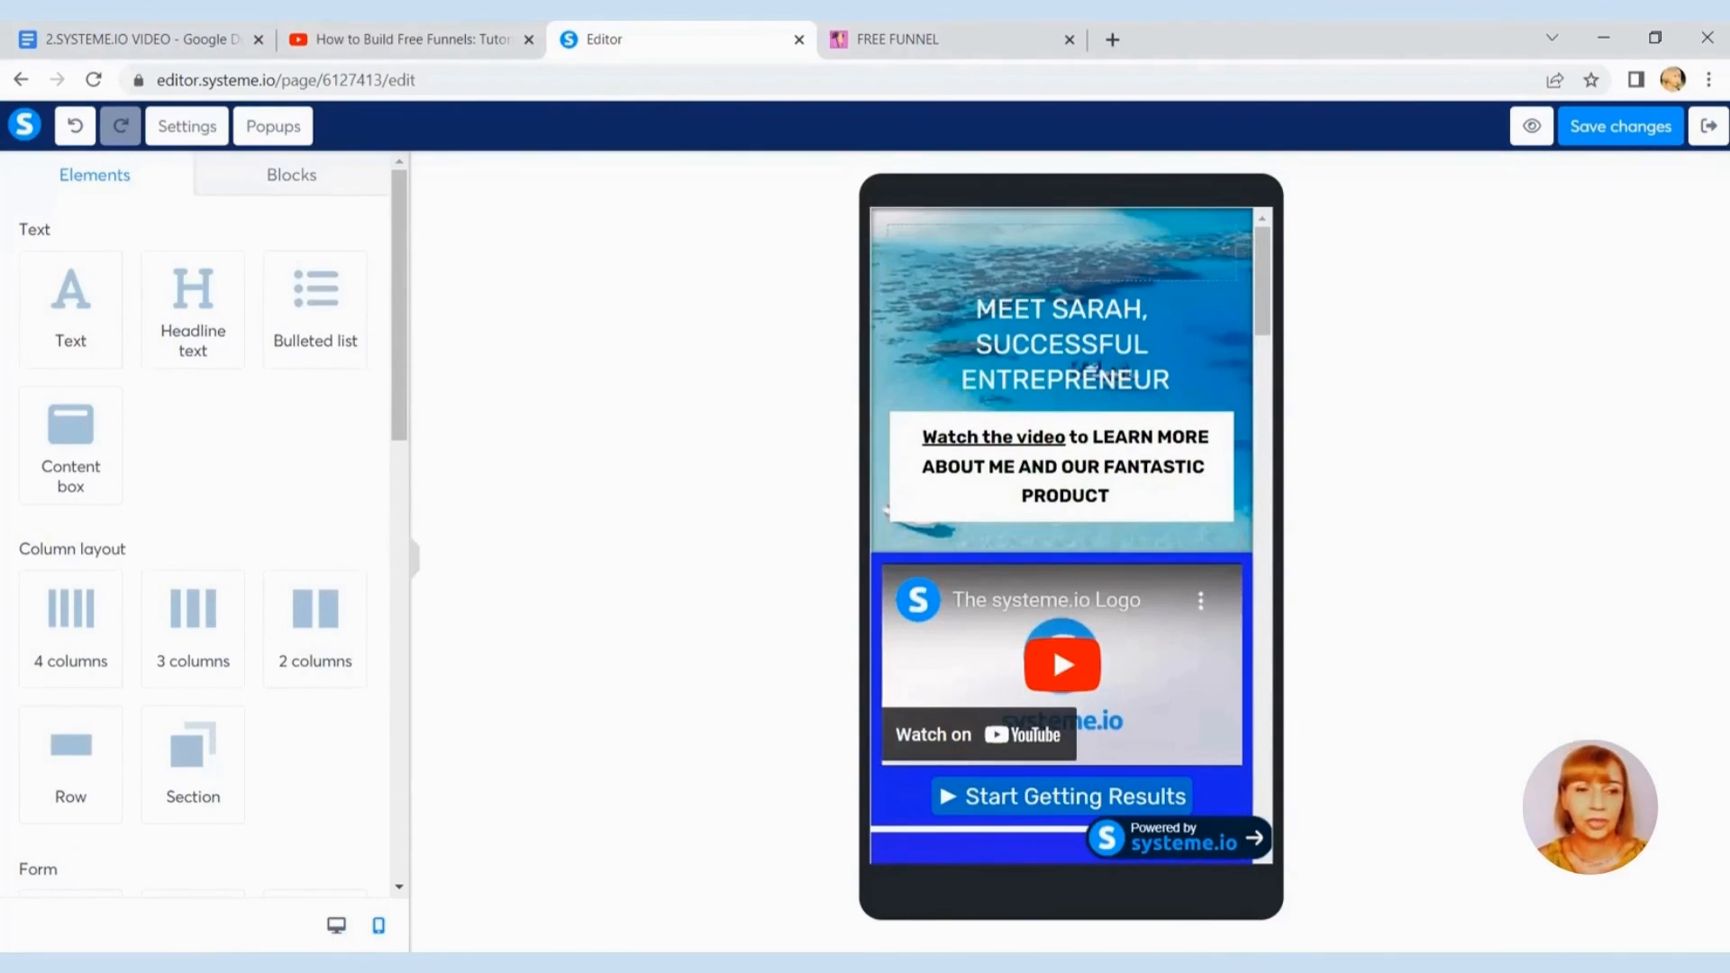
{"action": "left_click", "coordinate": [336, 926]}
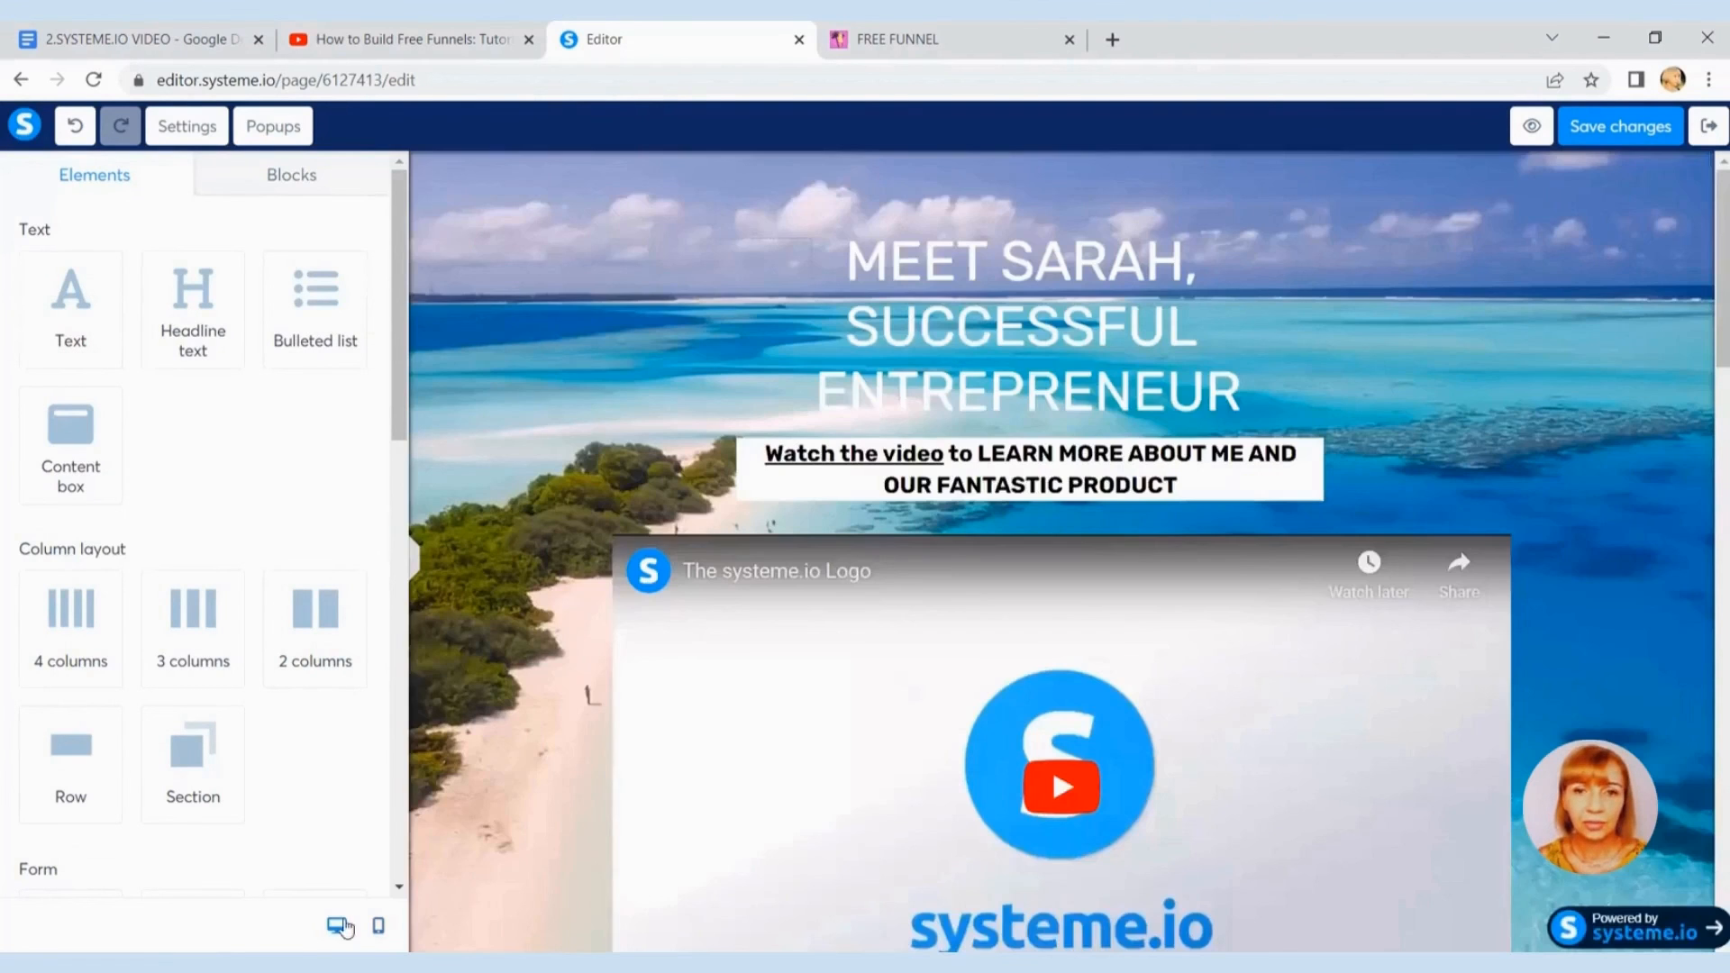
Step: Exit the page editor without saving the changes and return to the funnel's step configuration
{"action": "left_click_drag", "start_coordinate": [1710, 270], "coordinate": [1703, 127]}
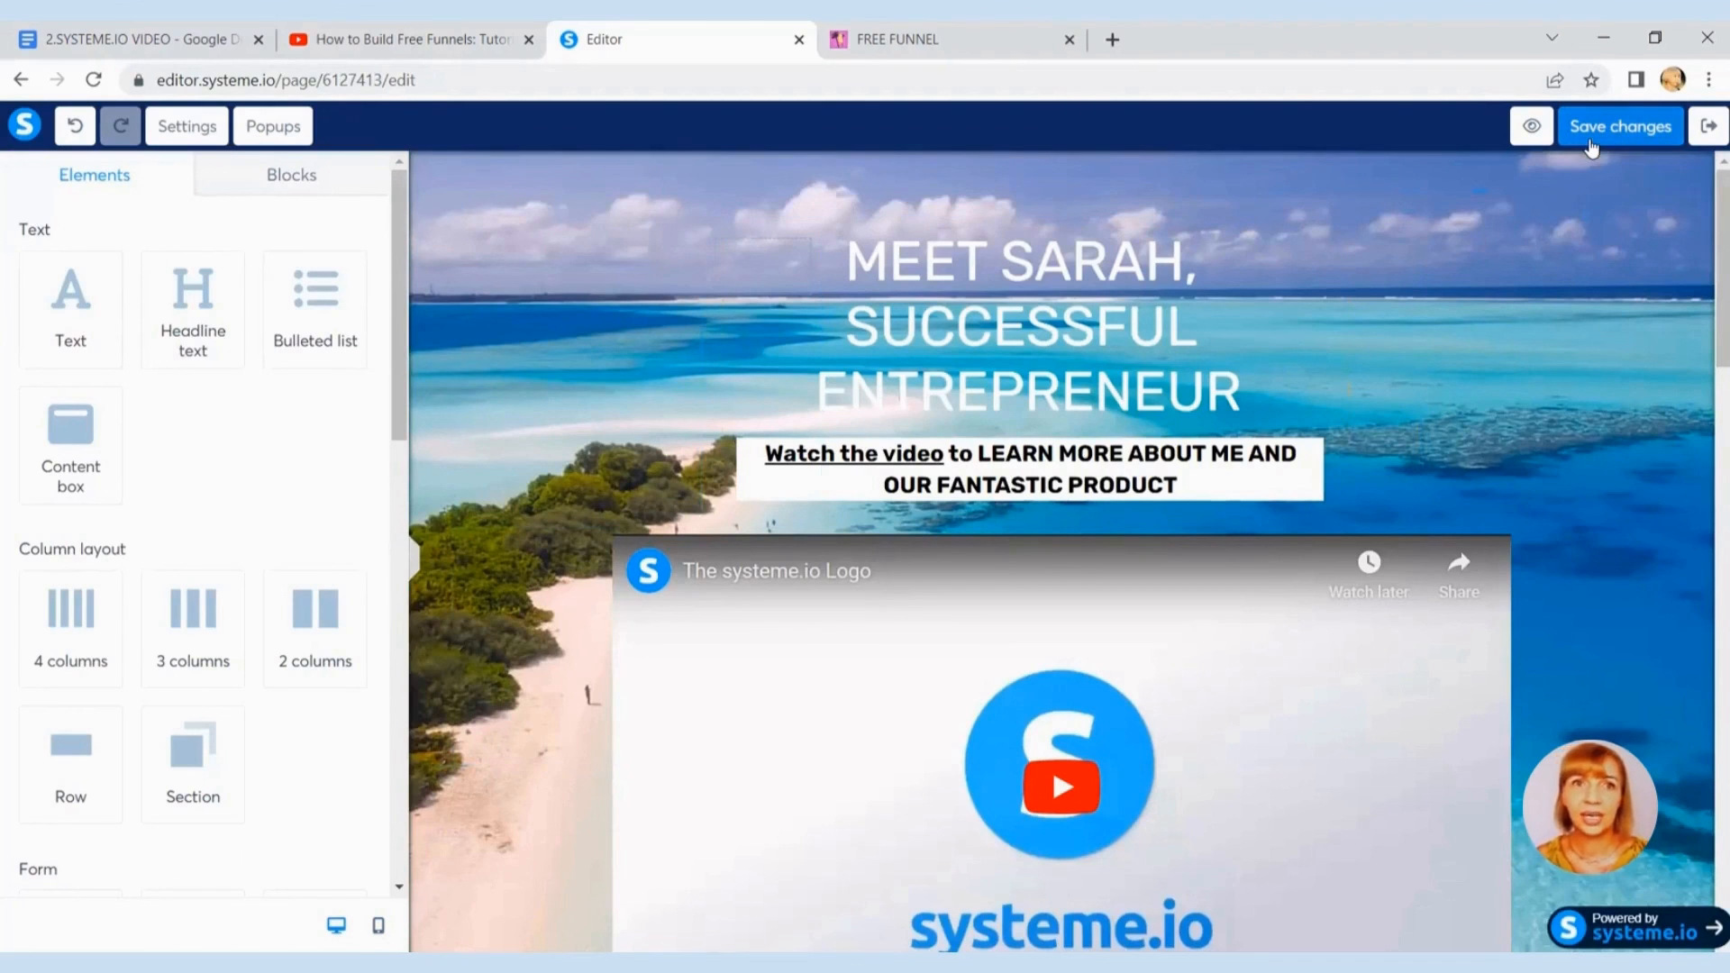
{"action": "left_click", "coordinate": [1710, 135]}
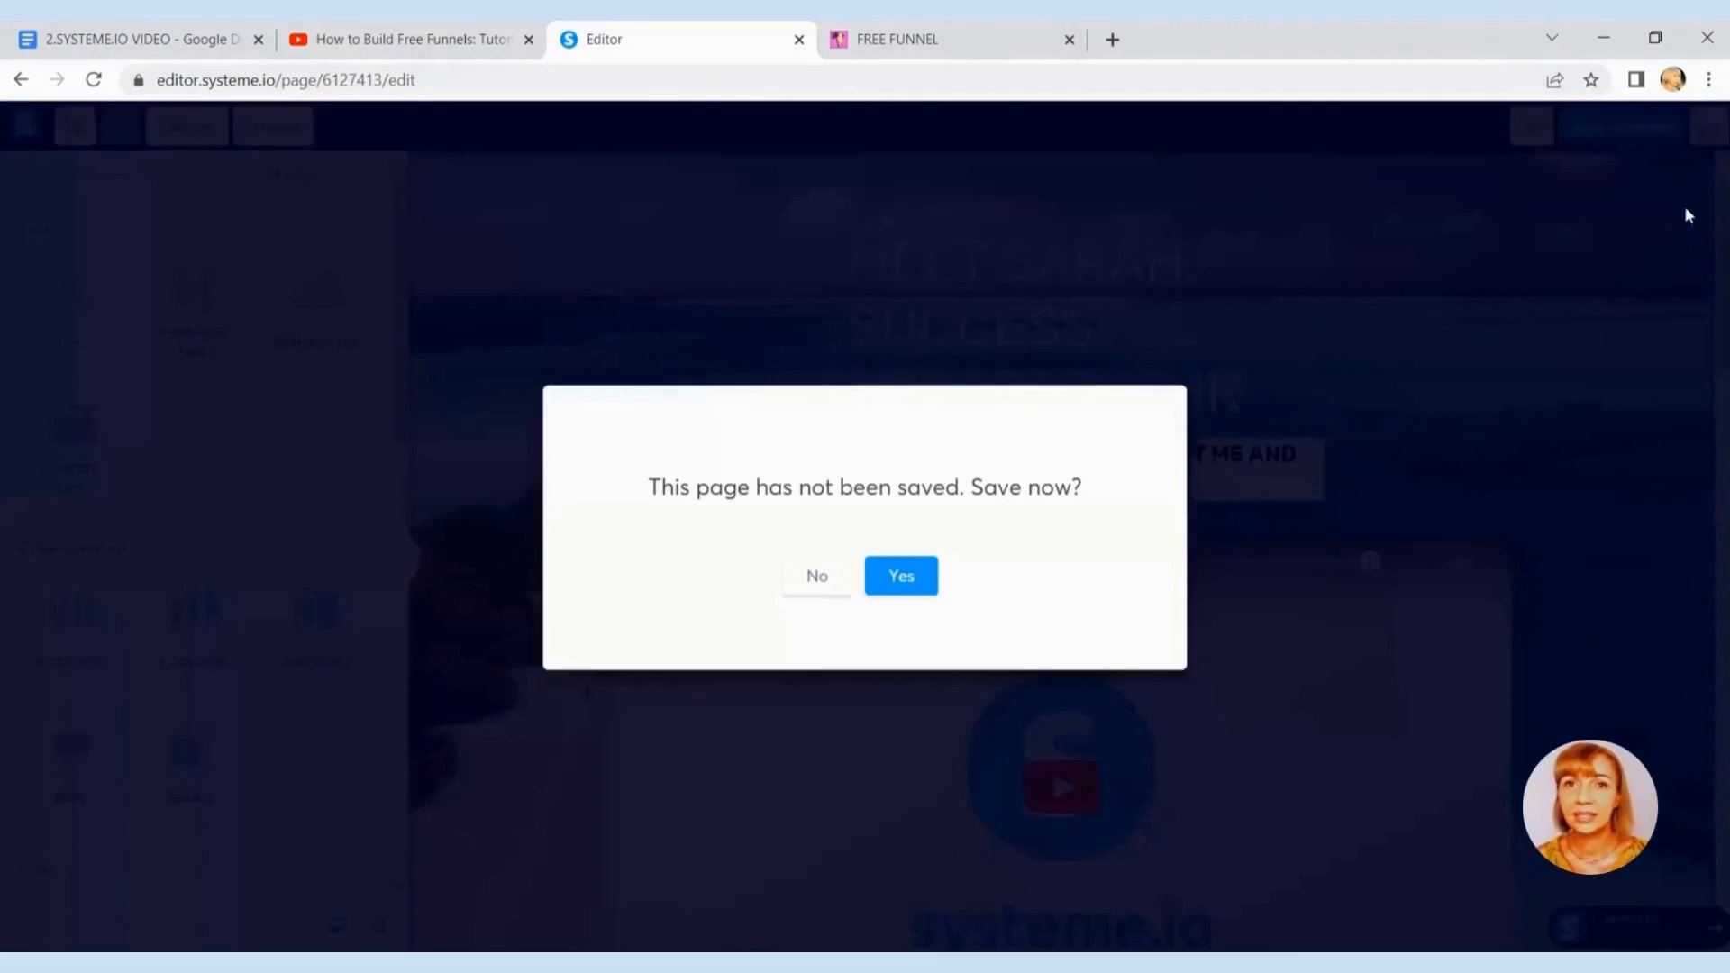
{"action": "left_click", "coordinate": [818, 576]}
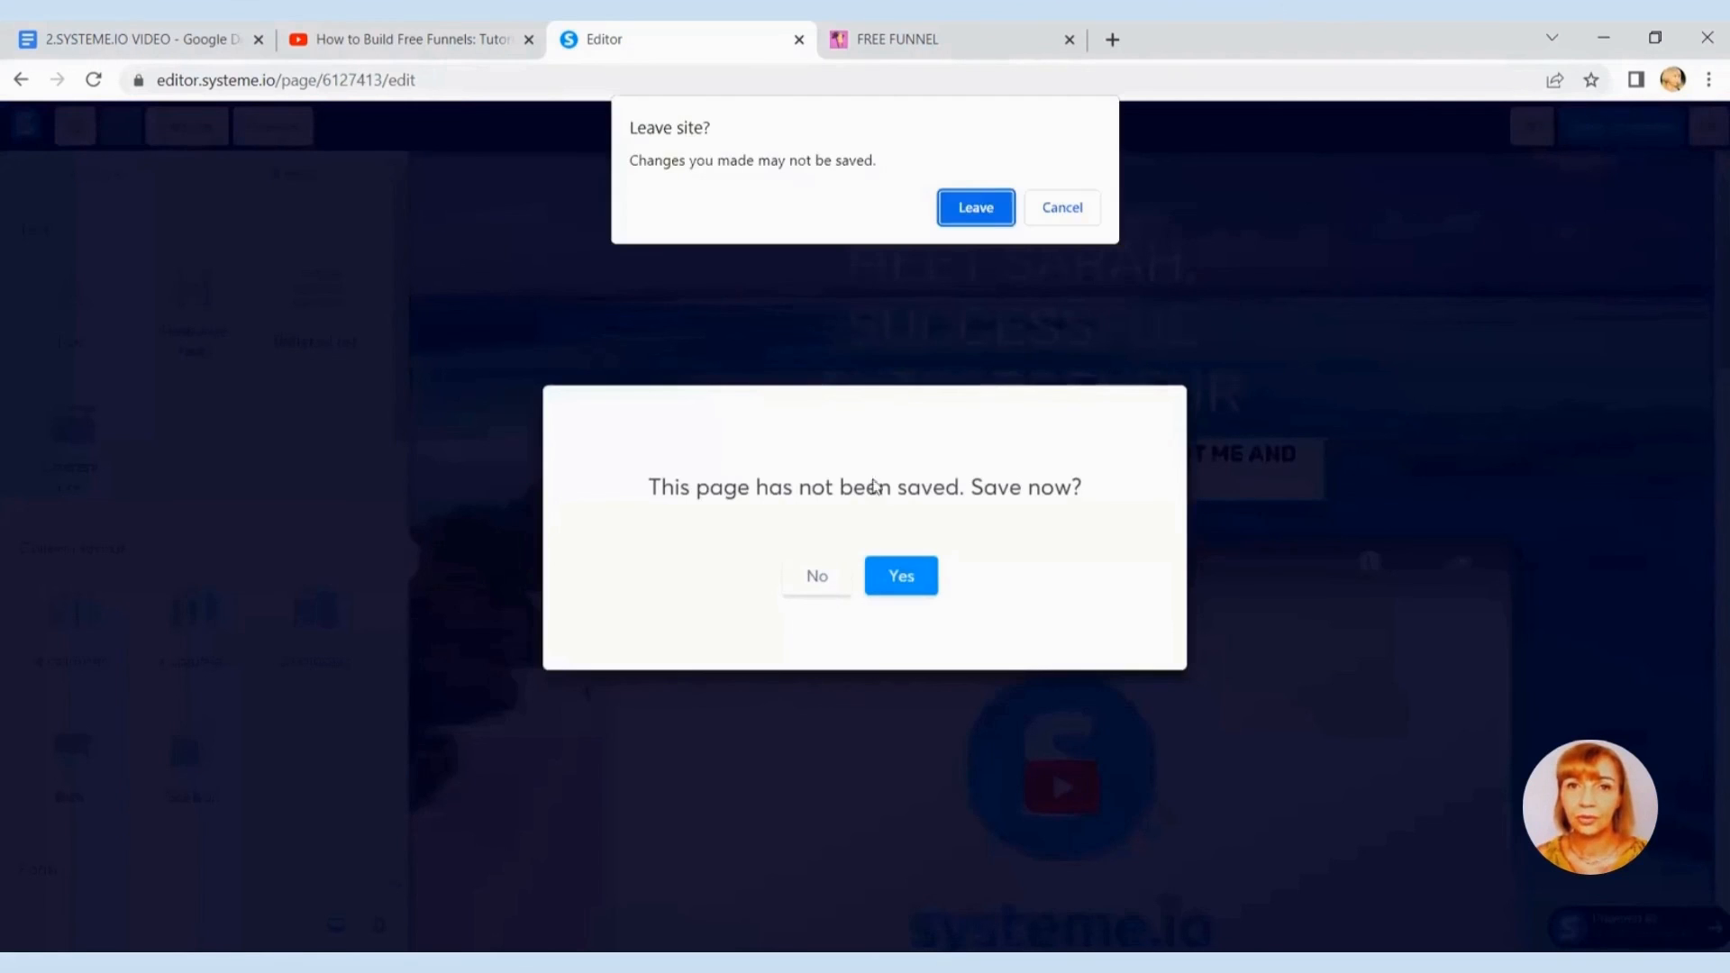
{"action": "left_click", "coordinate": [976, 209]}
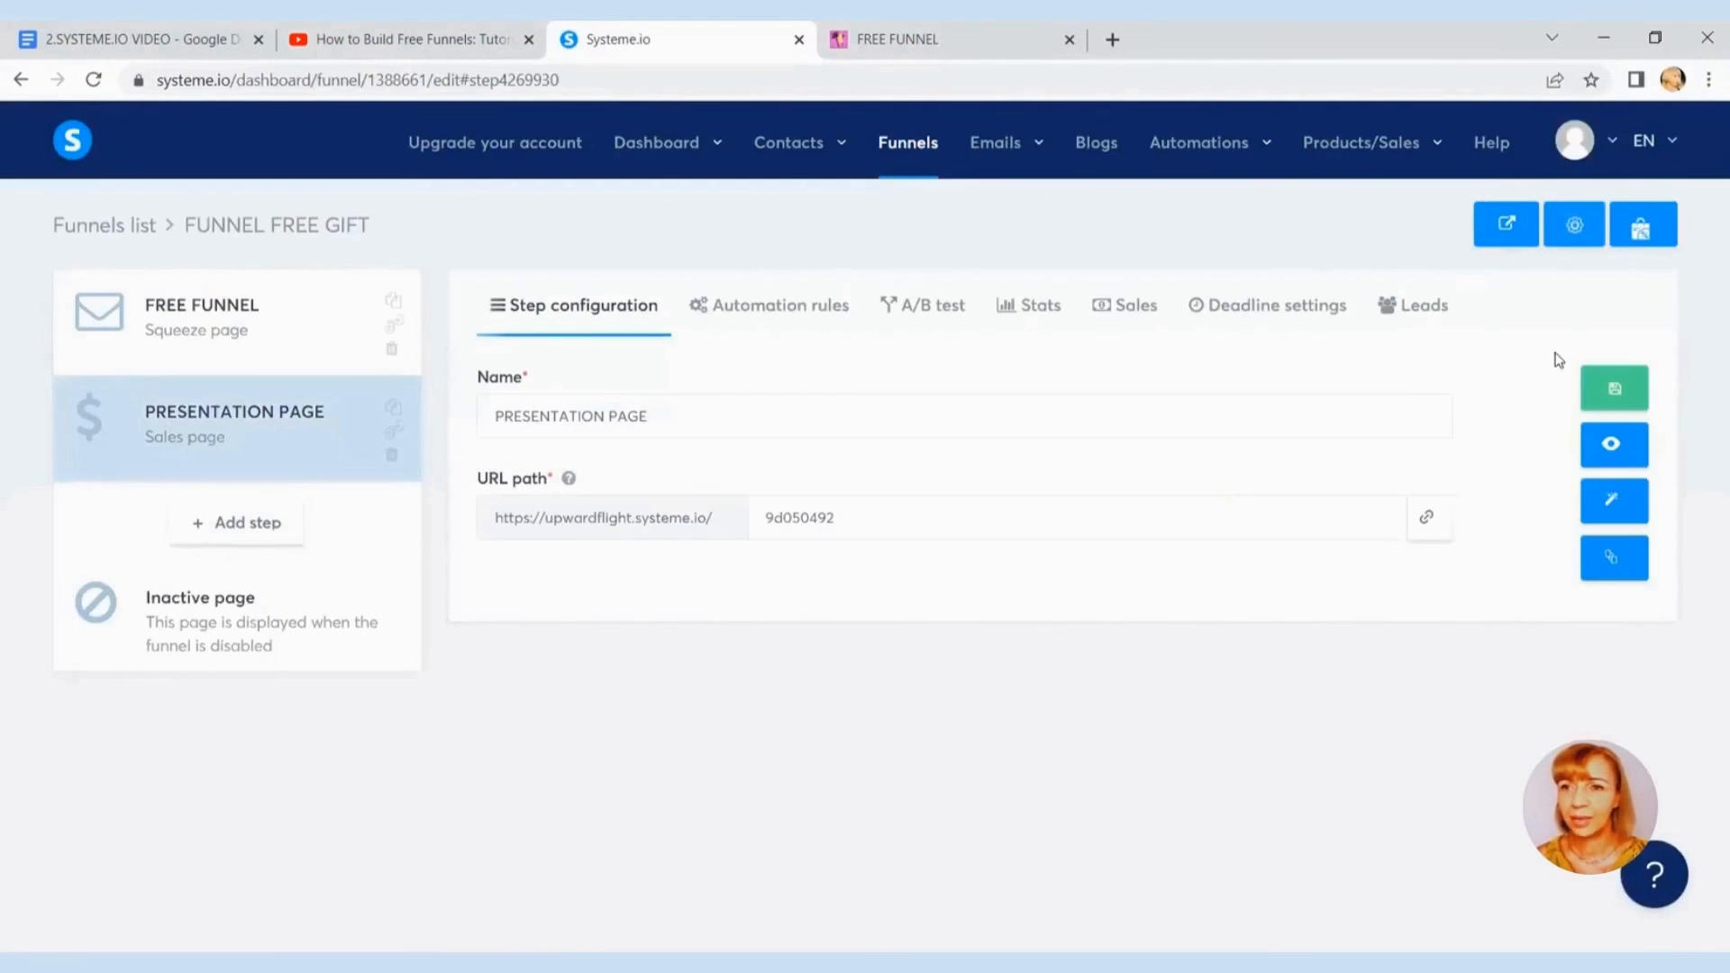
Step: Preview the PRESENTATION PAGE step and look through the live page from header to testimonials
{"action": "left_click", "coordinate": [1619, 453]}
{"action": "scroll", "coordinate": [1522, 370], "scroll_direction": "down", "scroll_amount": 10}
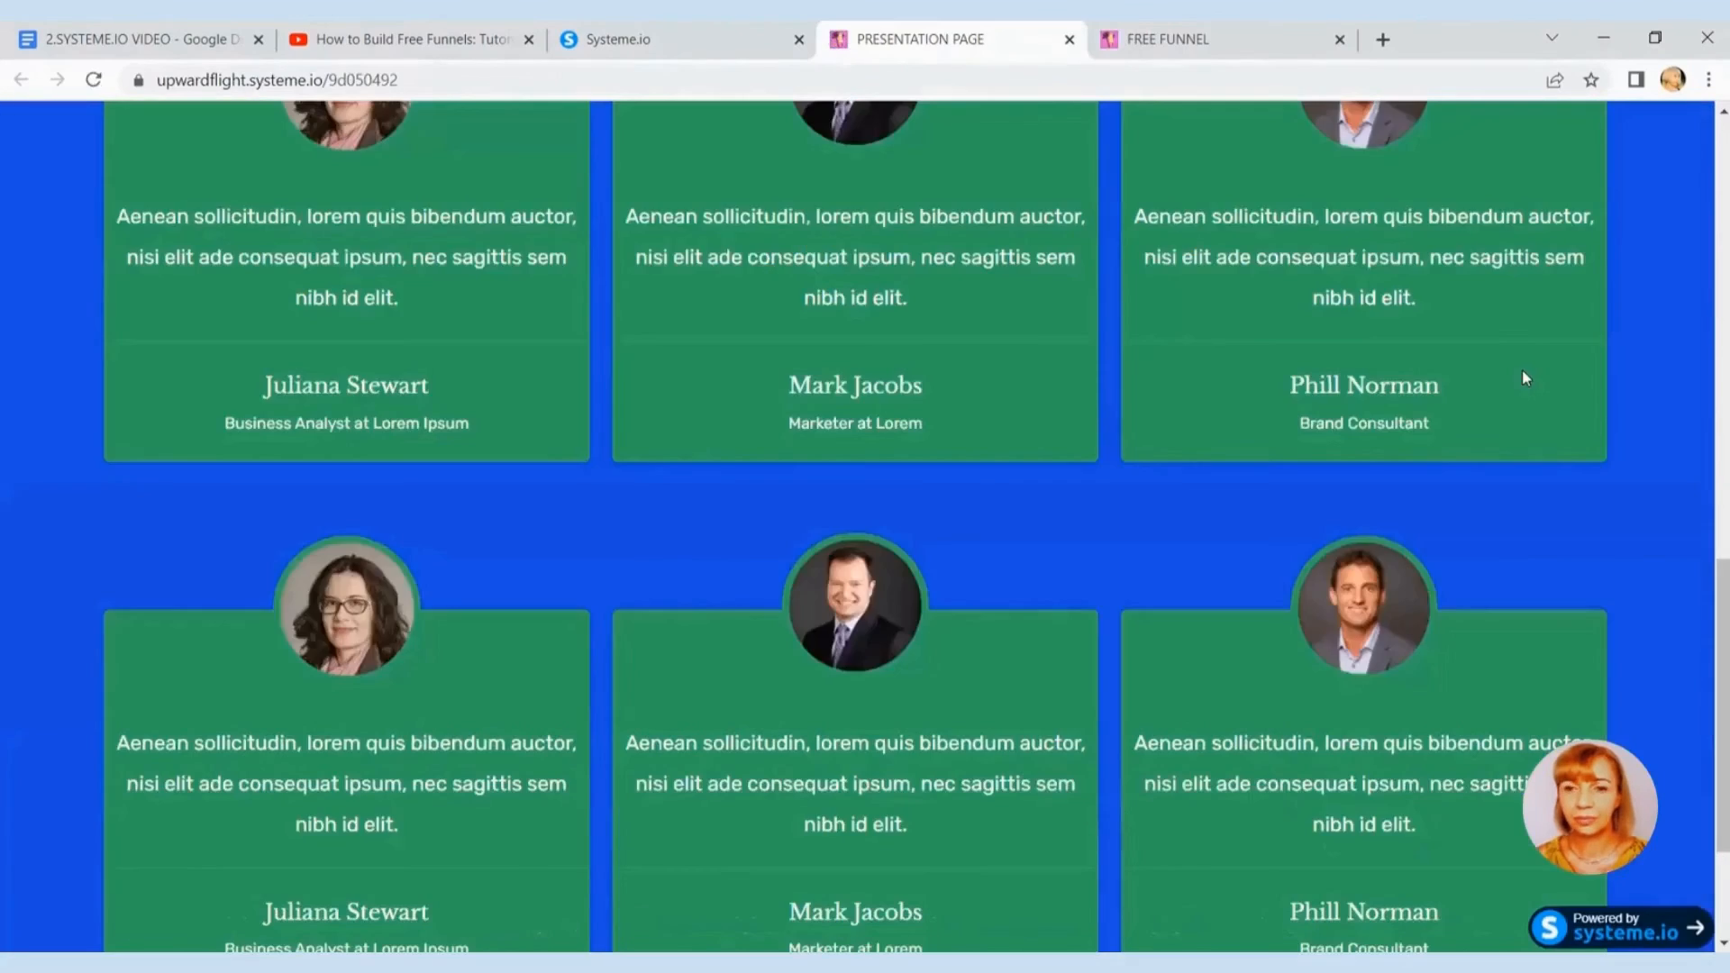
{"action": "scroll", "coordinate": [1522, 370], "scroll_direction": "up", "scroll_amount": 2}
{"action": "scroll", "coordinate": [1523, 374], "scroll_direction": "up", "scroll_amount": 10}
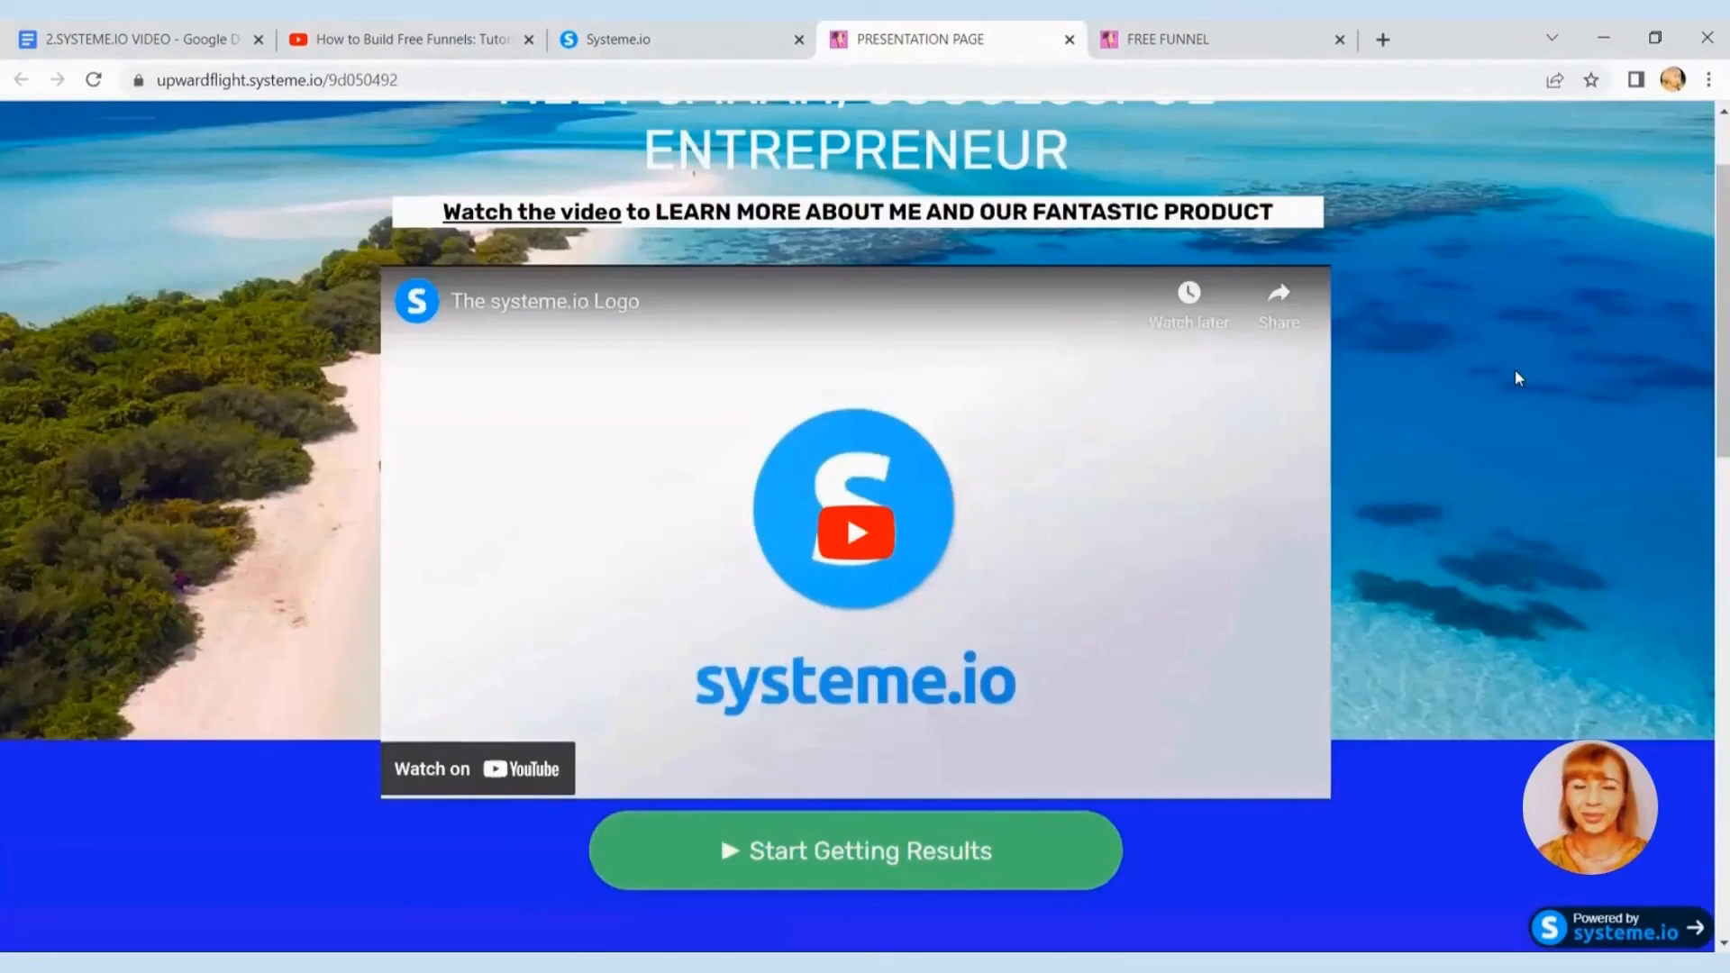
{"action": "scroll", "coordinate": [1519, 377], "scroll_direction": "up", "scroll_amount": 2}
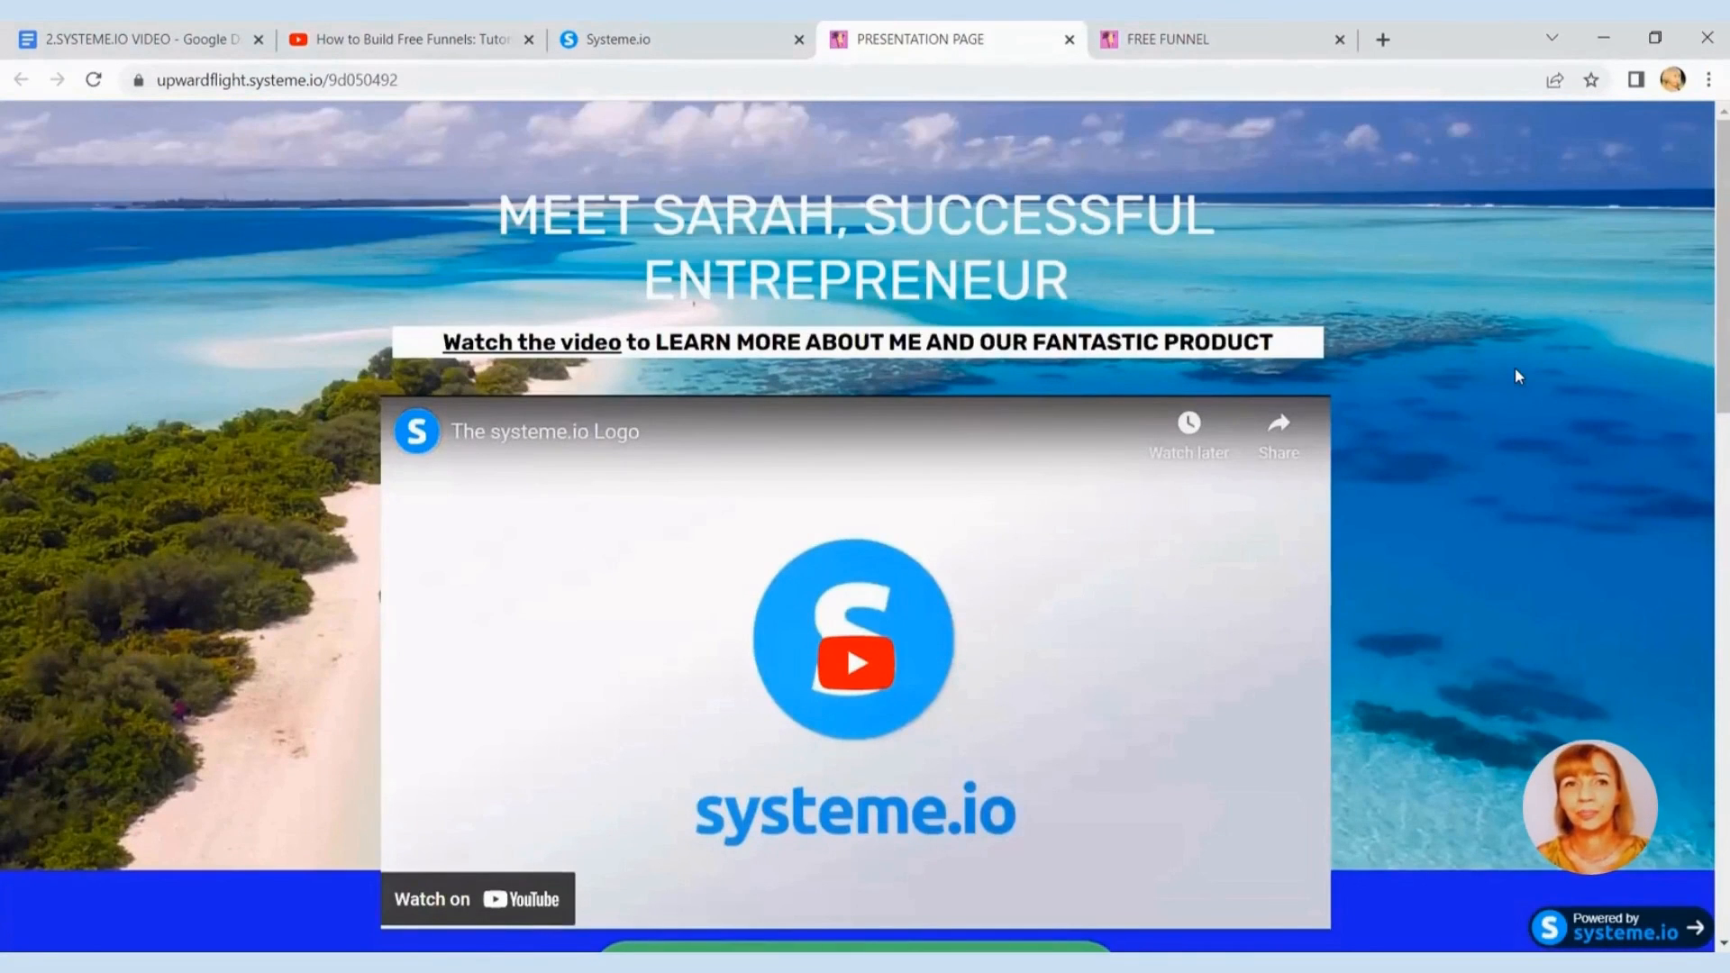